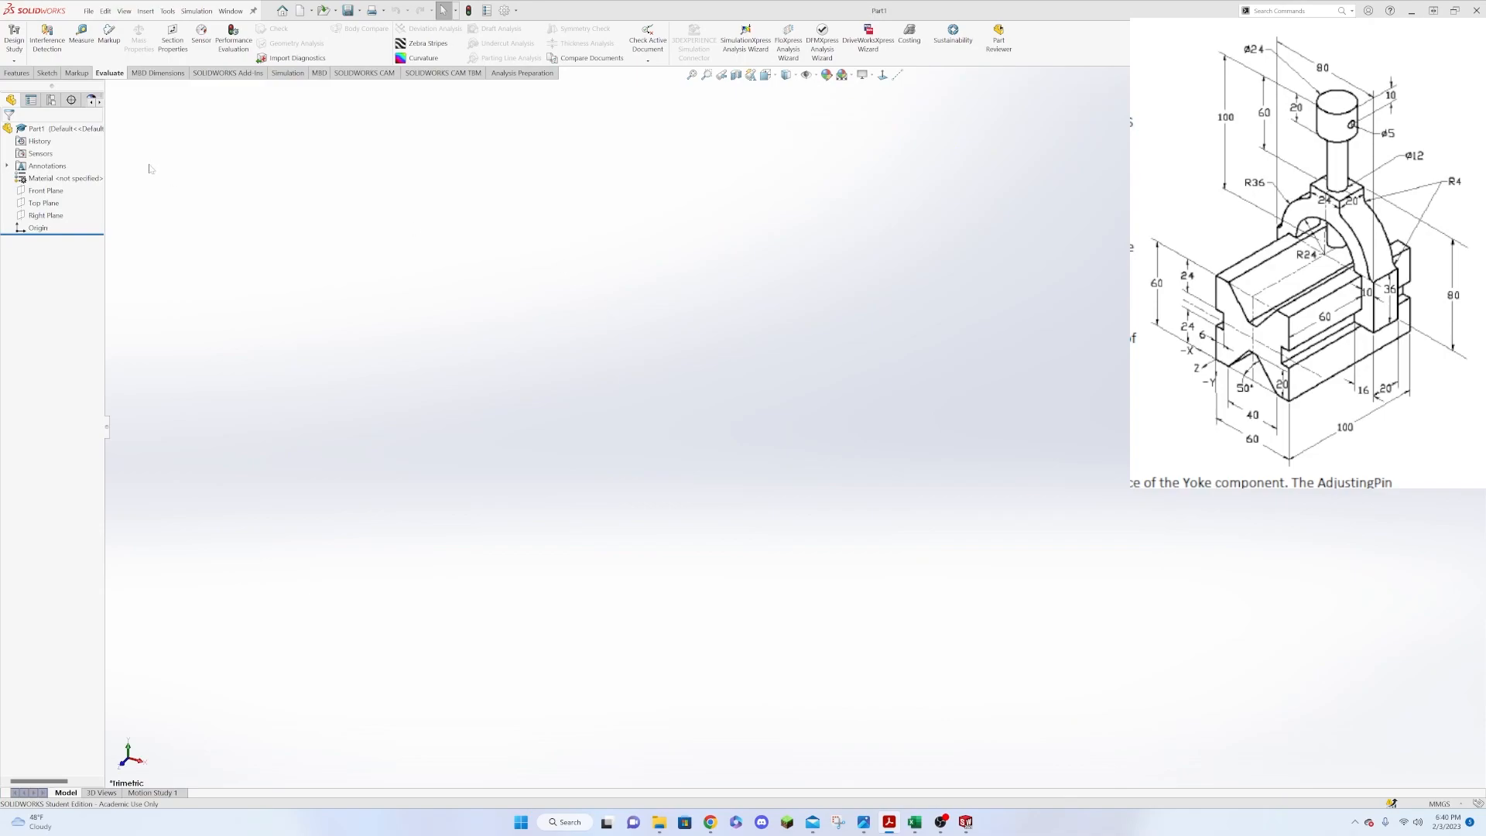
# Start a sketch on the Front Plane and draw a vertical centerline through the origin, extending above and below it.
pyautogui.rightClick(46, 192)
pyautogui.click(80, 184)
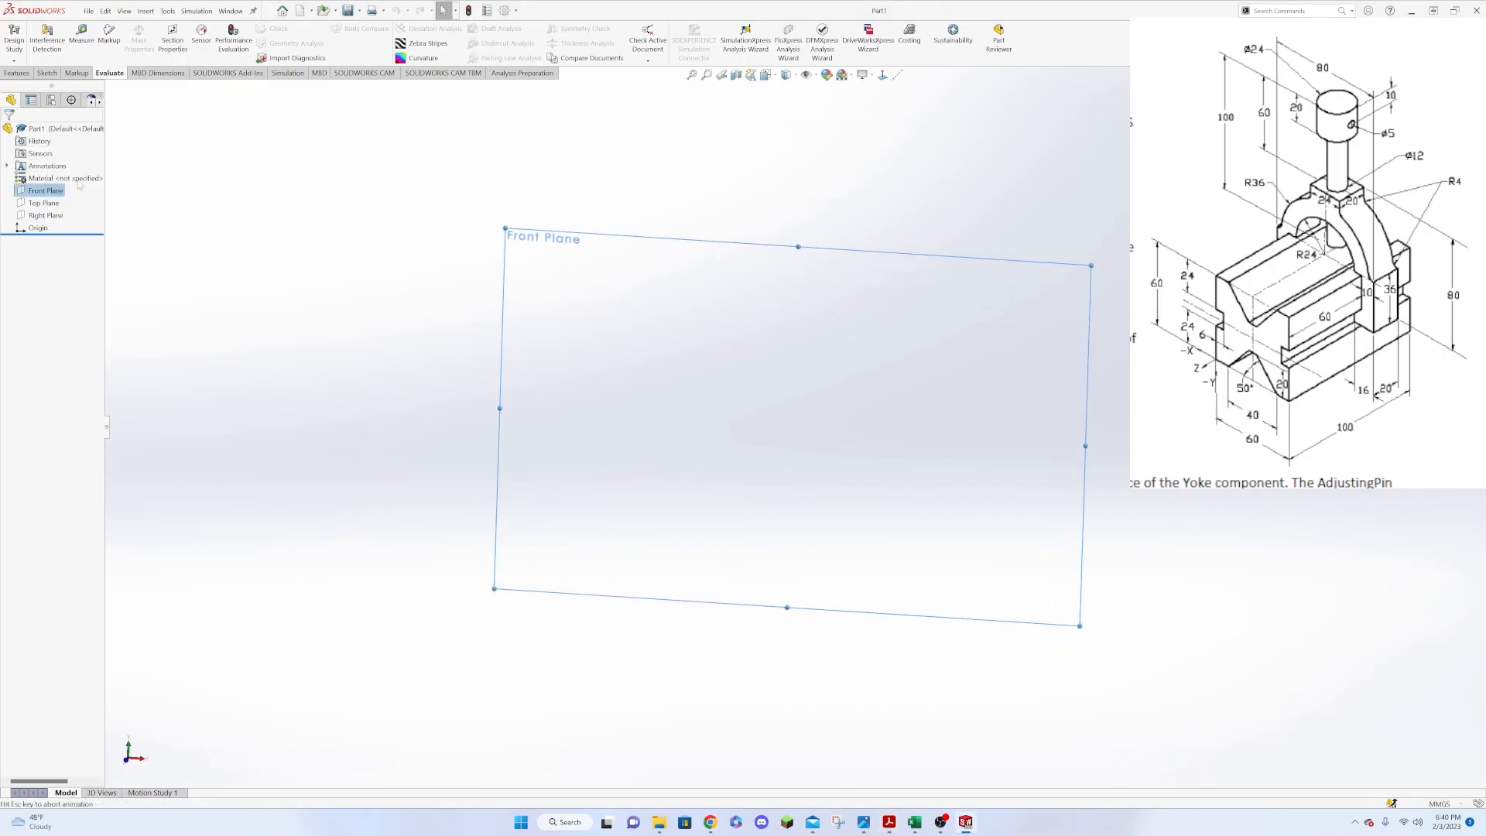
pyautogui.rightClick(44, 191)
pyautogui.click(43, 183)
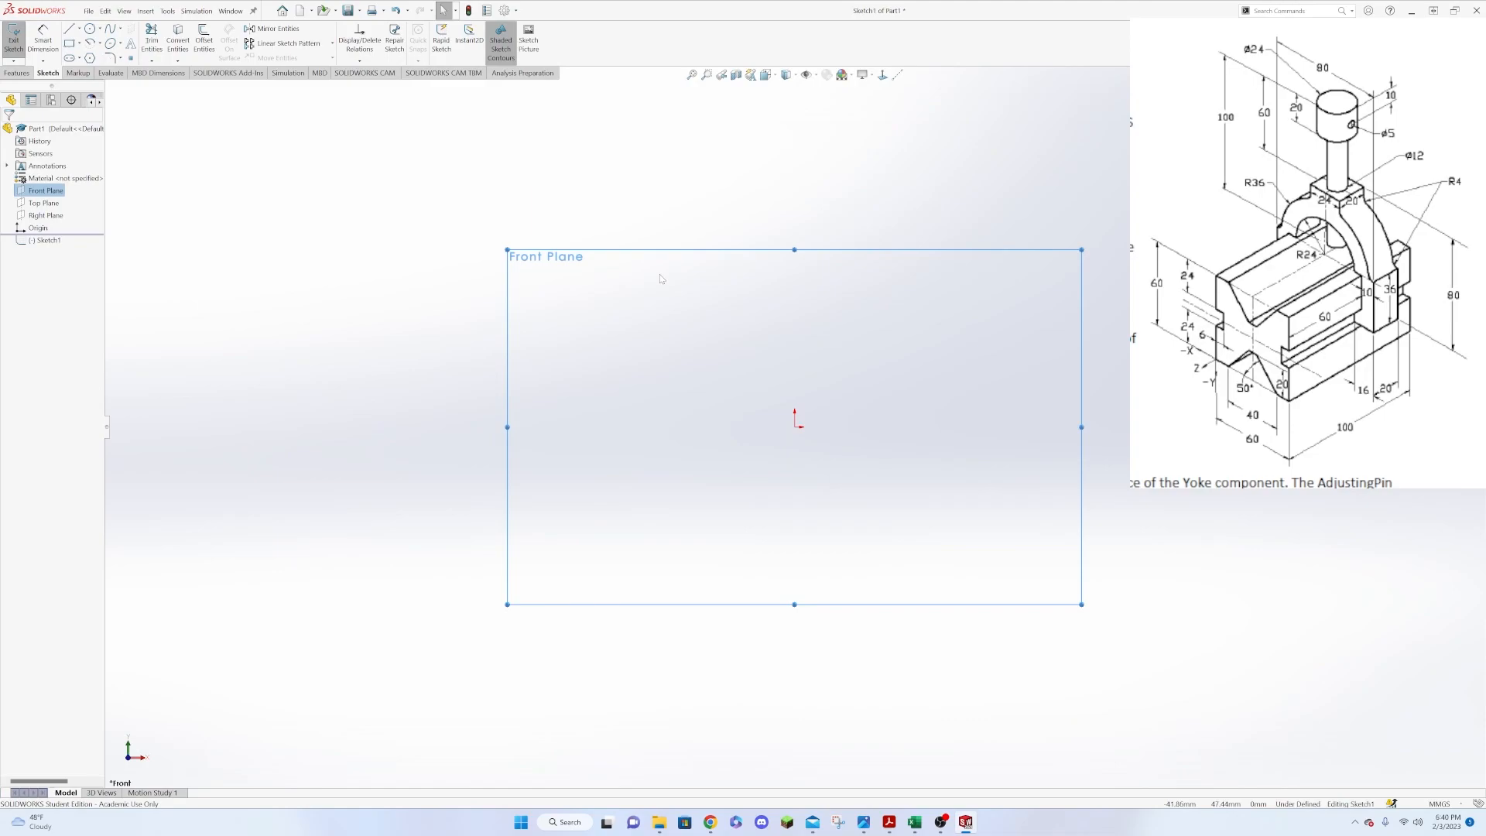
pyautogui.click(897, 75)
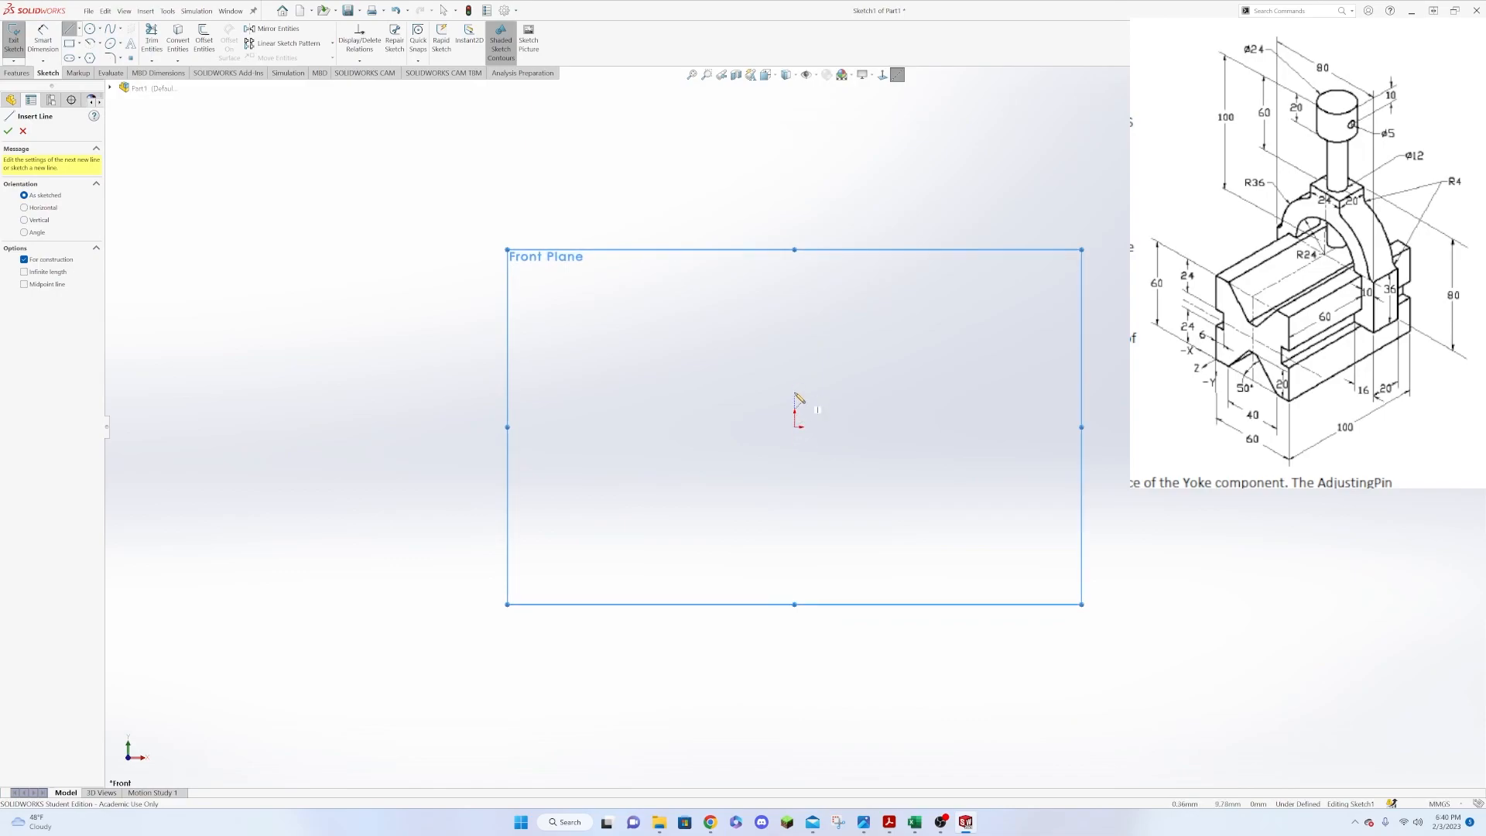
pyautogui.click(795, 290)
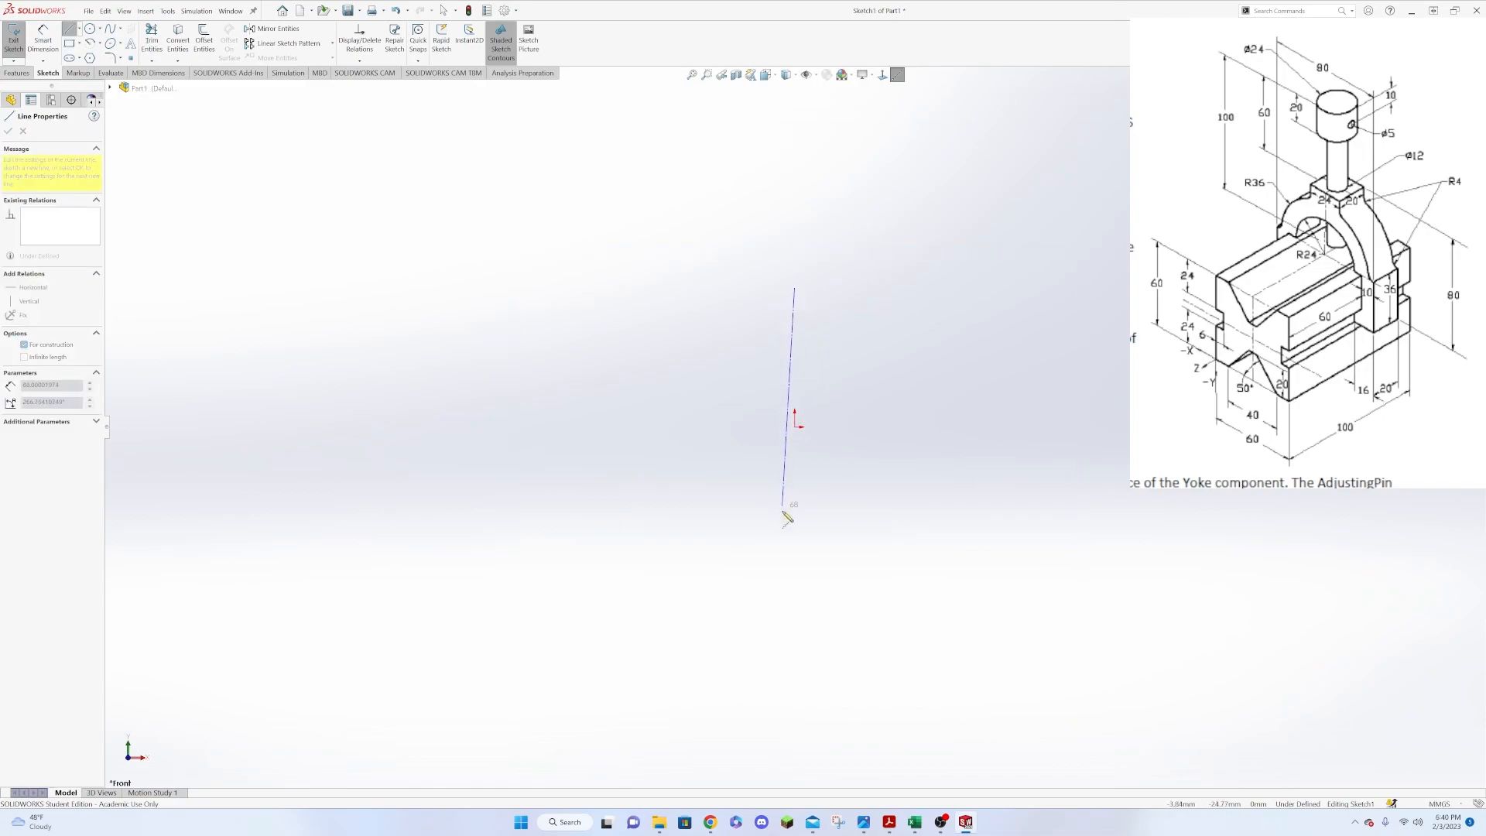
pyautogui.click(796, 606)
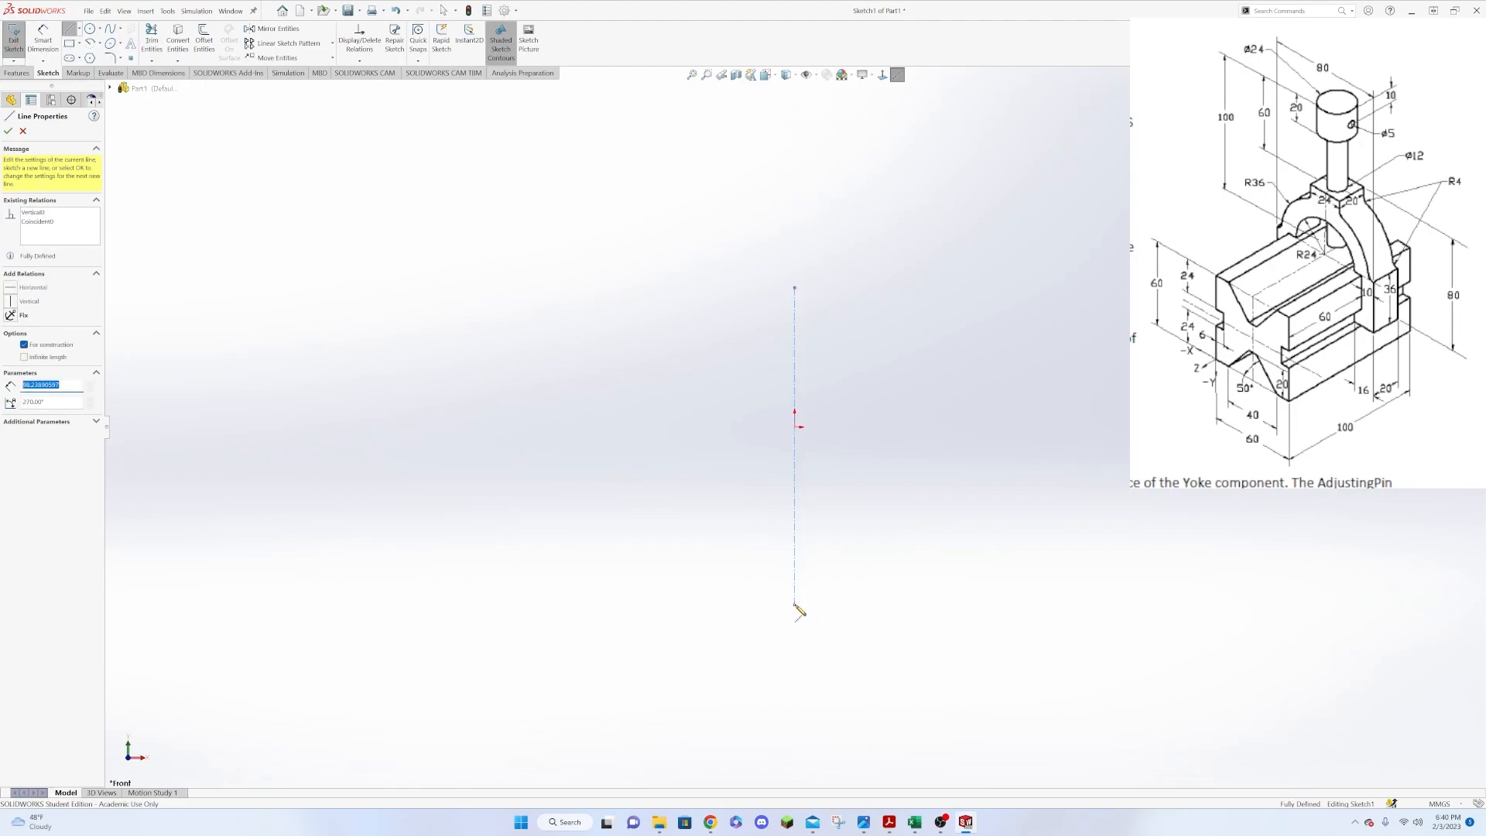
pyautogui.press('Escape')
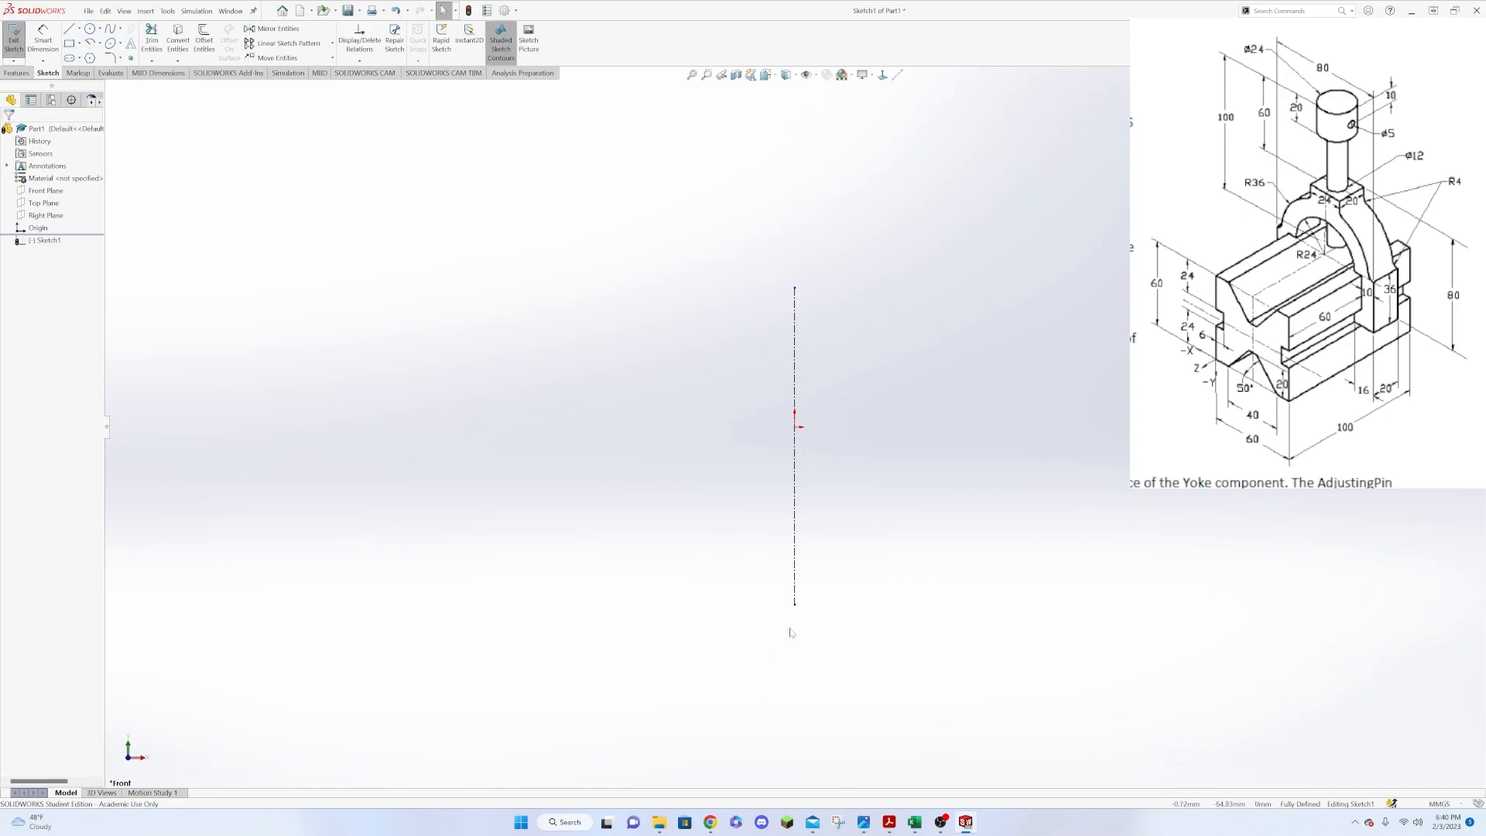
# Draw a closed stepped half-profile of the pin against the centerline, with a head about 15 mm wide above a narrower shank.
pyautogui.click(69, 29)
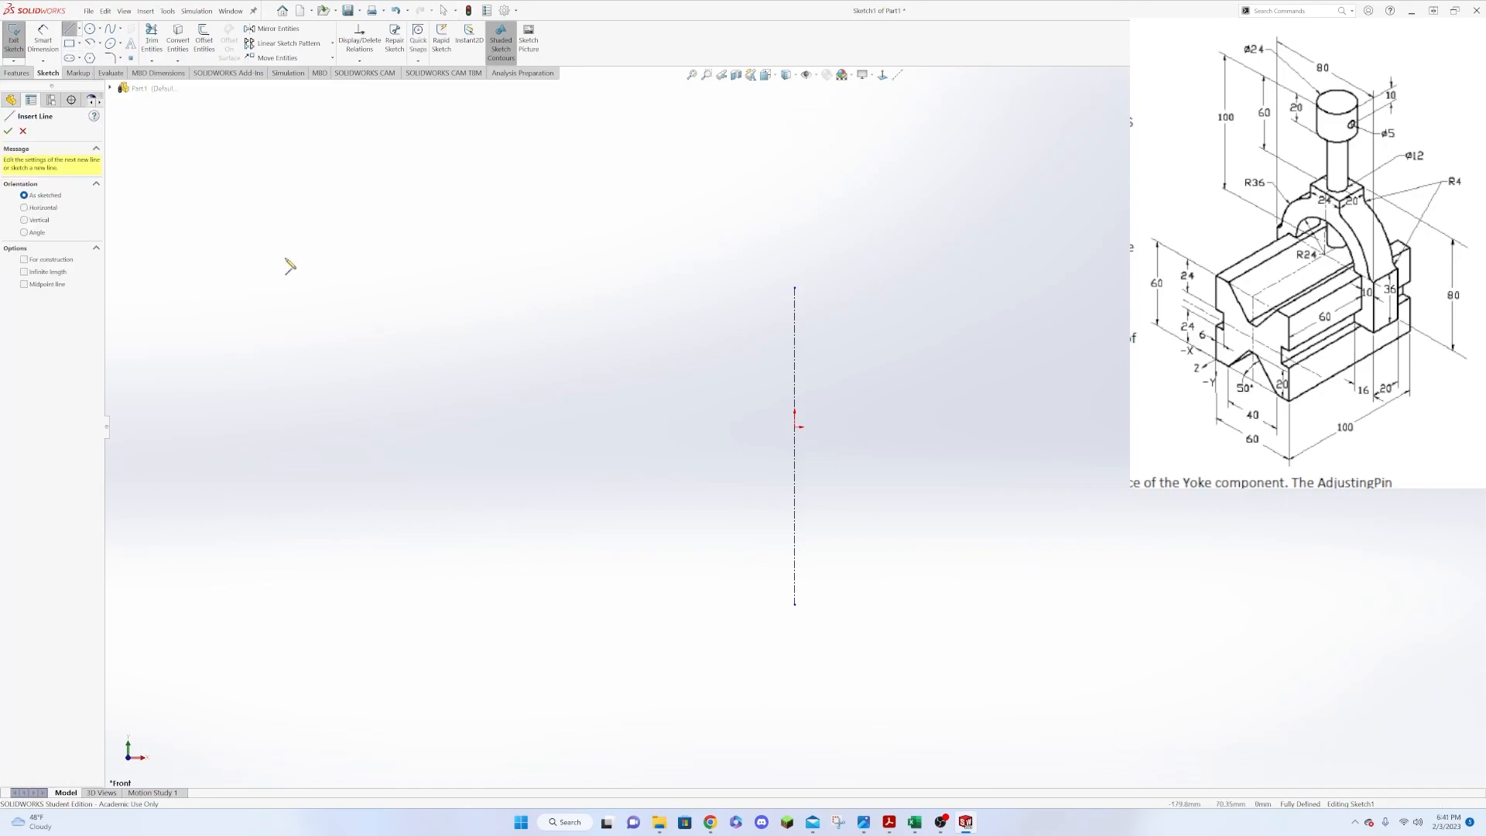
pyautogui.click(796, 599)
pyautogui.click(768, 597)
pyautogui.click(769, 432)
pyautogui.click(747, 433)
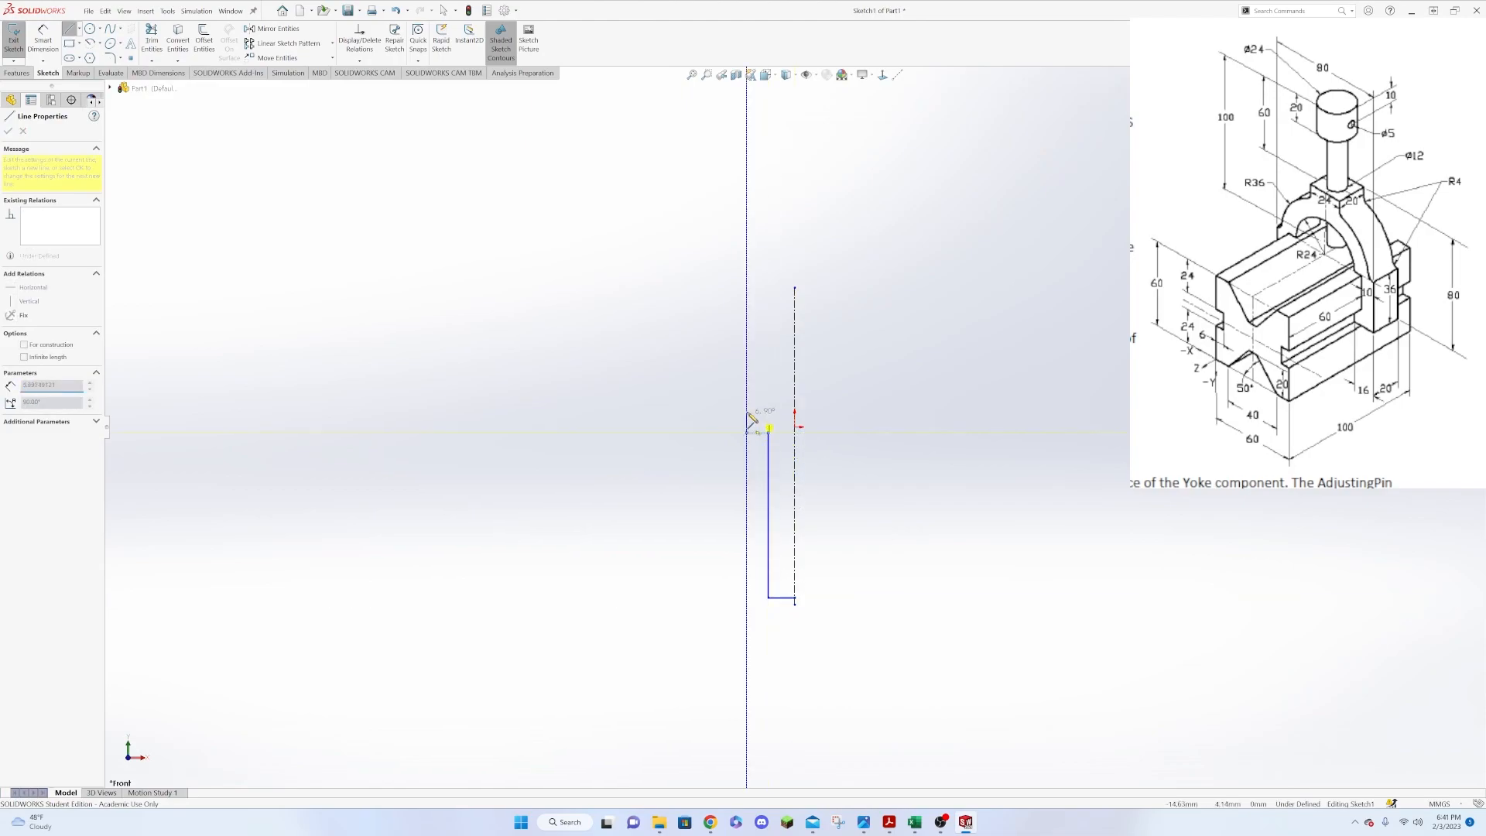
pyautogui.click(747, 375)
pyautogui.click(795, 376)
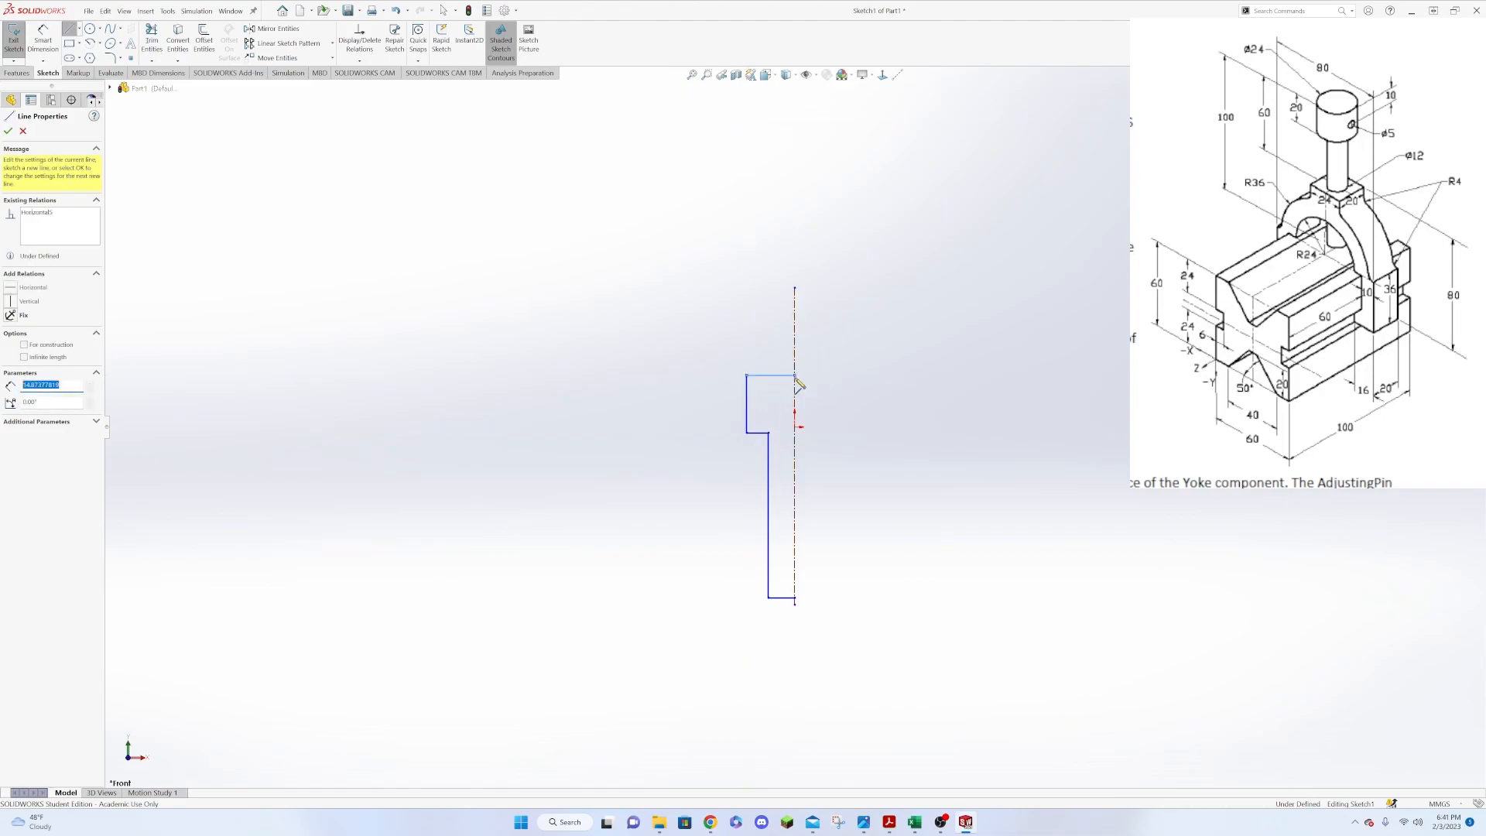
pyautogui.click(795, 598)
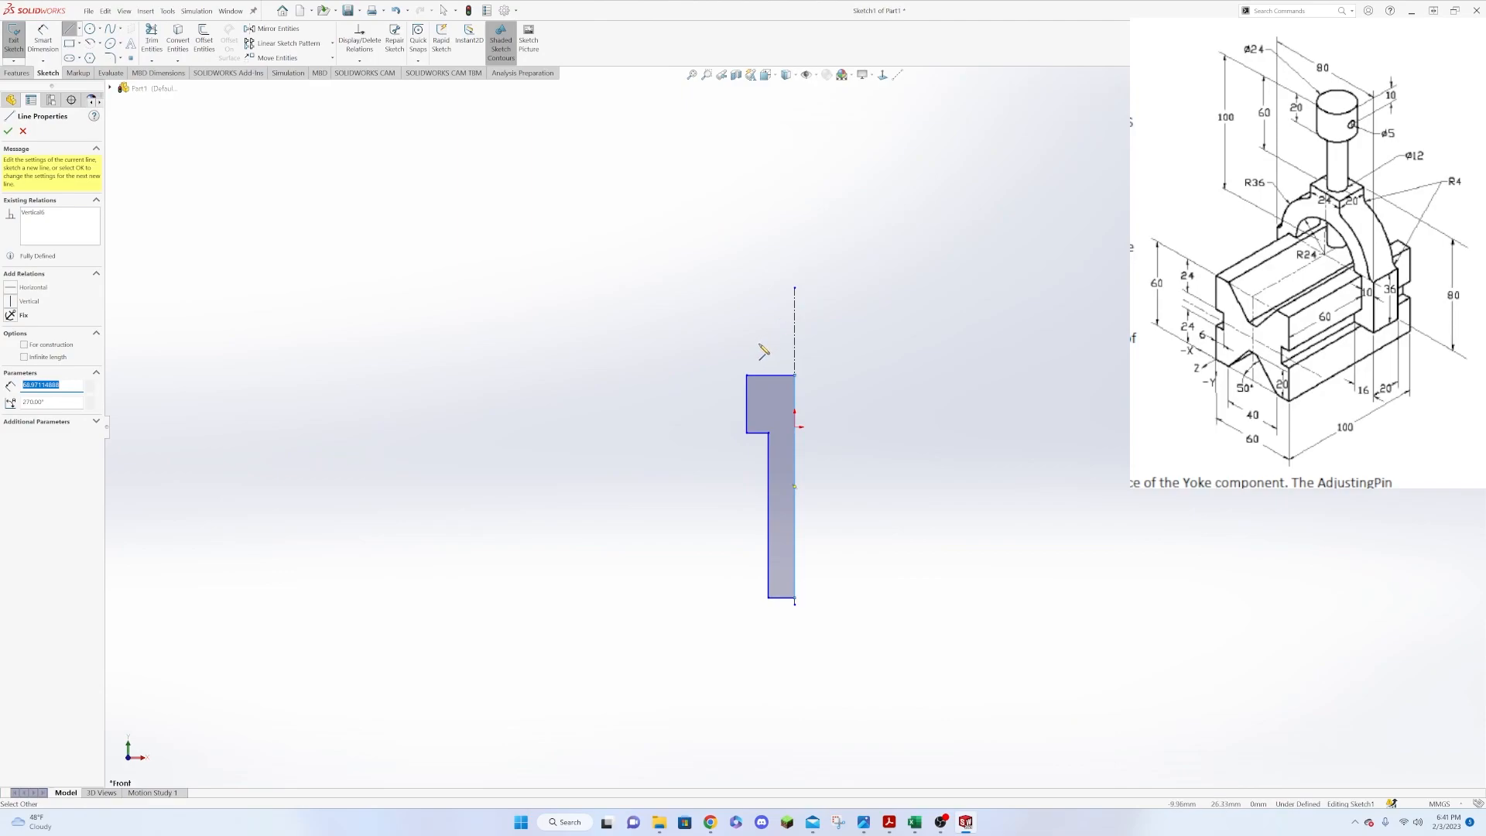
# Dimension the pin head's half-profile to 12 mm wide and 20 mm high.
pyautogui.click(44, 37)
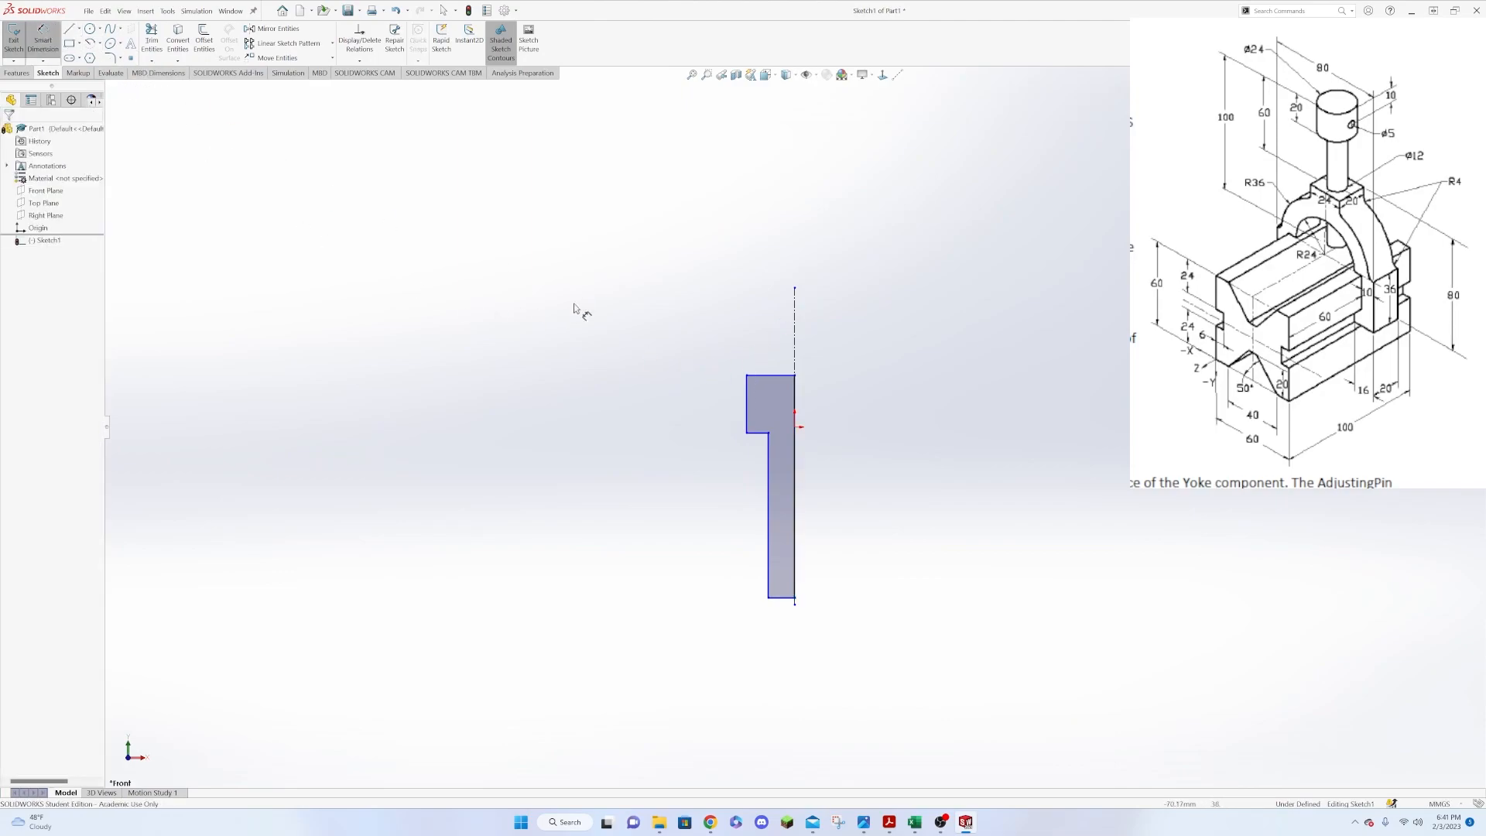
pyautogui.click(777, 375)
pyautogui.click(777, 303)
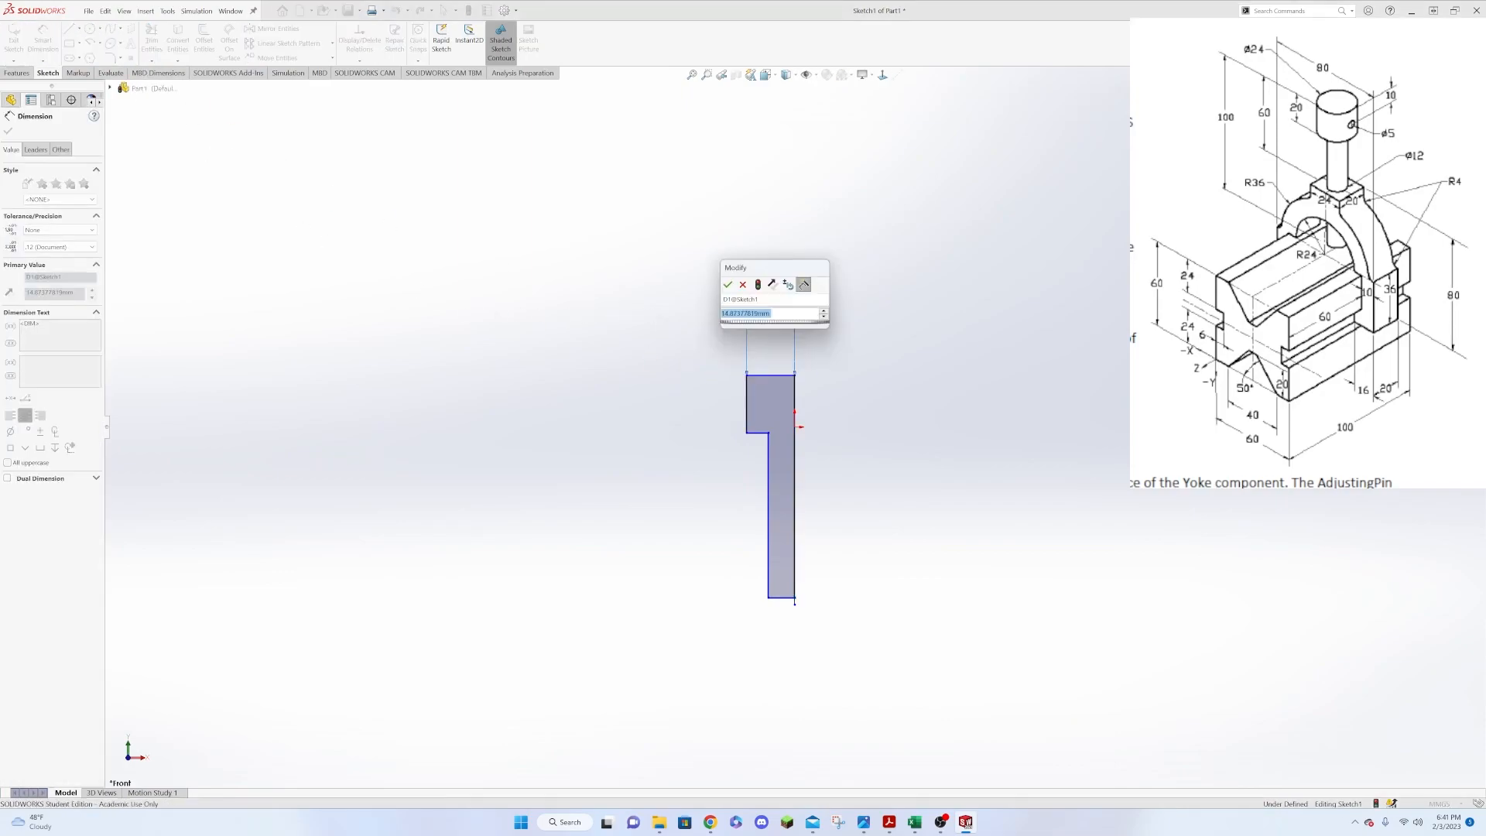
pyautogui.write('12')
pyautogui.press('Return')
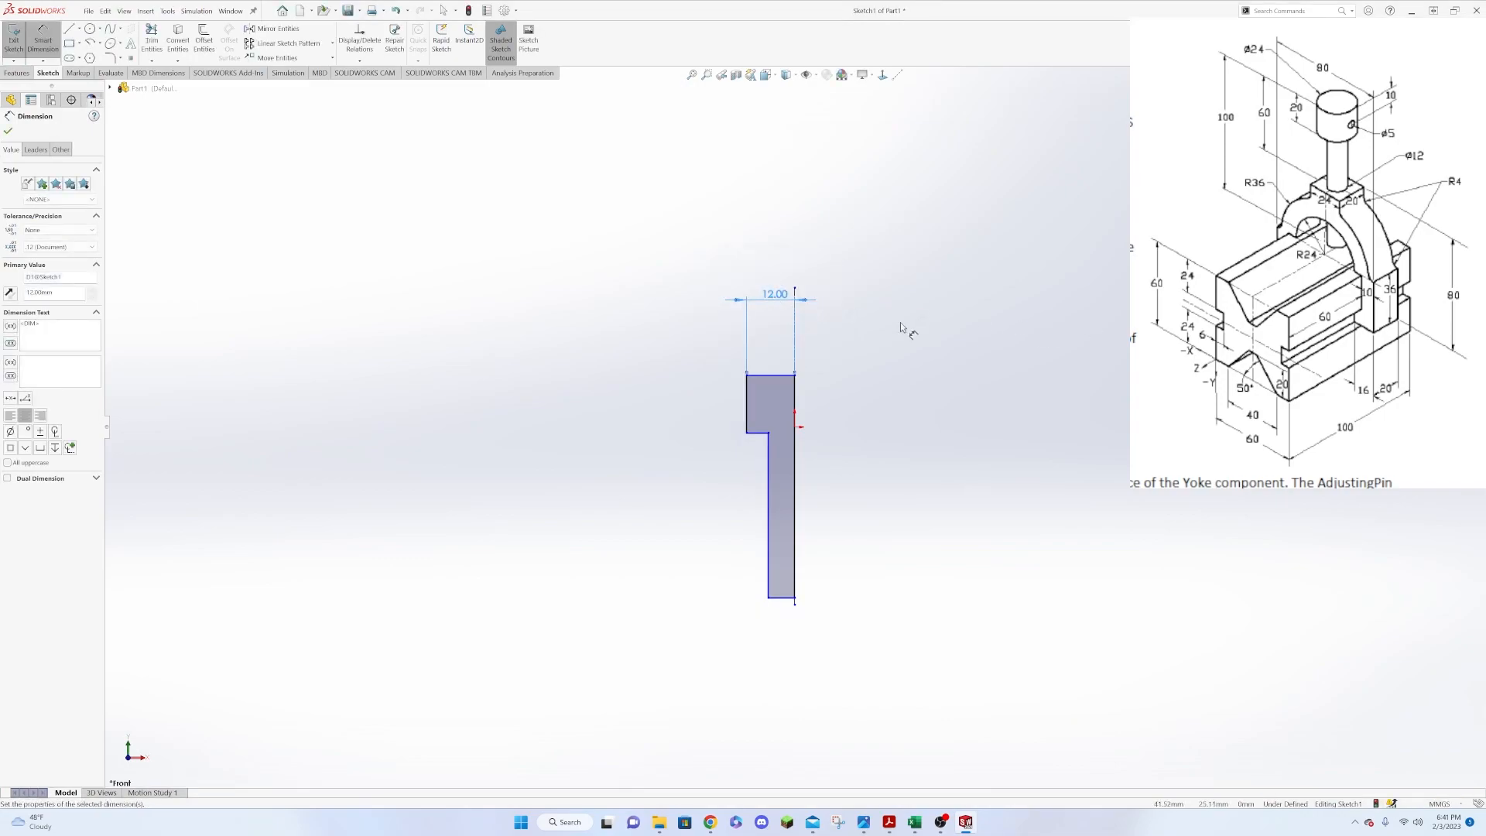
pyautogui.click(737, 411)
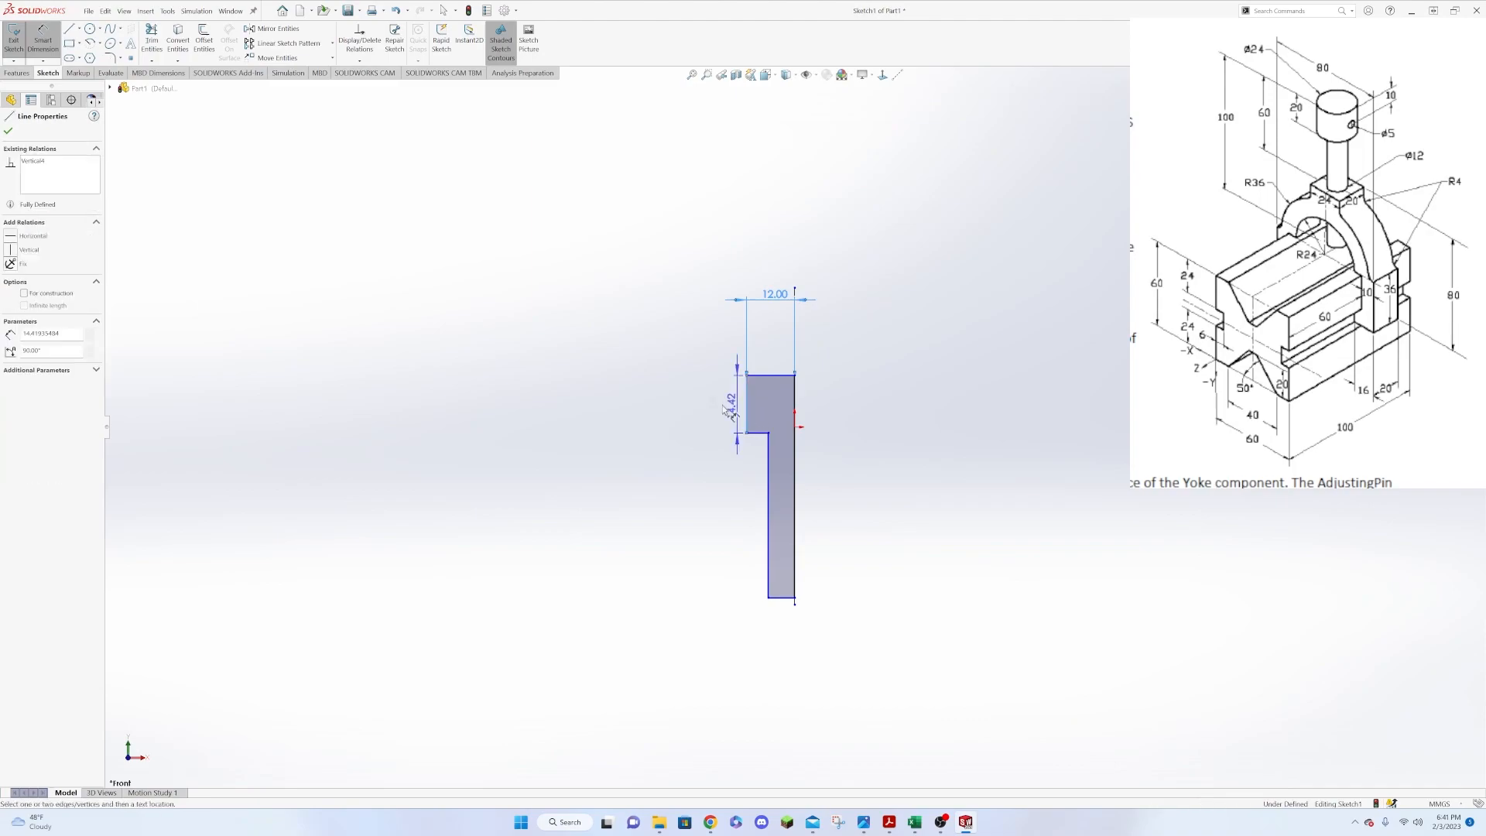
pyautogui.click(677, 405)
pyautogui.write('20')
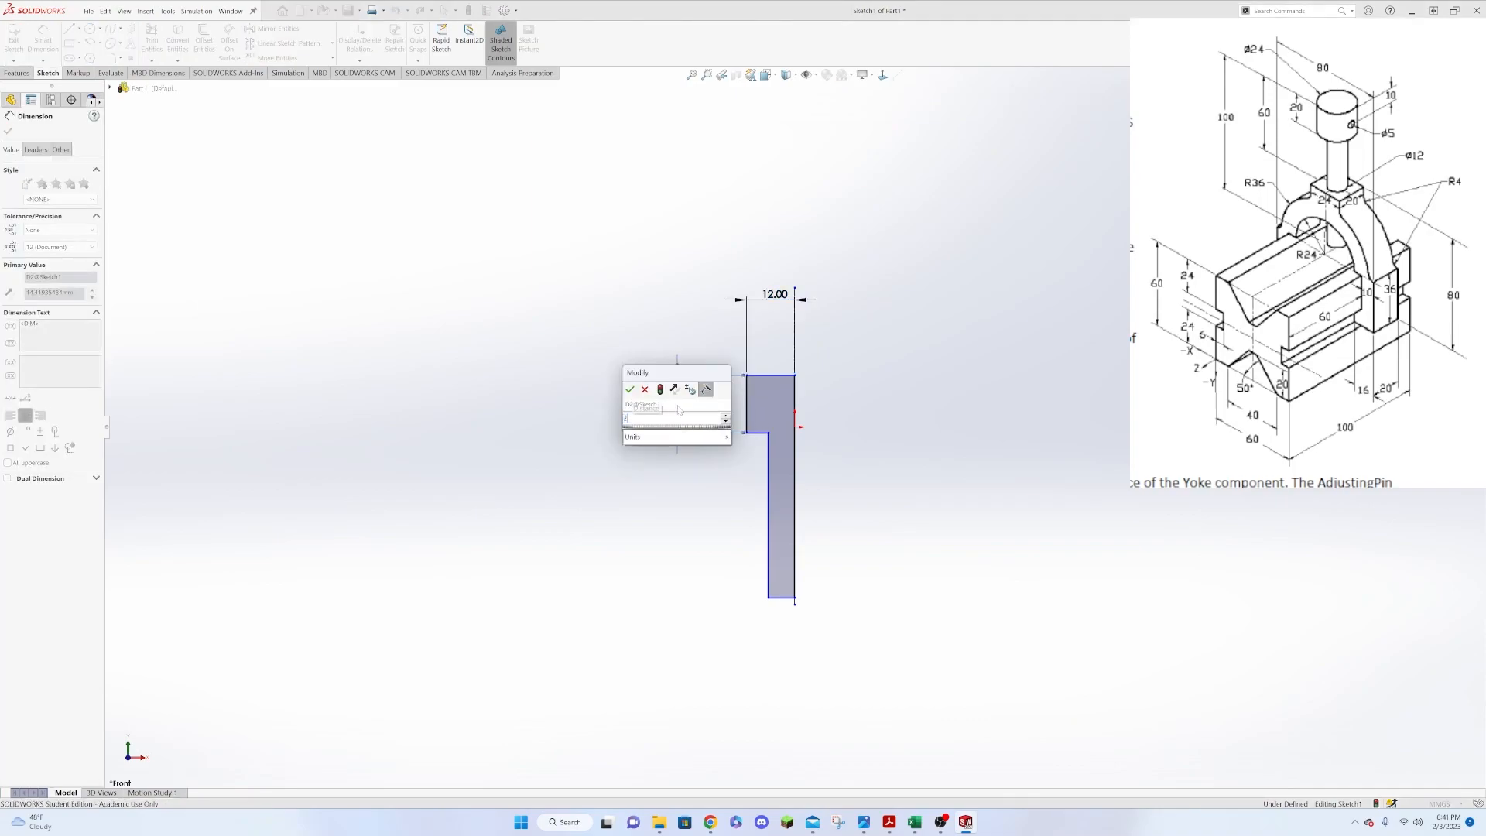
pyautogui.press('Return')
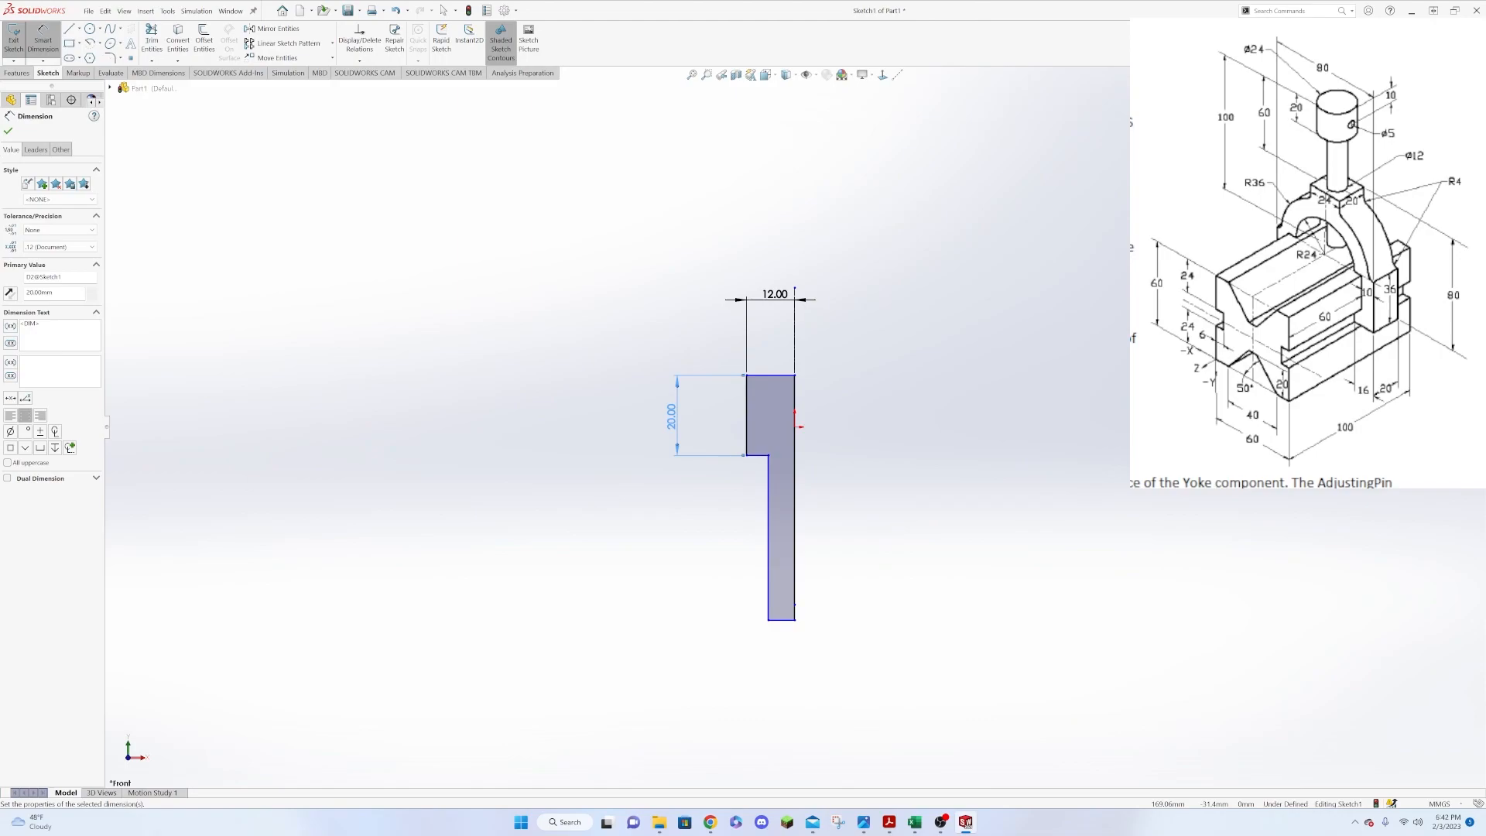
# Dimension the shank's half-width to 6 mm and the profile's overall height to 100 mm.
pyautogui.click(783, 623)
pyautogui.click(782, 661)
pyautogui.write('6')
pyautogui.press('Return')
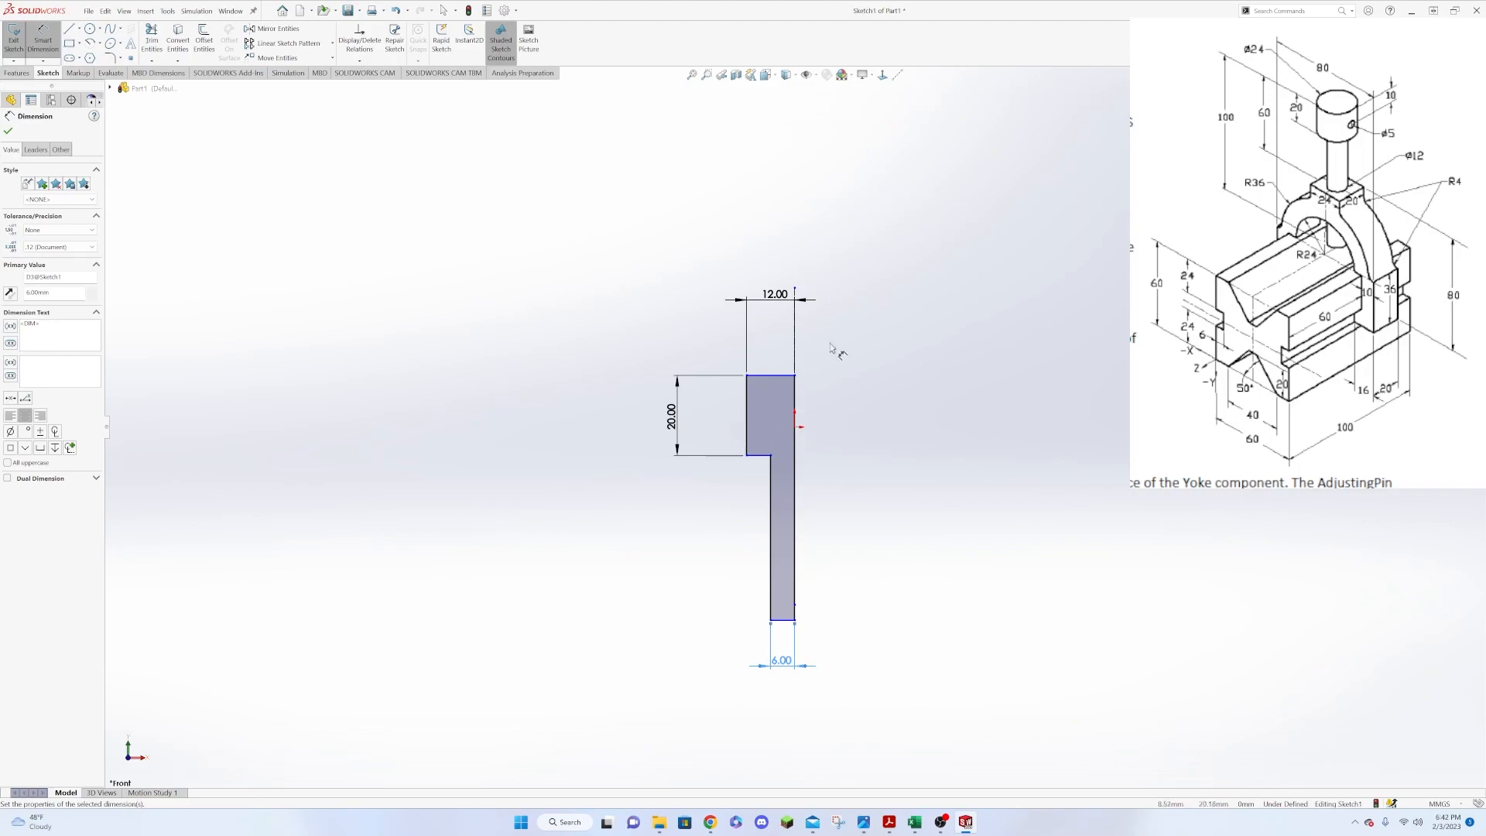
pyautogui.click(778, 377)
pyautogui.click(788, 619)
pyautogui.click(545, 596)
pyautogui.write('100')
pyautogui.press('Return')
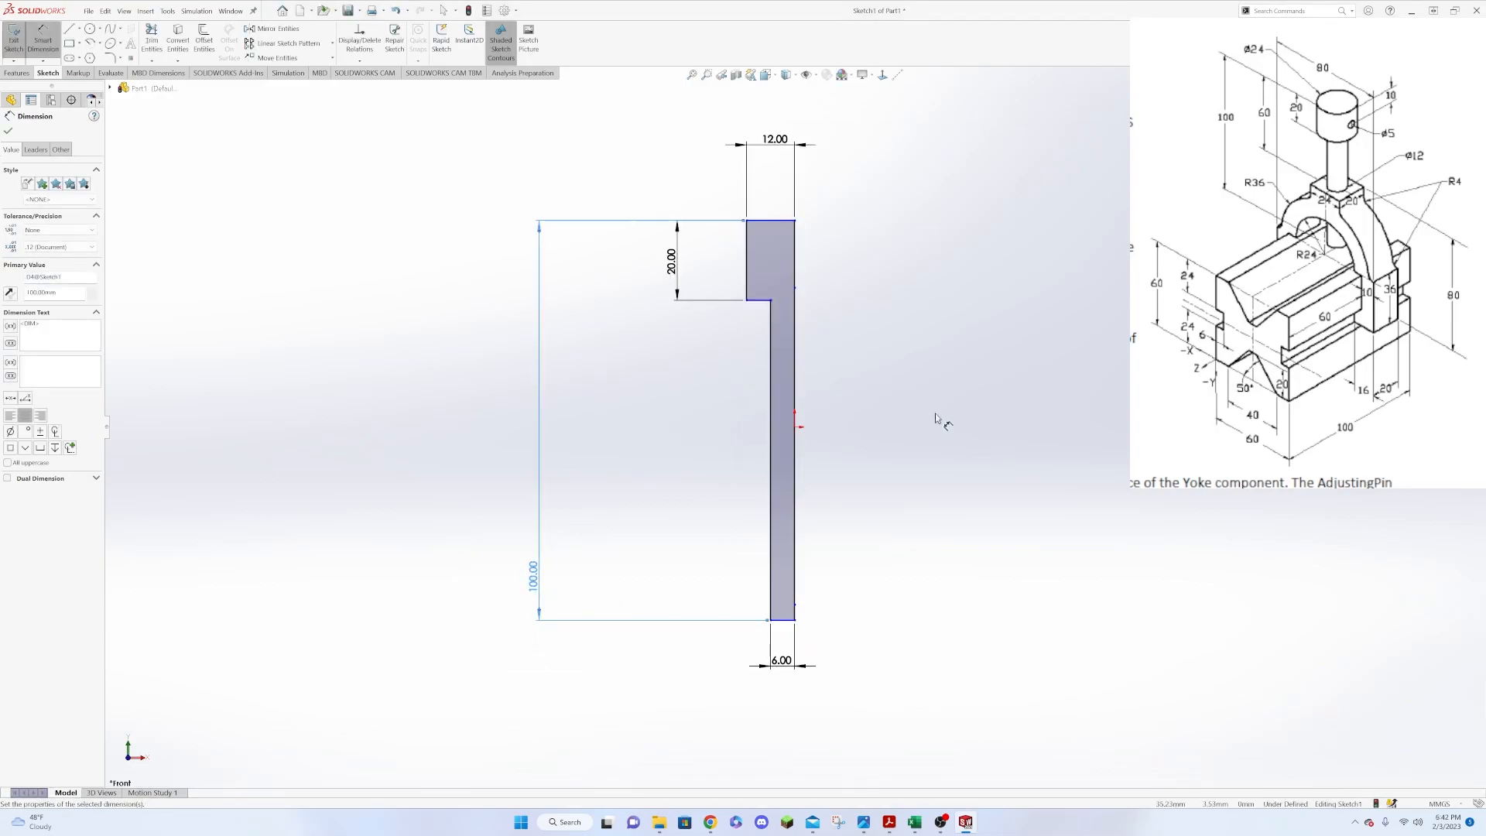
pyautogui.press('Escape')
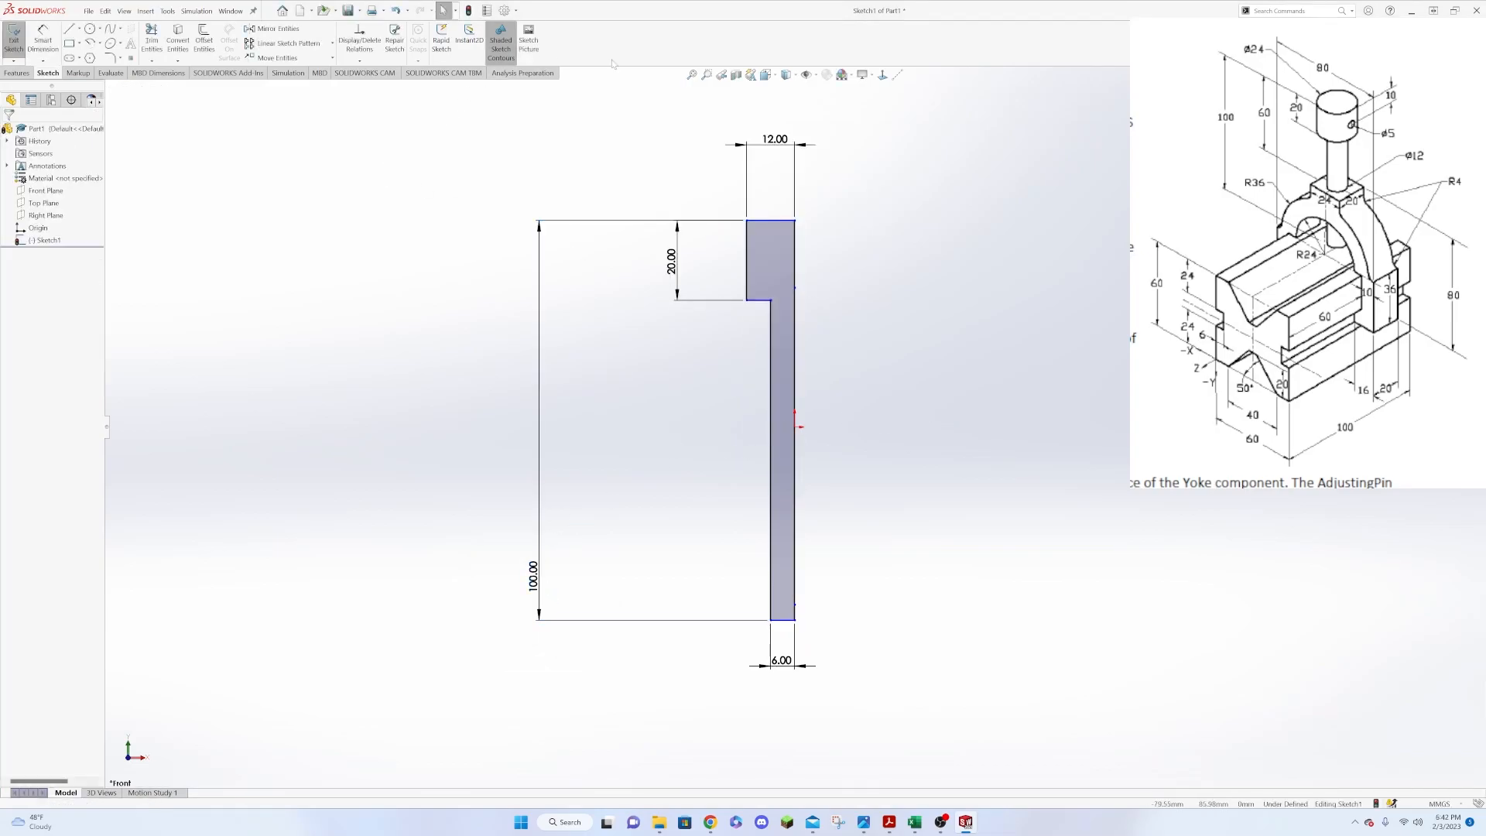
# Make the profile's upper corner on the centerline coincident with the origin.
pyautogui.click(795, 222)
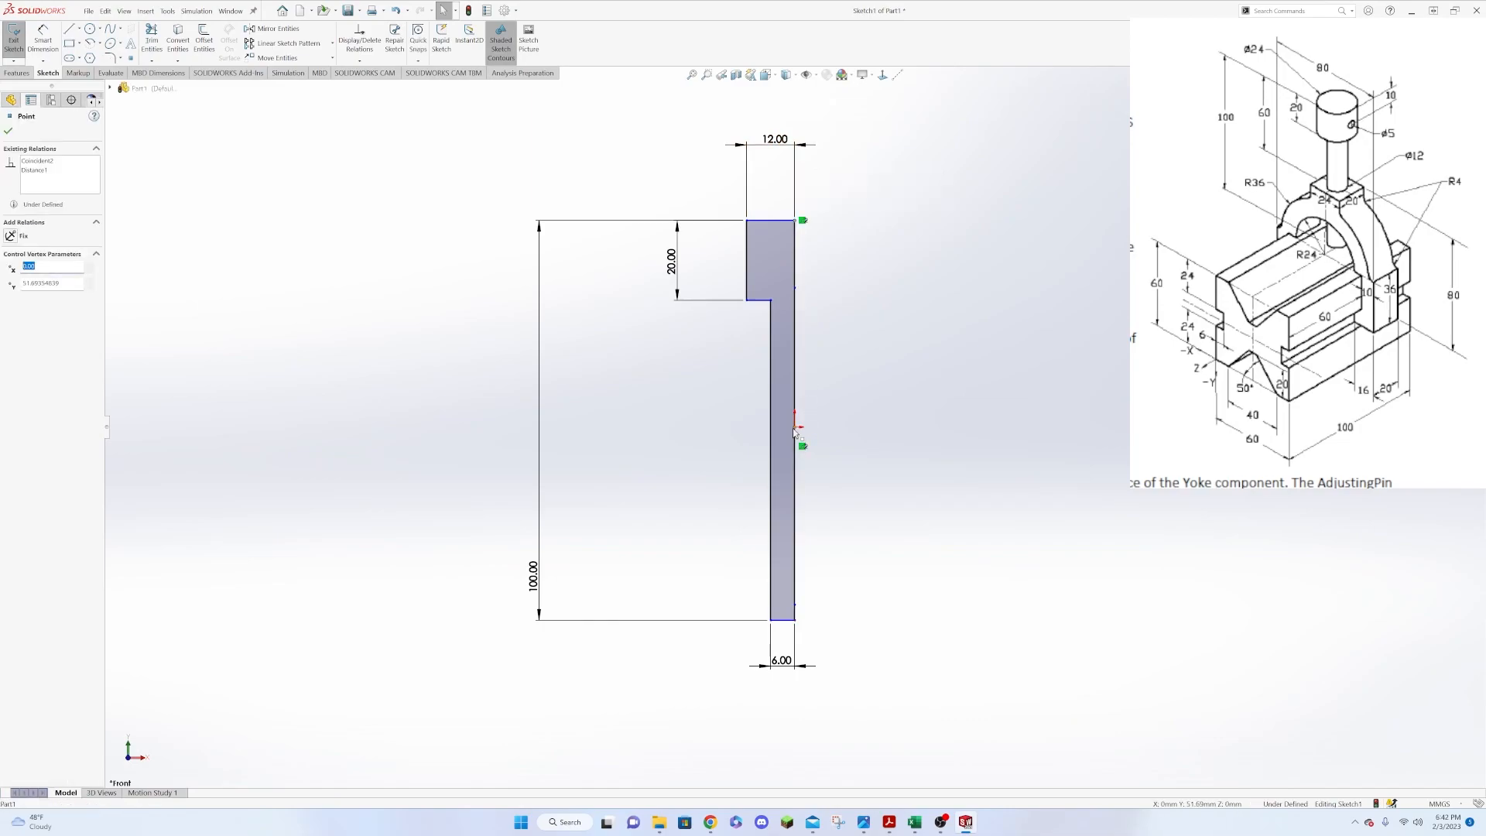
pyautogui.keyDown('ctrl'); pyautogui.click(797, 429); pyautogui.keyUp('ctrl')
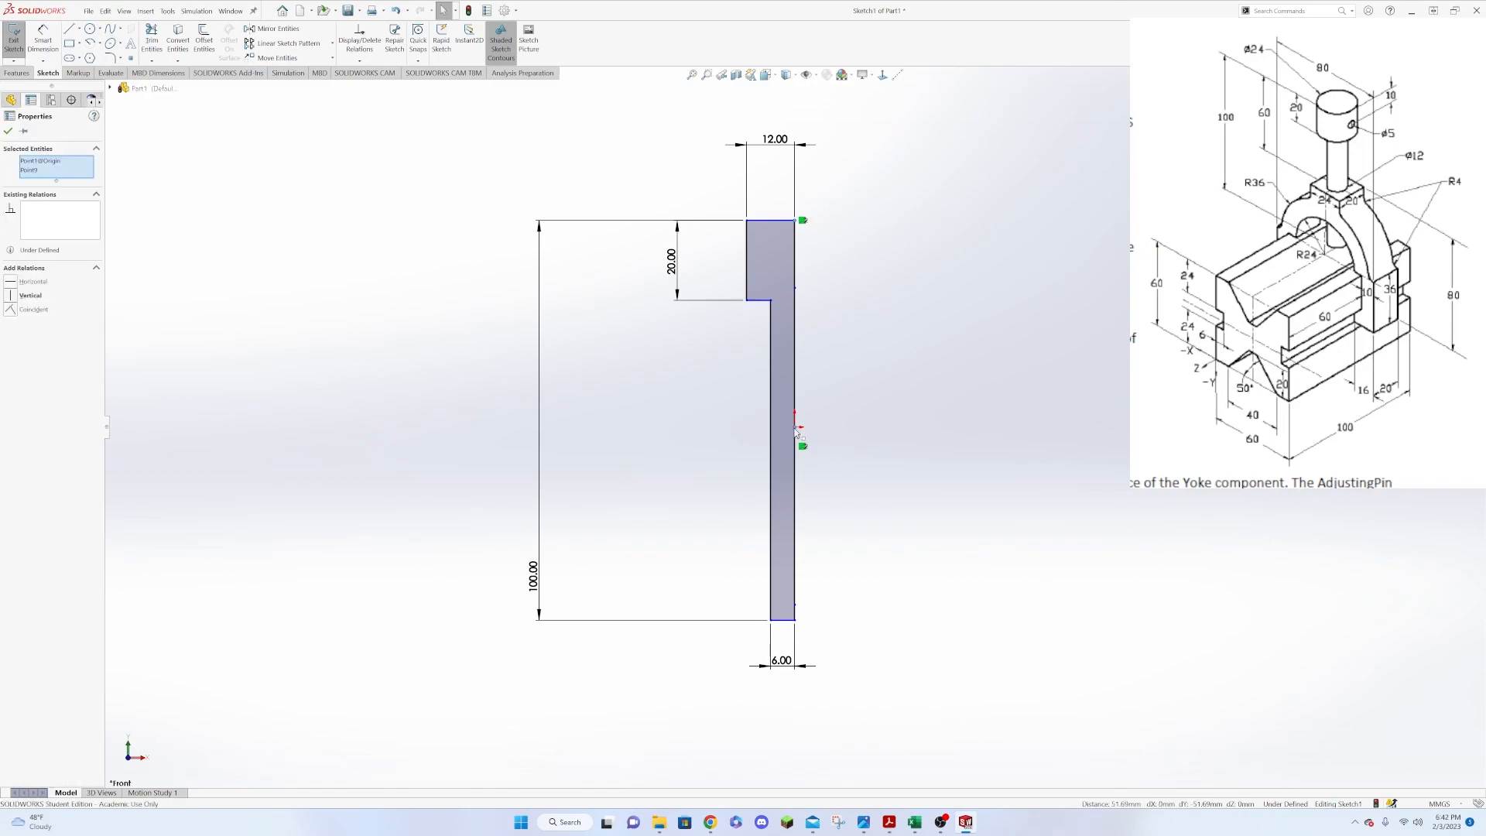
pyautogui.click(35, 311)
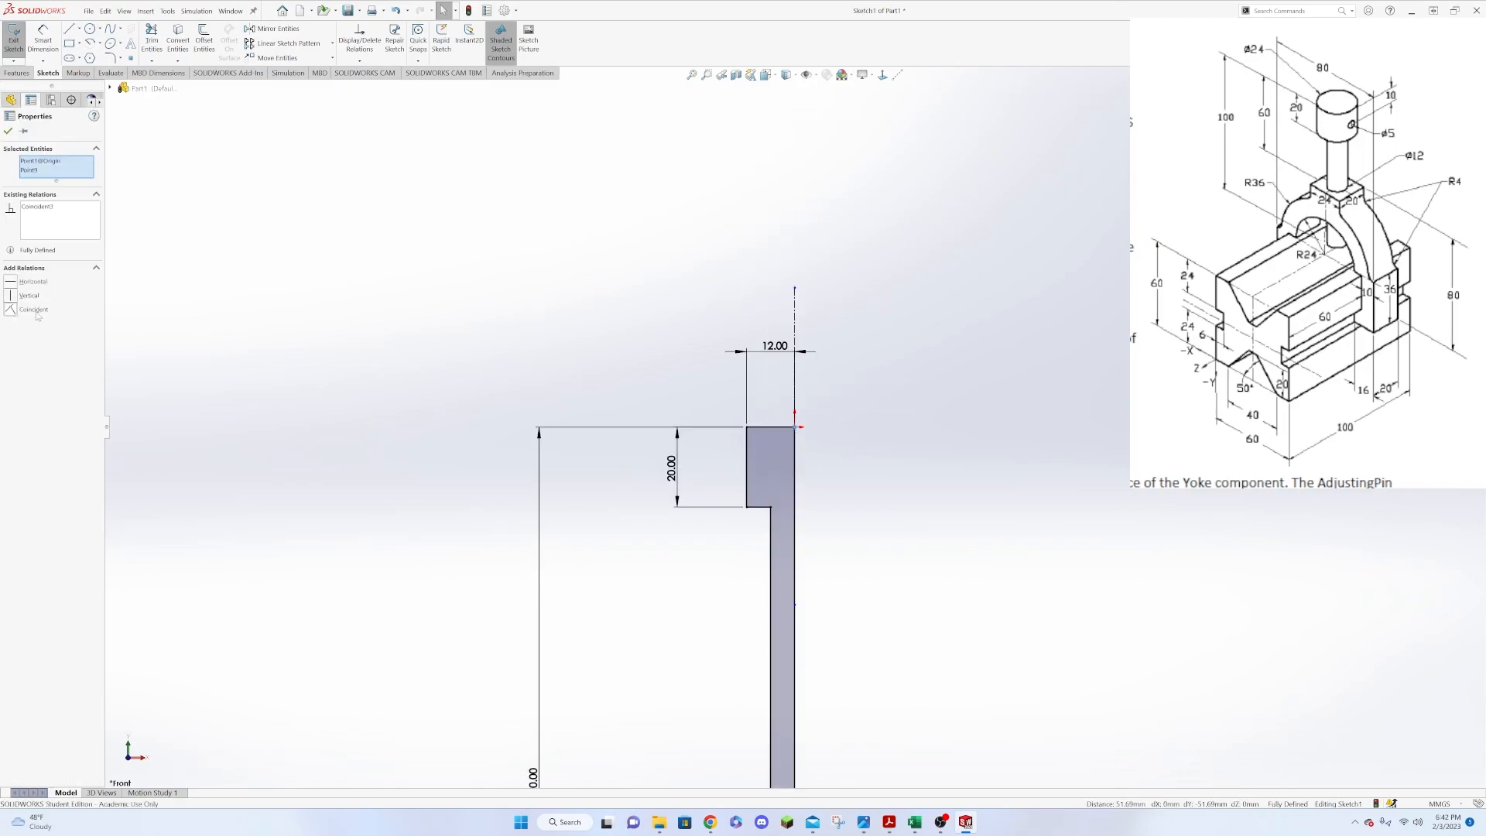
pyautogui.scroll(4, 795, 409)
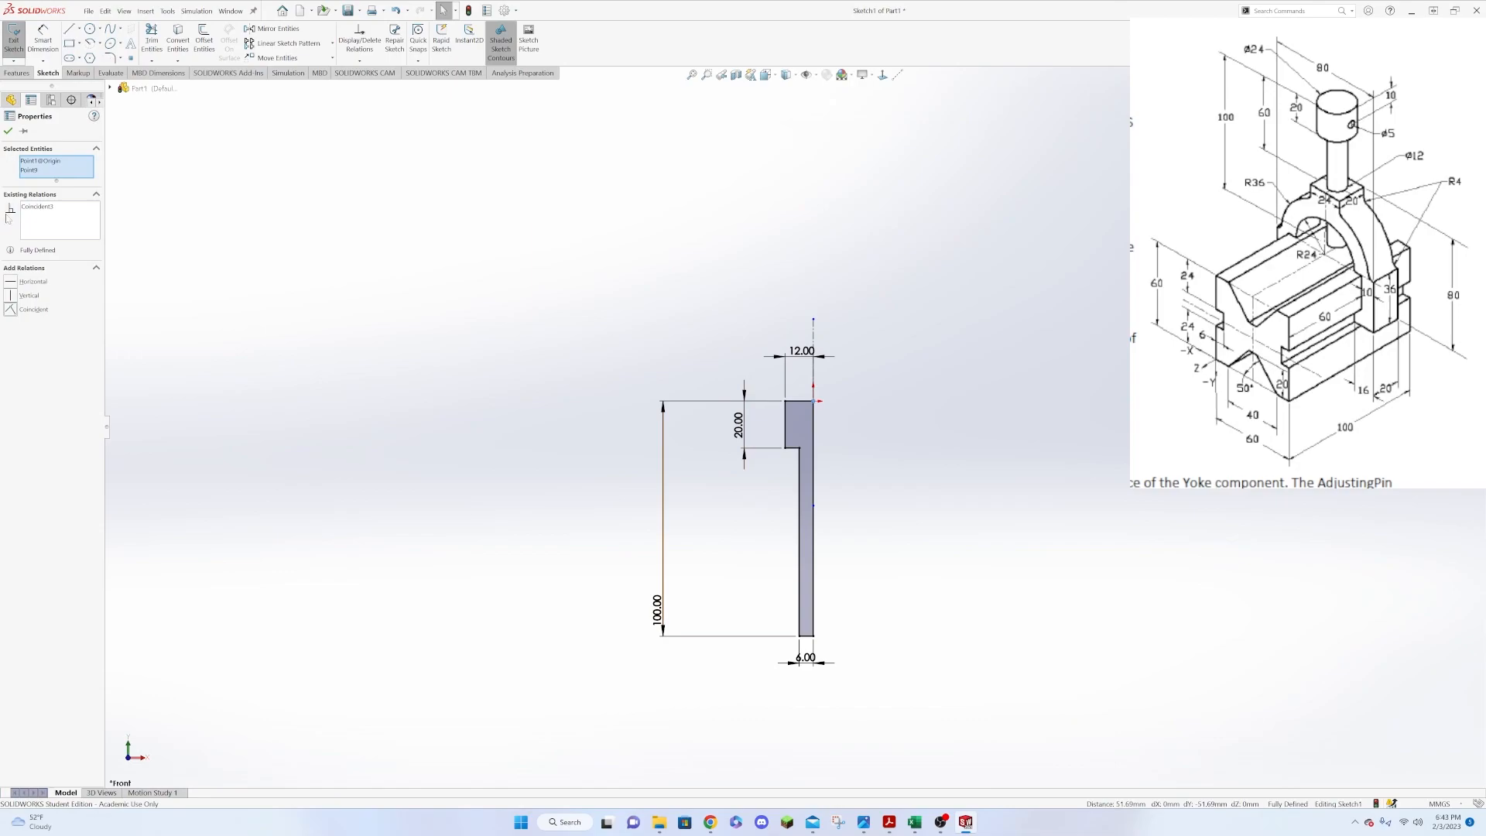
pyautogui.click(7, 131)
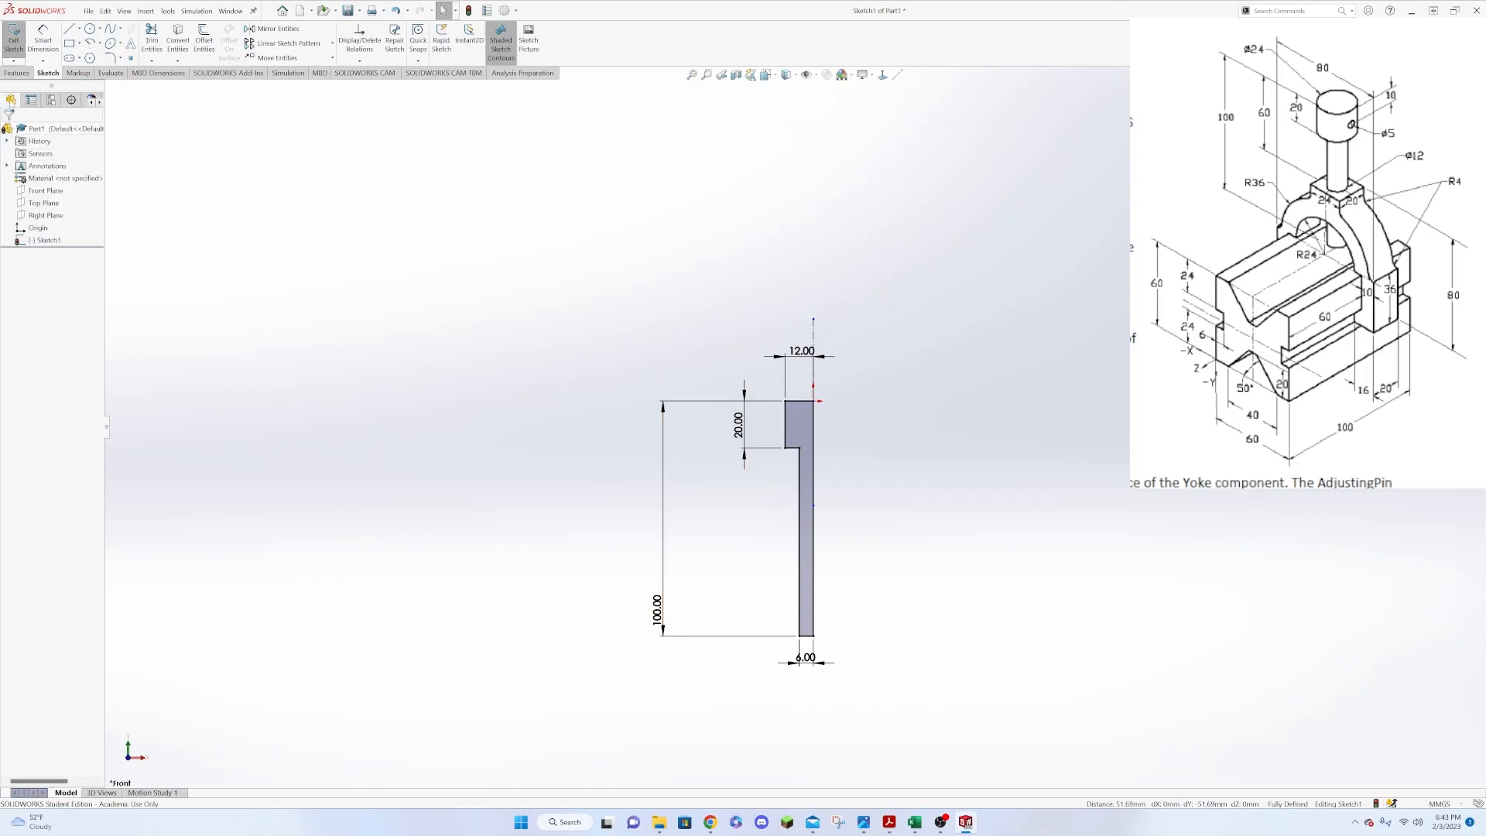
# Revolve the profile 360 degrees about the centerline into a solid pin.
pyautogui.click(17, 73)
pyautogui.click(52, 35)
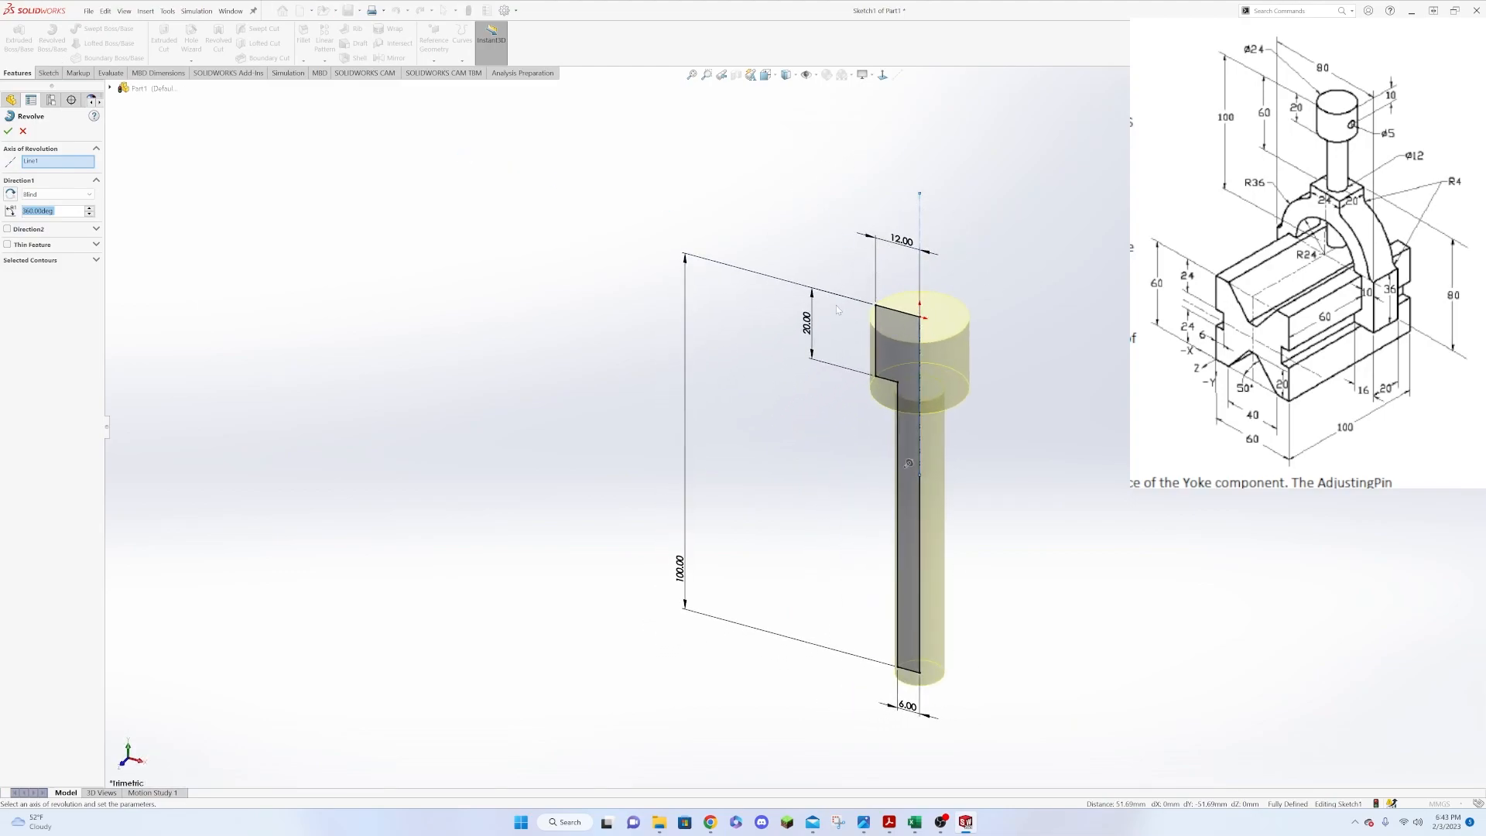
pyautogui.click(8, 132)
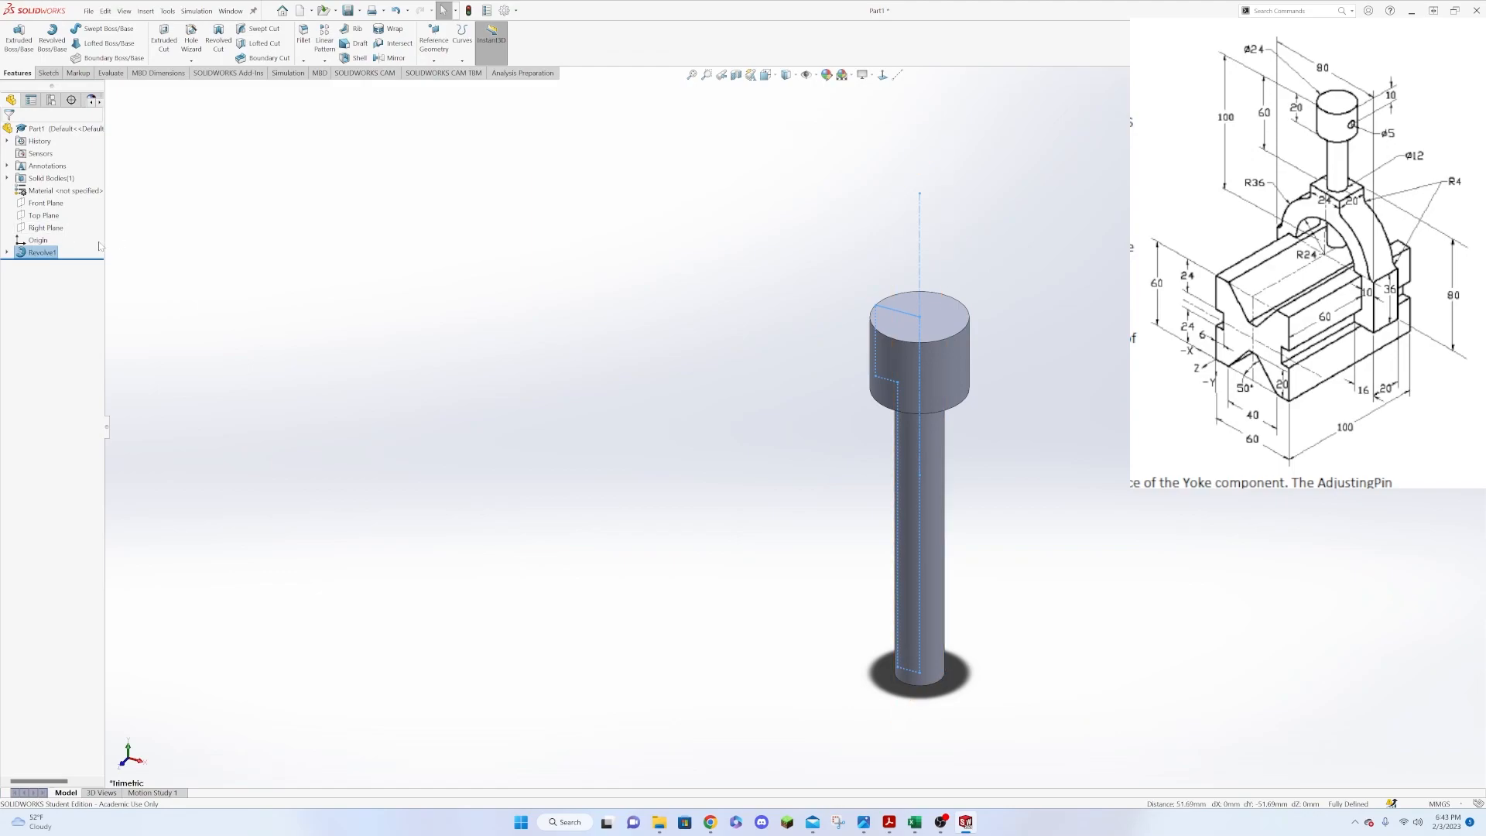
# Start a sketch on the Front Plane and draw a circle about 4.3 mm in diameter on the pin head, vertically below the origin.
pyautogui.rightClick(48, 207)
pyautogui.click(107, 194)
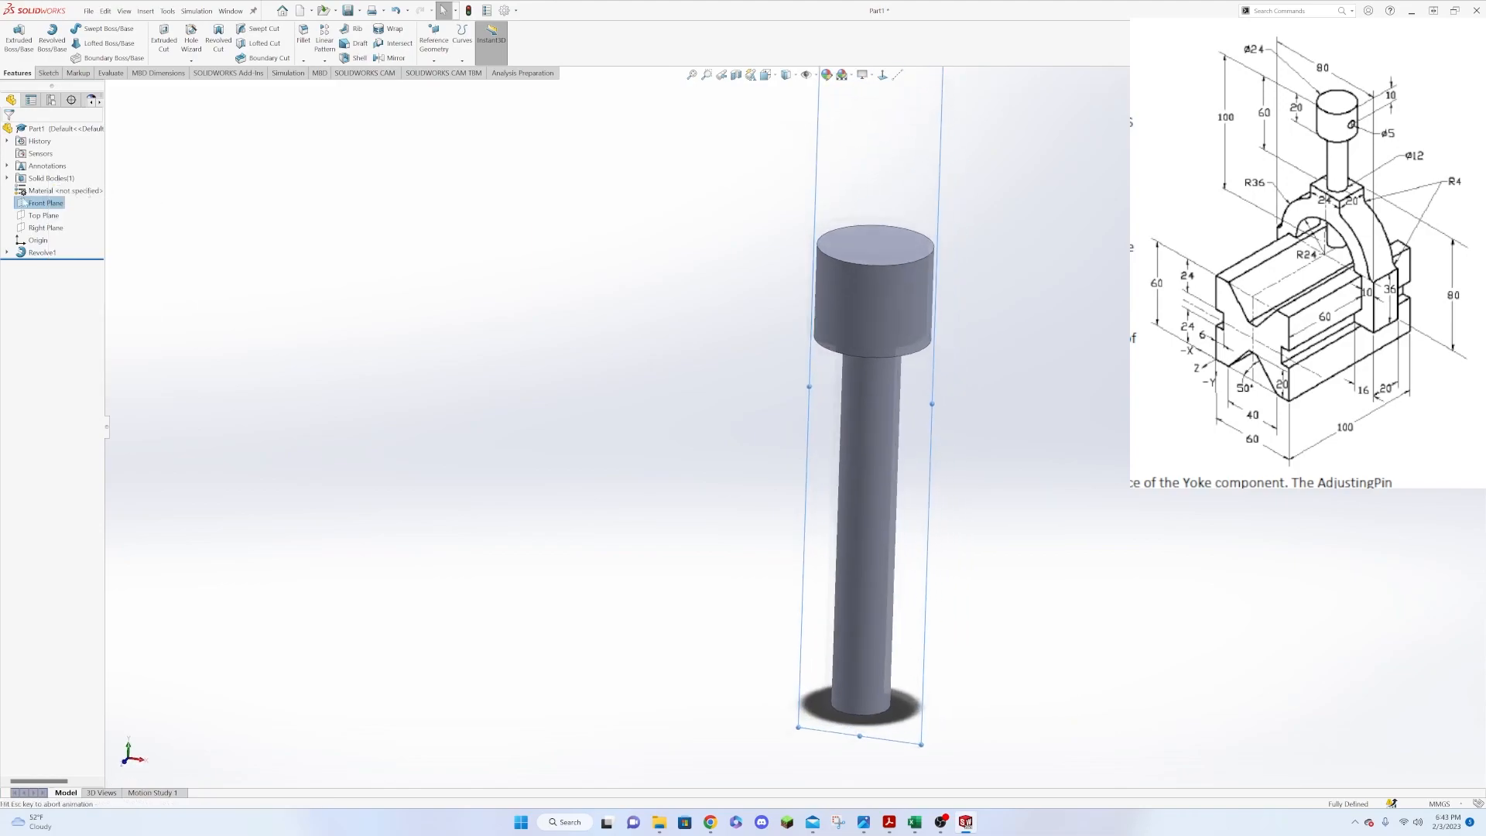
pyautogui.rightClick(44, 205)
pyautogui.click(62, 193)
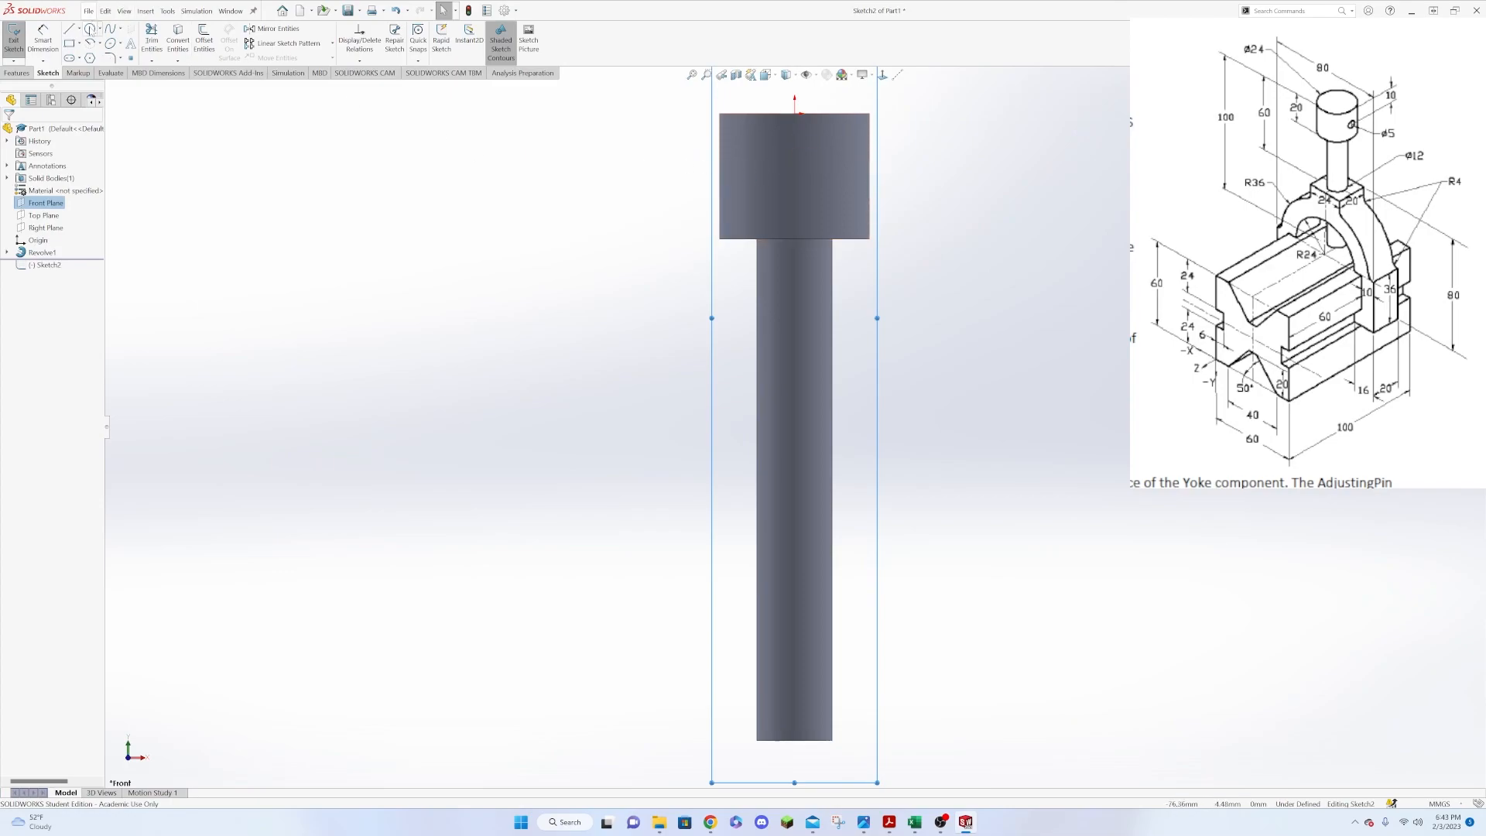
pyautogui.click(90, 28)
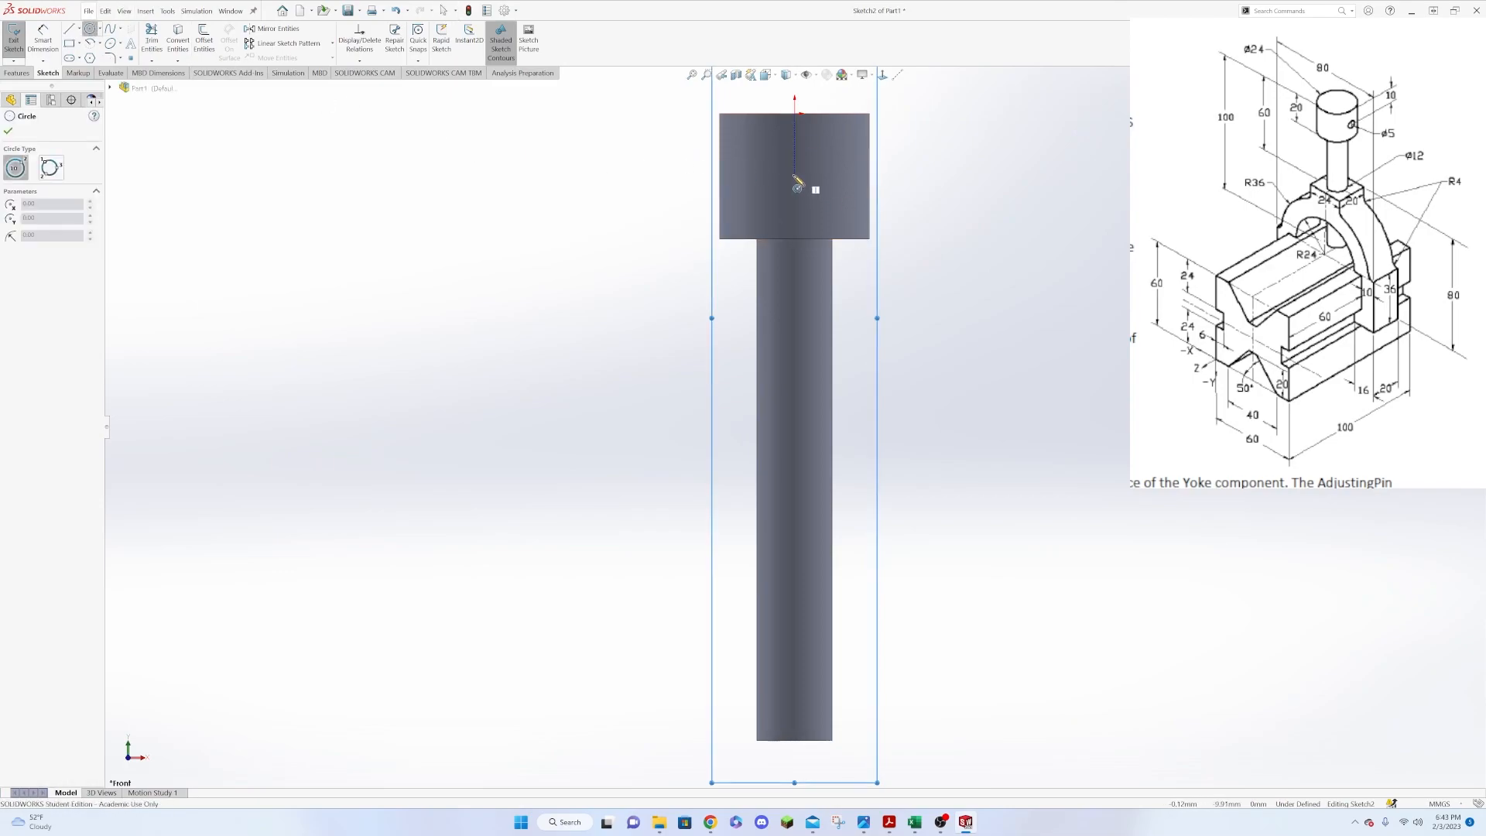
pyautogui.click(794, 164)
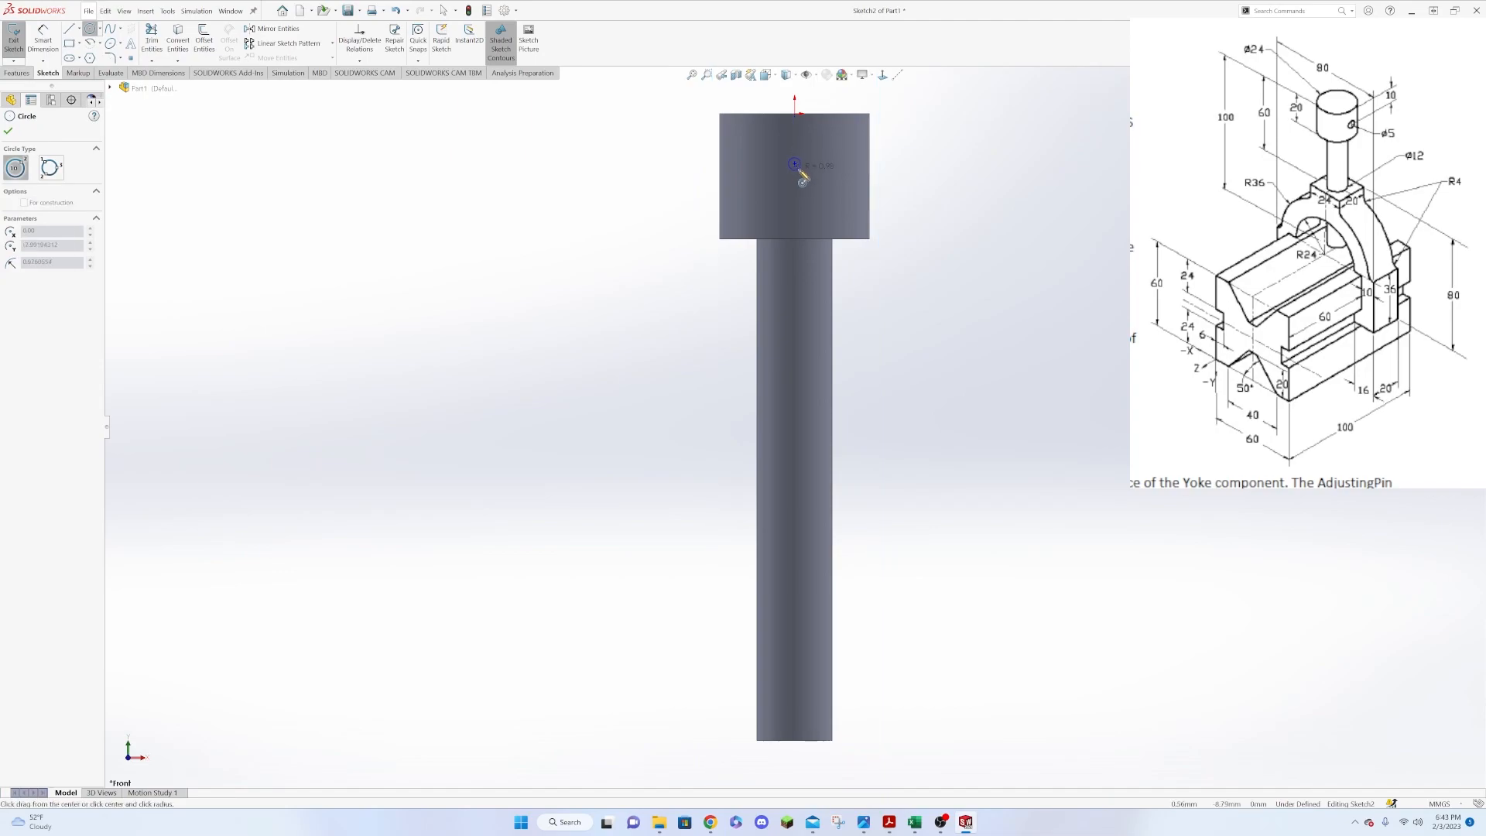
pyautogui.click(803, 174)
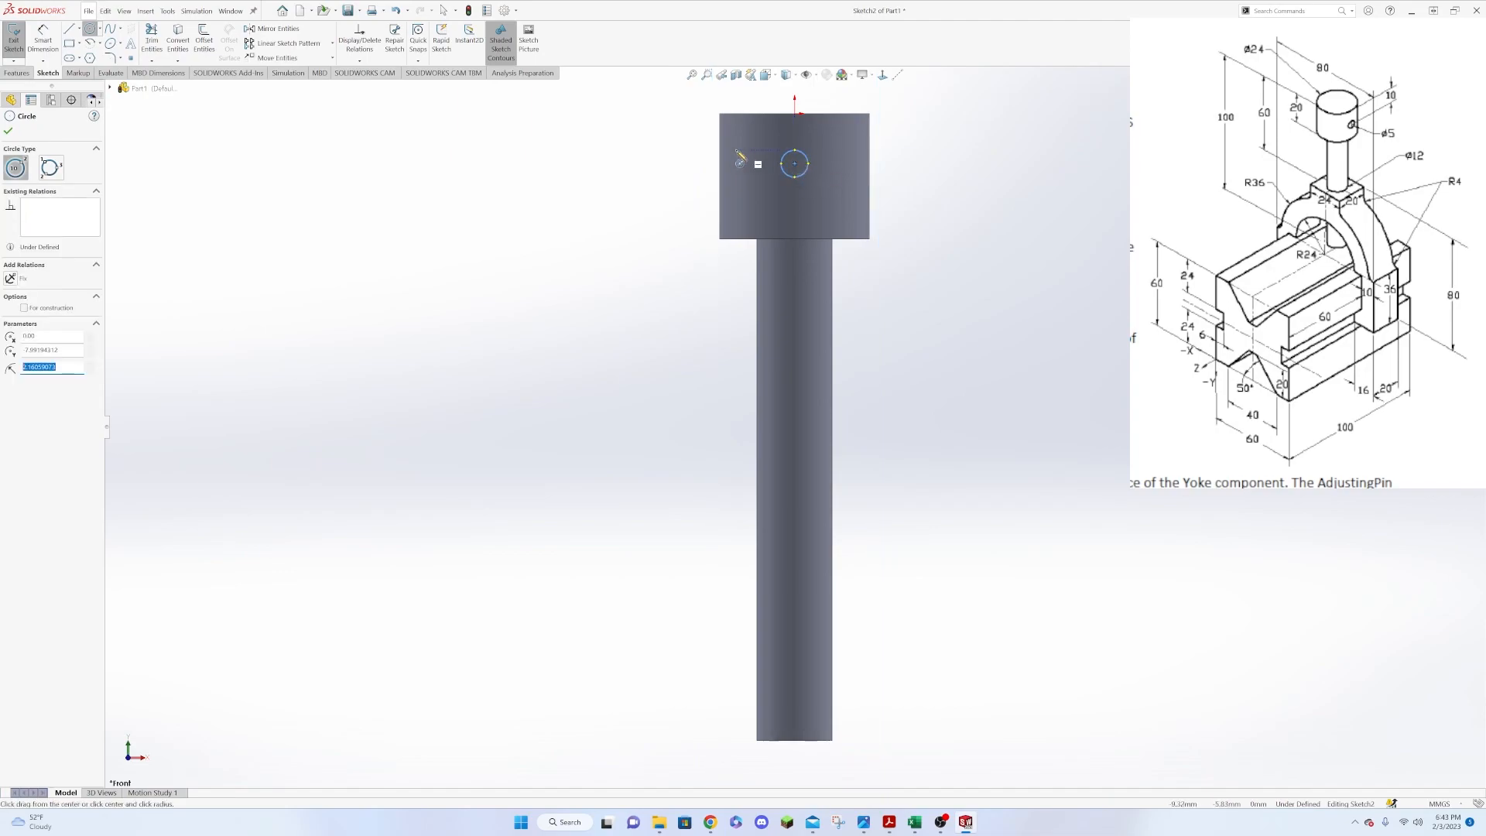
pyautogui.click(10, 133)
# Set the circle's diameter to 5 mm.
pyautogui.click(42, 39)
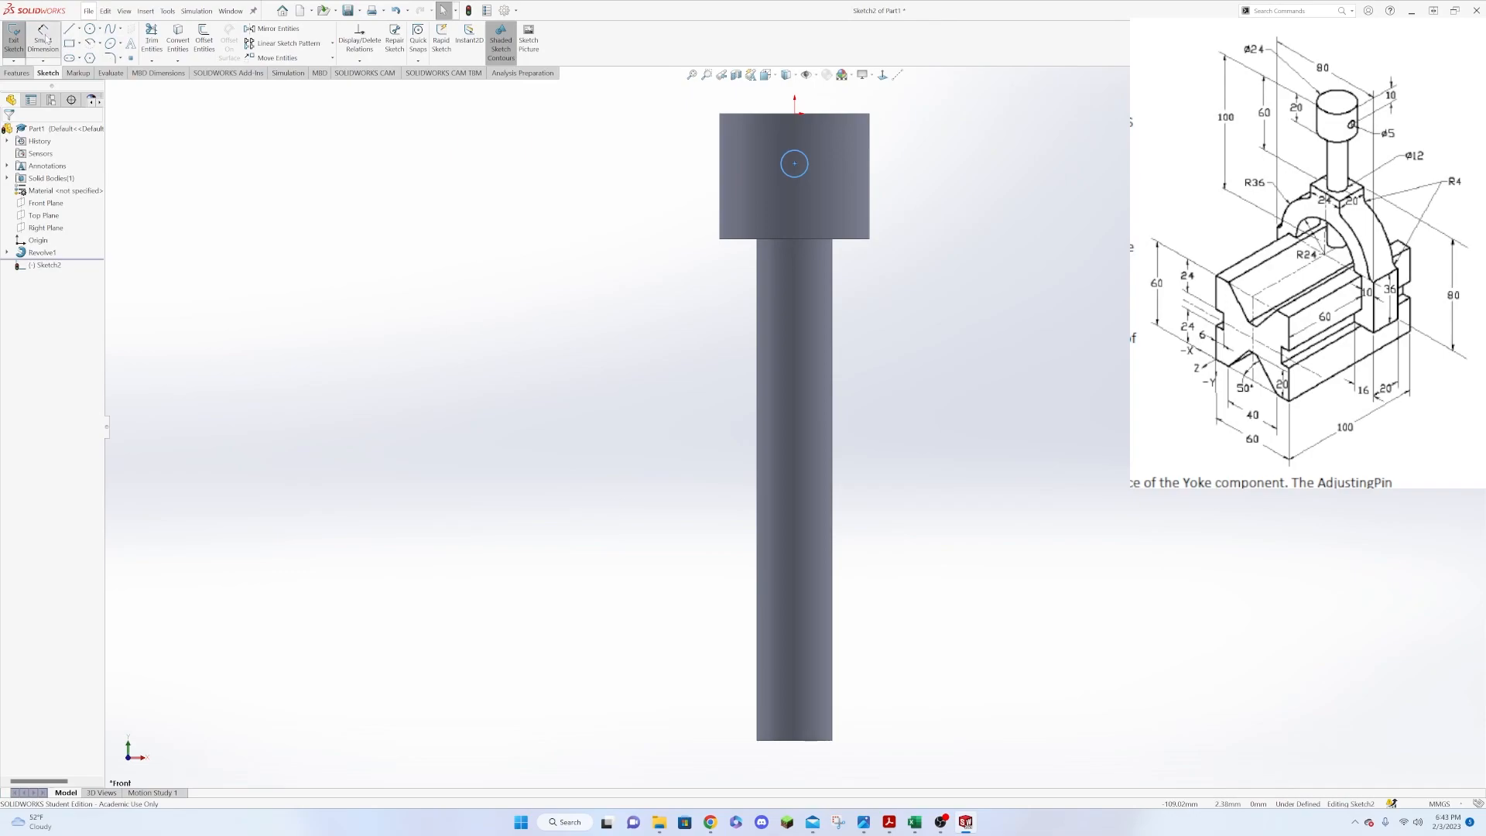
pyautogui.click(804, 178)
pyautogui.click(829, 200)
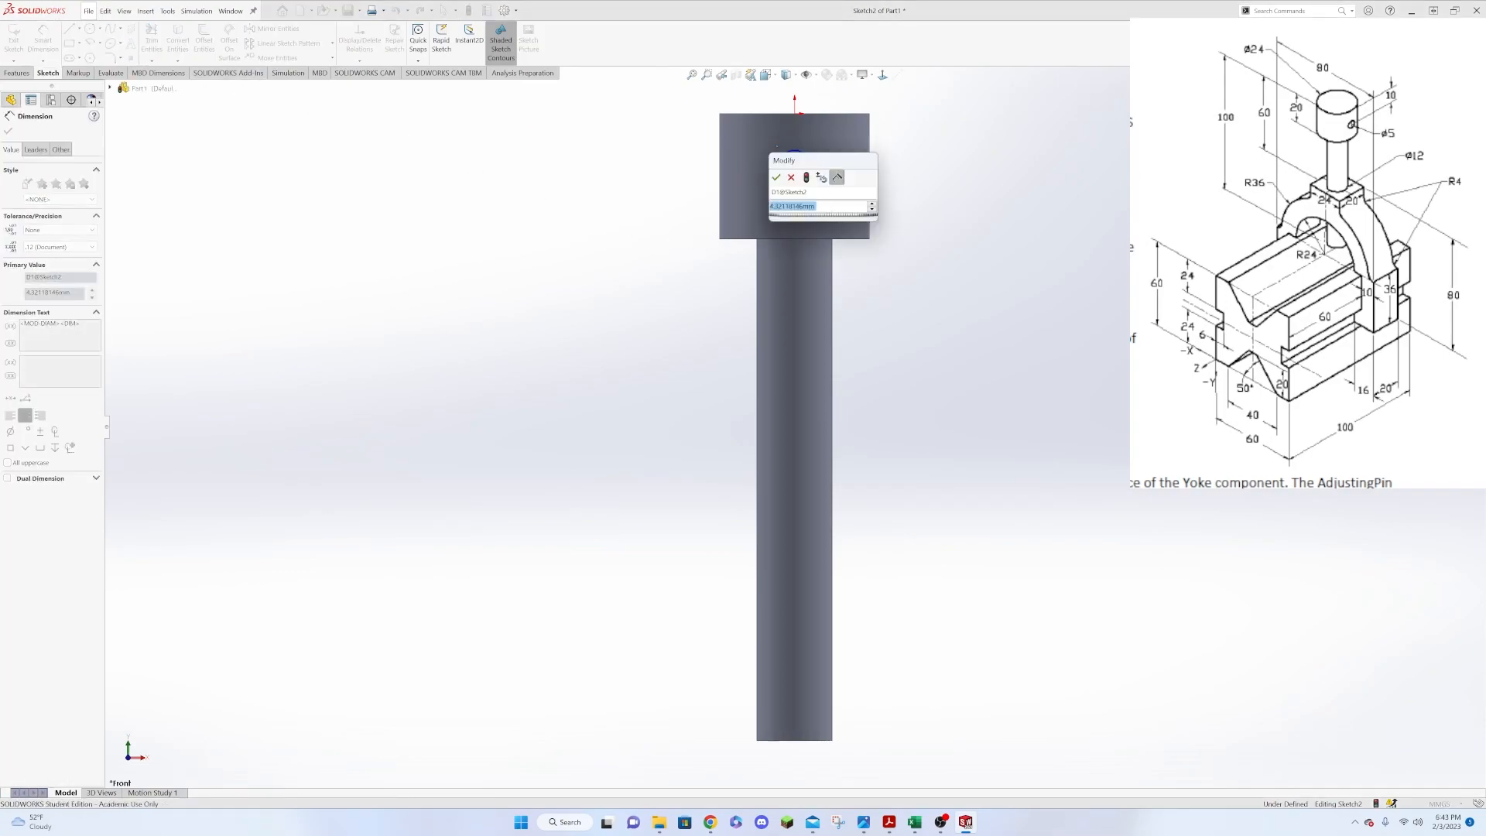
pyautogui.write('5')
pyautogui.press('Return')
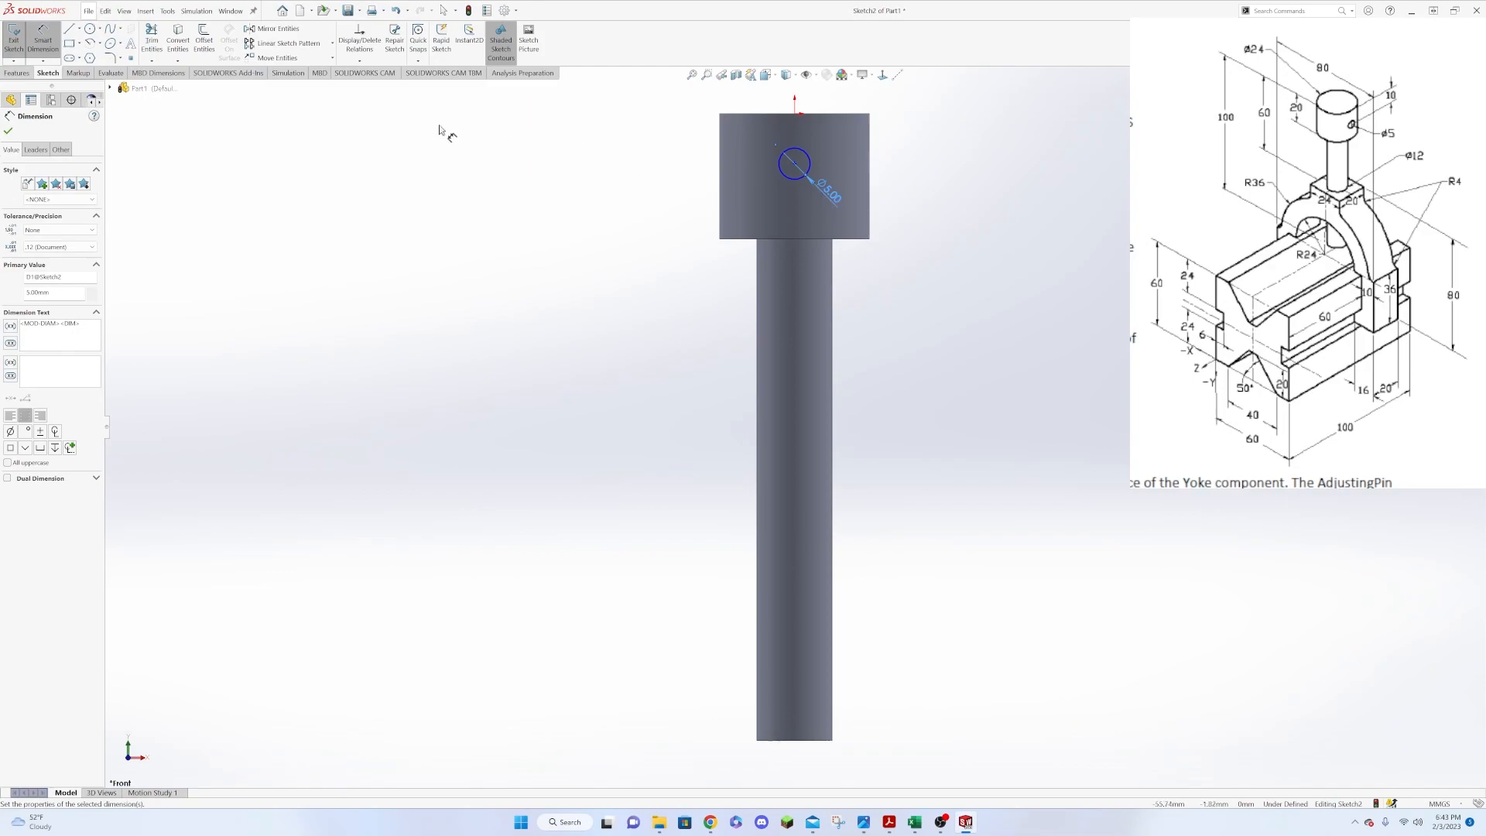
# Dimension the vertical distance from the origin to the circle's center and set it to 10 mm.
pyautogui.click(795, 114)
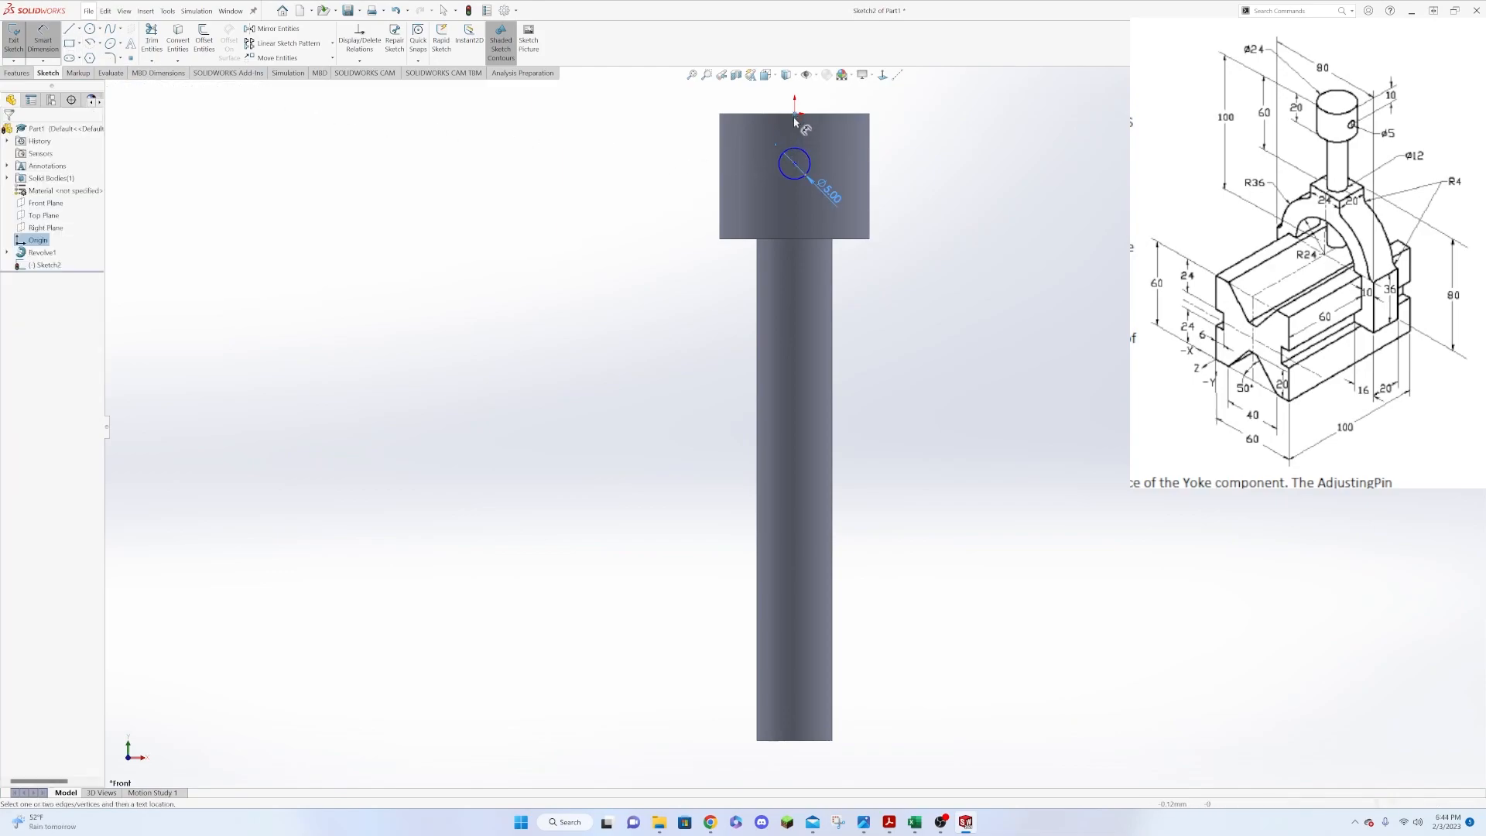
pyautogui.click(795, 164)
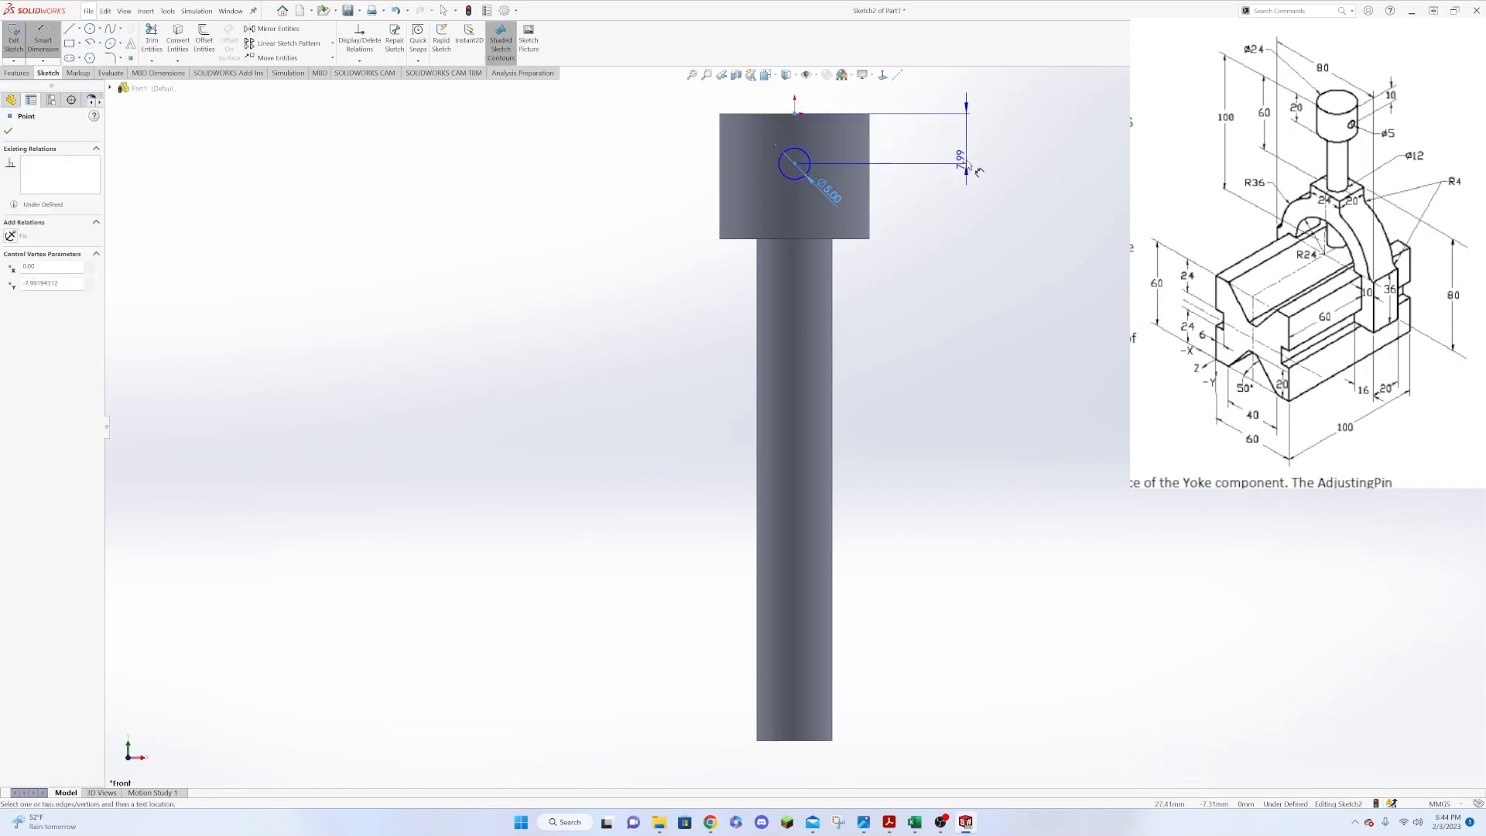
pyautogui.click(976, 169)
pyautogui.write('10')
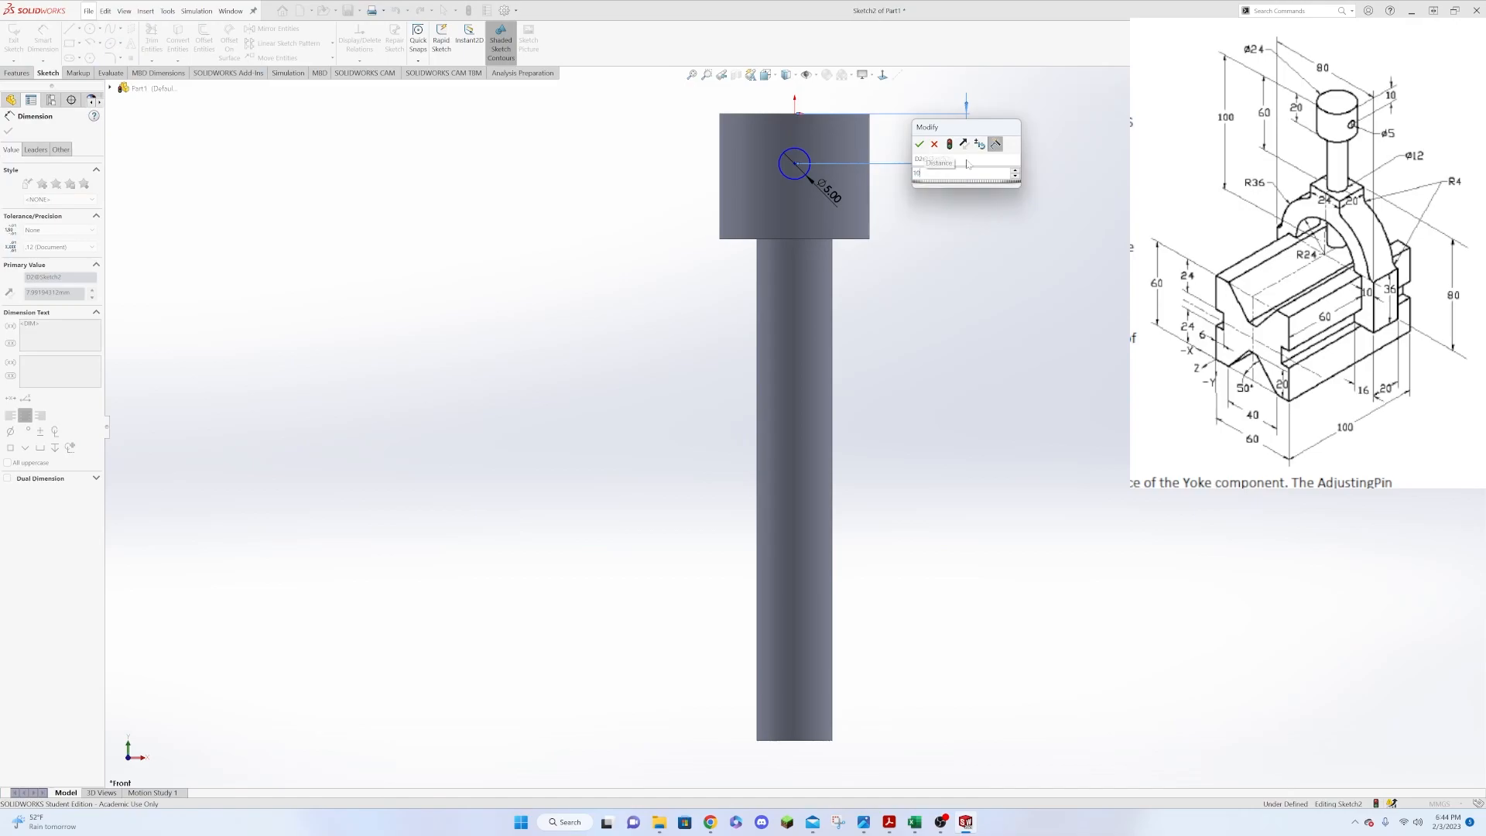
pyautogui.press('Return')
# Add a vertical relation between the origin and the circle's center.
pyautogui.click(796, 116)
pyautogui.keyDown('ctrl'); pyautogui.click(795, 177); pyautogui.keyUp('ctrl')
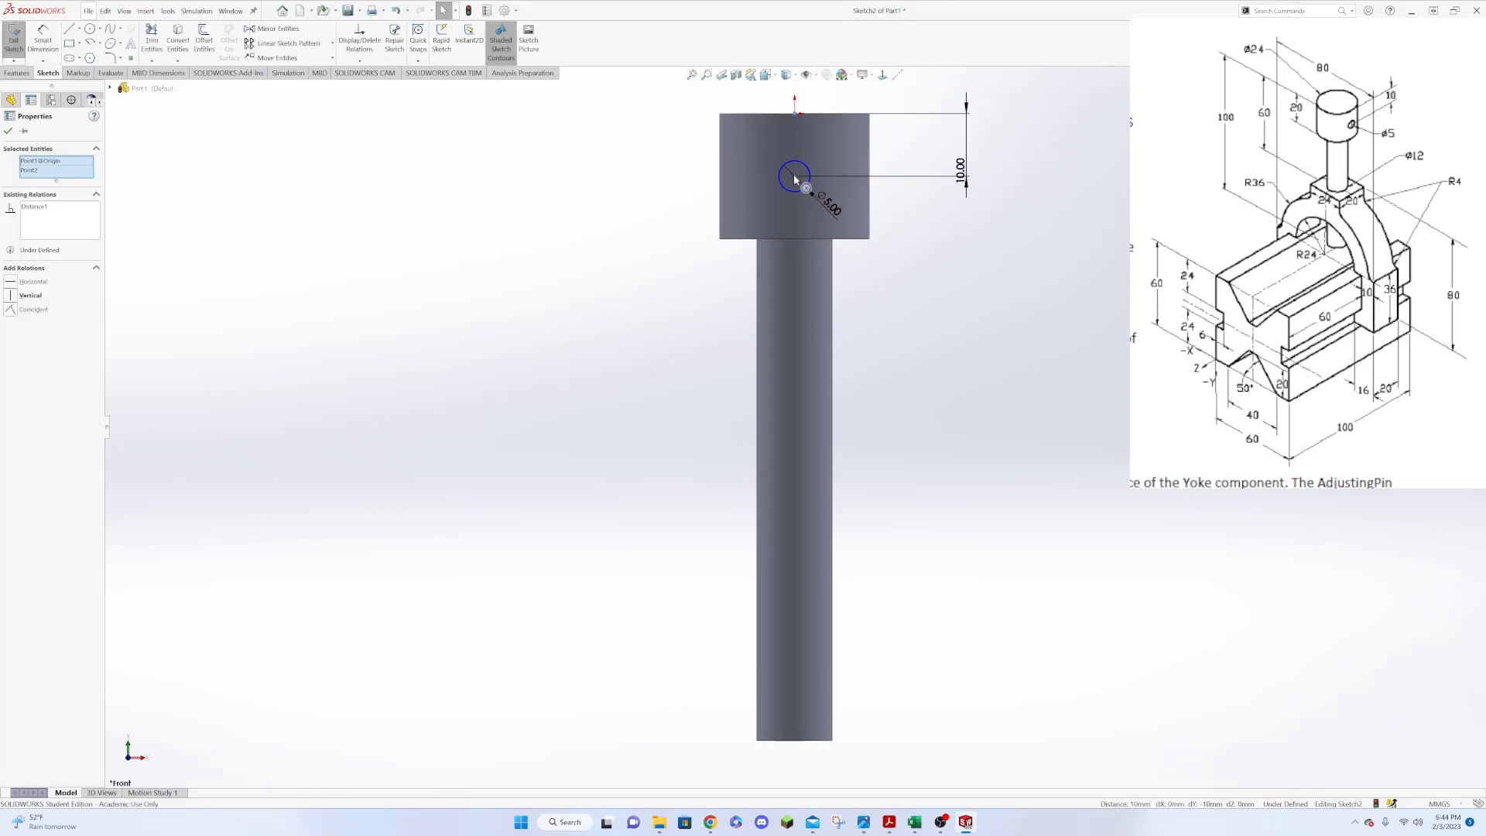
pyautogui.click(14, 296)
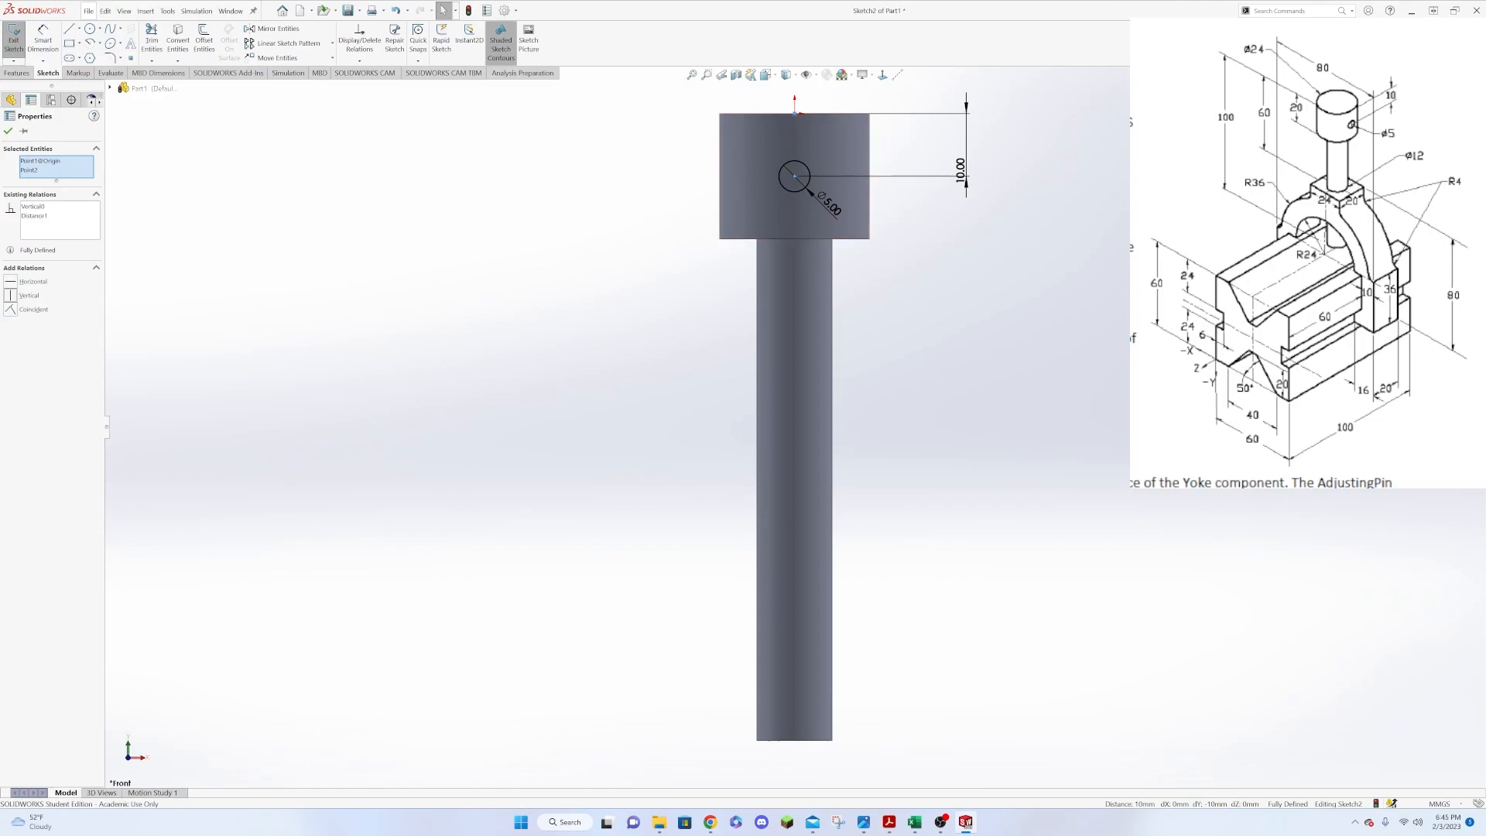
pyautogui.click(8, 131)
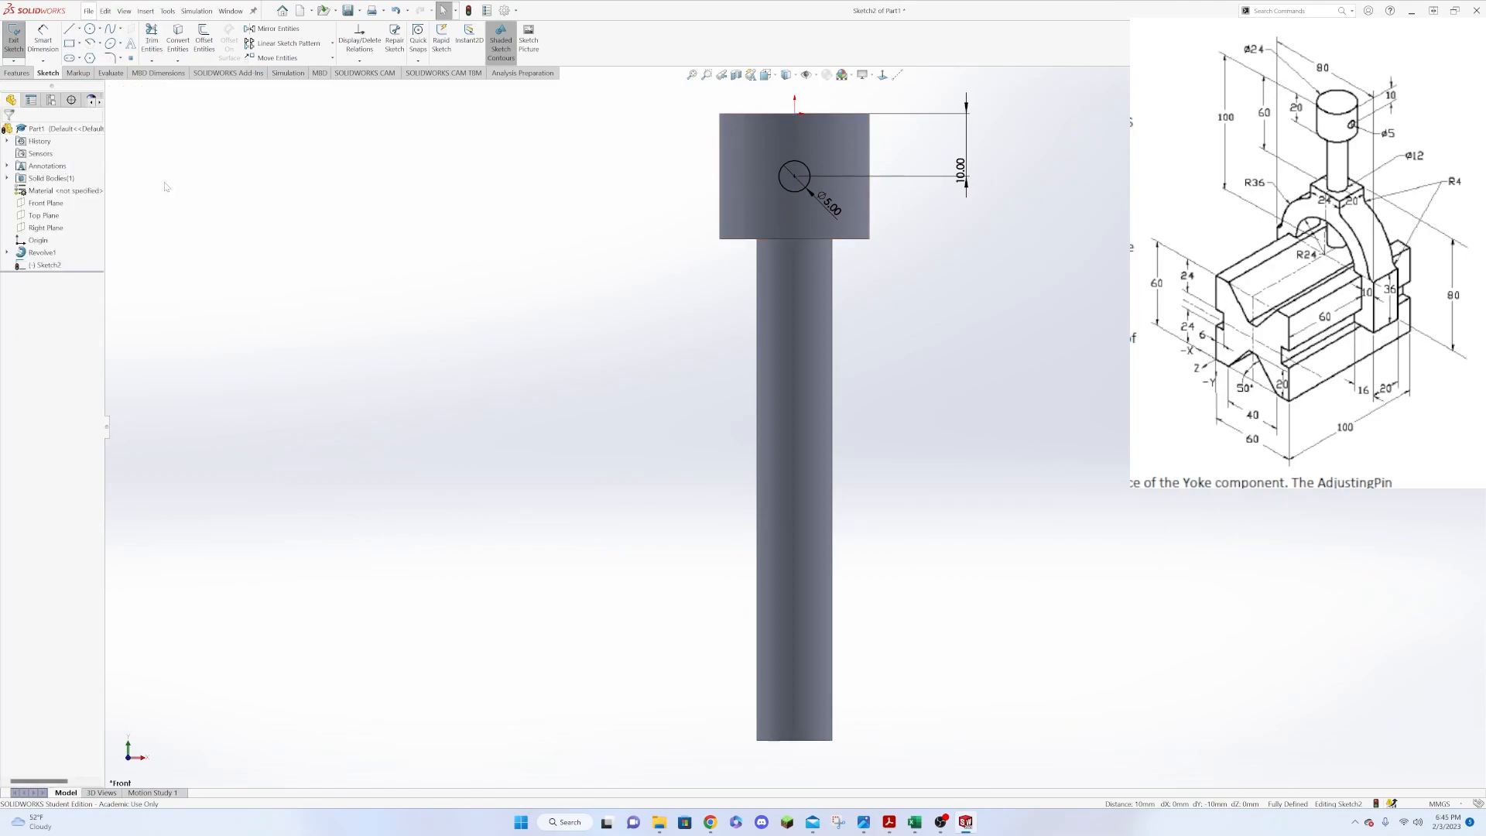
# Start an extruded cut of the circle with Direction 1 set to Up To Surface, ending at the head's cylindrical face.
pyautogui.click(16, 73)
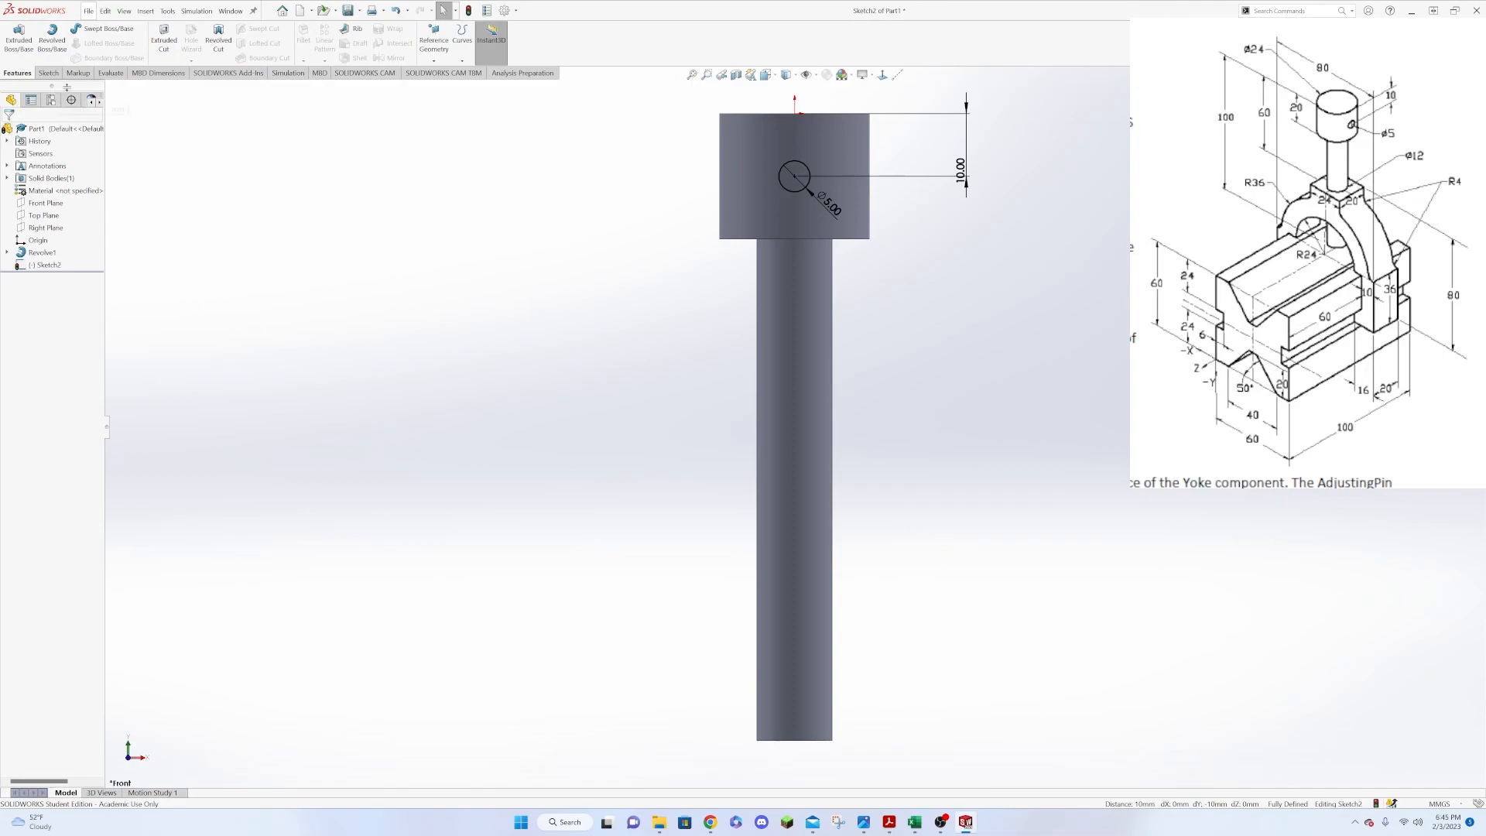
pyautogui.click(160, 48)
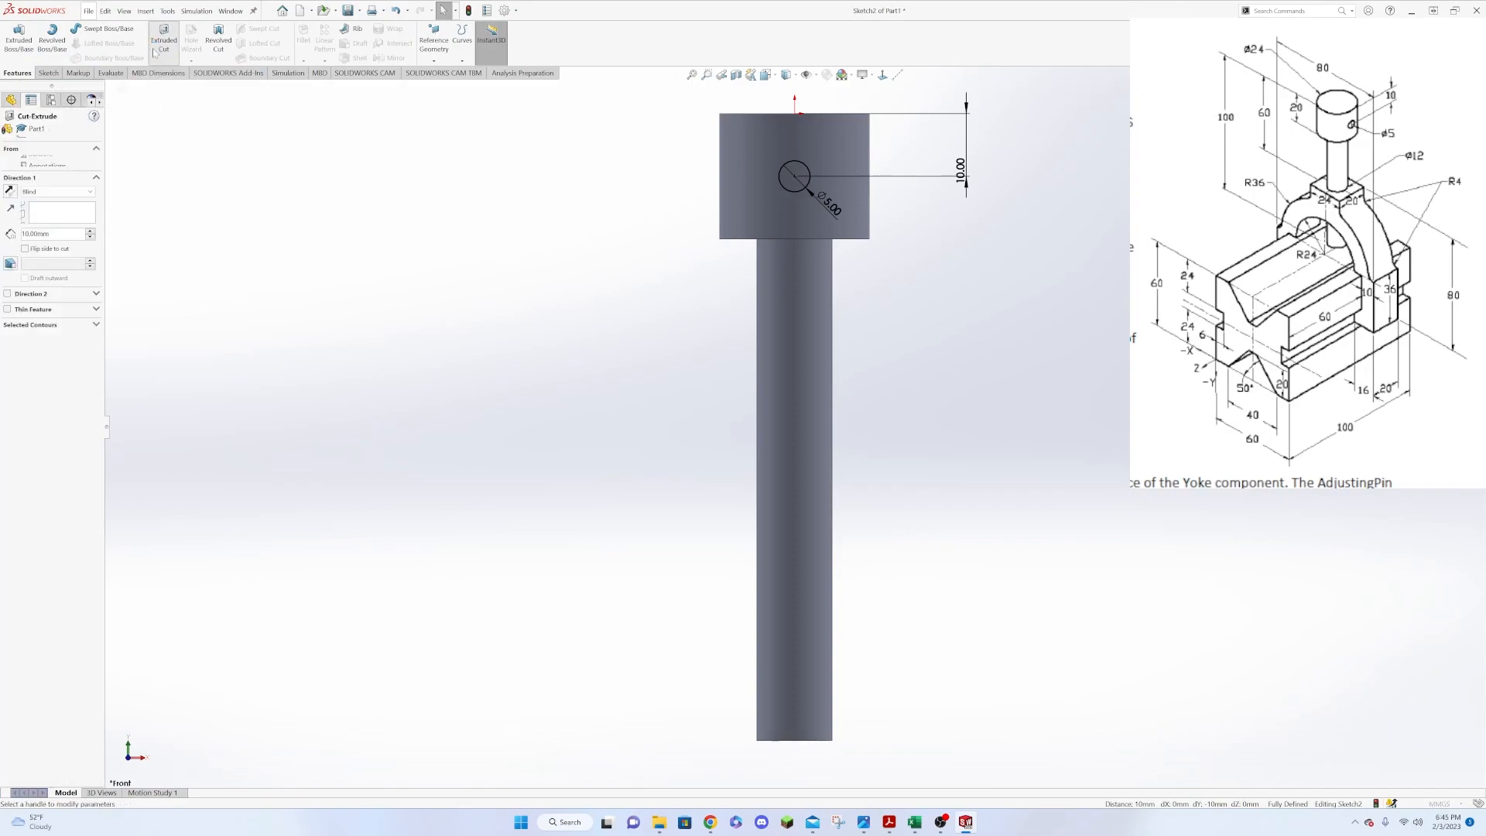
pyautogui.click(90, 192)
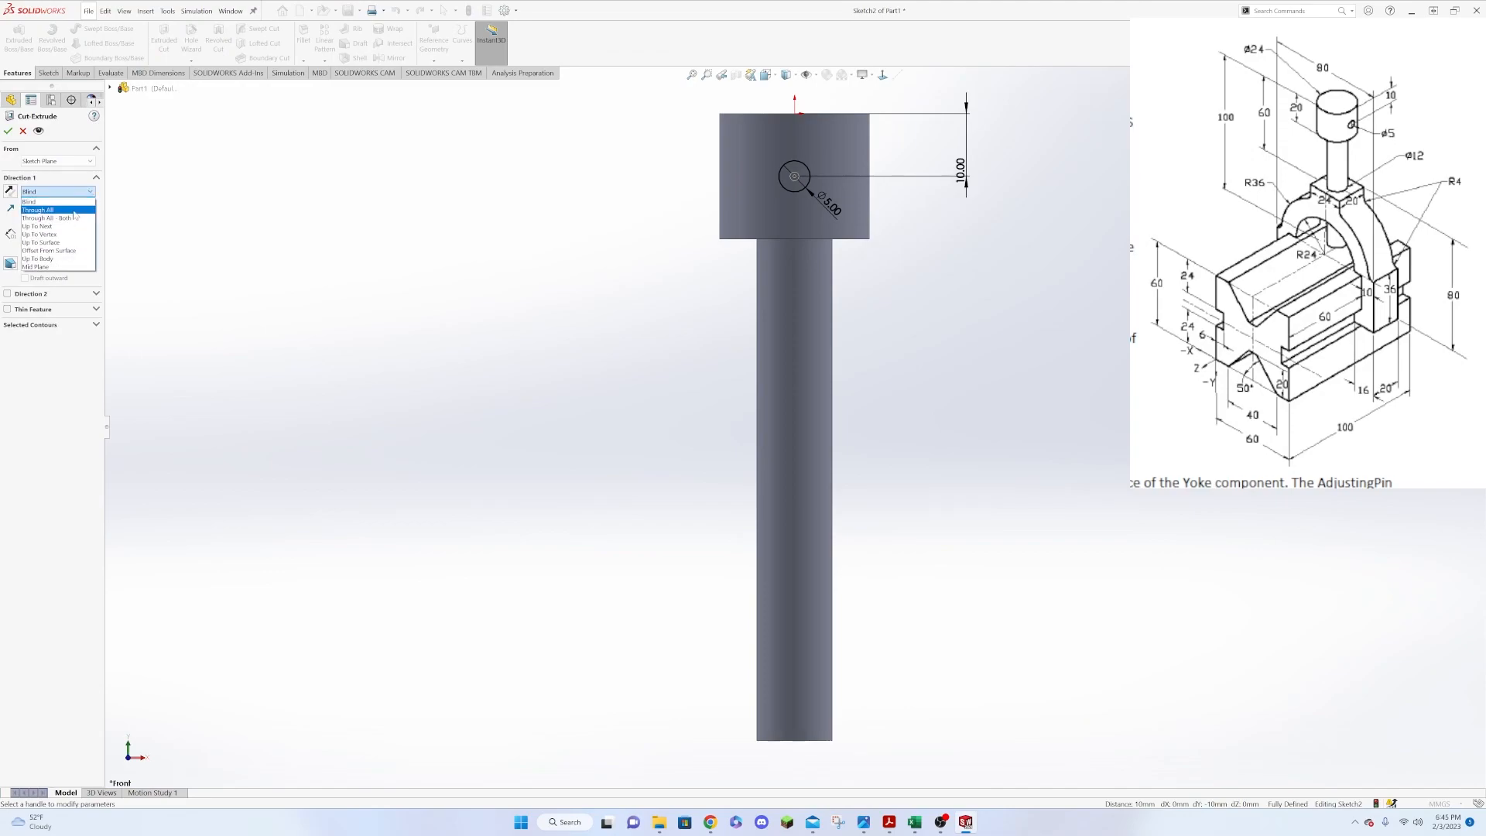
pyautogui.click(64, 243)
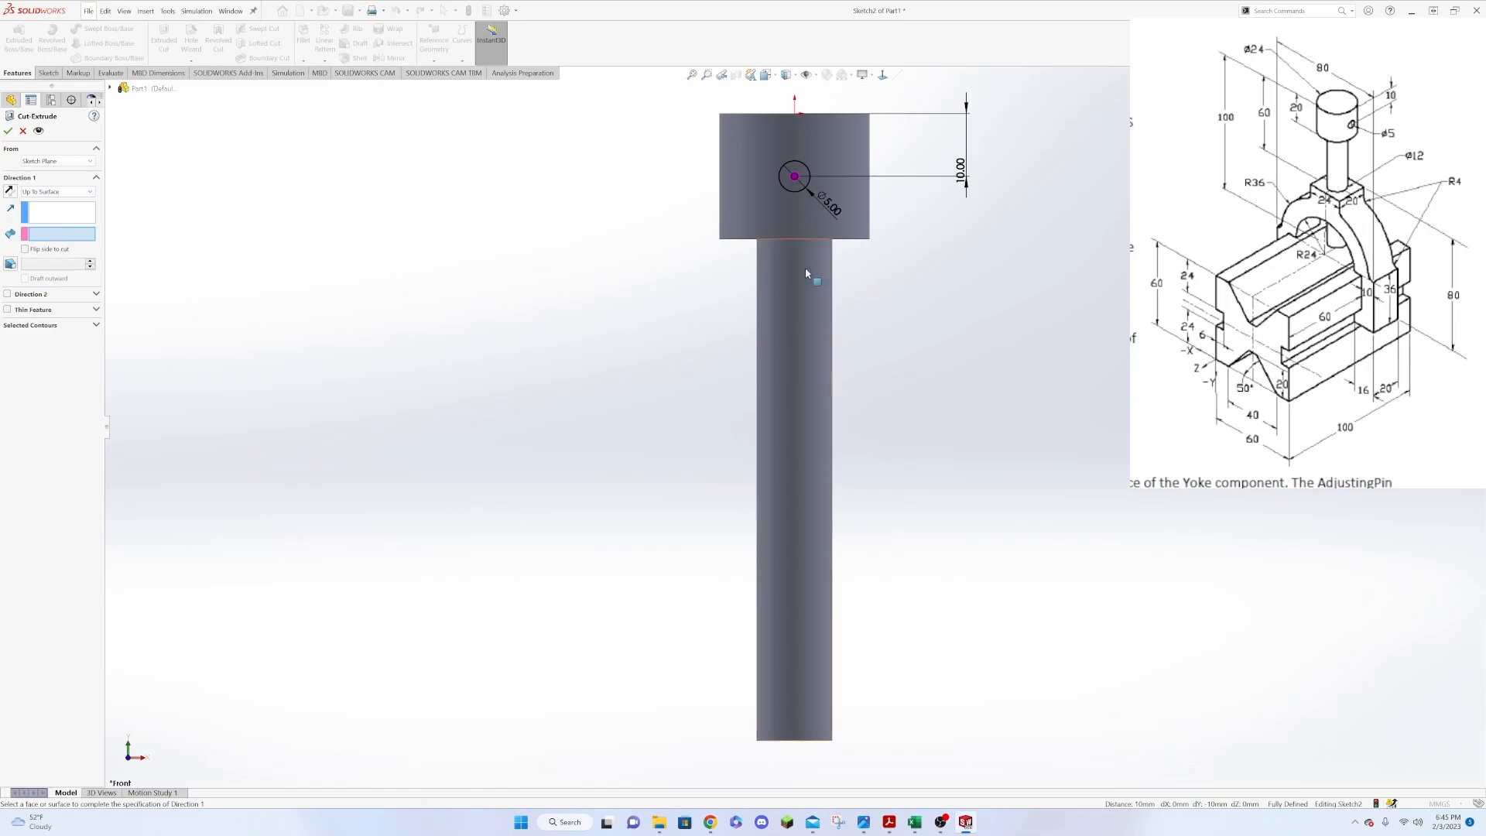
pyautogui.click(788, 230)
pyautogui.moveTo(976, 216); pyautogui.dragTo(862, 345, button='middle')
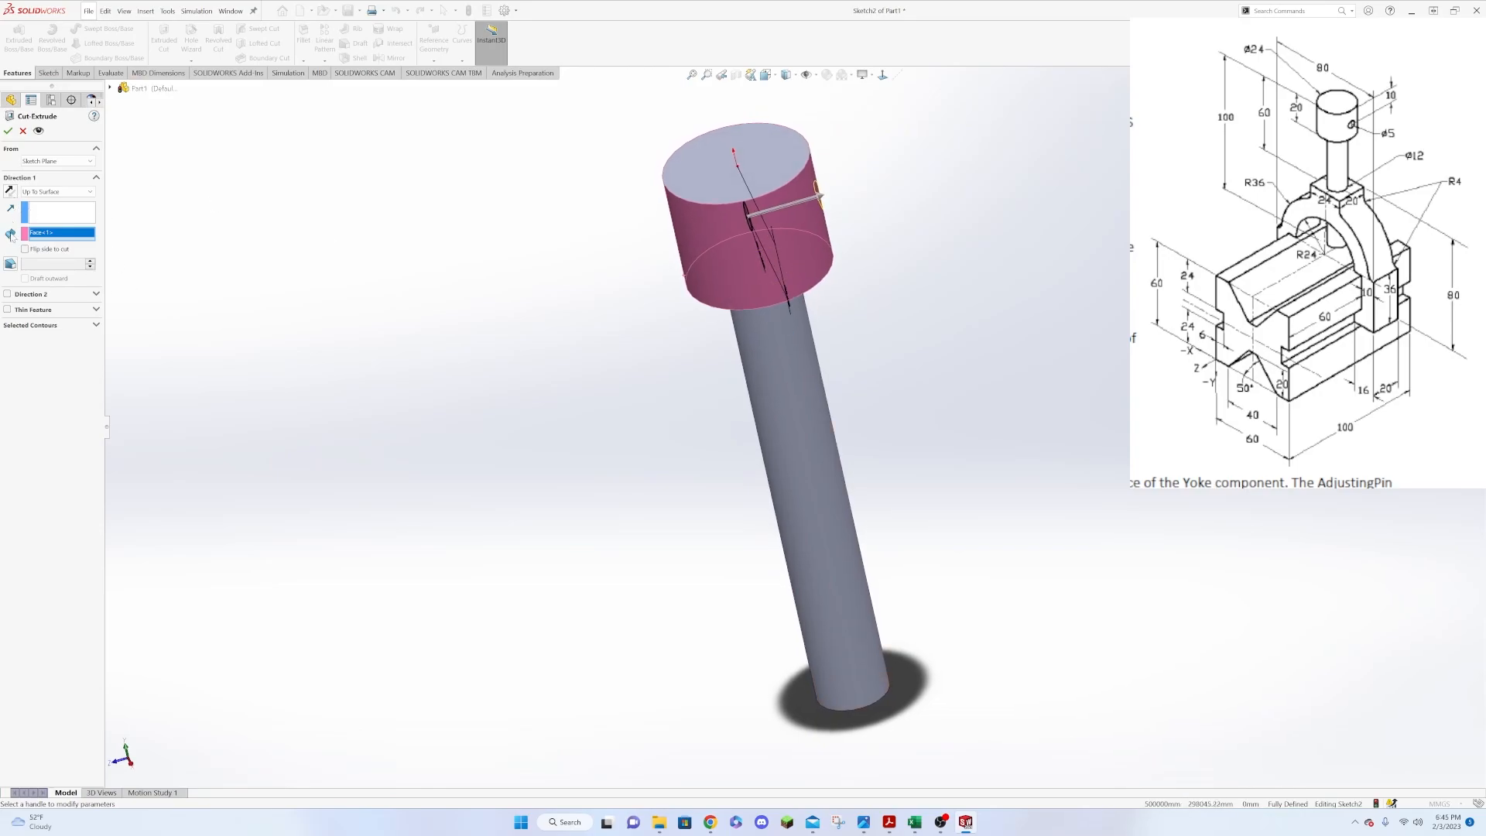
# Enable Direction 2 as Up To Surface, ending at the same cylindrical face, and complete the cross-hole cut.
pyautogui.click(7, 294)
pyautogui.click(90, 307)
pyautogui.click(77, 349)
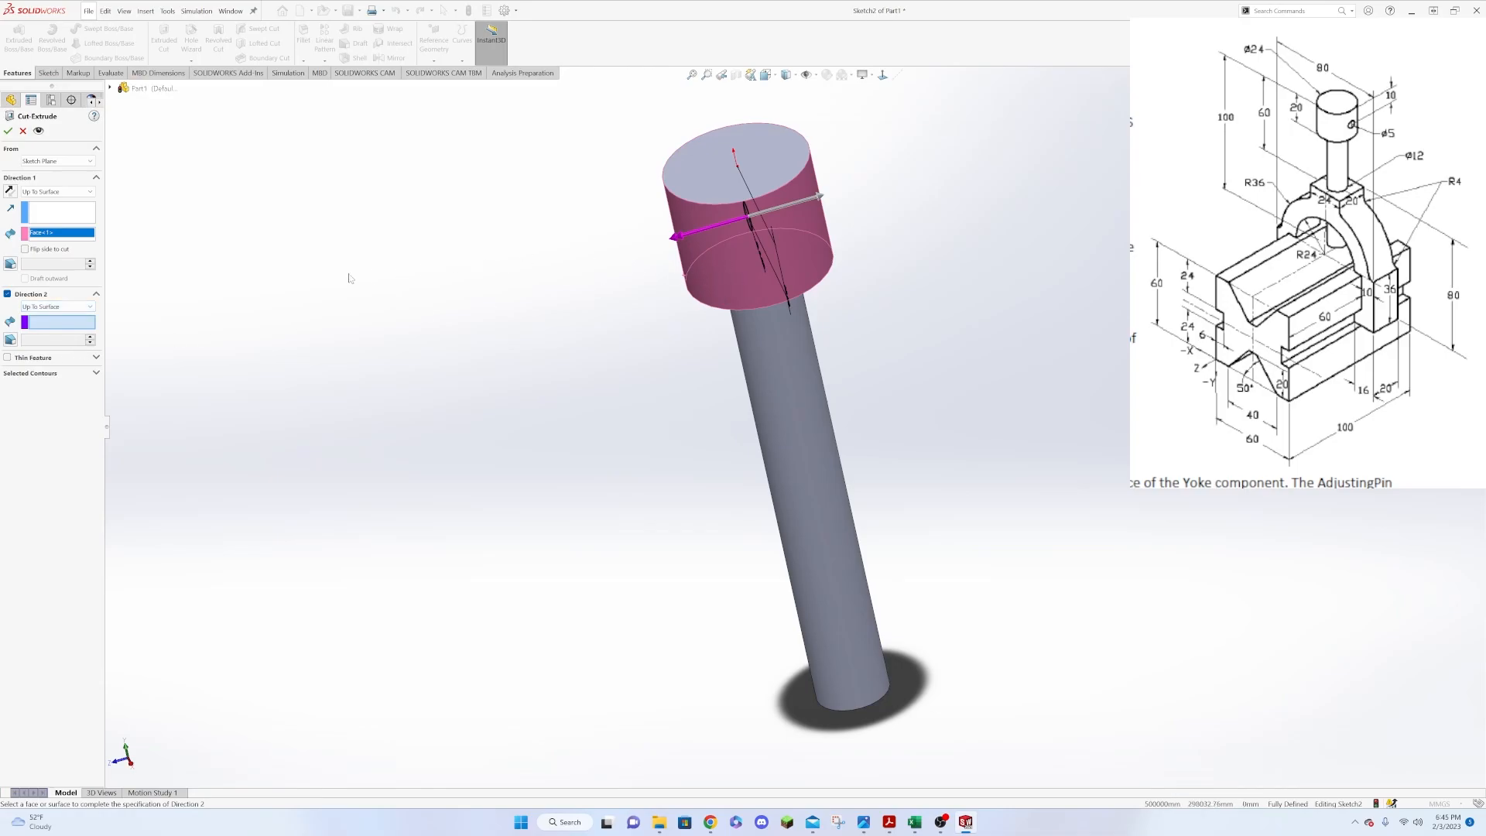
pyautogui.click(8, 132)
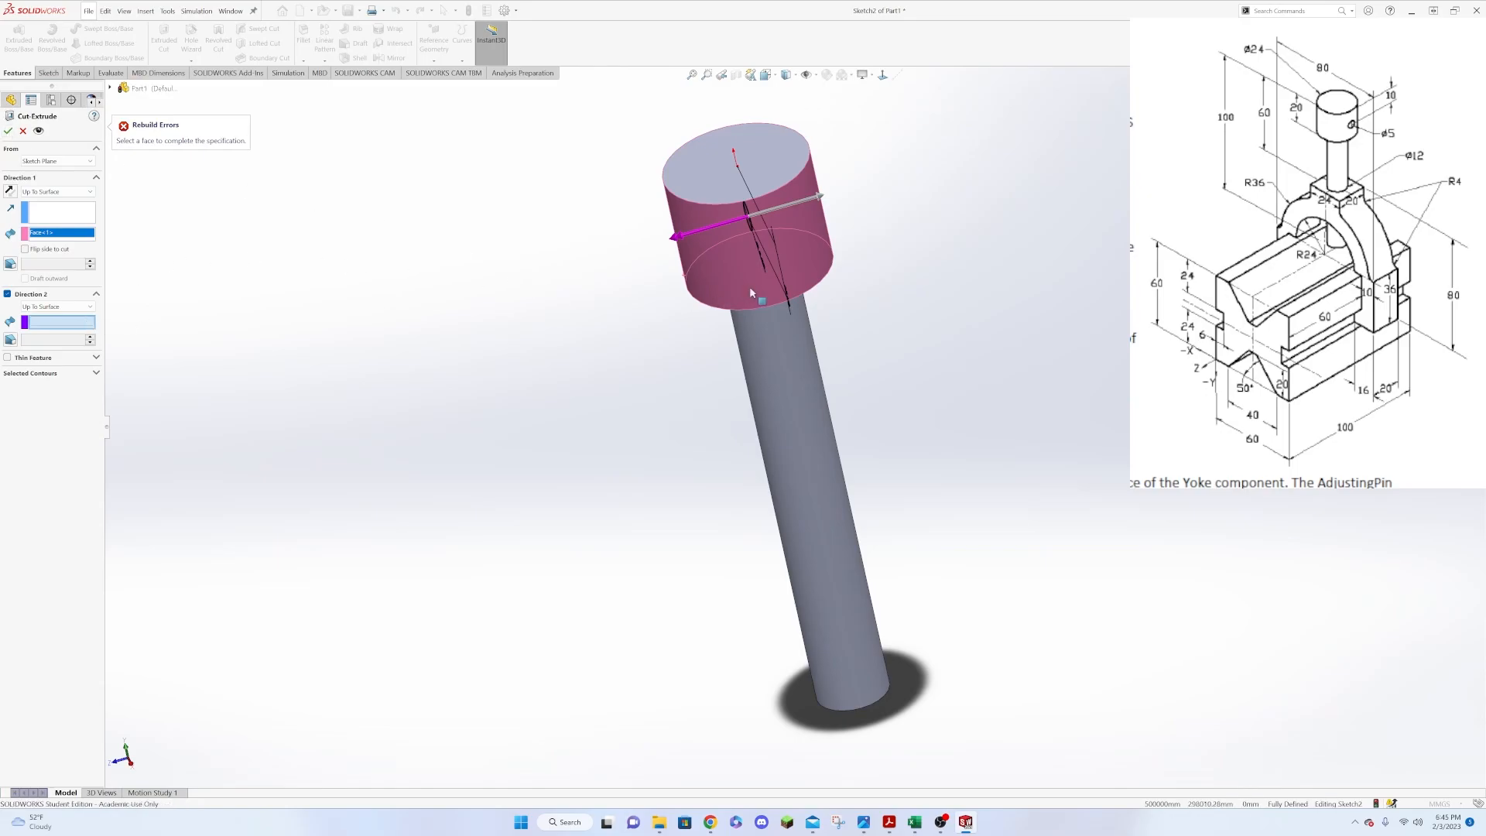
pyautogui.click(779, 283)
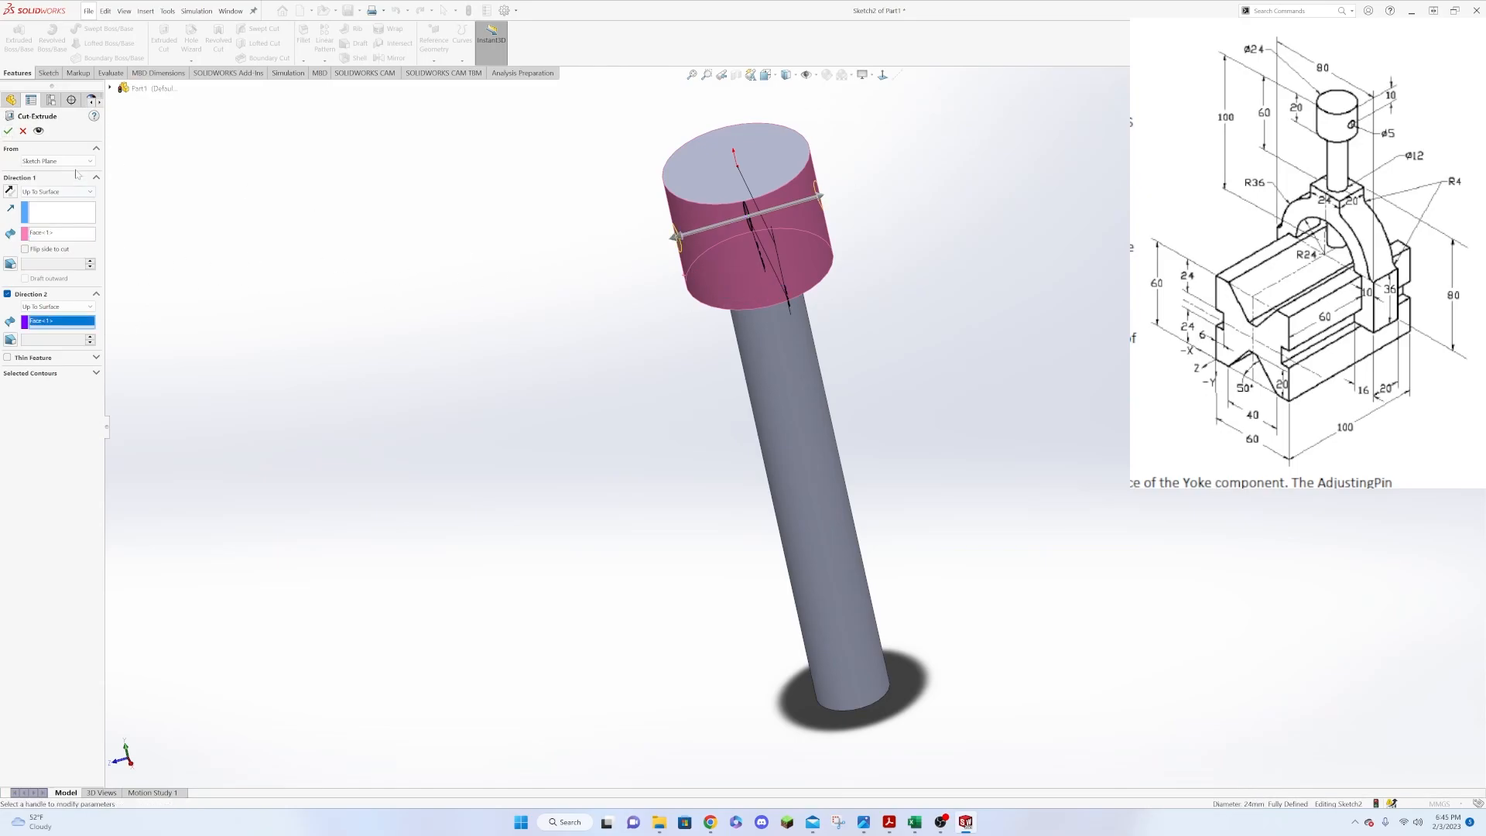
pyautogui.click(7, 130)
pyautogui.moveTo(490, 294); pyautogui.dragTo(633, 254, button='middle')
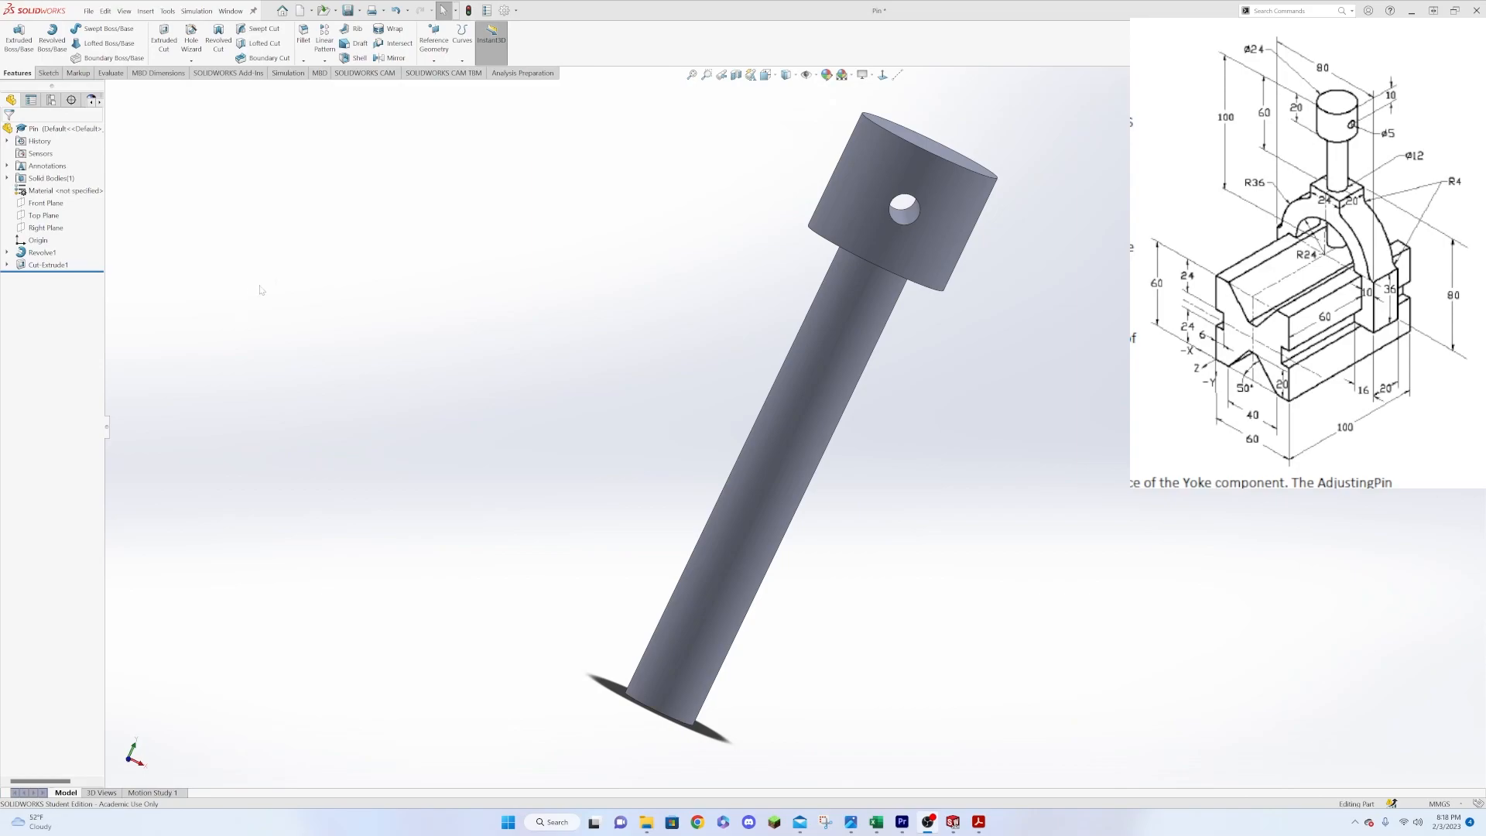
# Assign the aluminium material 1060 Alloy to the pin.
pyautogui.rightClick(37, 191)
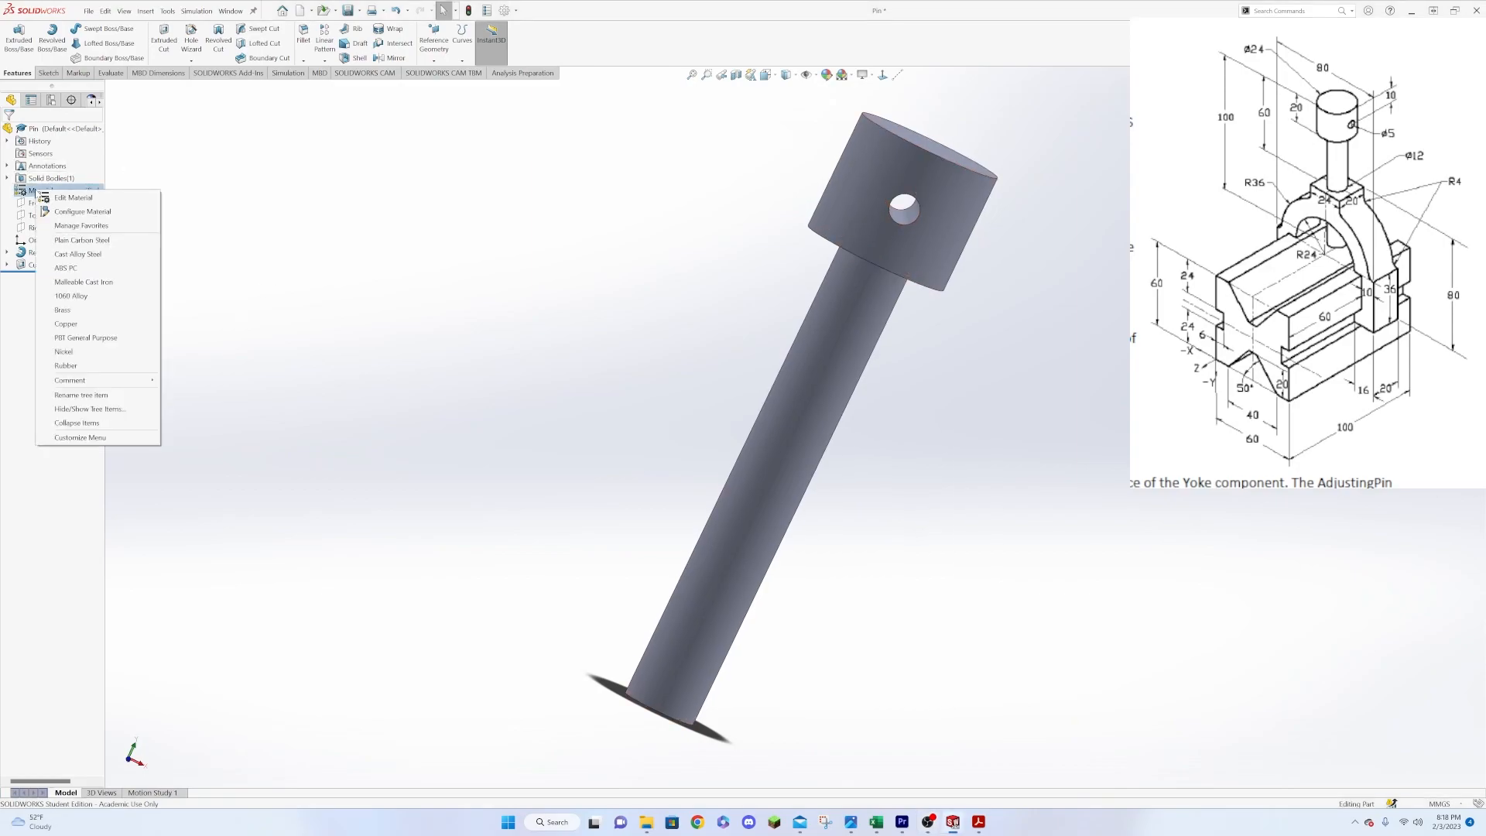
pyautogui.click(68, 198)
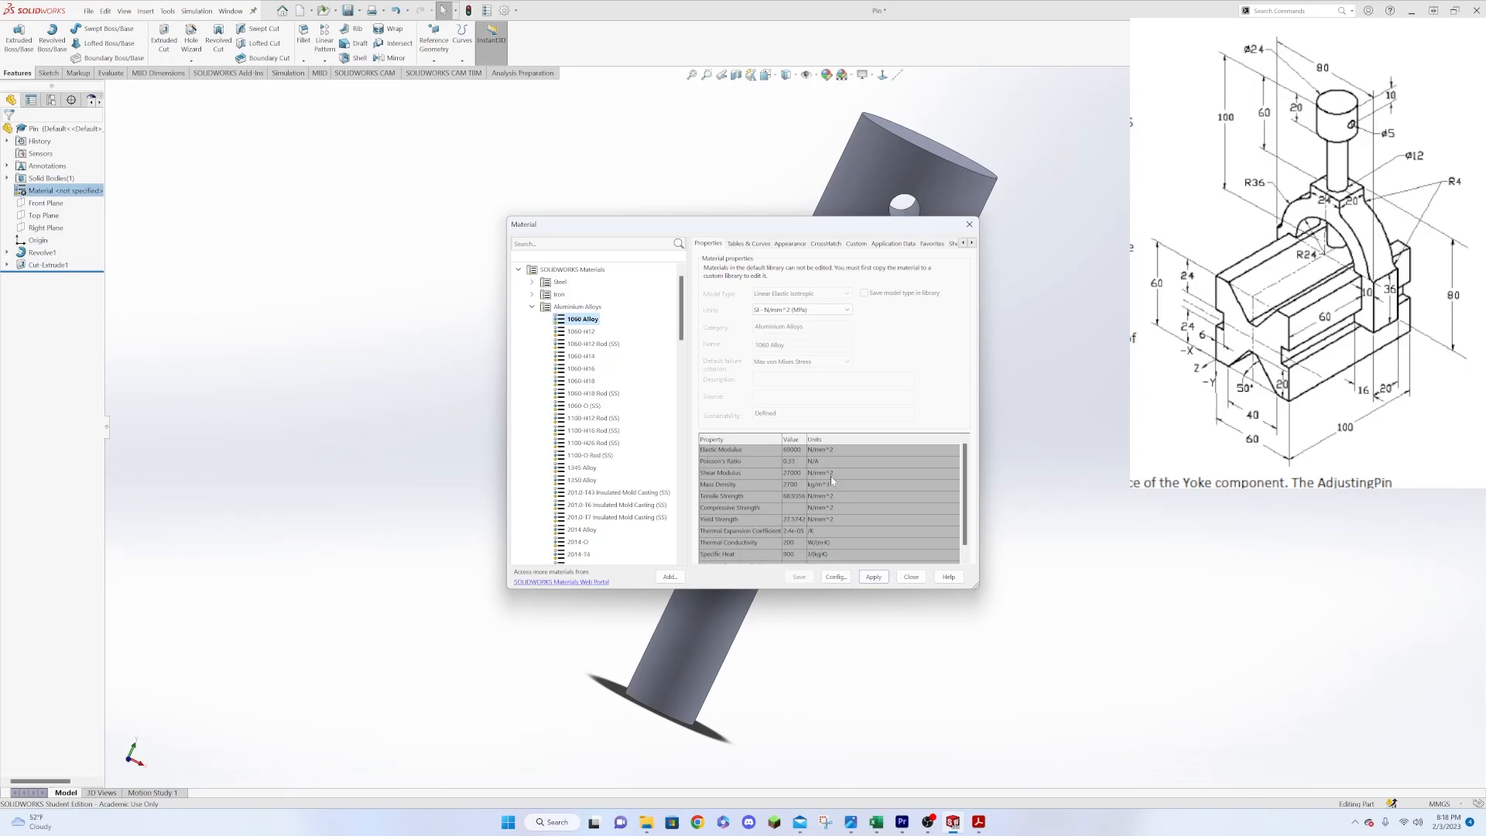
pyautogui.click(874, 578)
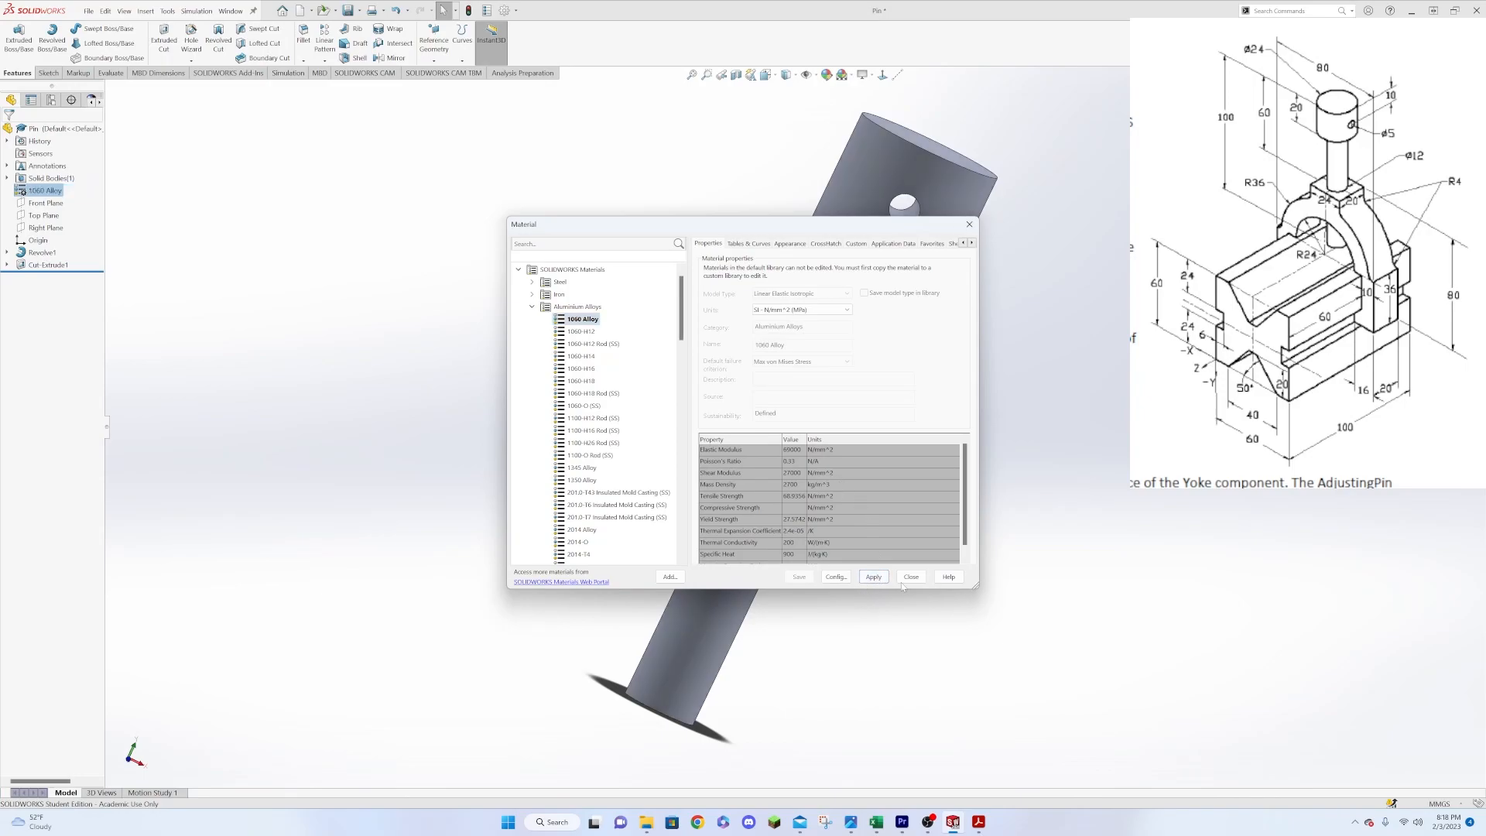
pyautogui.click(911, 578)
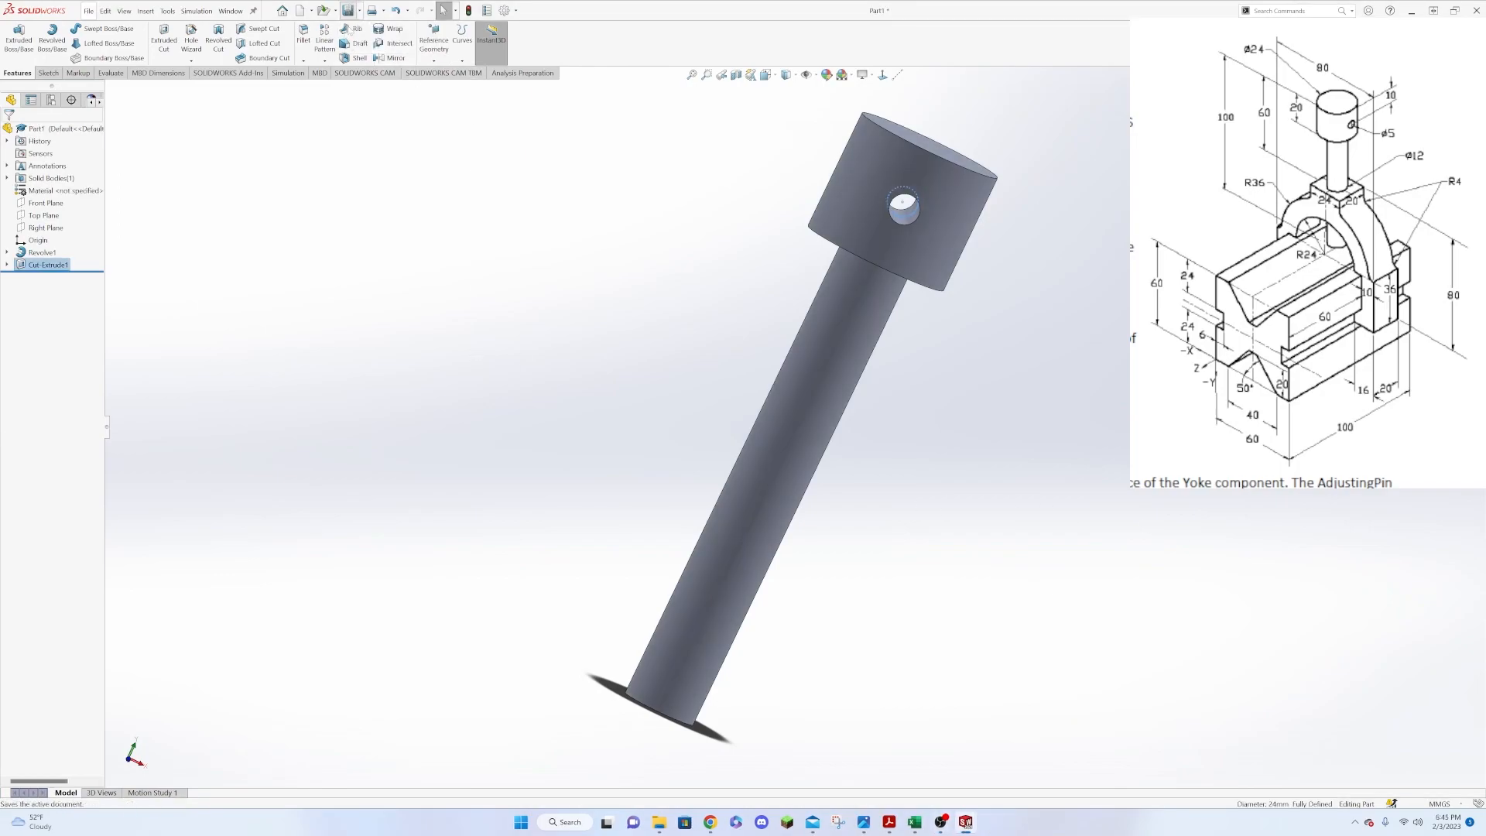
# Start saving the part and browse to the CSWA Assembly folder under SOCC > DRFT 111 on drive E.
pyautogui.click(348, 10)
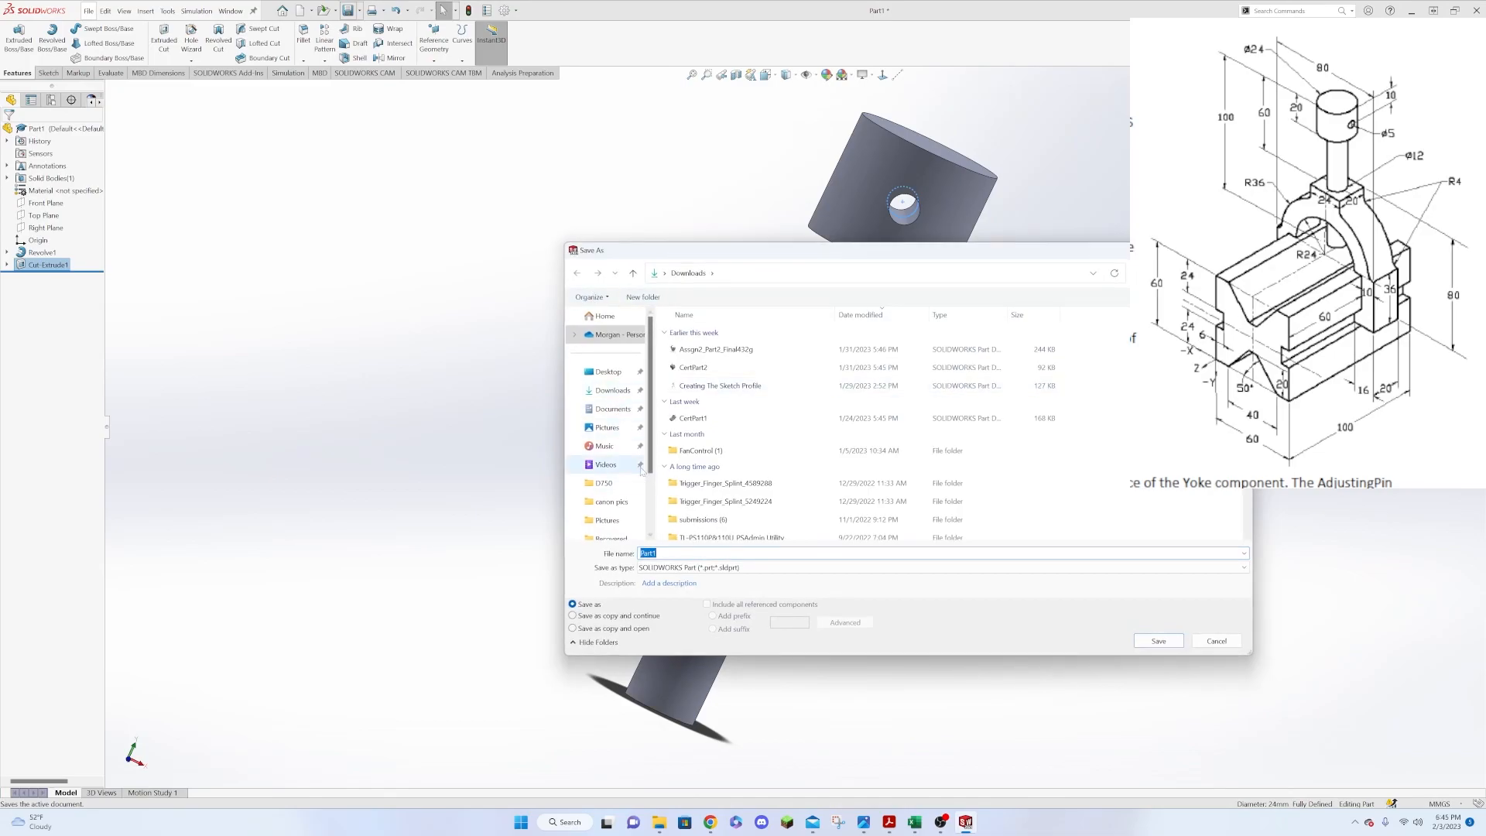
pyautogui.moveTo(648, 462); pyautogui.dragTo(642, 520)
pyautogui.click(606, 502)
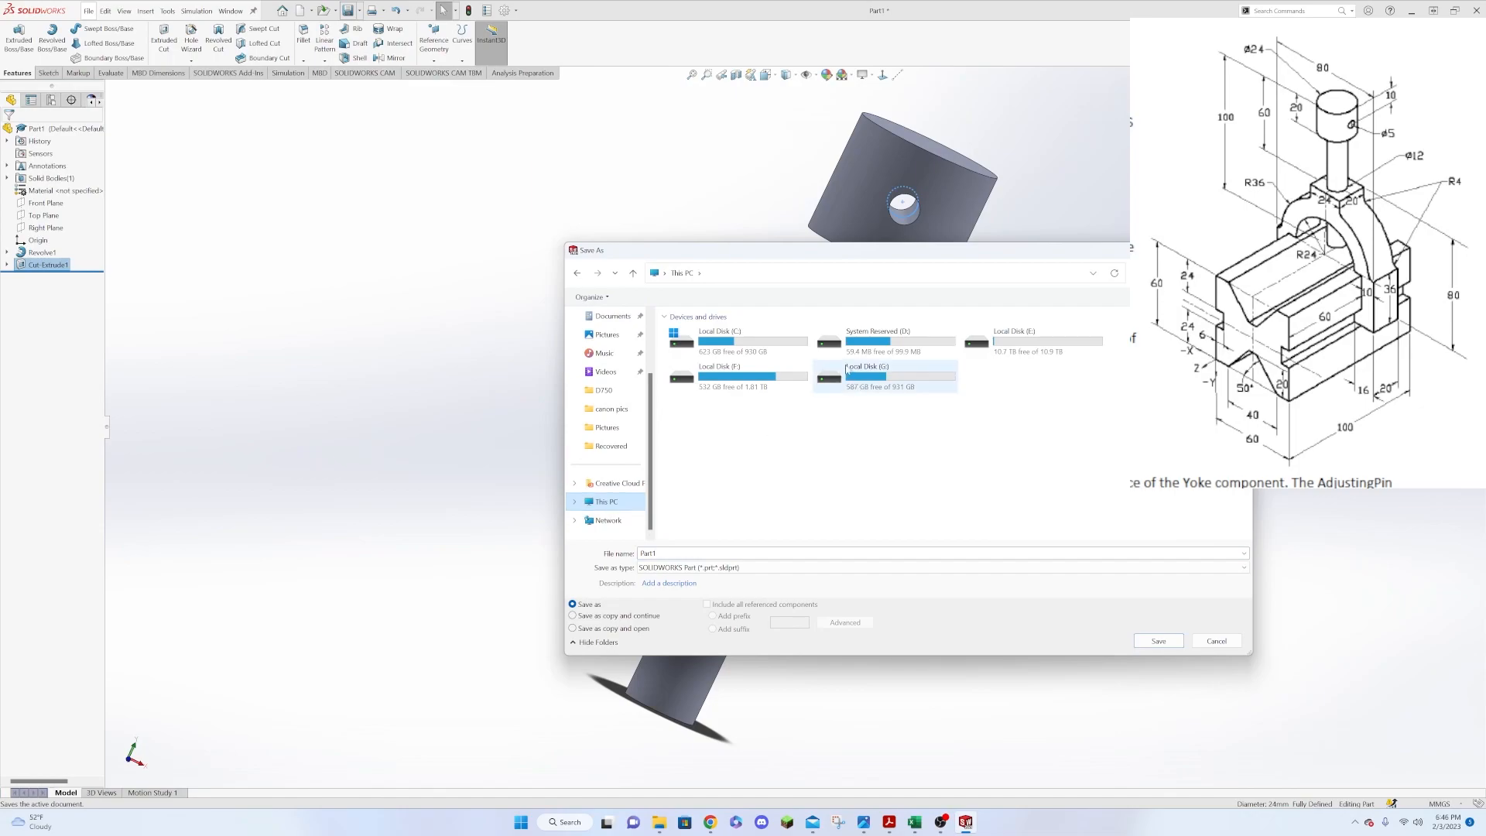
pyautogui.doubleClick(1059, 350)
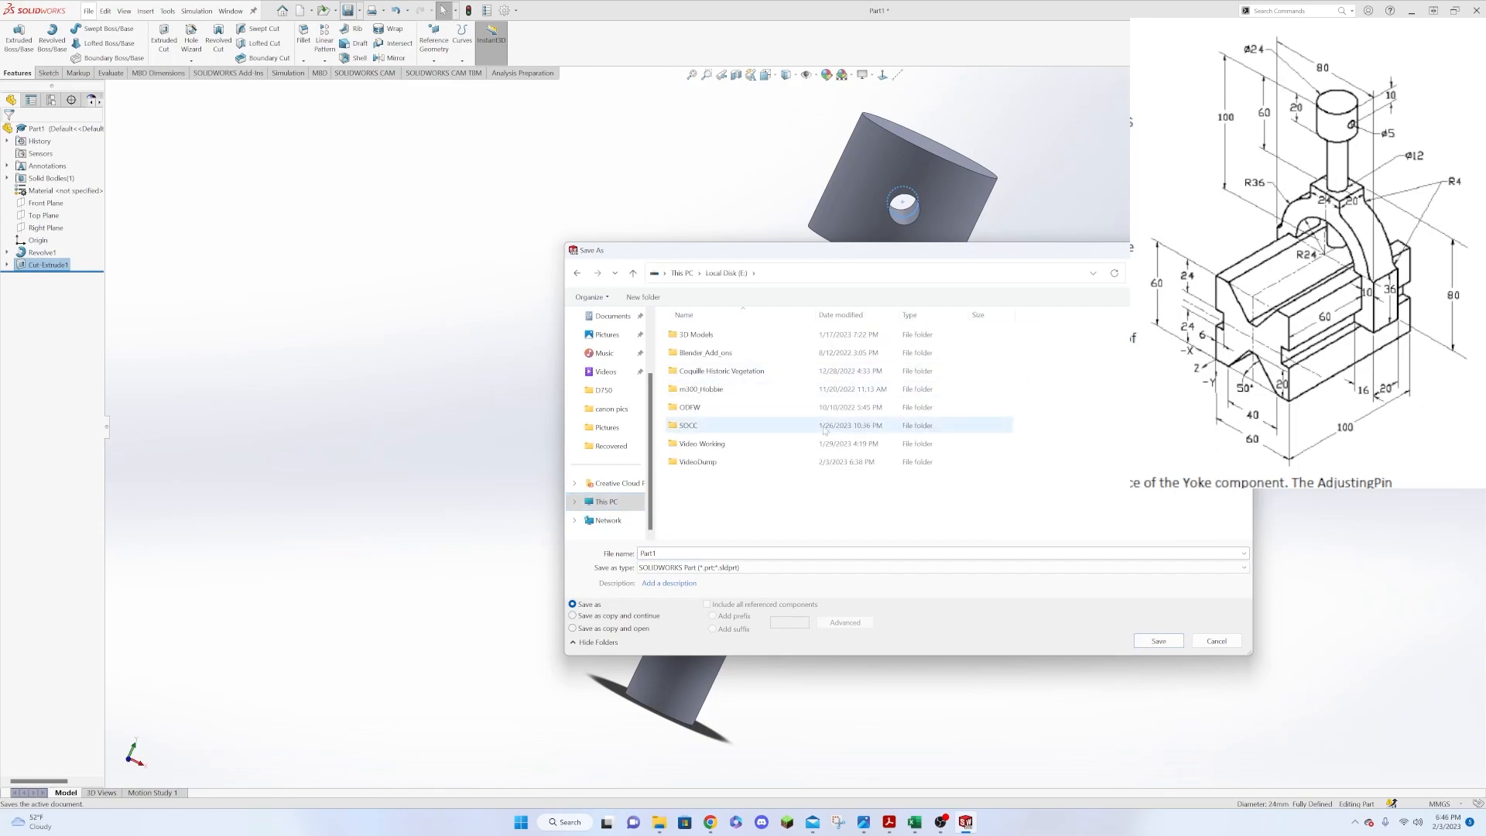
pyautogui.click(695, 425)
pyautogui.doubleClick(694, 425)
pyautogui.doubleClick(701, 352)
pyautogui.click(708, 337)
pyautogui.doubleClick(708, 338)
# Create a folder named Example 2 in the CSWA Assembly folder and save the part in it as Pin.
pyautogui.rightClick(695, 420)
pyautogui.moveTo(771, 529)
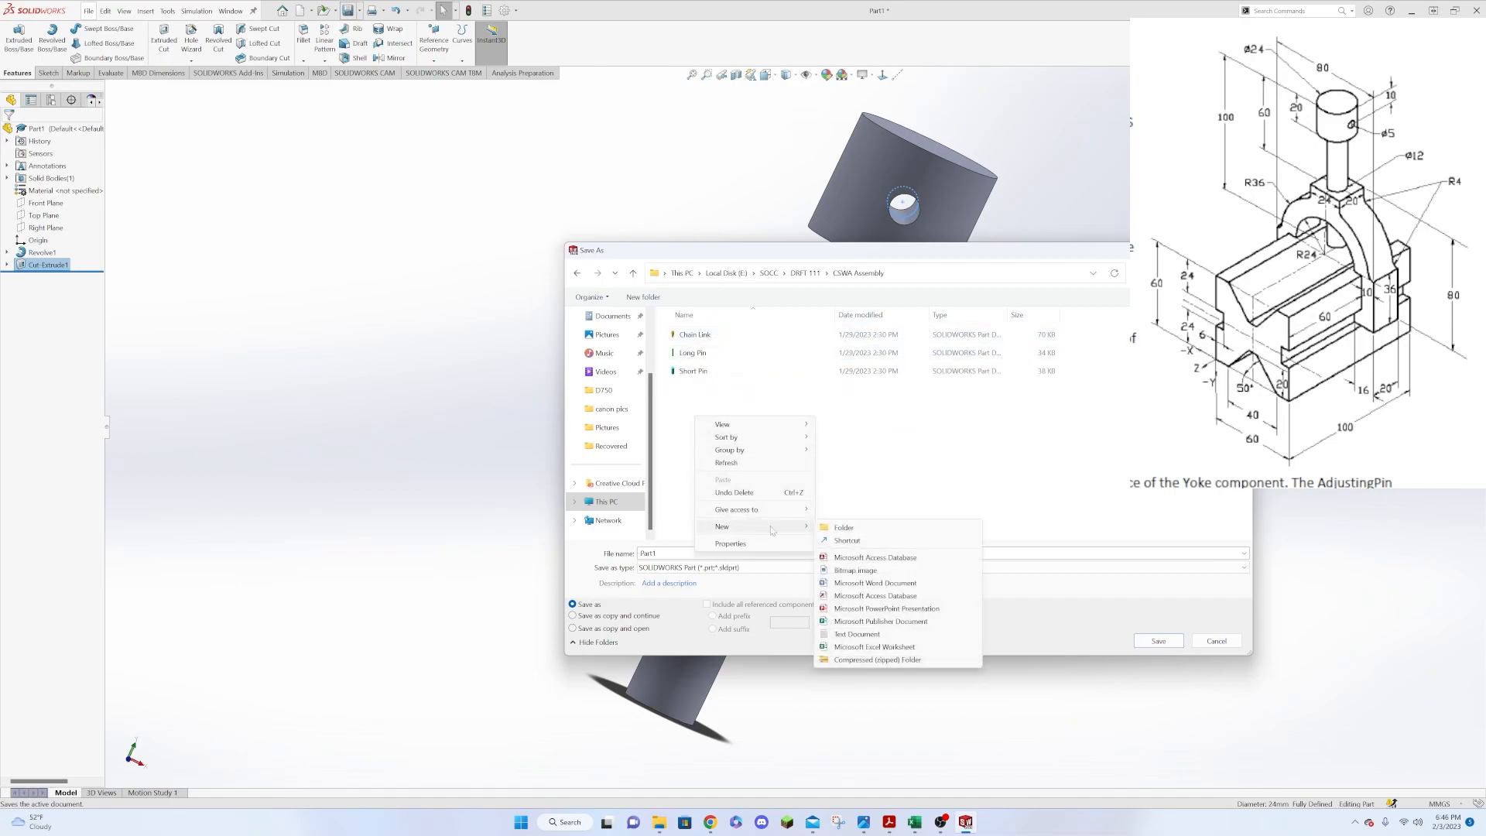
pyautogui.click(844, 528)
pyautogui.write('Exampl')
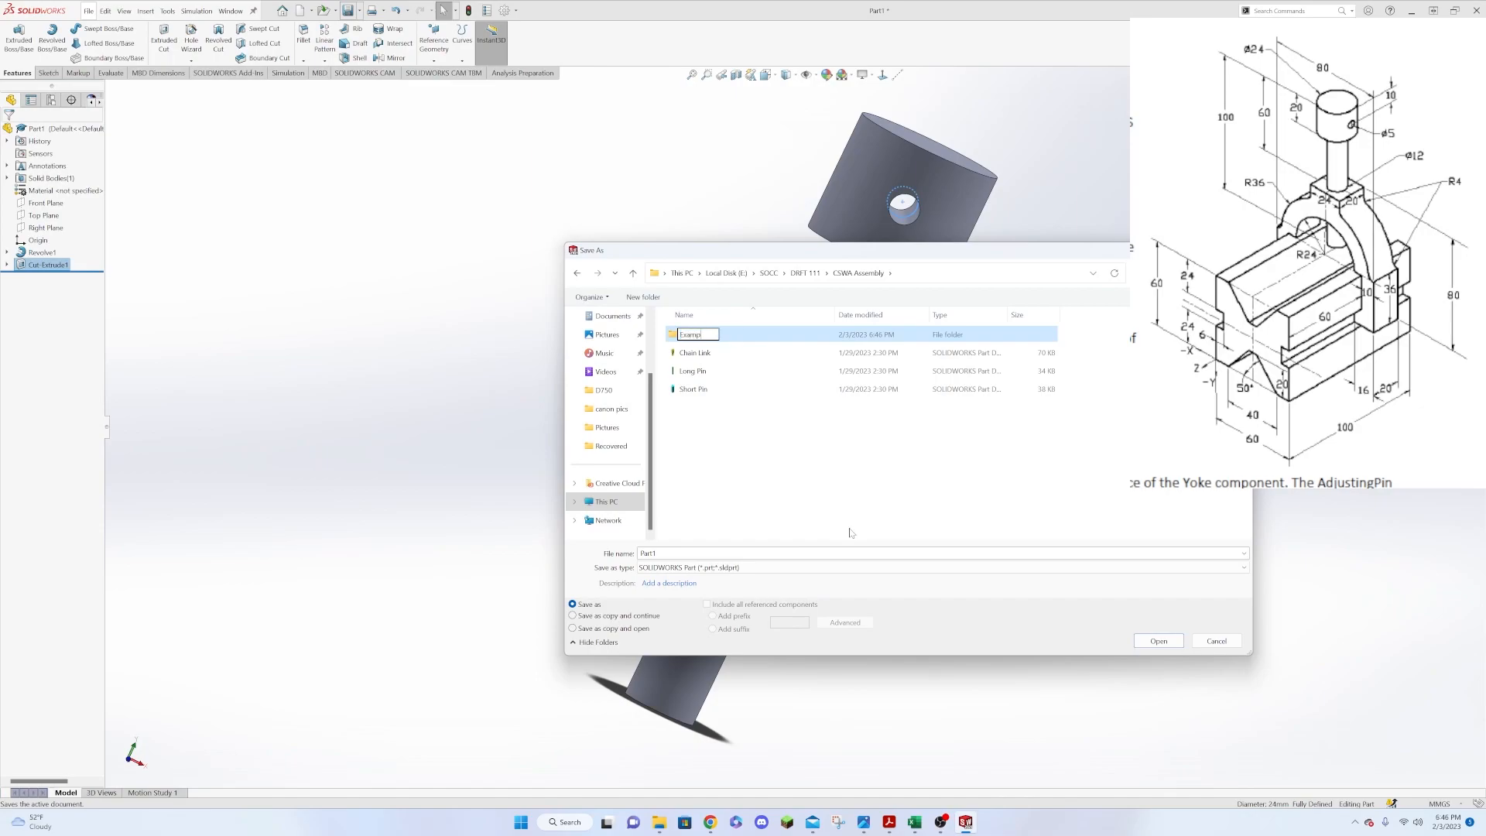
pyautogui.write('e 2')
pyautogui.press('Return')
pyautogui.press('Return')
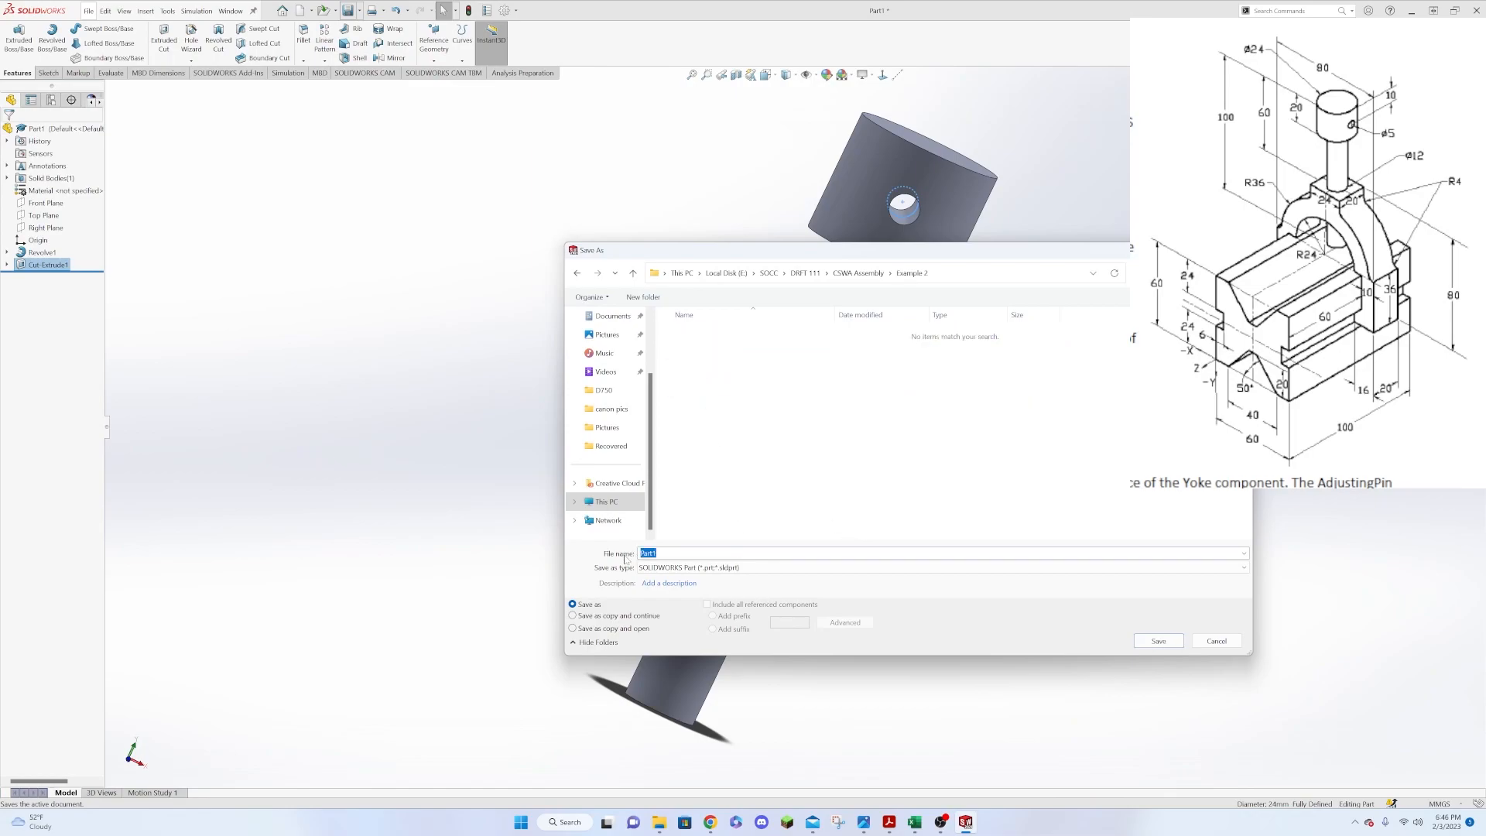
pyautogui.write('Pin')
pyautogui.click(1158, 642)
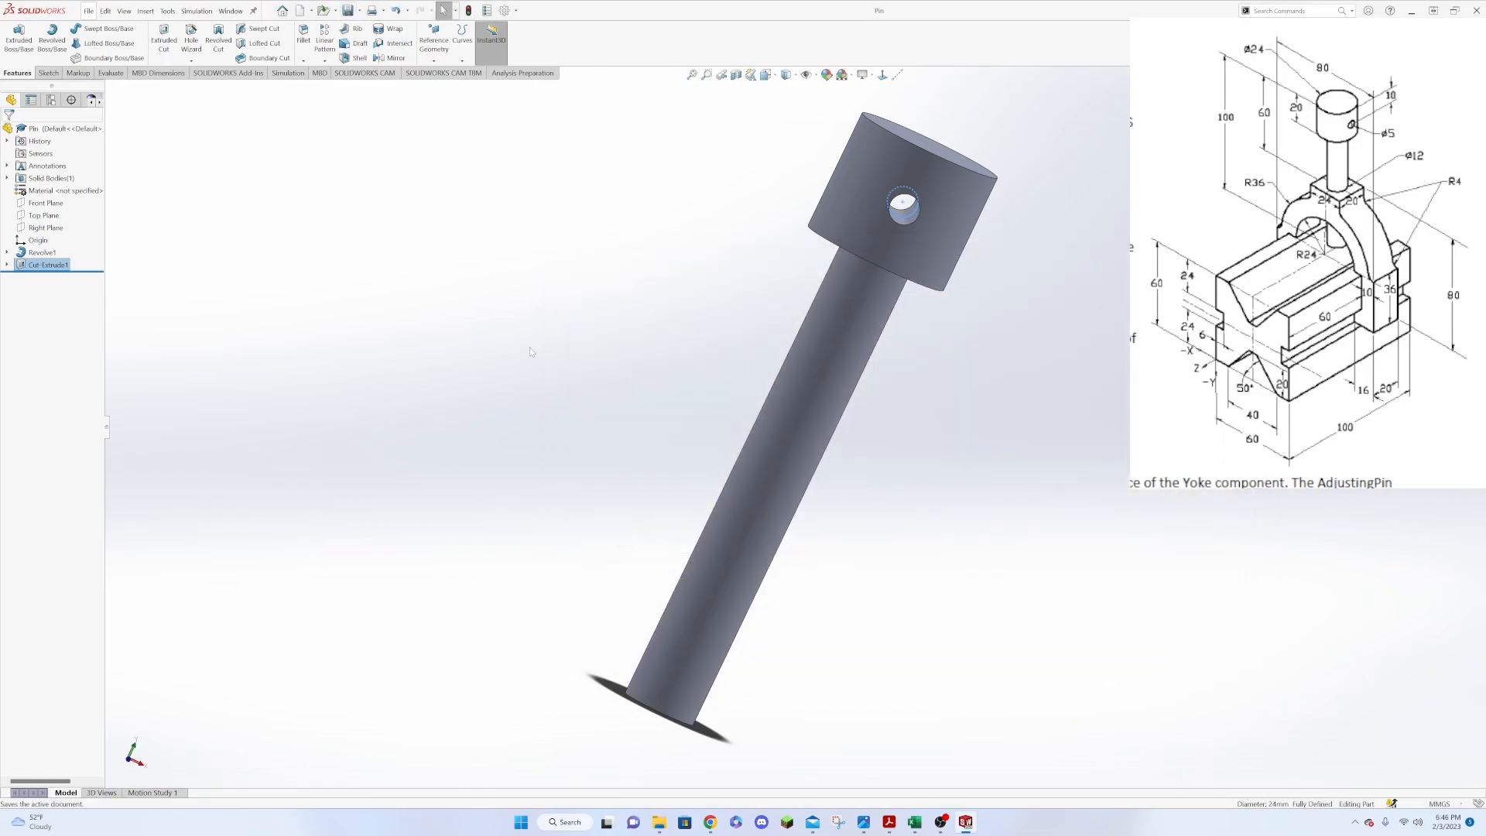
# Create a new part and sketch a vertical centerline through the origin on the Front Plane, extending above and below it.
pyautogui.click(301, 10)
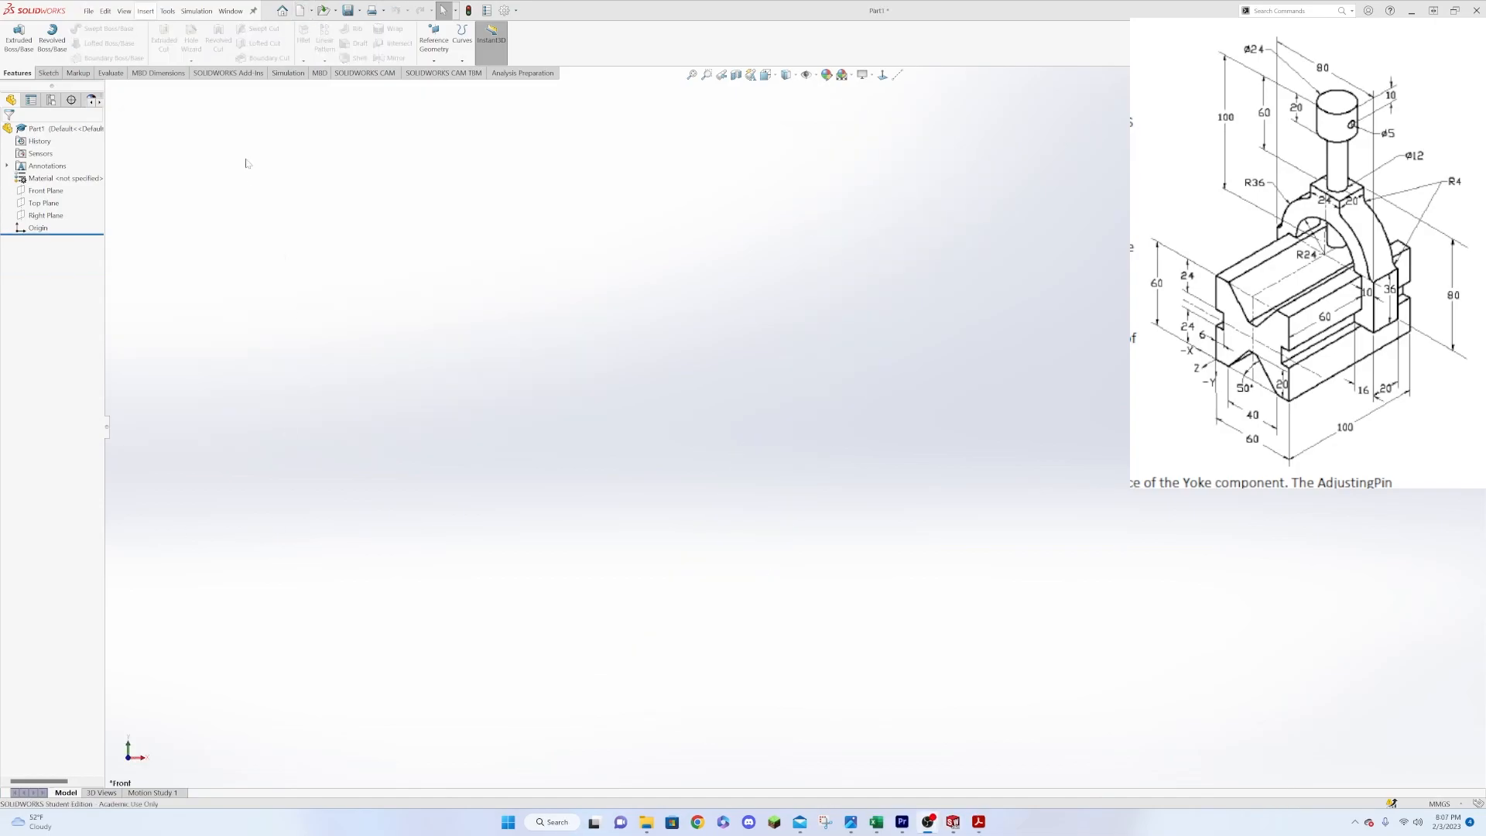
pyautogui.rightClick(54, 195)
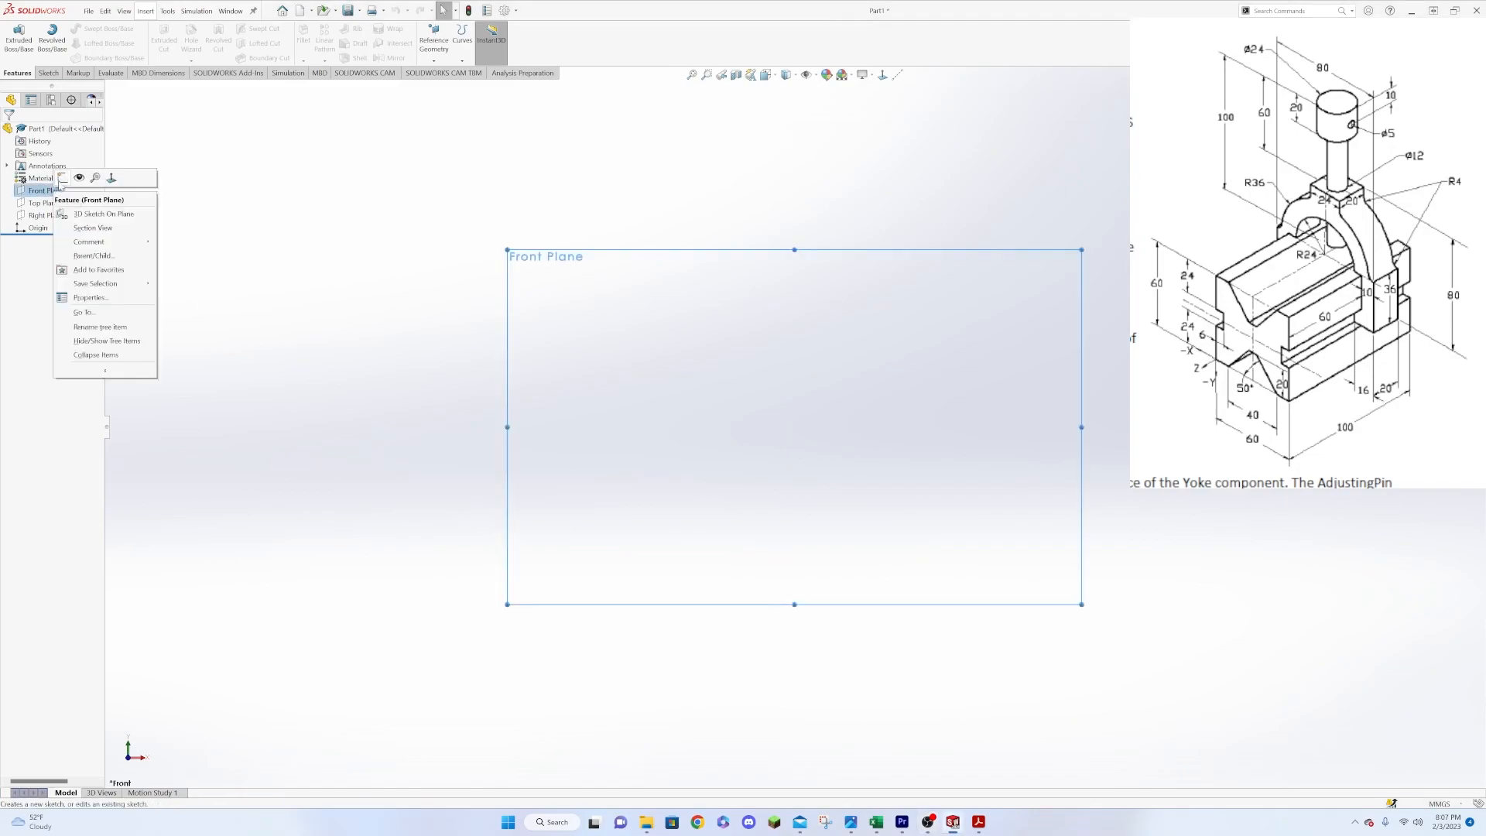
pyautogui.click(80, 177)
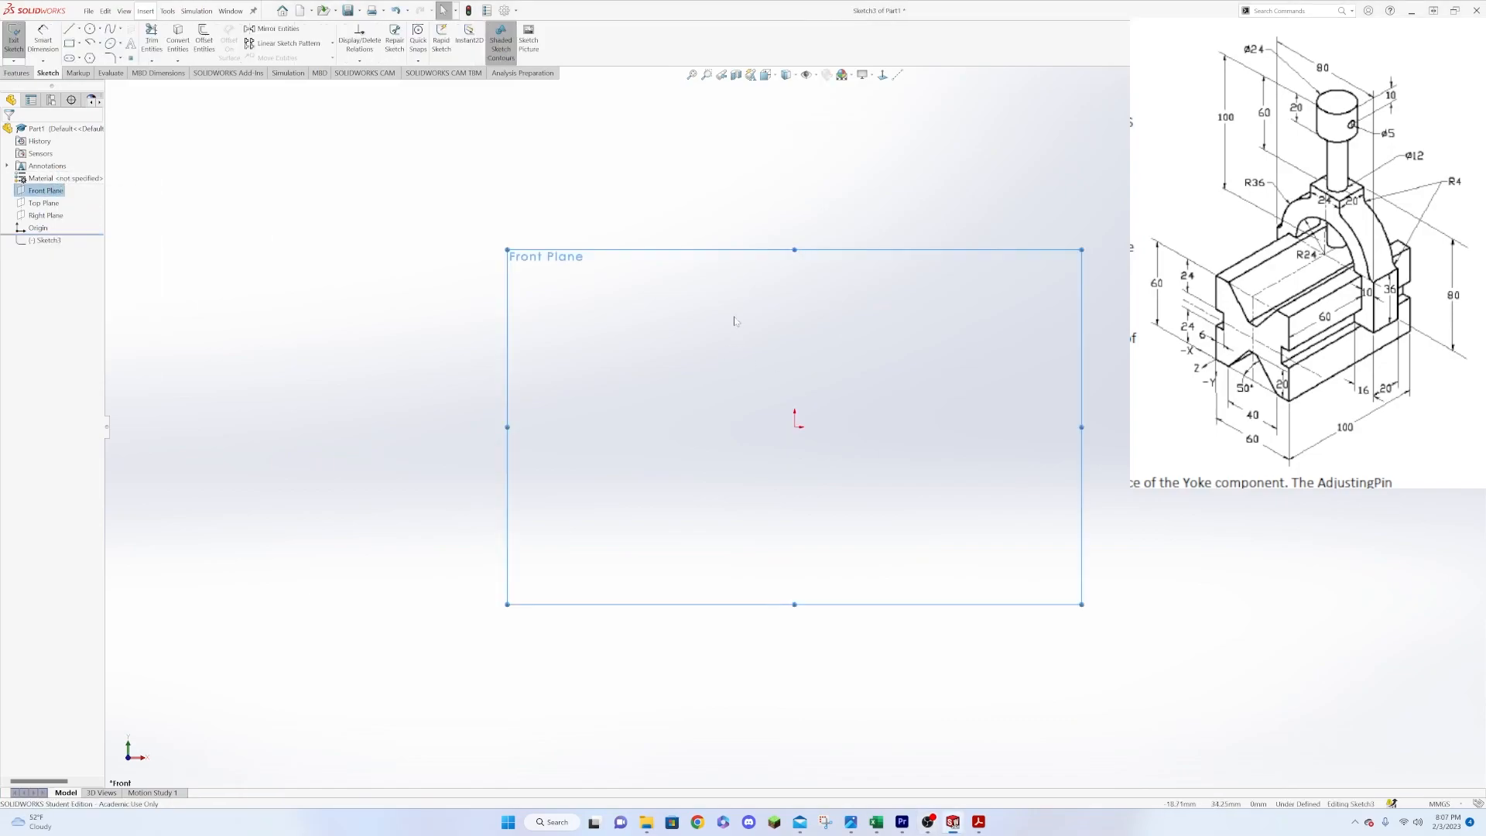
pyautogui.click(898, 75)
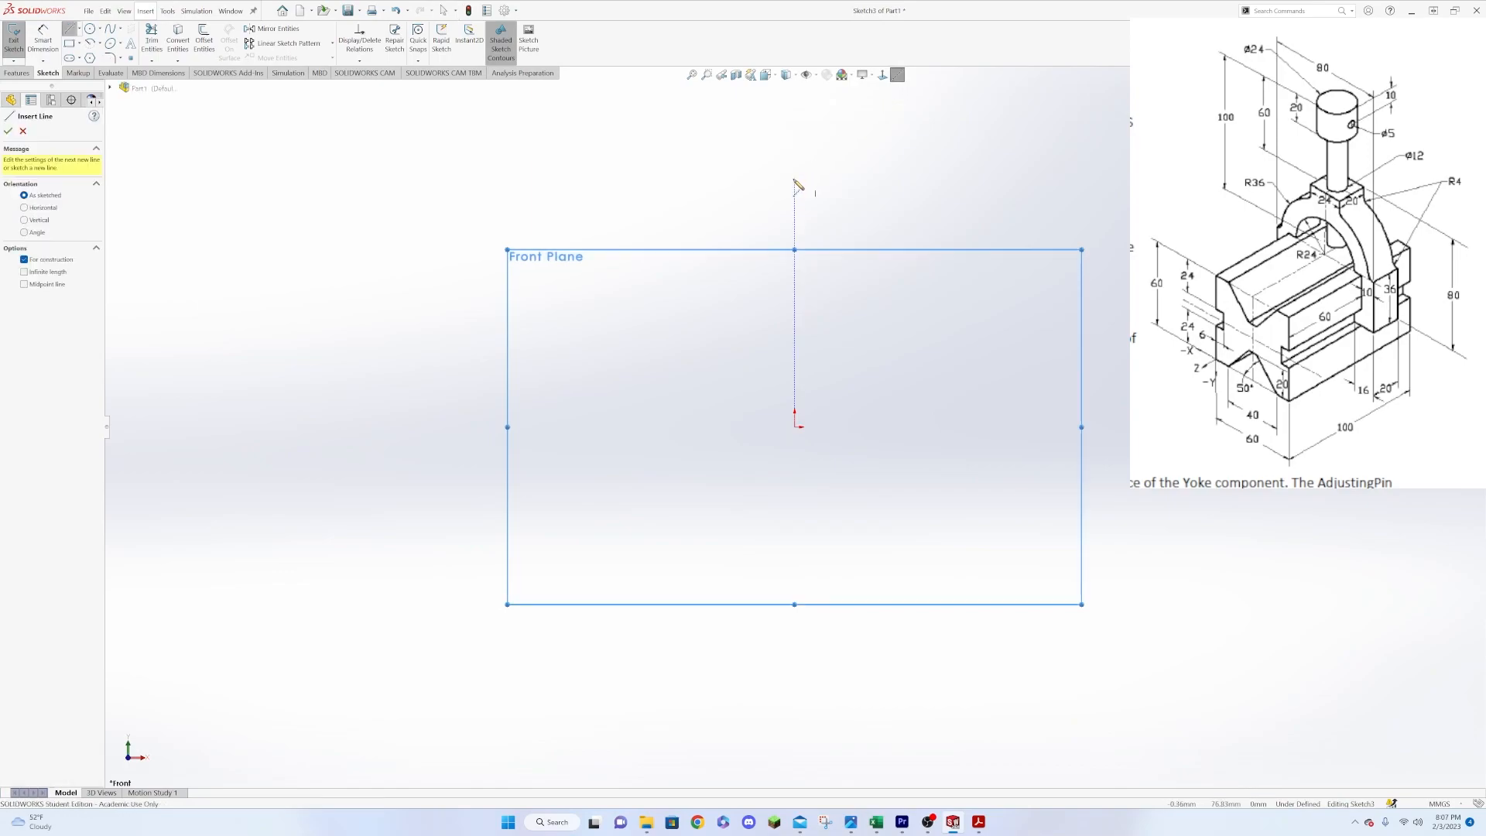
pyautogui.click(795, 147)
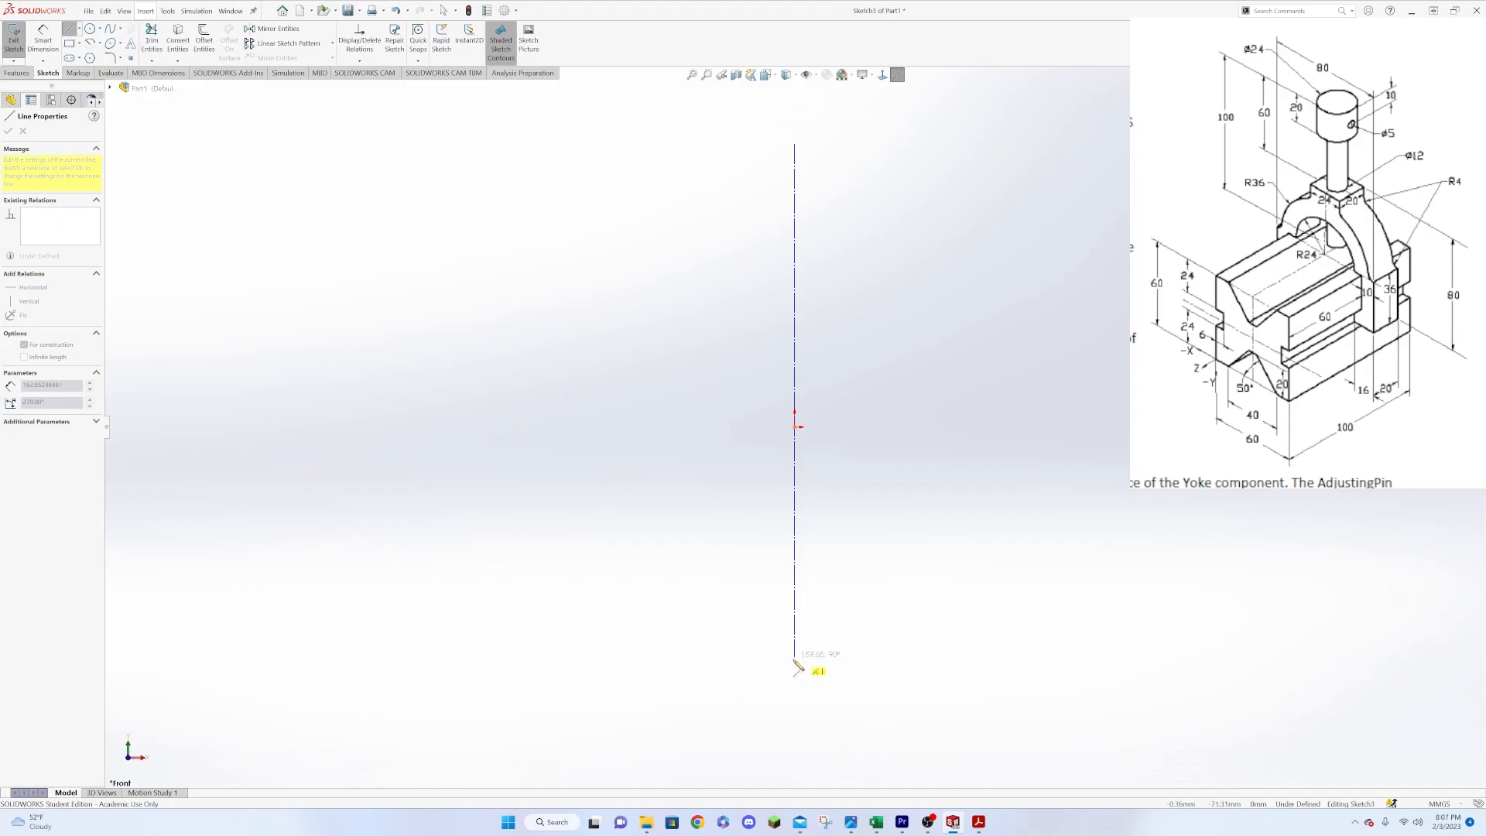
pyautogui.click(795, 709)
pyautogui.press('Escape')
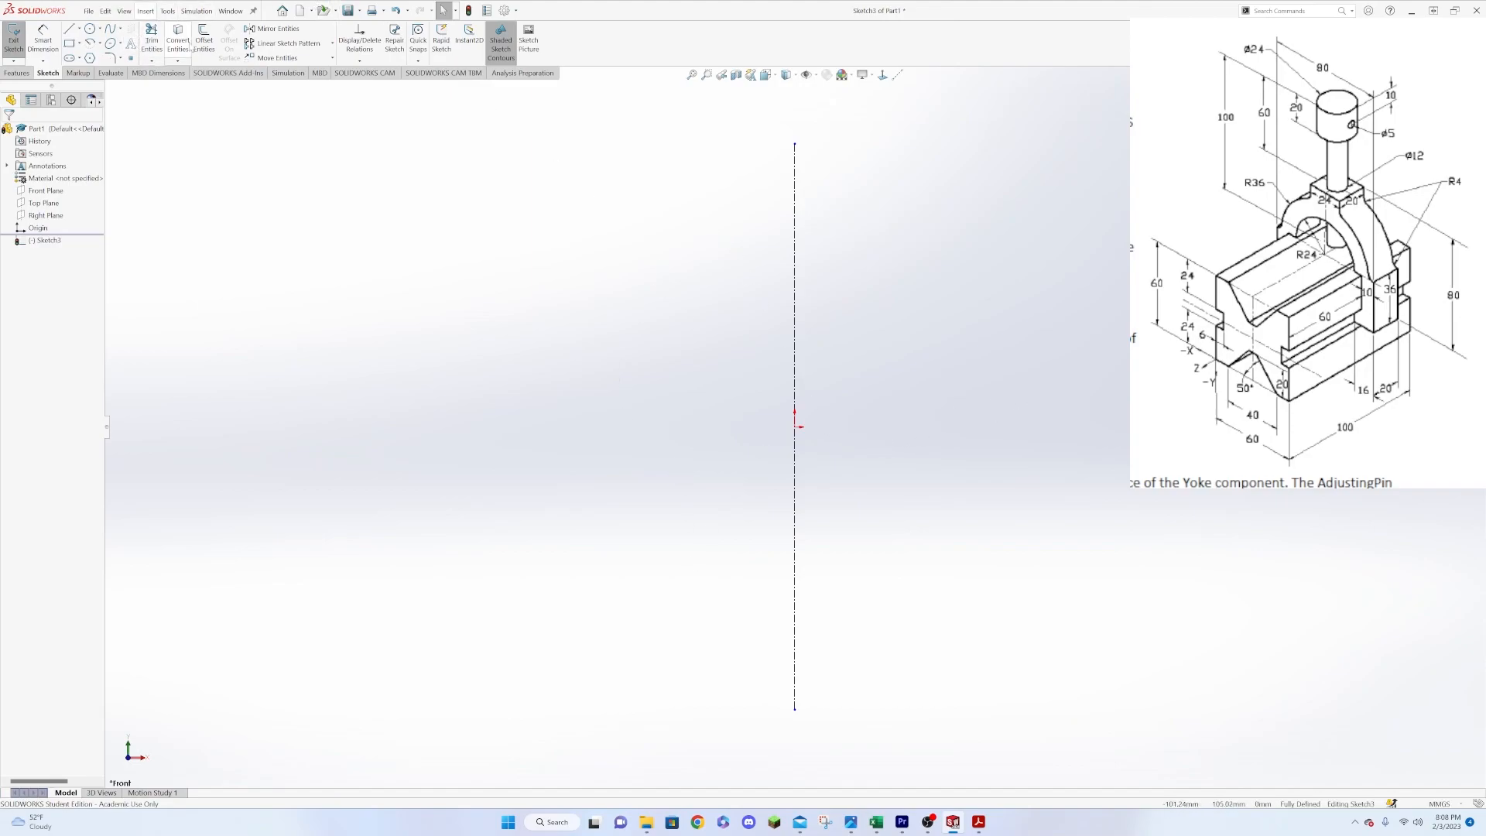
# Sketch a centerpoint quarter arc of about 32 mm radius around the origin, from the centerline to the horizontal on the negative X side.
pyautogui.click(90, 43)
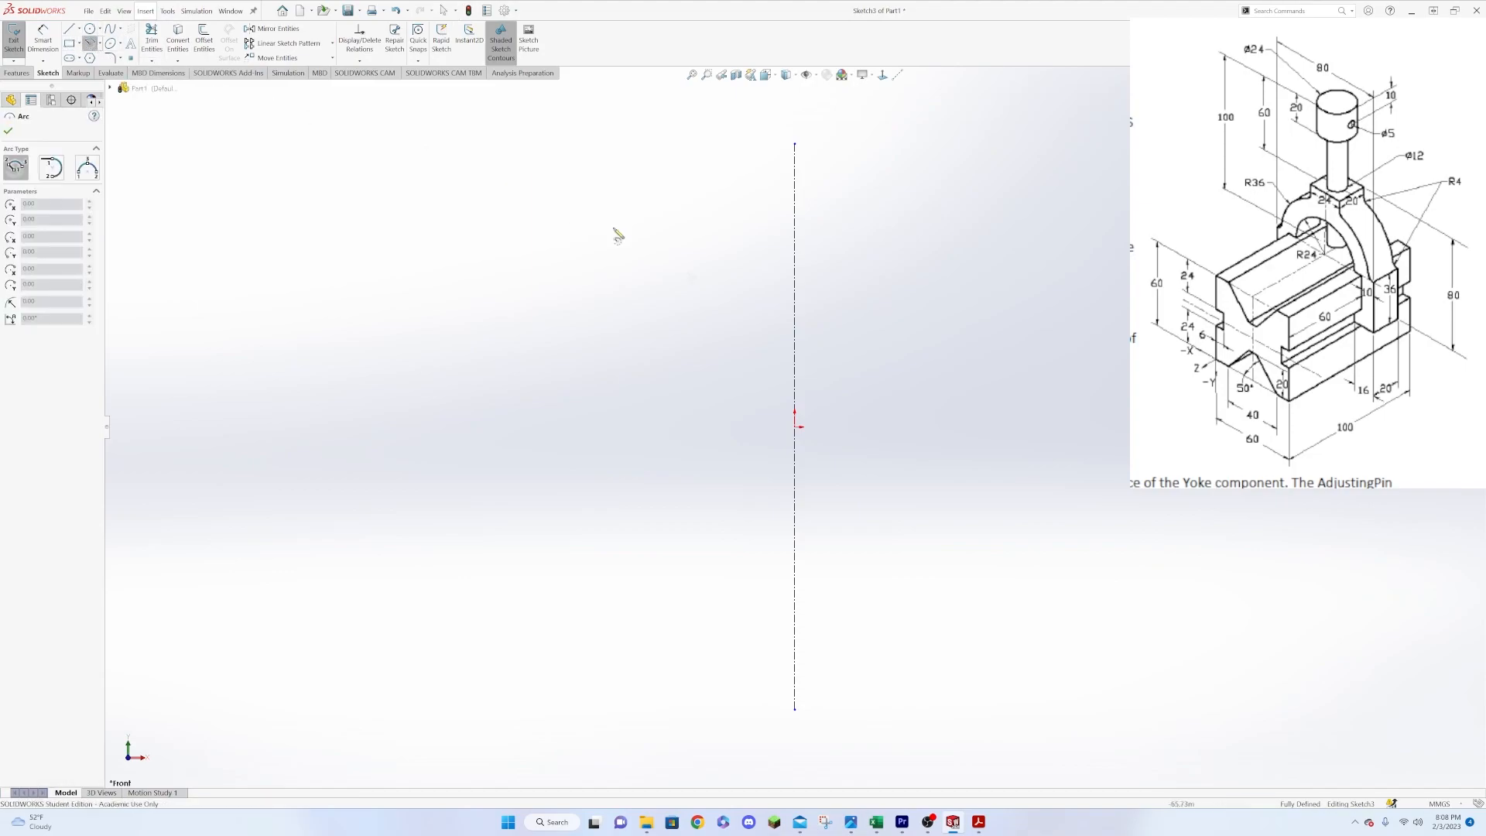
pyautogui.click(795, 428)
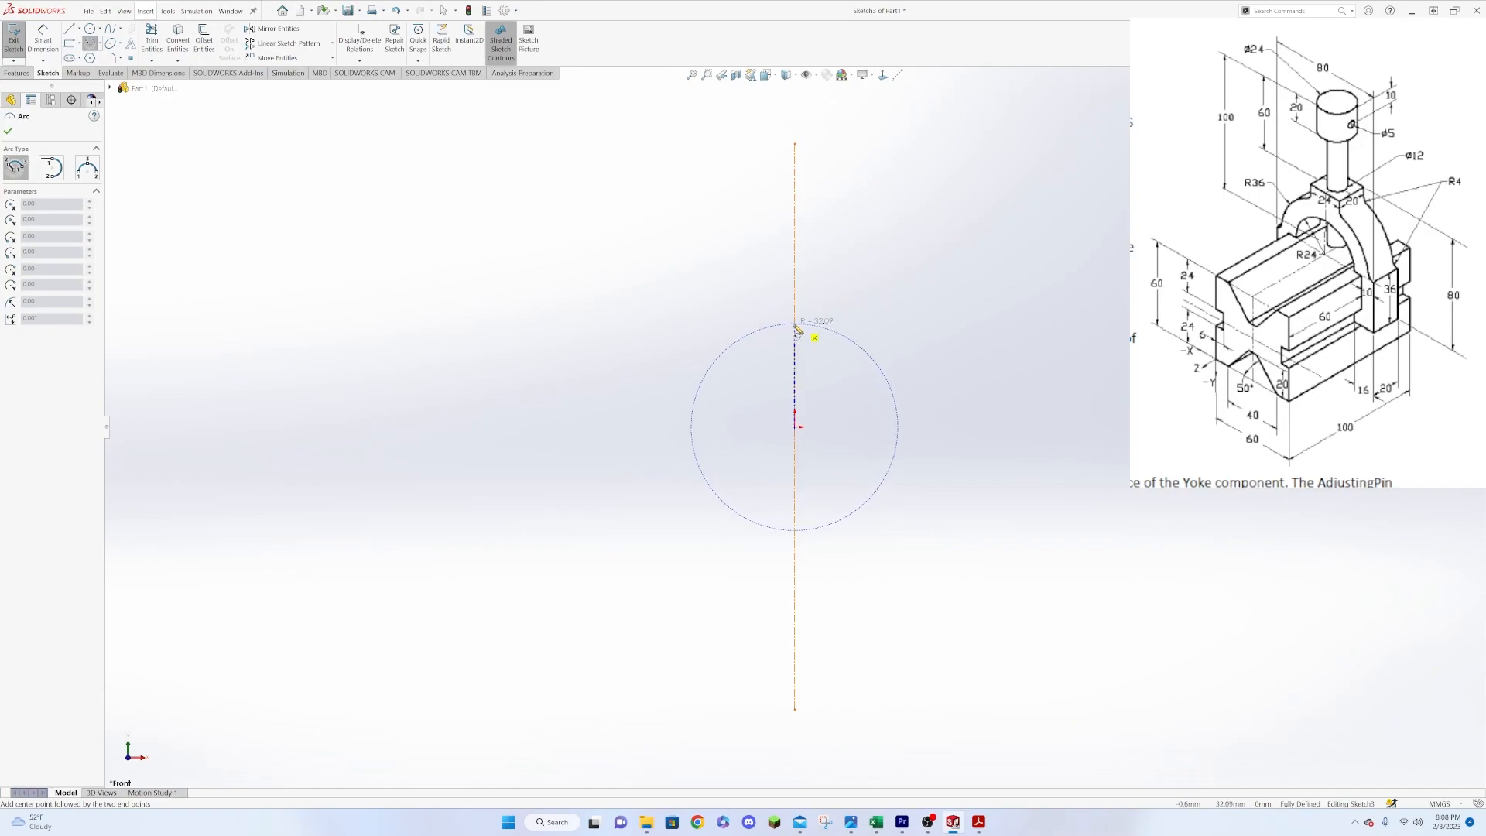
pyautogui.click(796, 325)
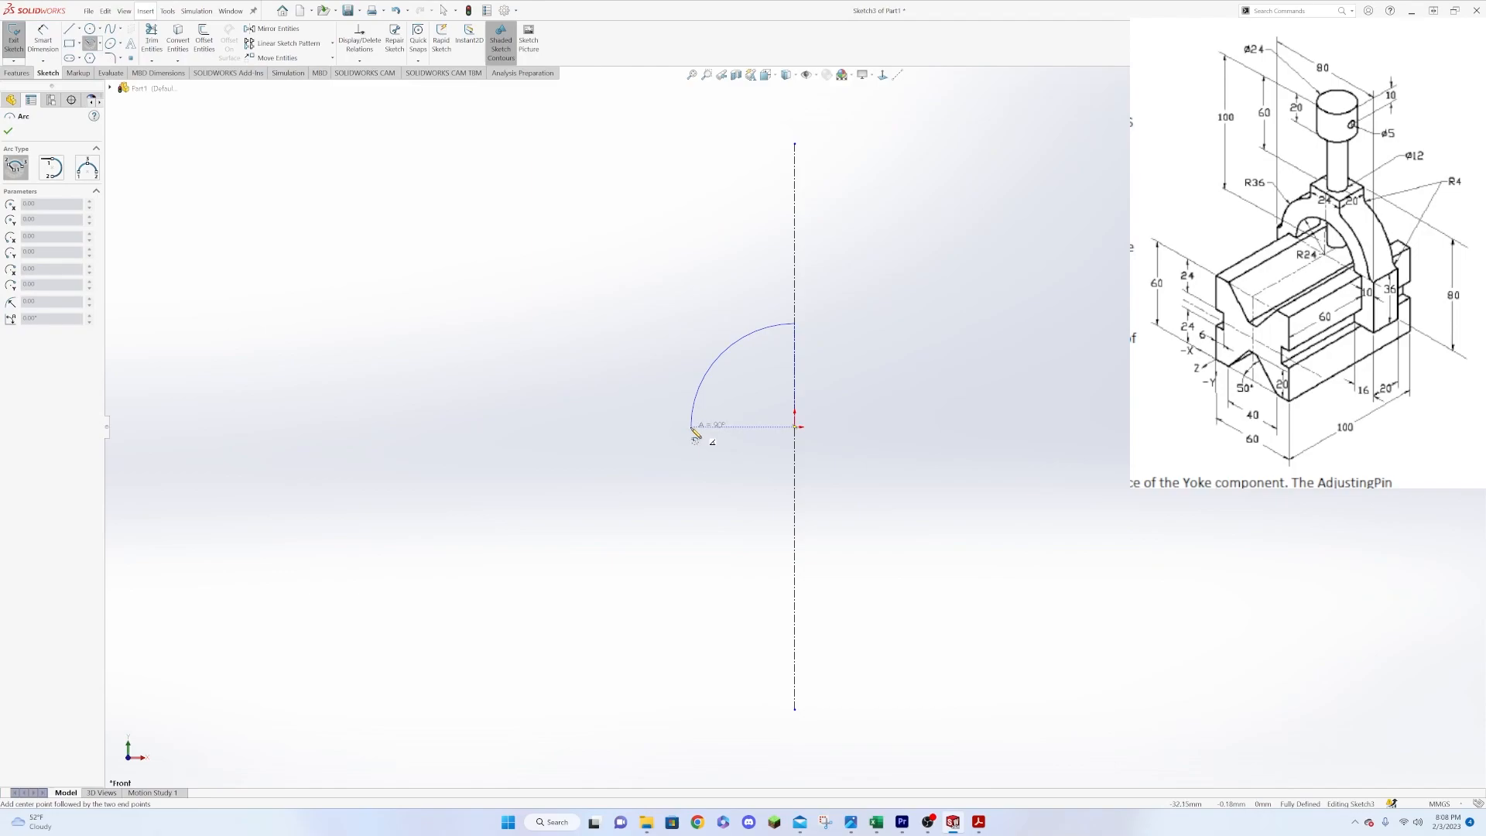
pyautogui.click(692, 427)
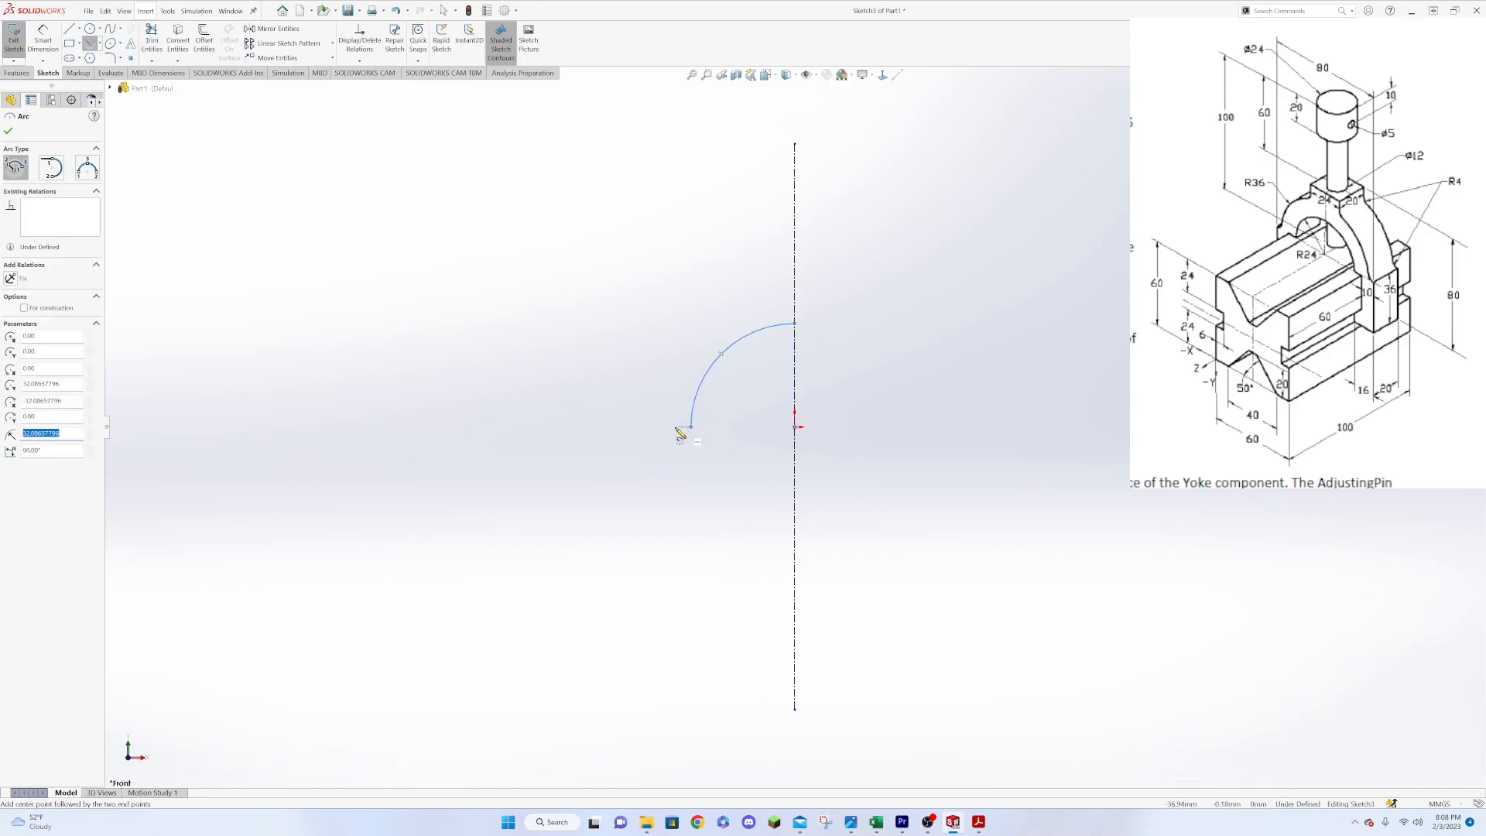
pyautogui.press('Escape')
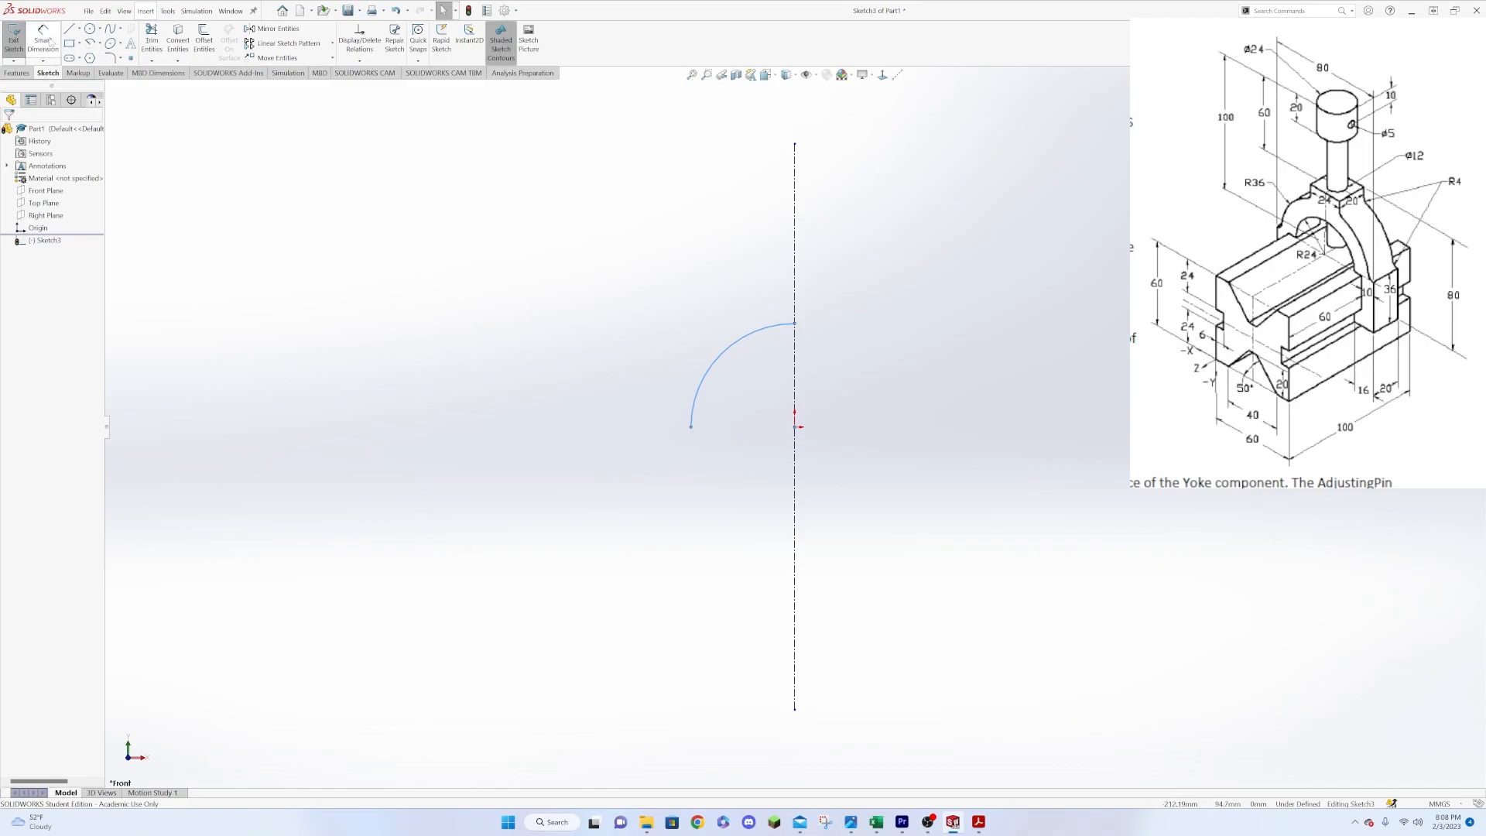
# Sketch the yoke leg from the arc's lower end with connected lines: an inner recess about 18 mm high, an inward foot, a bottom edge and an outer edge.
pyautogui.click(70, 29)
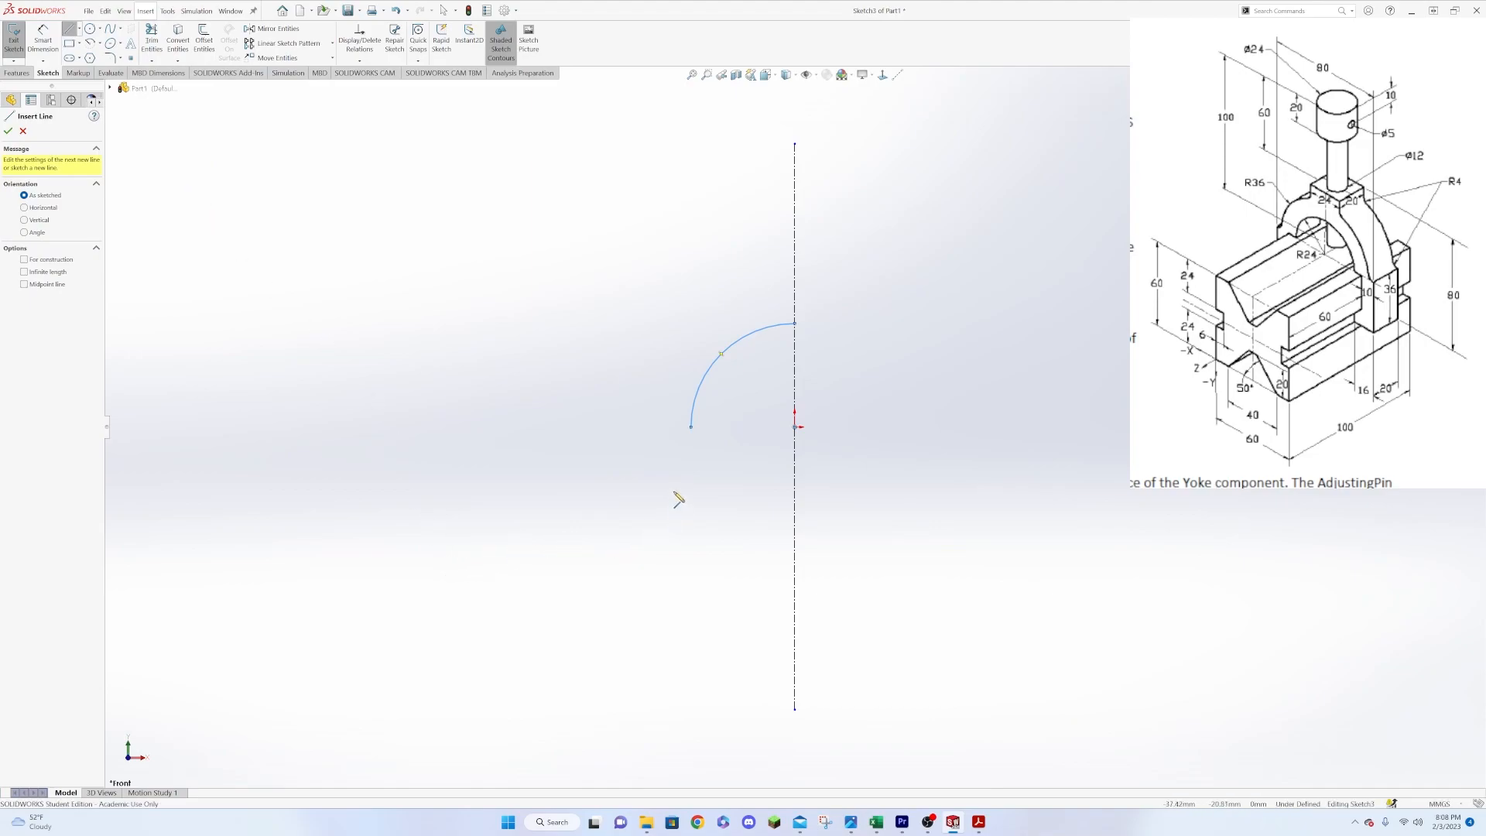
pyautogui.click(691, 427)
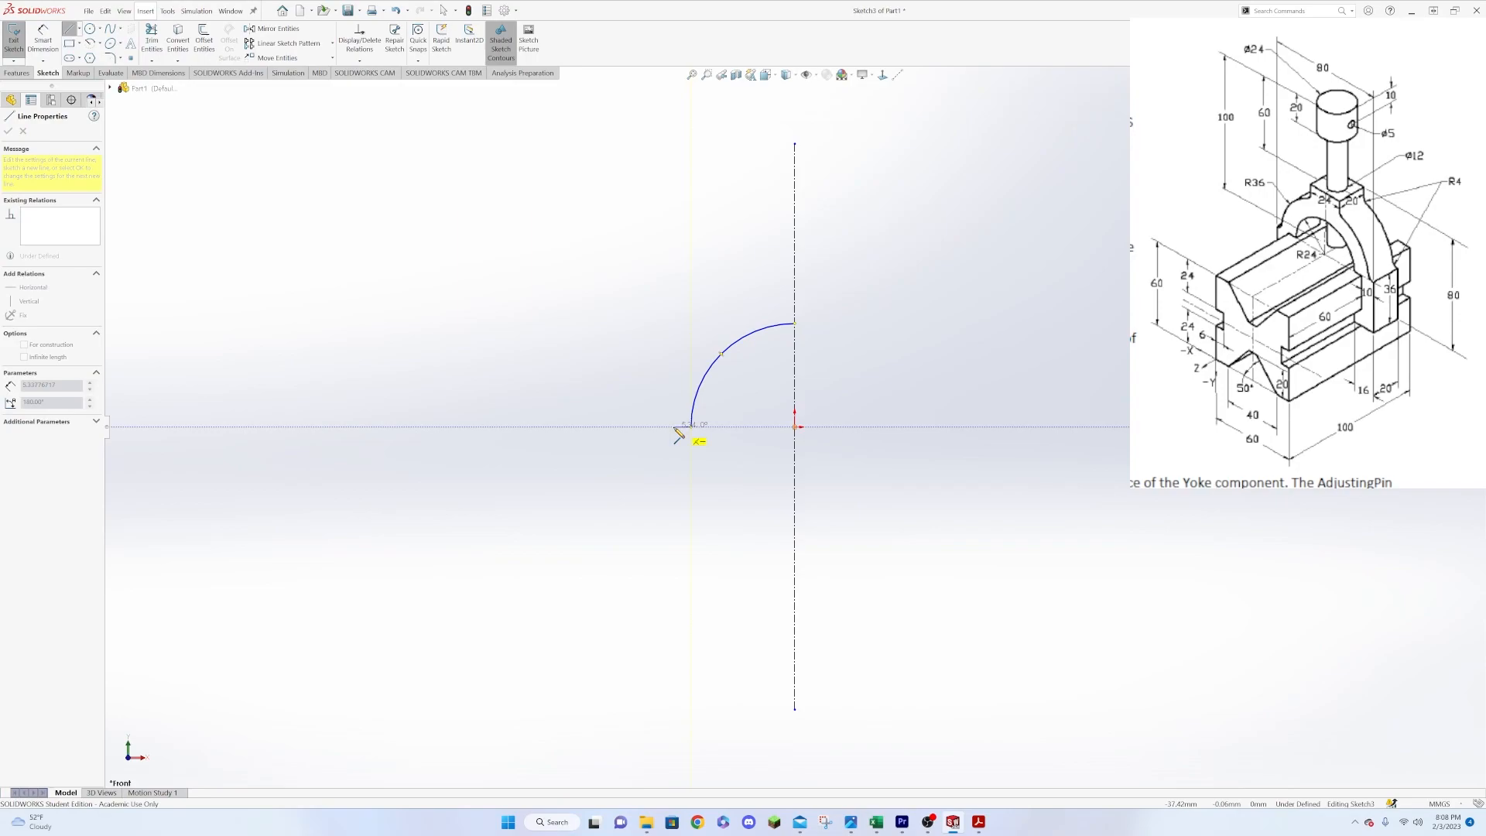
pyautogui.click(673, 427)
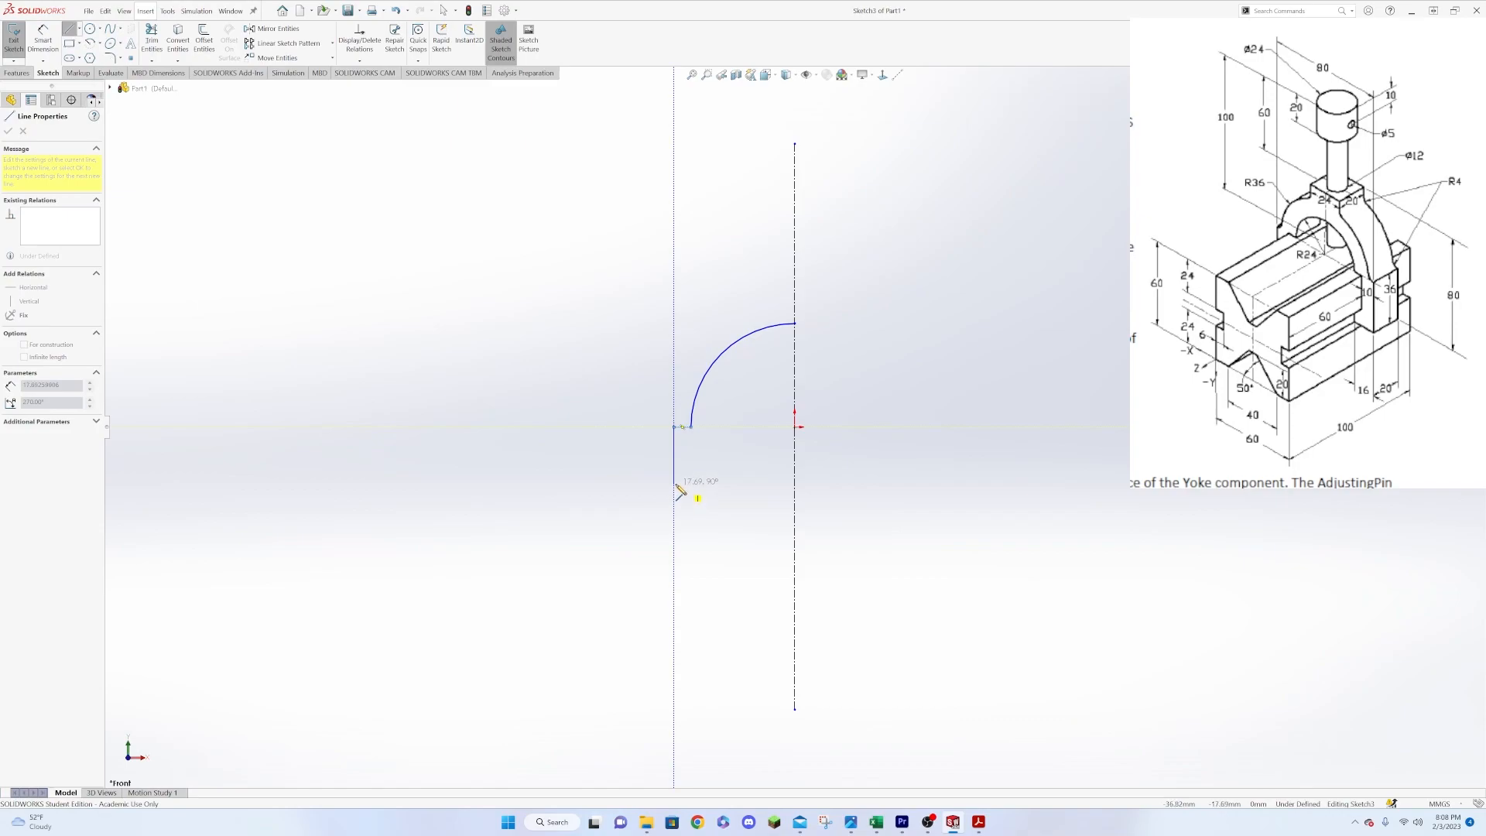
pyautogui.doubleClick(675, 485)
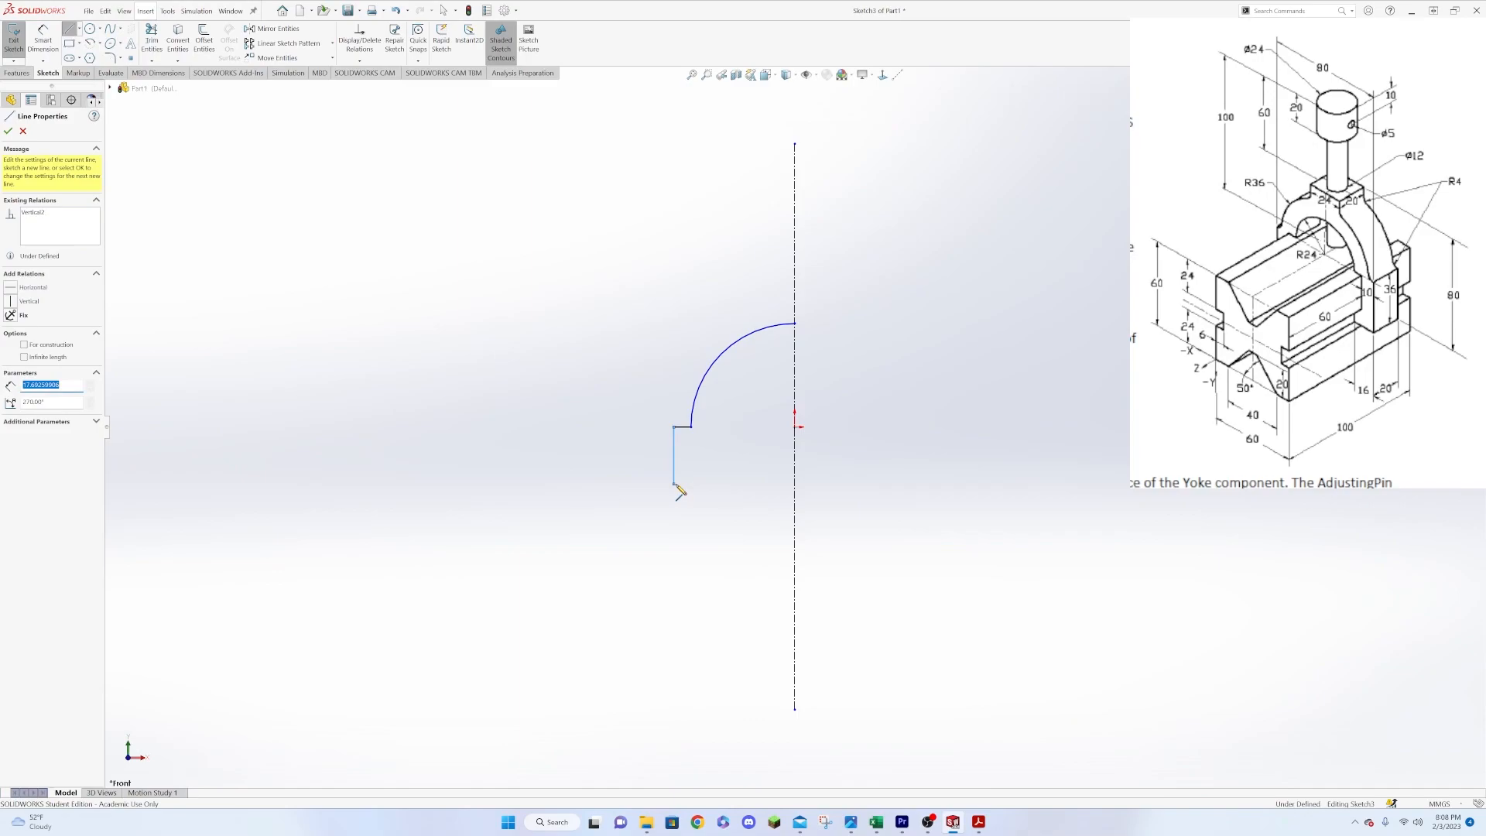
pyautogui.click(674, 484)
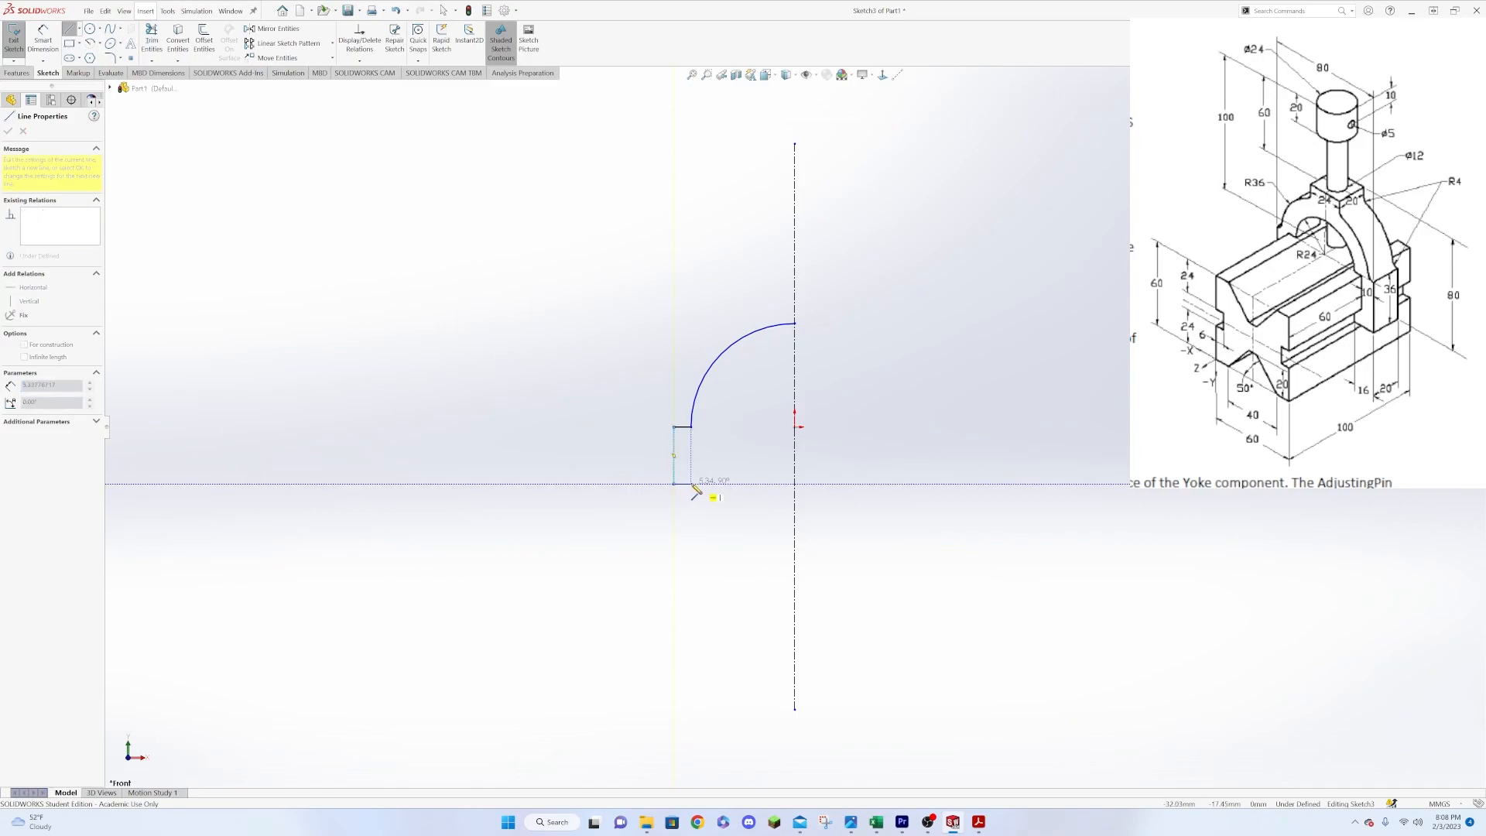
pyautogui.click(692, 484)
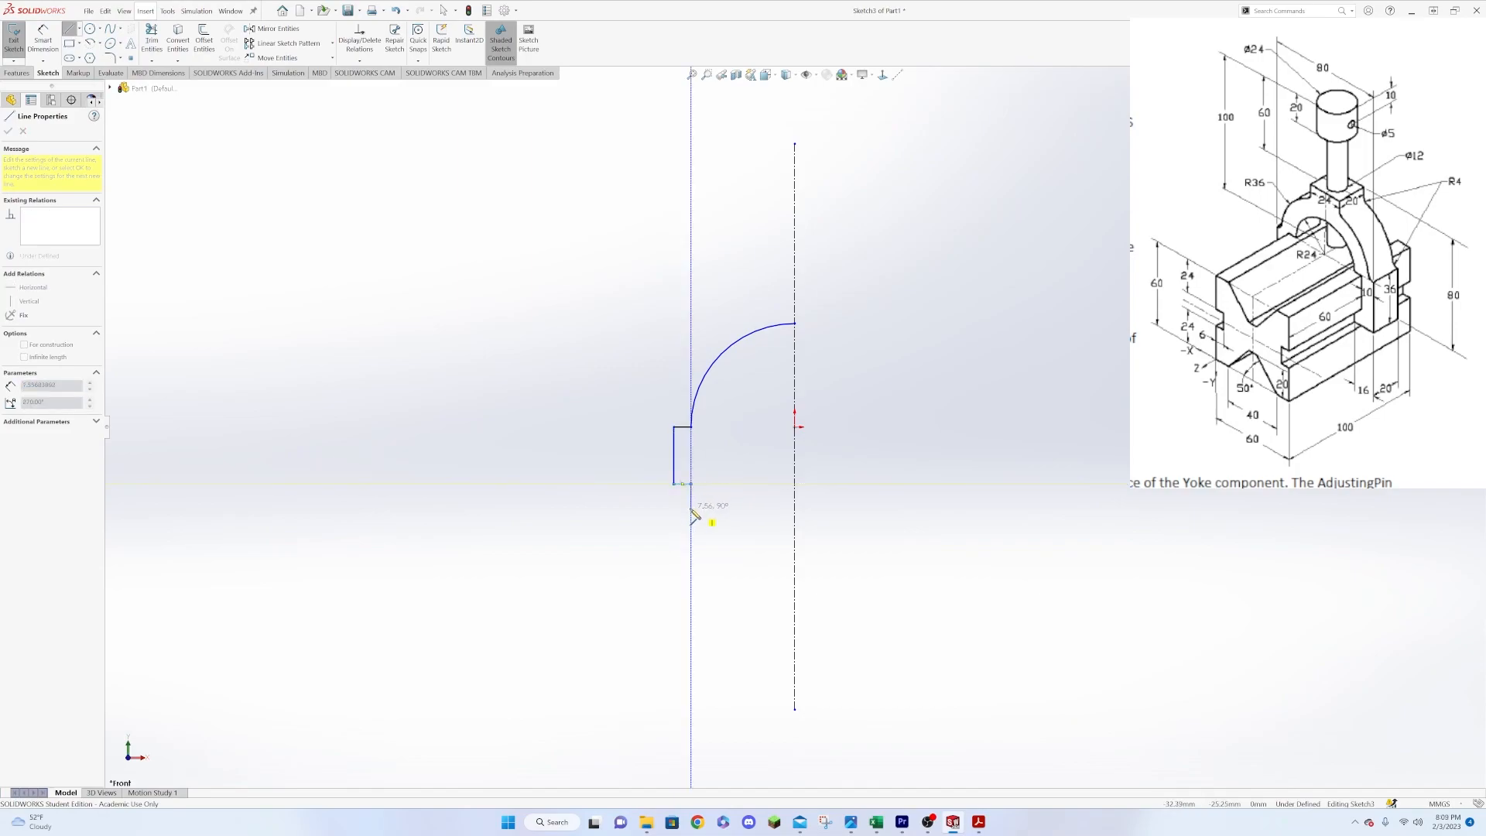
pyautogui.click(691, 504)
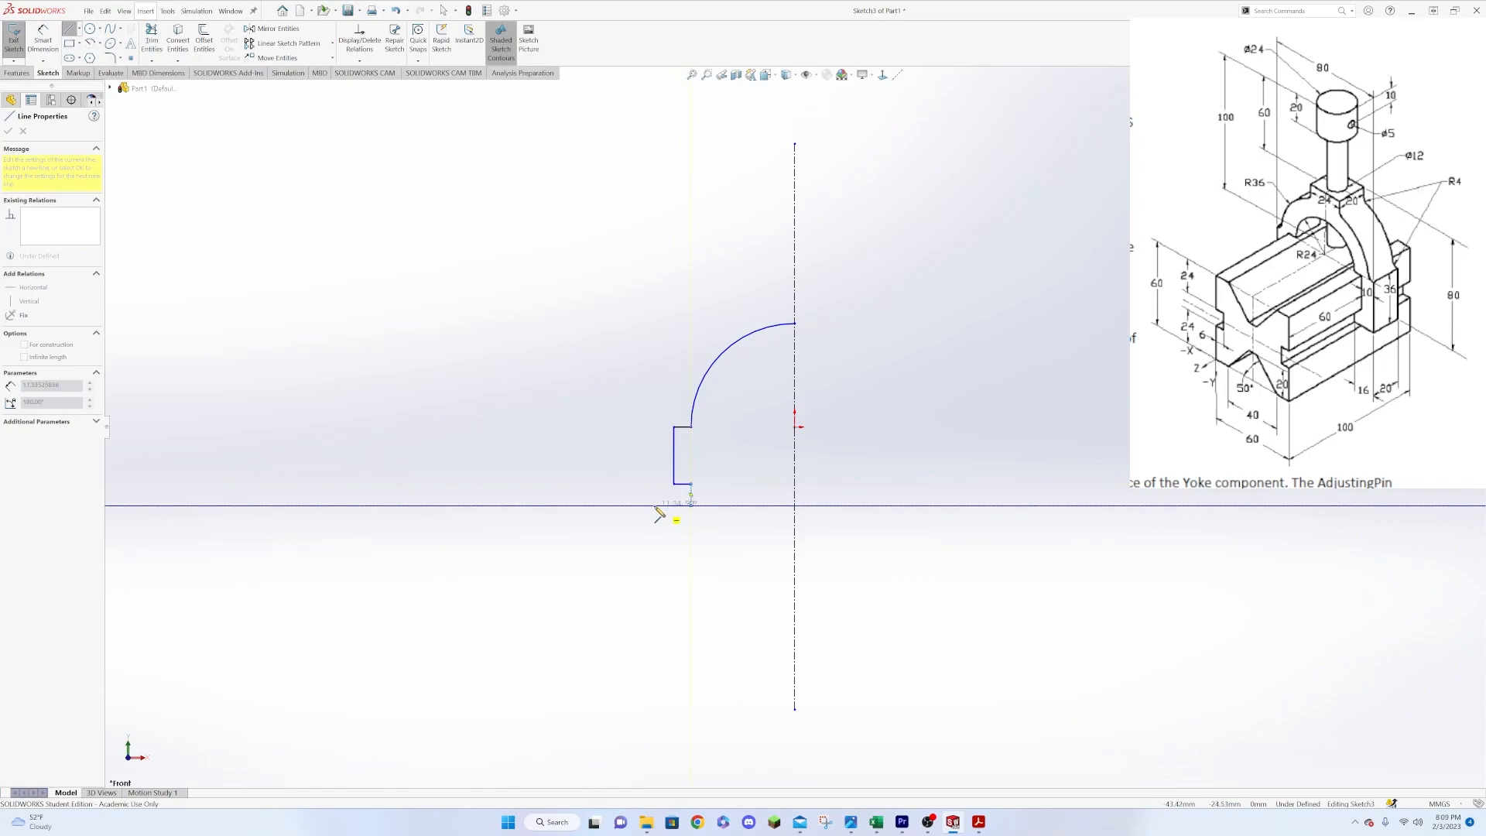
pyautogui.click(655, 506)
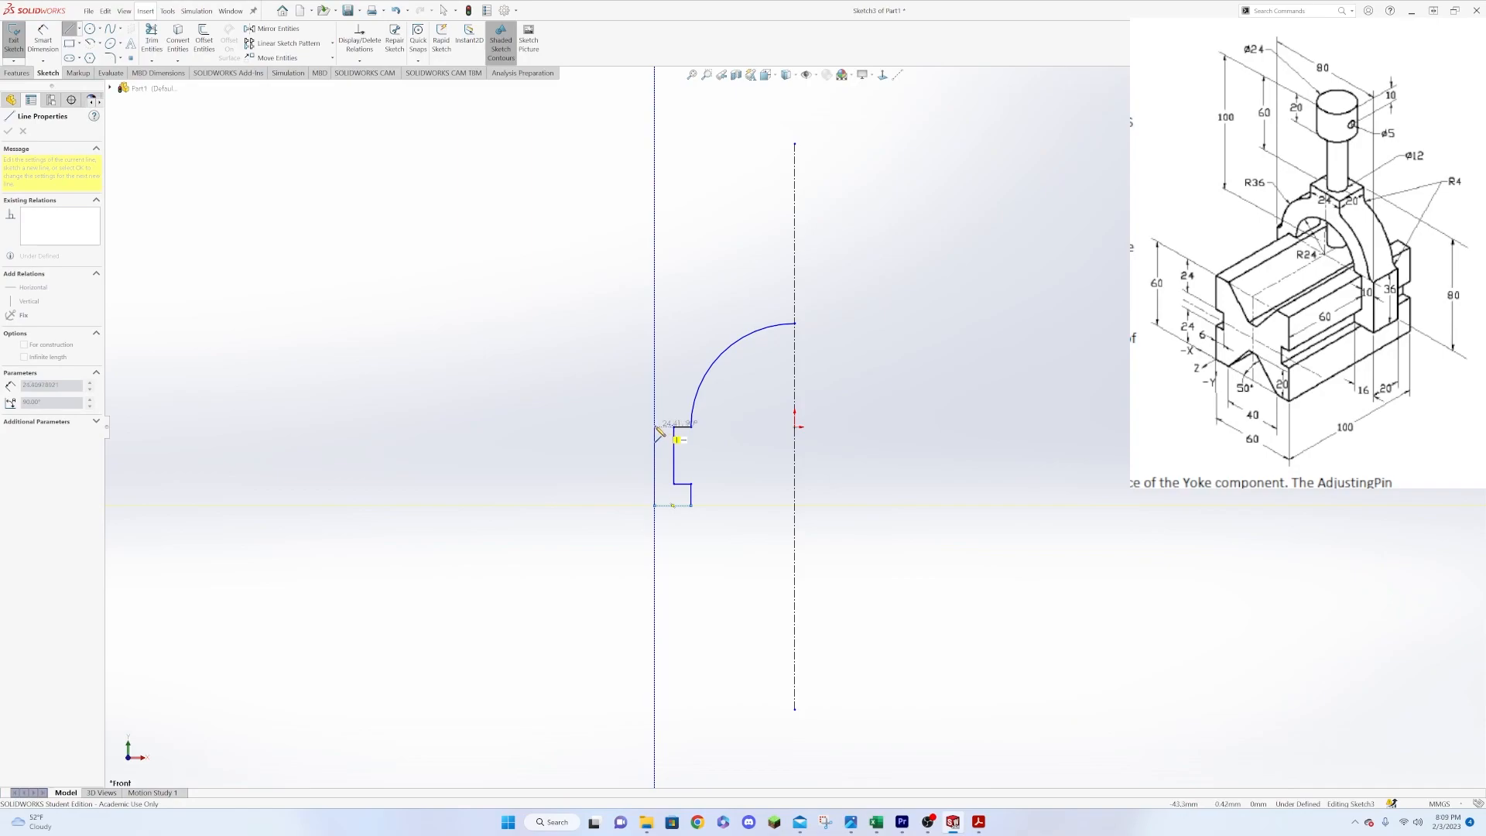
pyautogui.click(657, 428)
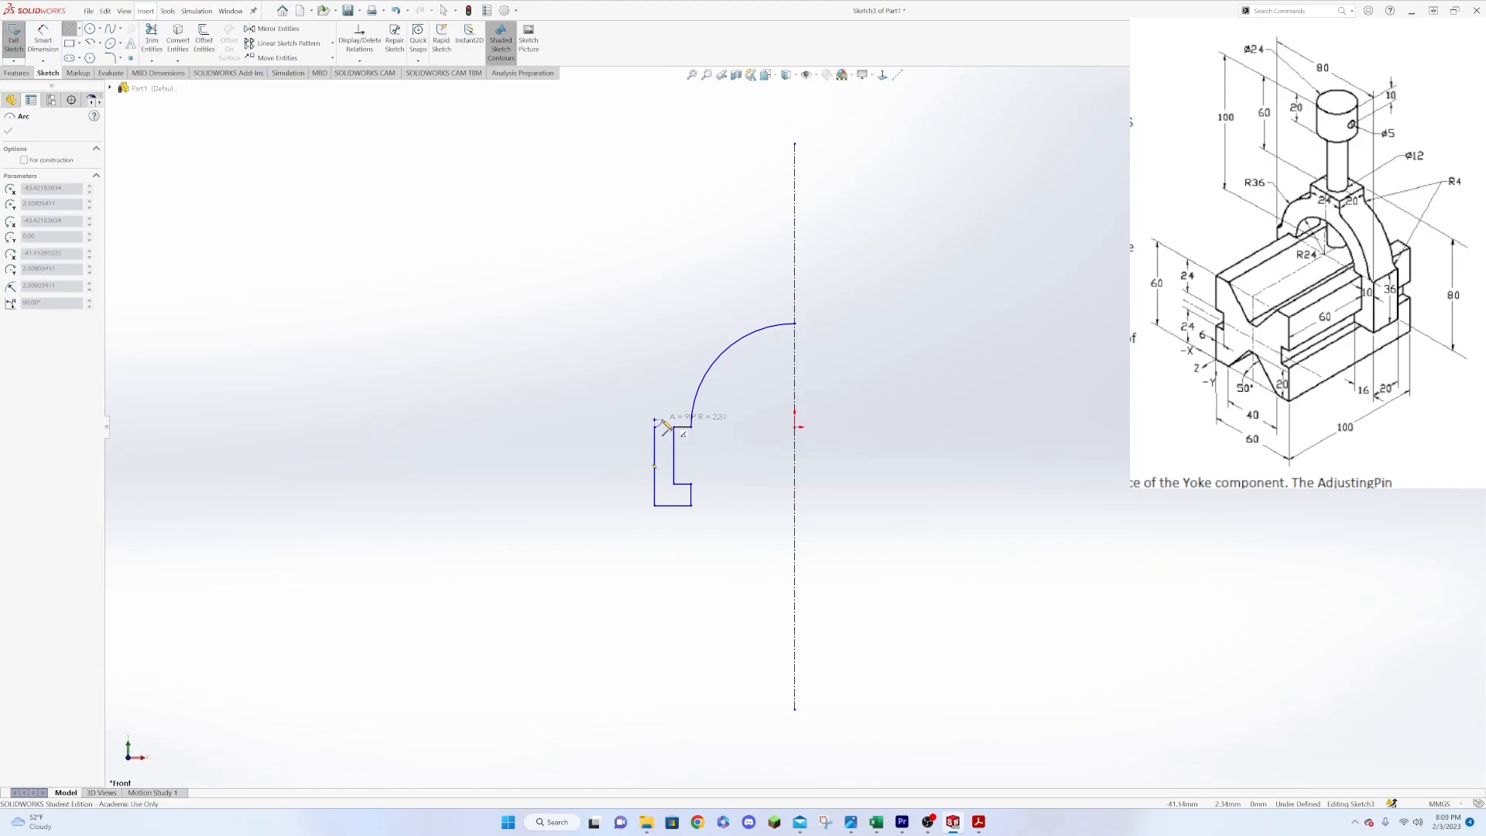
# Continue the profile with a small corner arc, an outer arc of about 37 mm radius, another corner arc, and vertical and horizontal lines to the centerline.
pyautogui.click(663, 421)
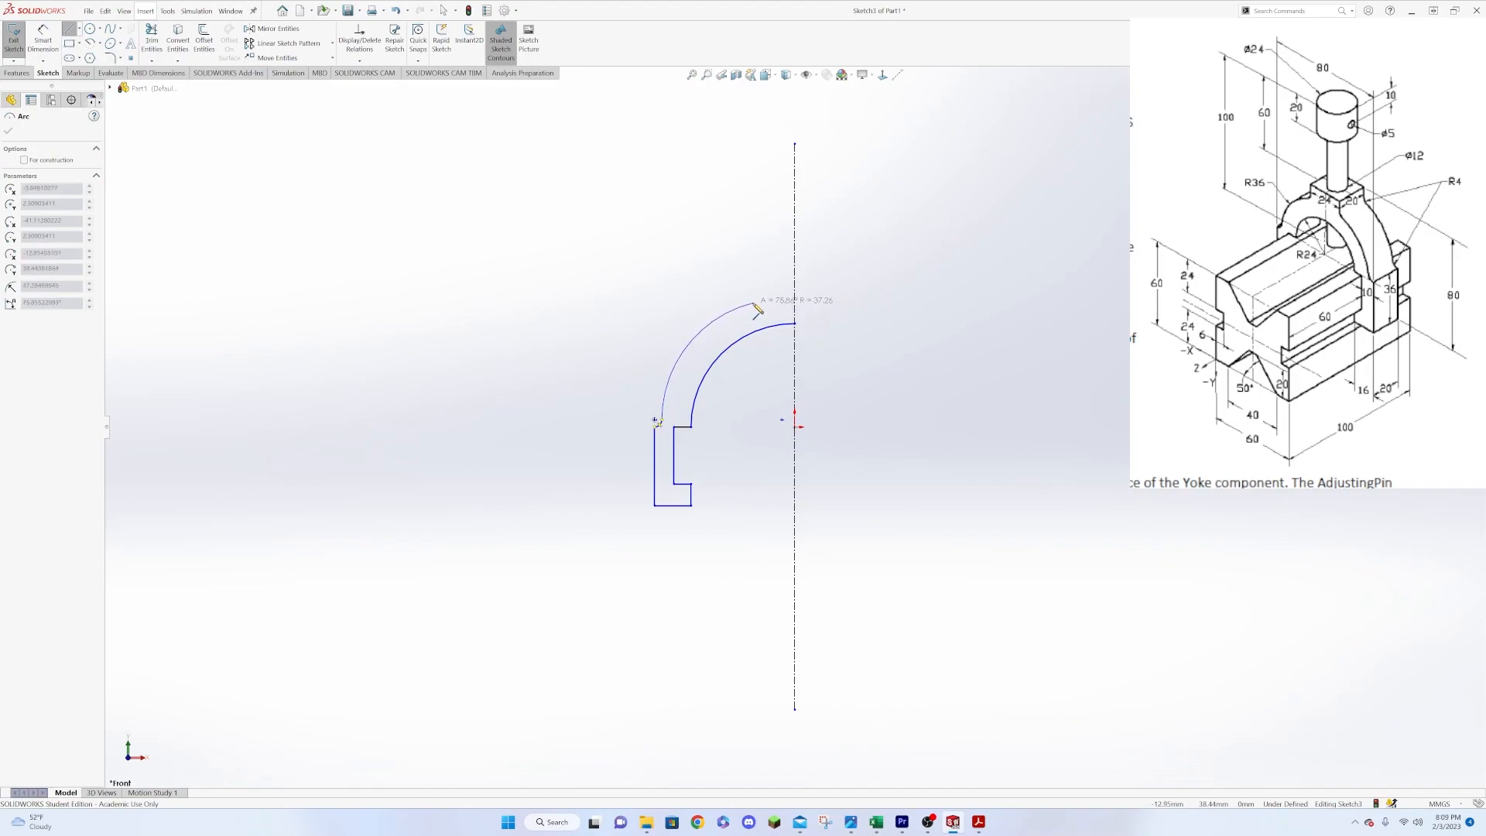
pyautogui.click(756, 307)
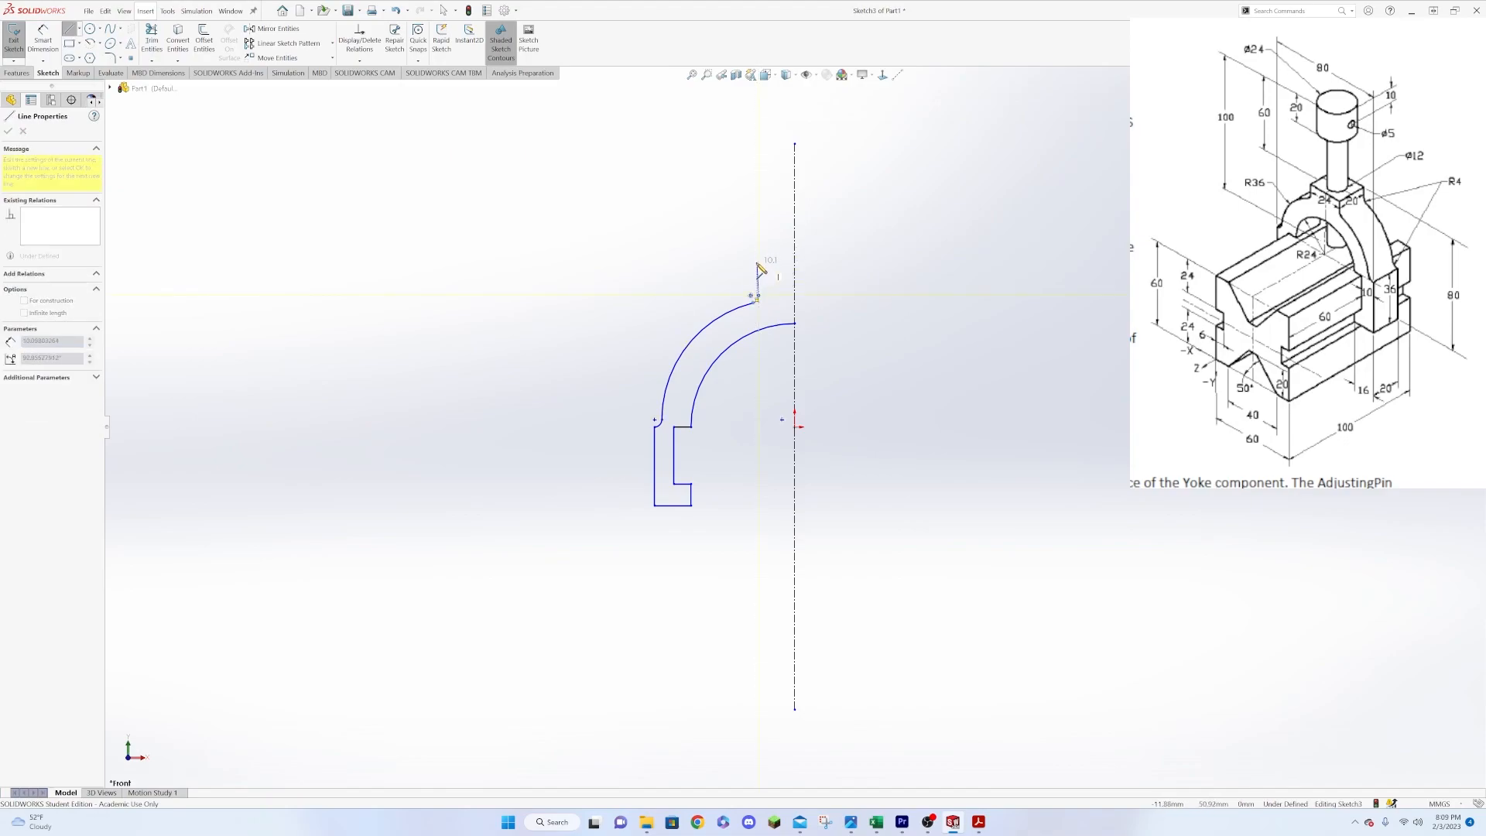
pyautogui.click(759, 265)
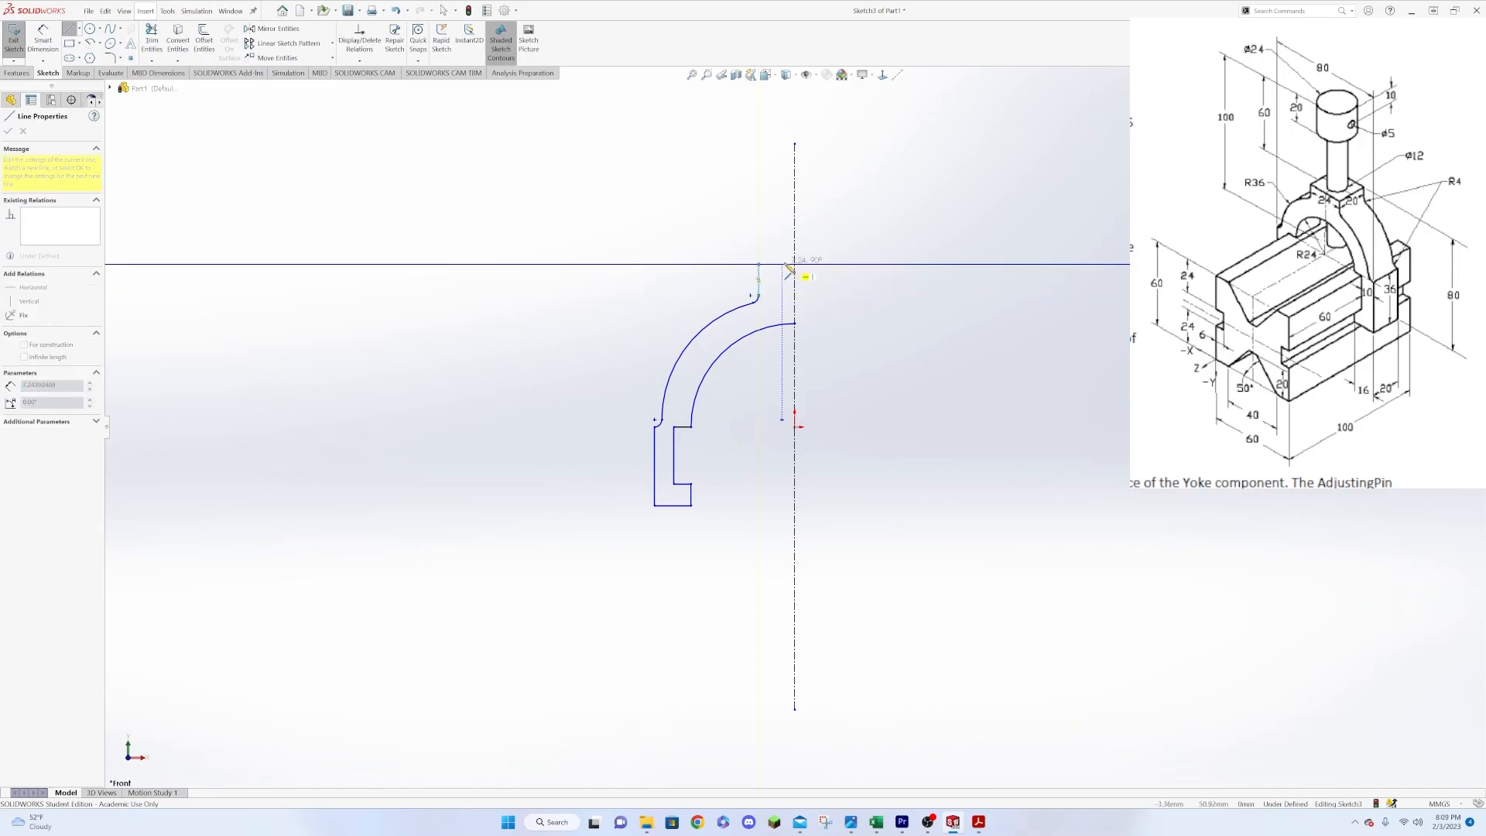
pyautogui.click(795, 265)
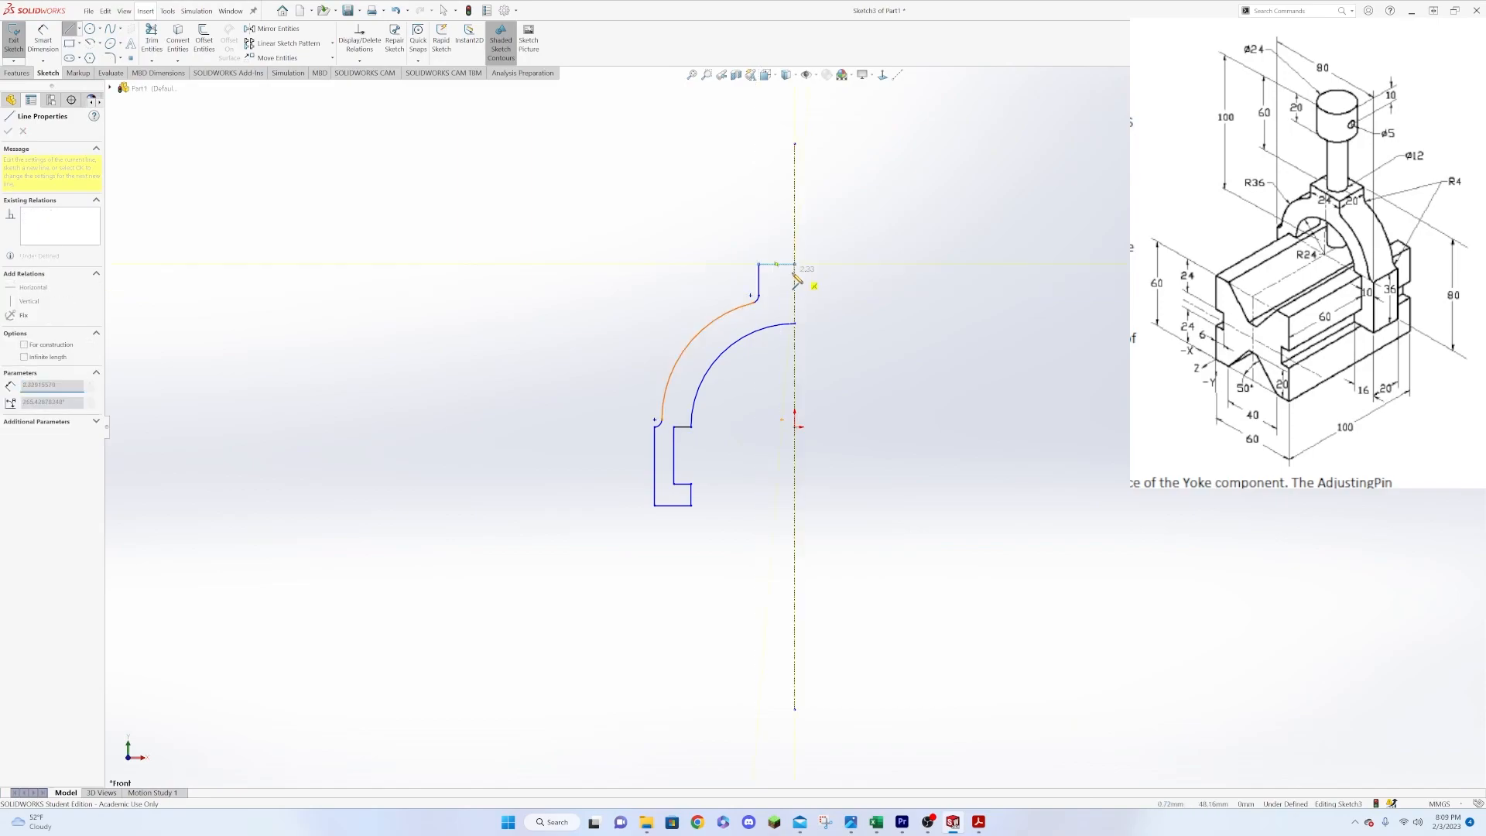
pyautogui.press('Escape')
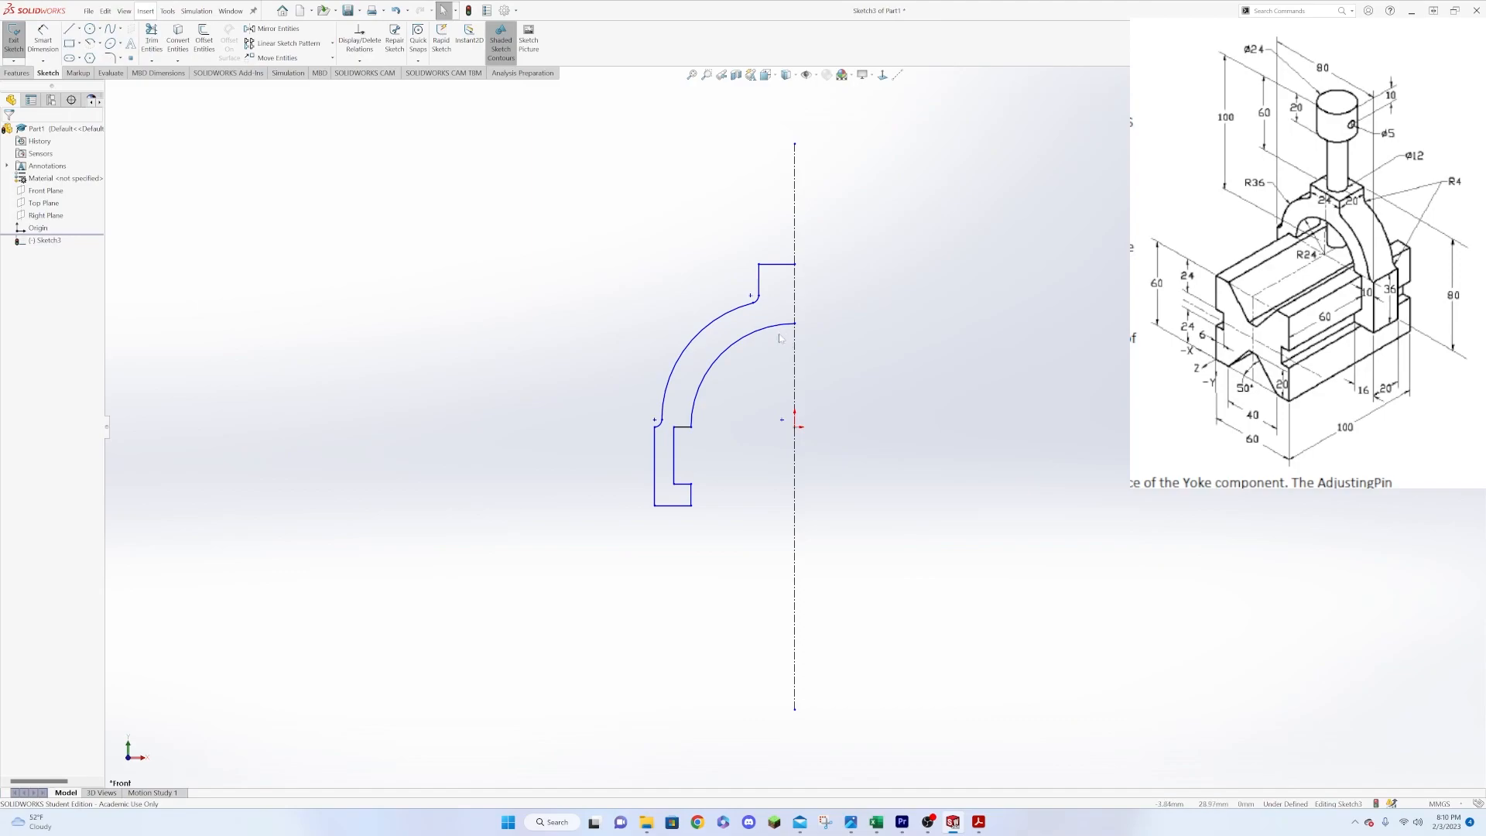
# Make the outer arc's center coincident with the origin and move the leg's inner vertical line slightly toward the centerline.
pyautogui.click(781, 420)
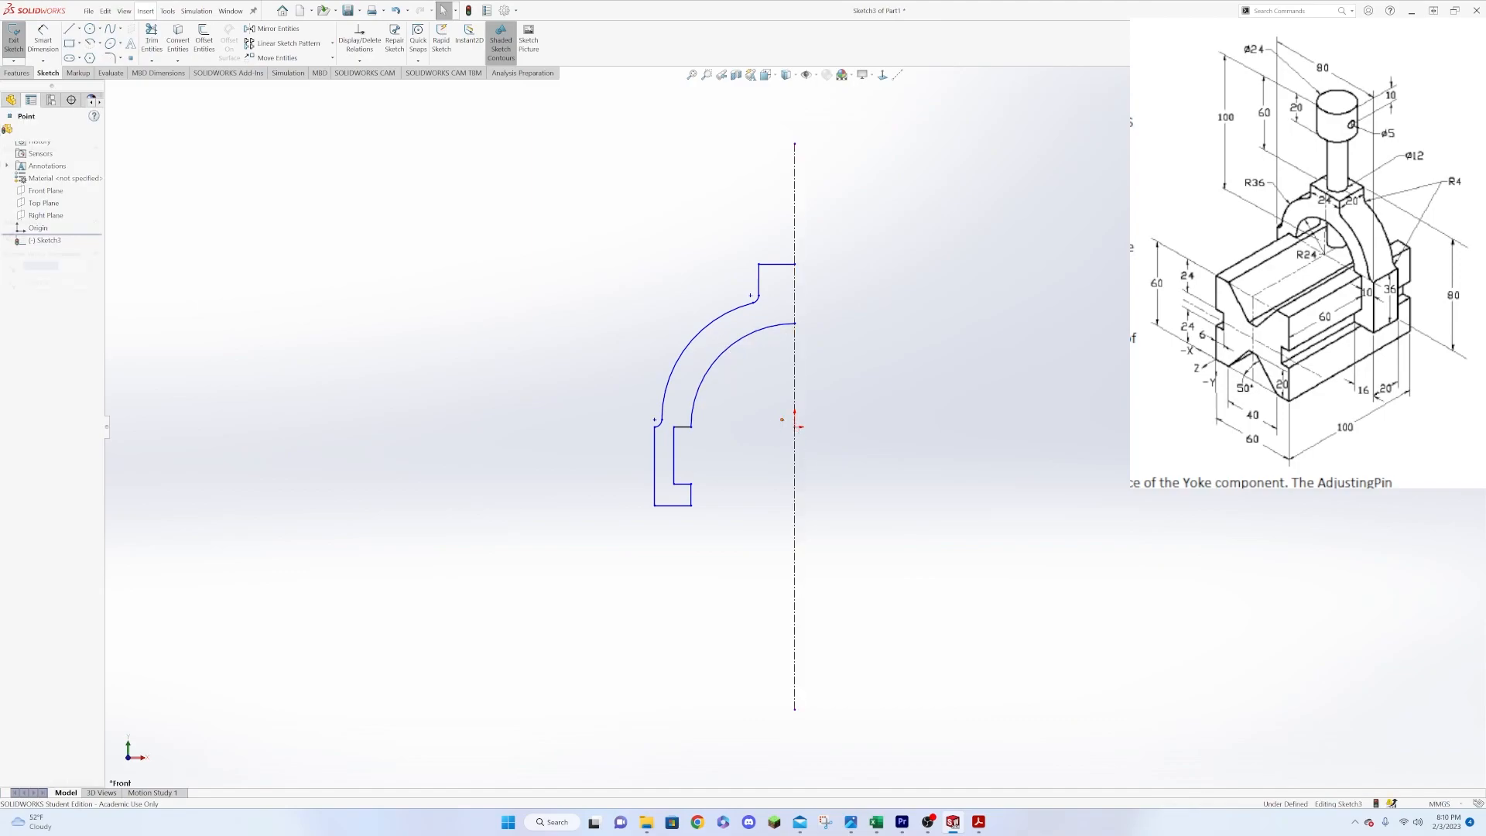
pyautogui.keyDown('ctrl'); pyautogui.click(795, 426); pyautogui.keyUp('ctrl')
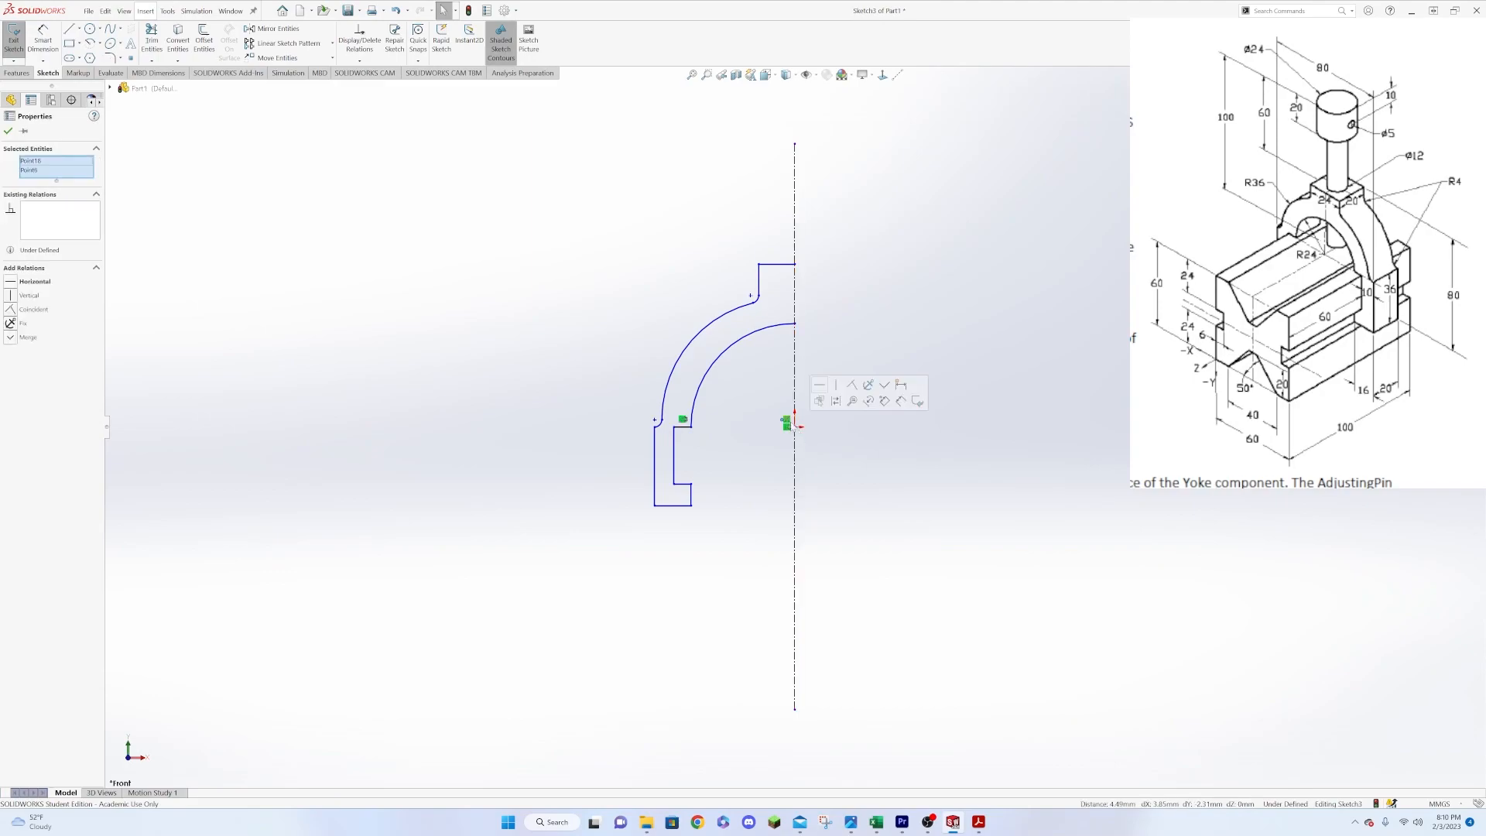
pyautogui.click(13, 310)
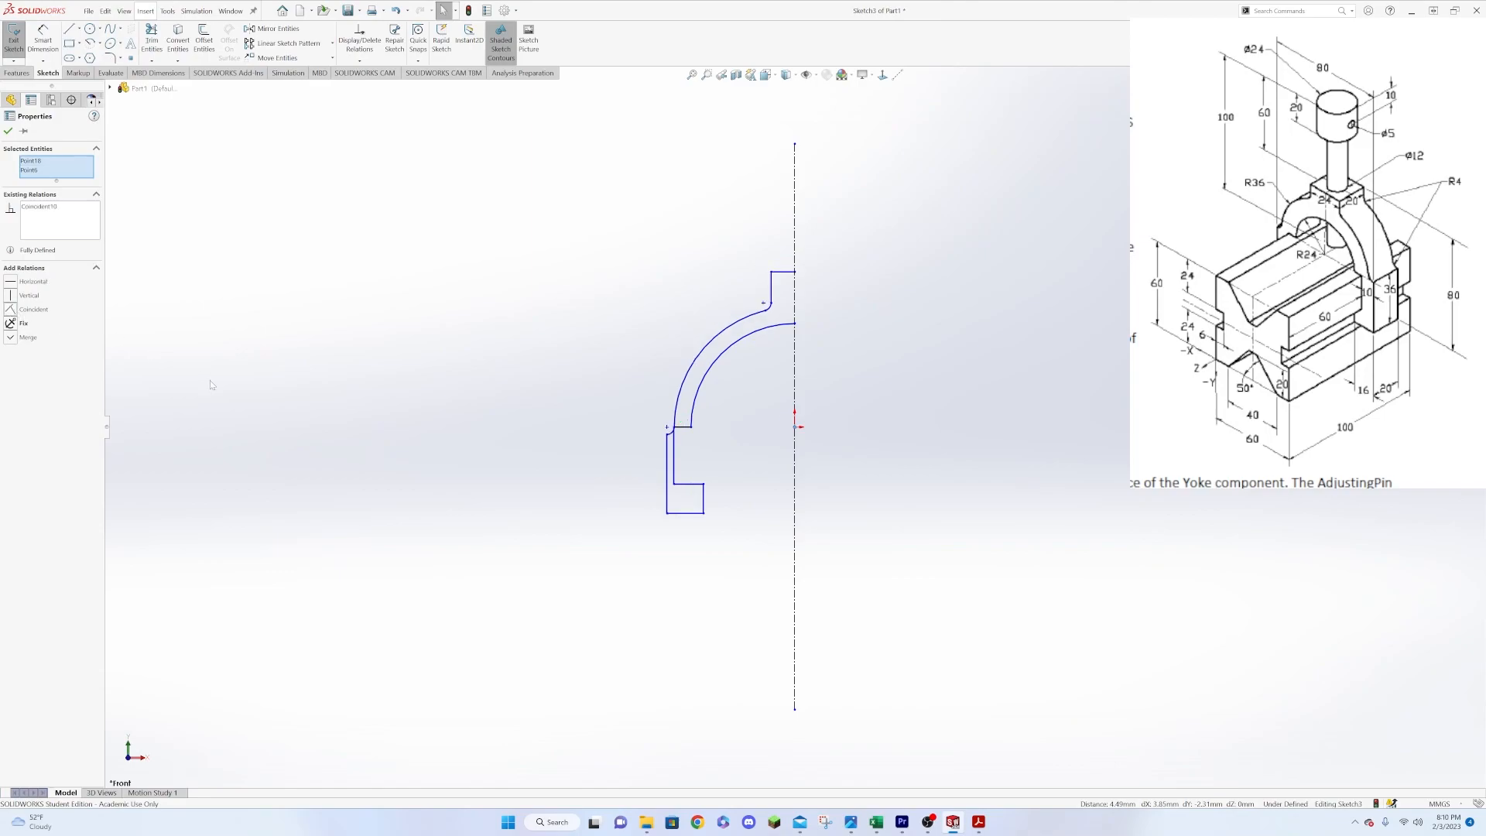
pyautogui.click(7, 130)
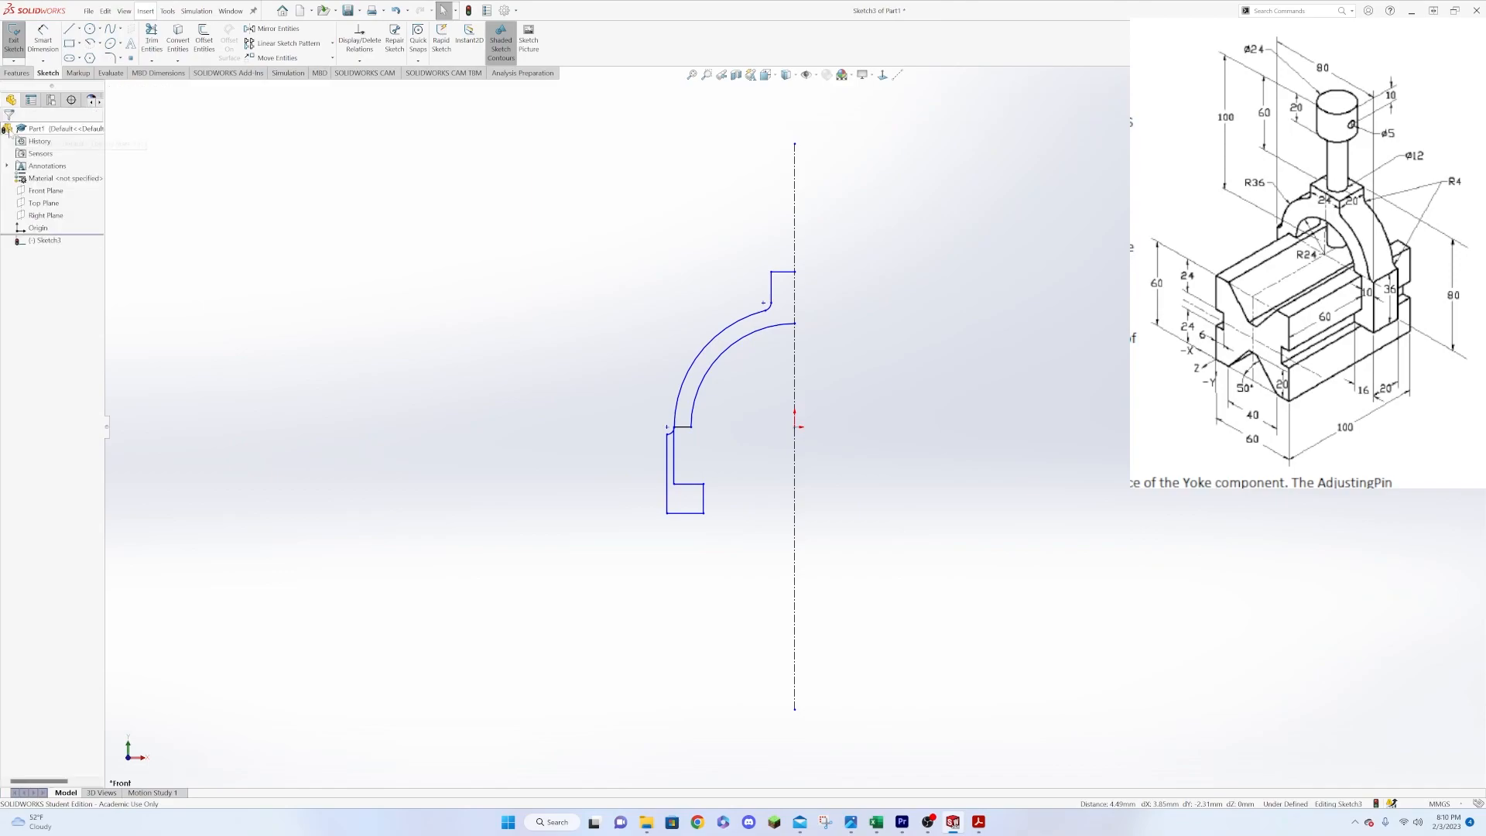
pyautogui.click(676, 469)
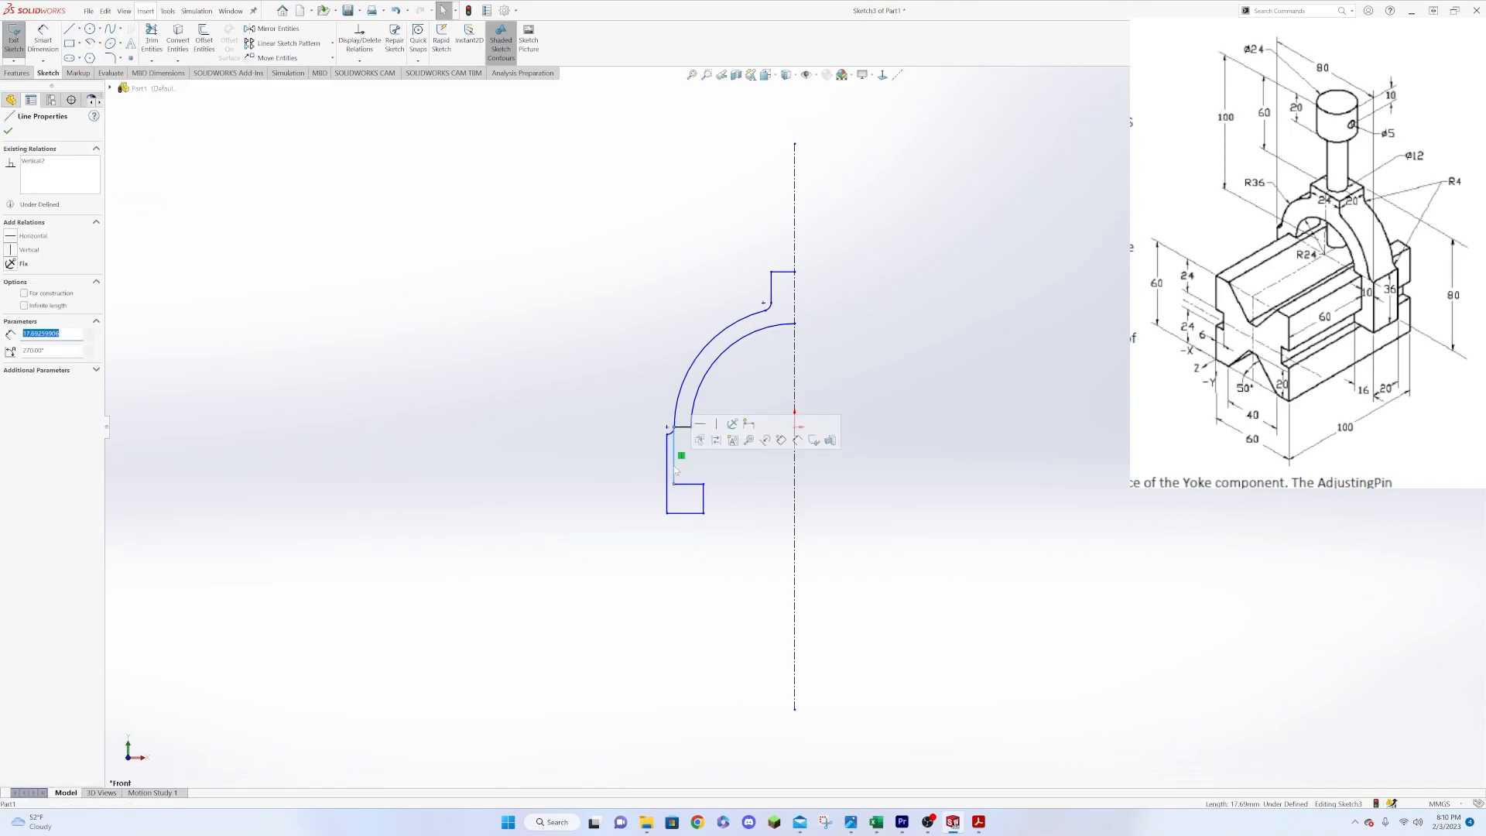
pyautogui.moveTo(676, 468); pyautogui.dragTo(685, 471)
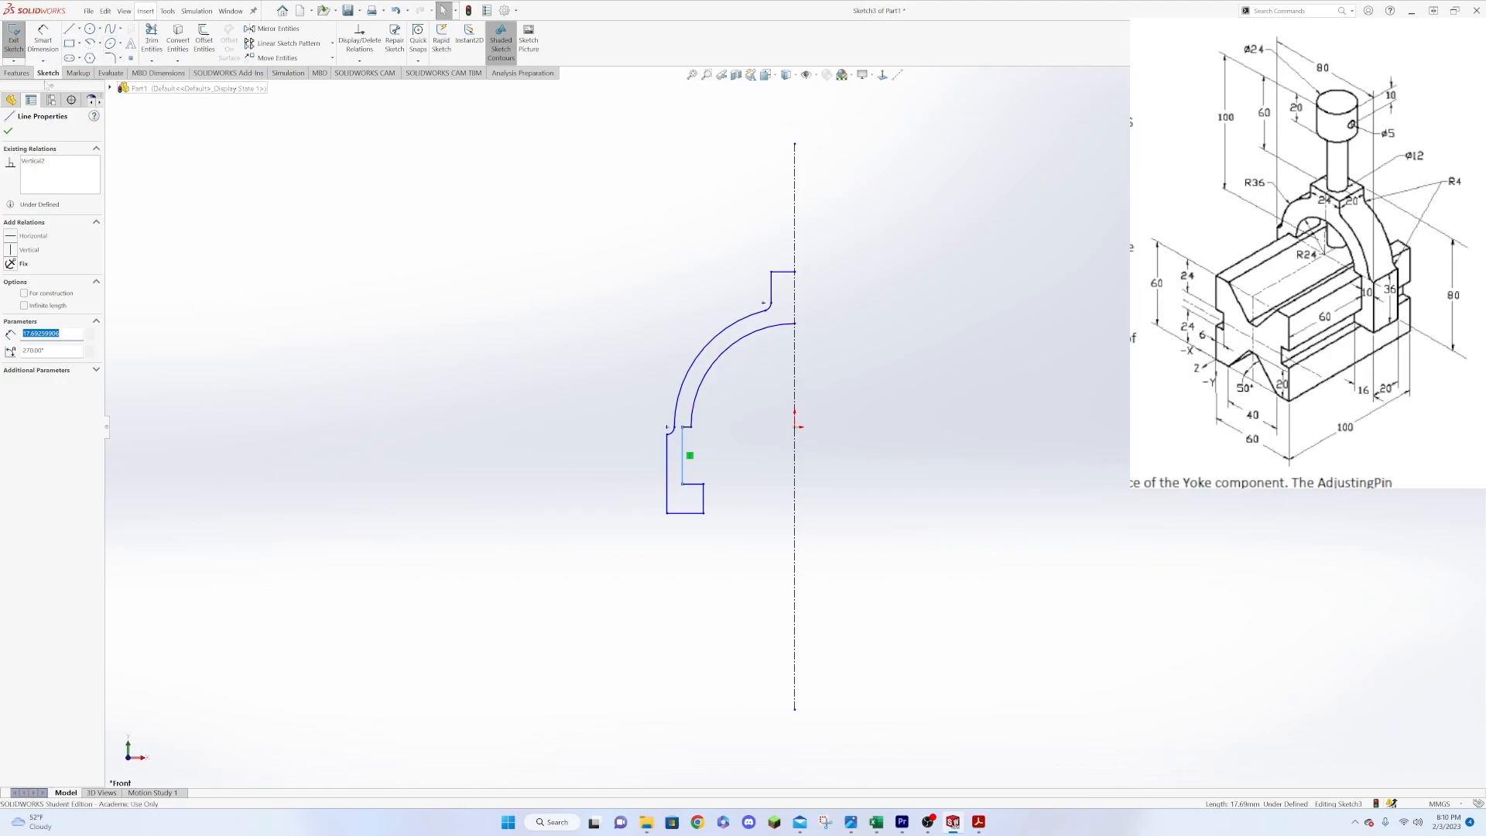
# Dimension the inner arc's radius as 24 mm and the outer arc's radius as 36 mm.
pyautogui.click(44, 42)
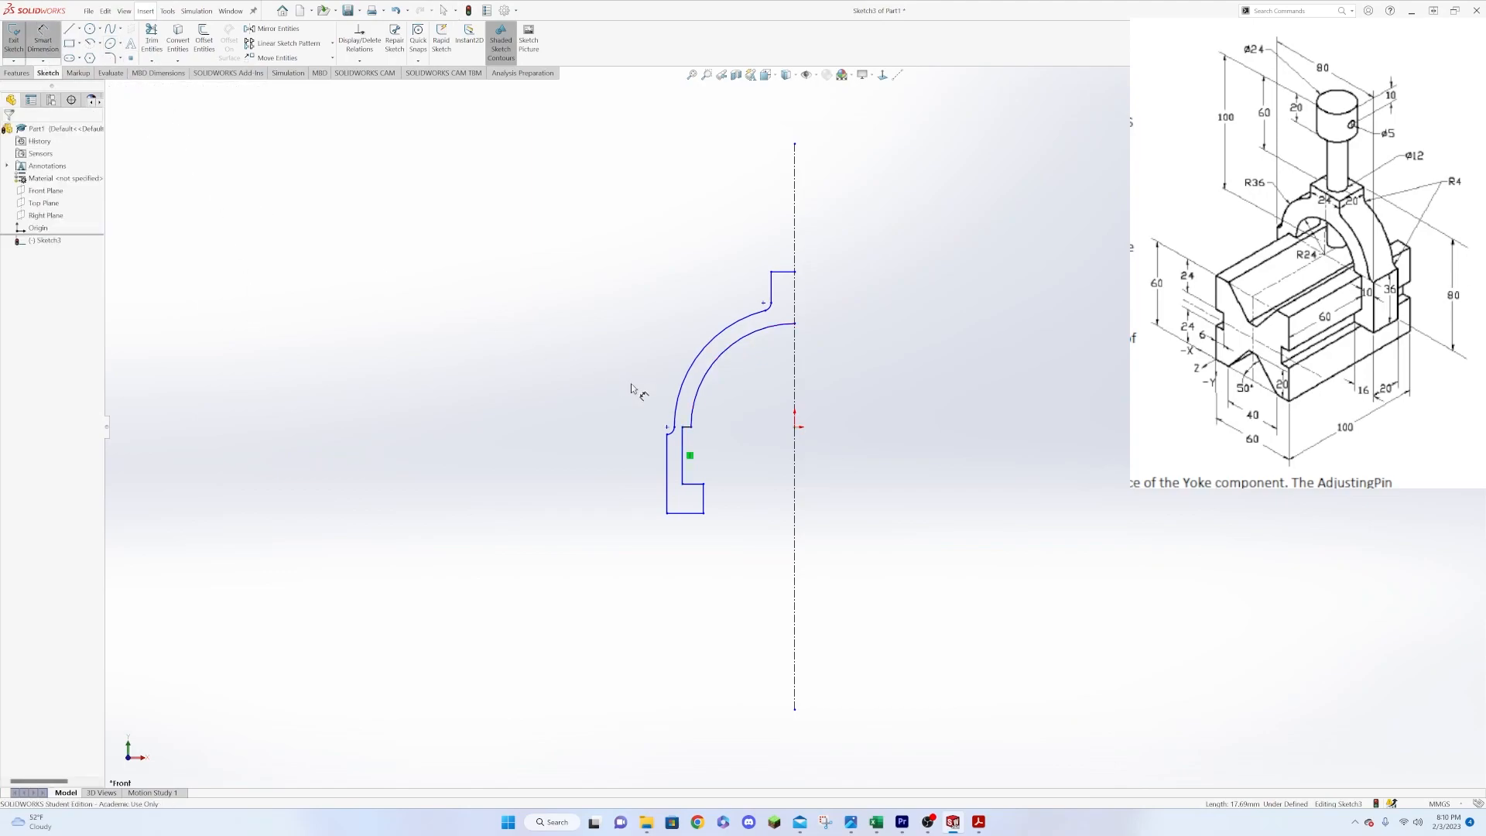
pyautogui.click(740, 343)
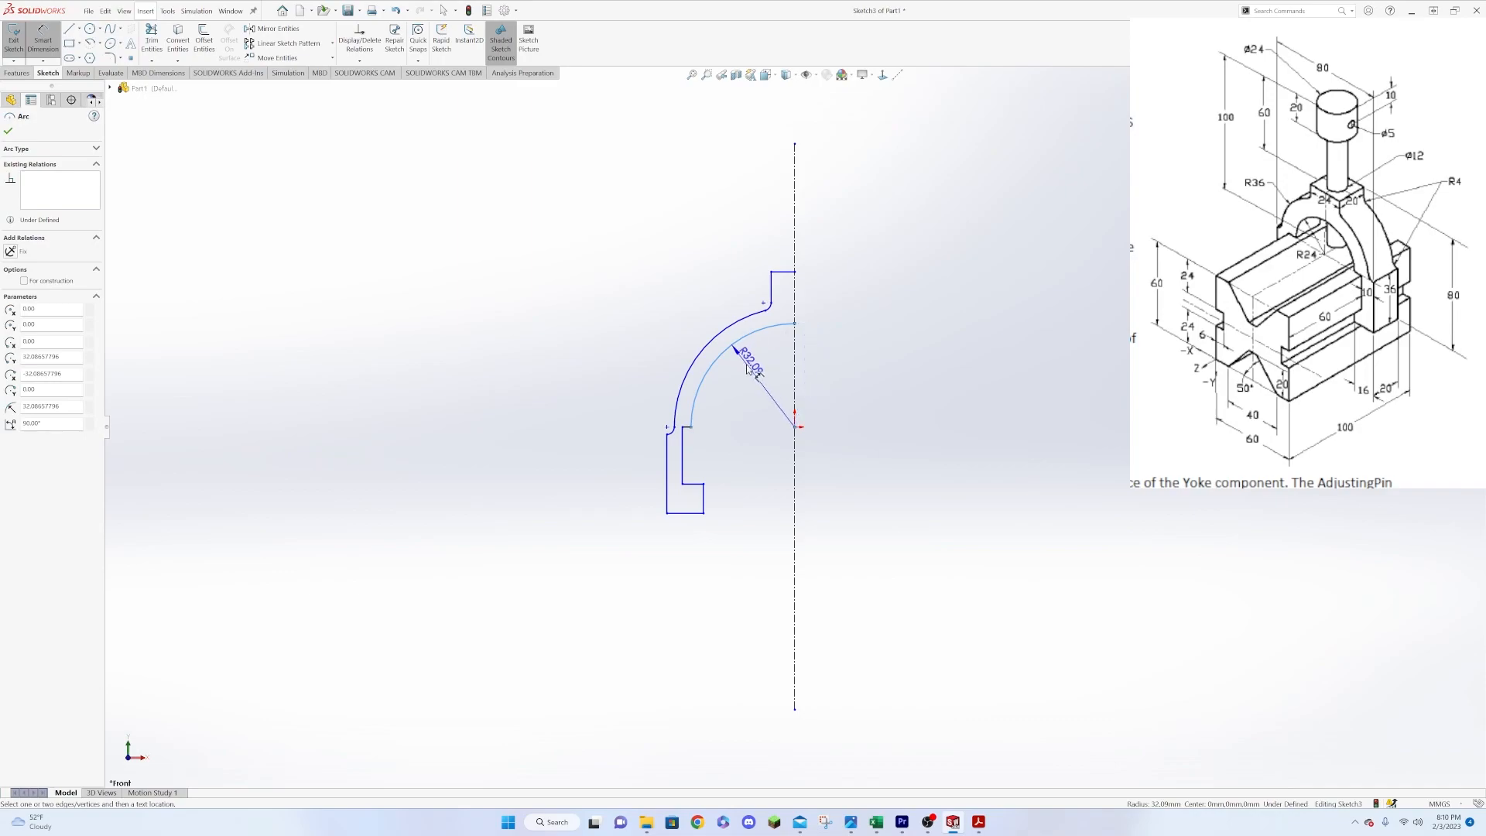
pyautogui.write('24')
pyautogui.press('Return')
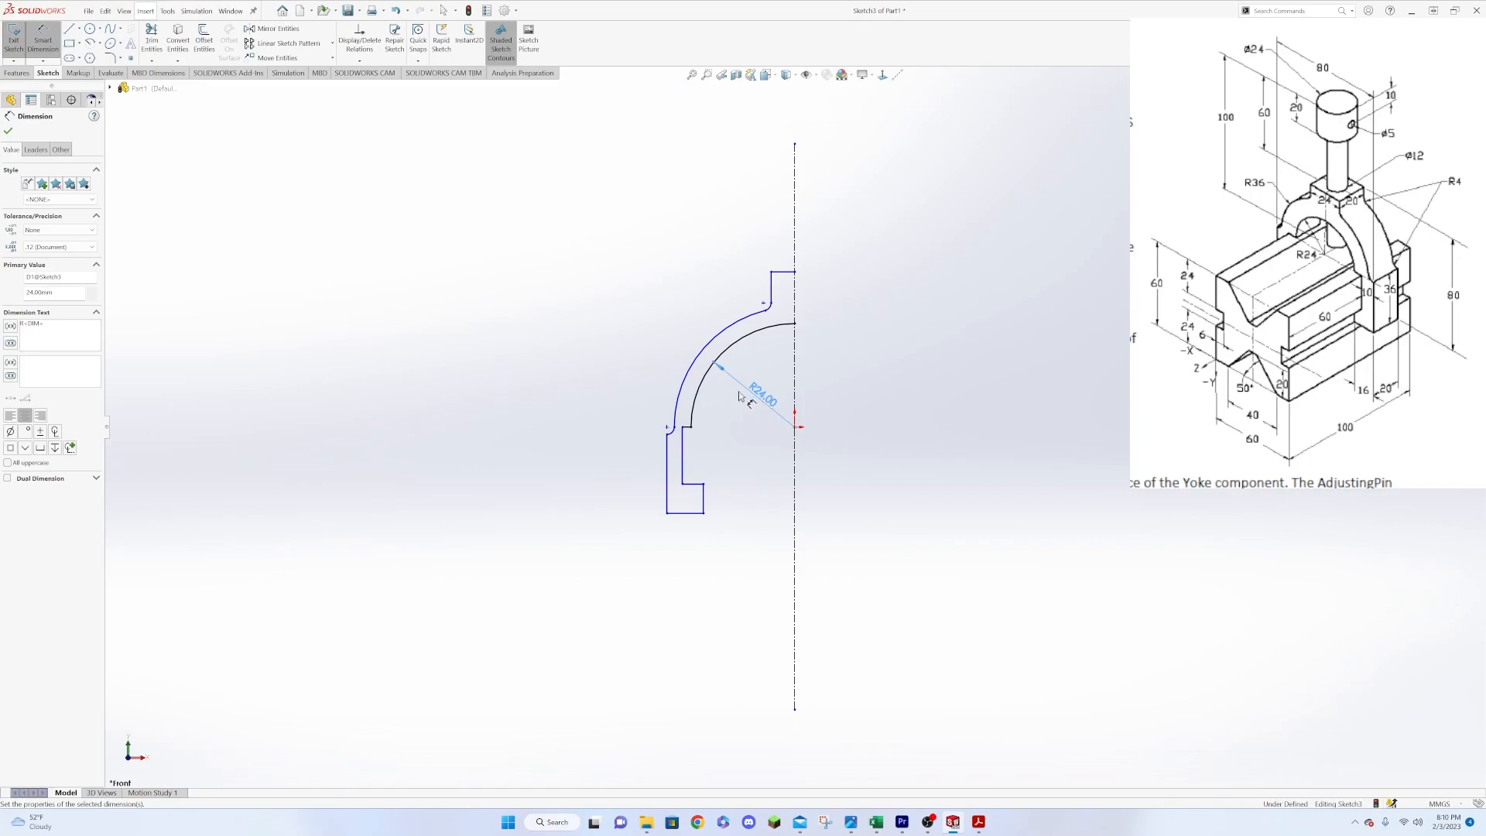
pyautogui.click(720, 340)
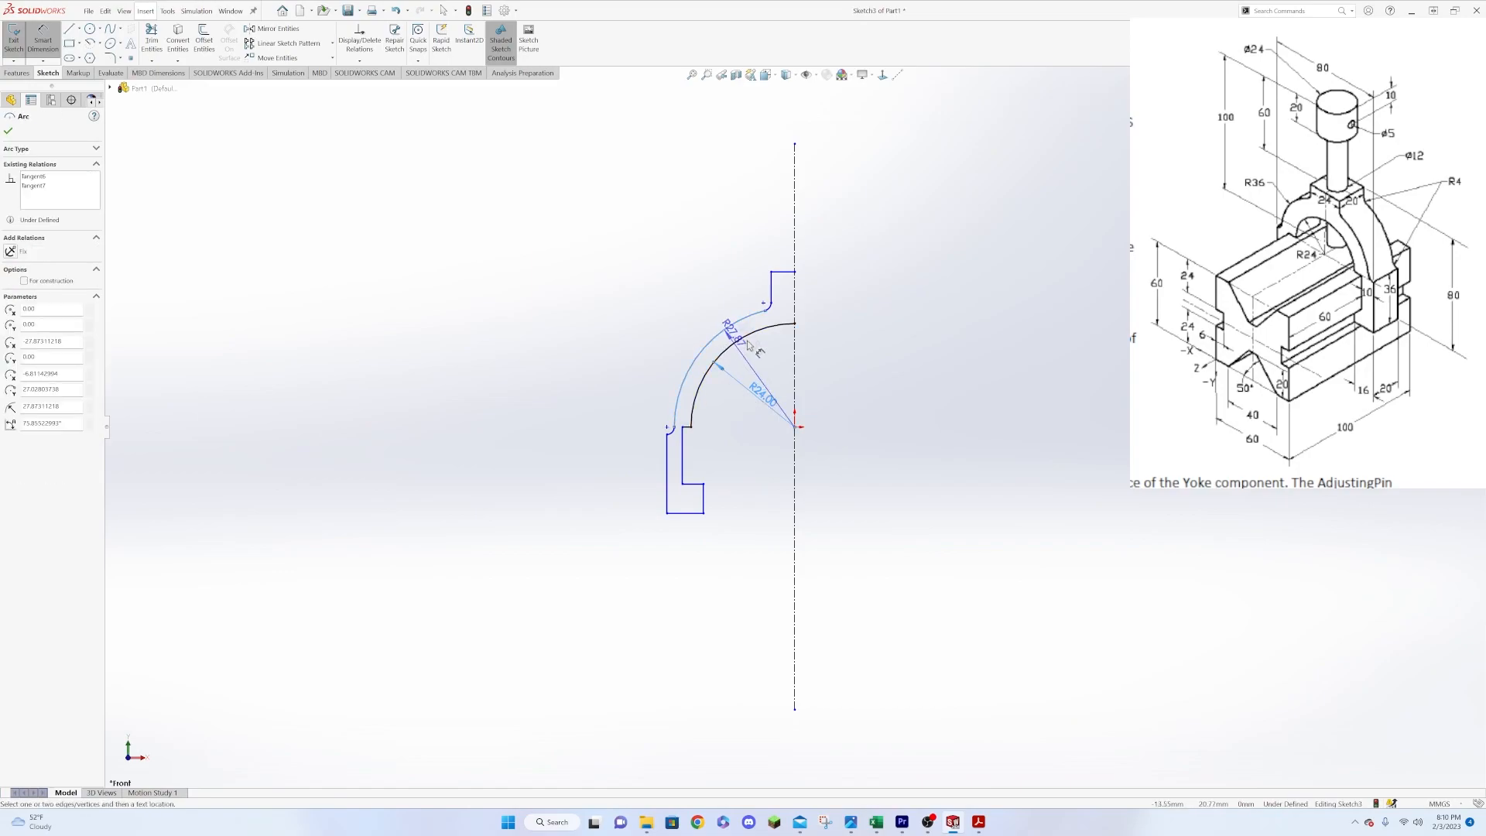
pyautogui.click(740, 329)
pyautogui.write('36')
pyautogui.press('Return')
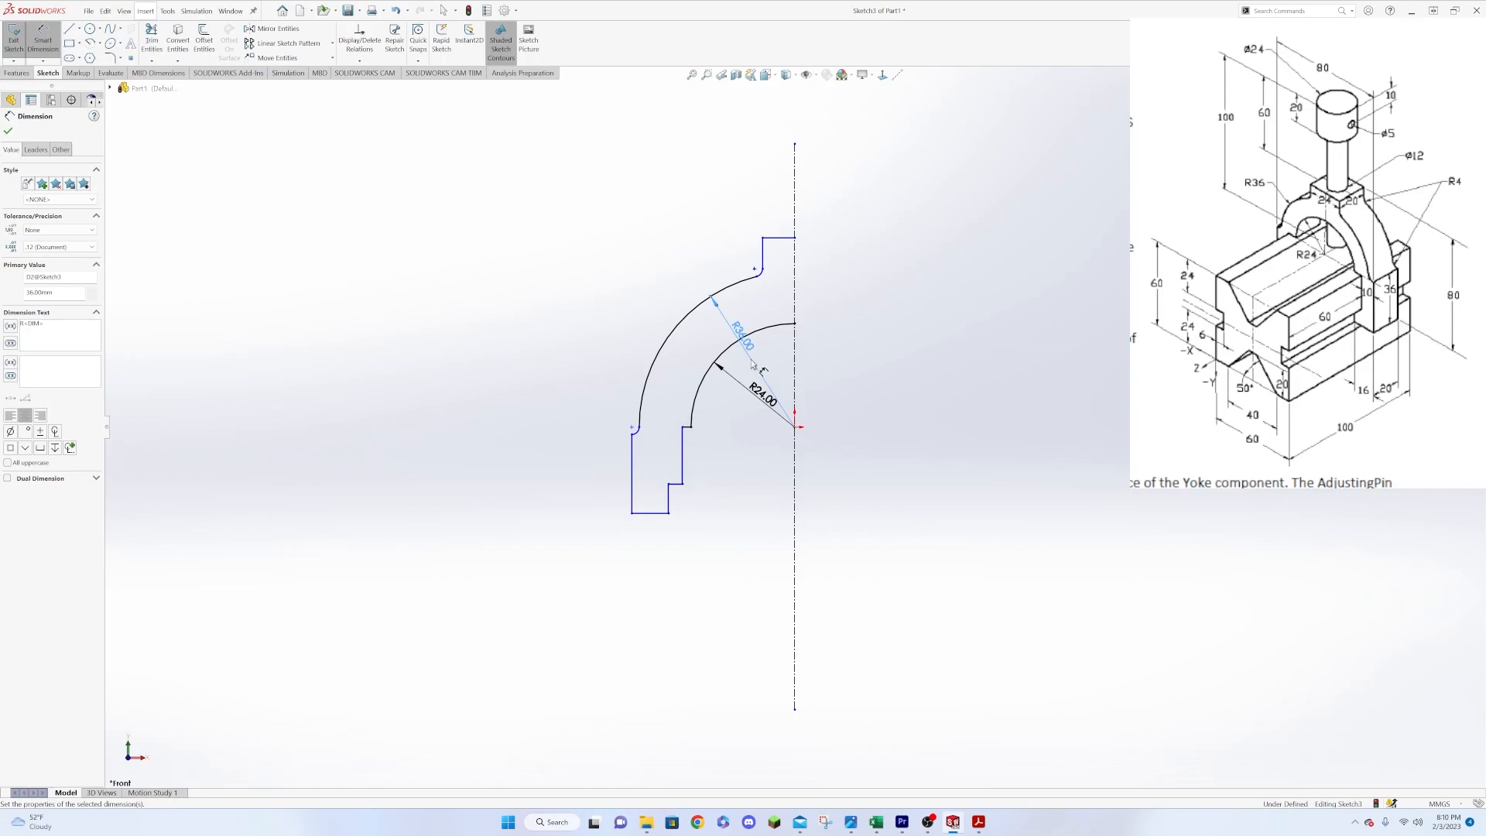
# Dimension the leg's bottom edge as 16 mm and the distance between its outer and inner vertical lines as 10 mm.
pyautogui.click(651, 517)
pyautogui.click(652, 587)
pyautogui.write('16')
pyautogui.press('Return')
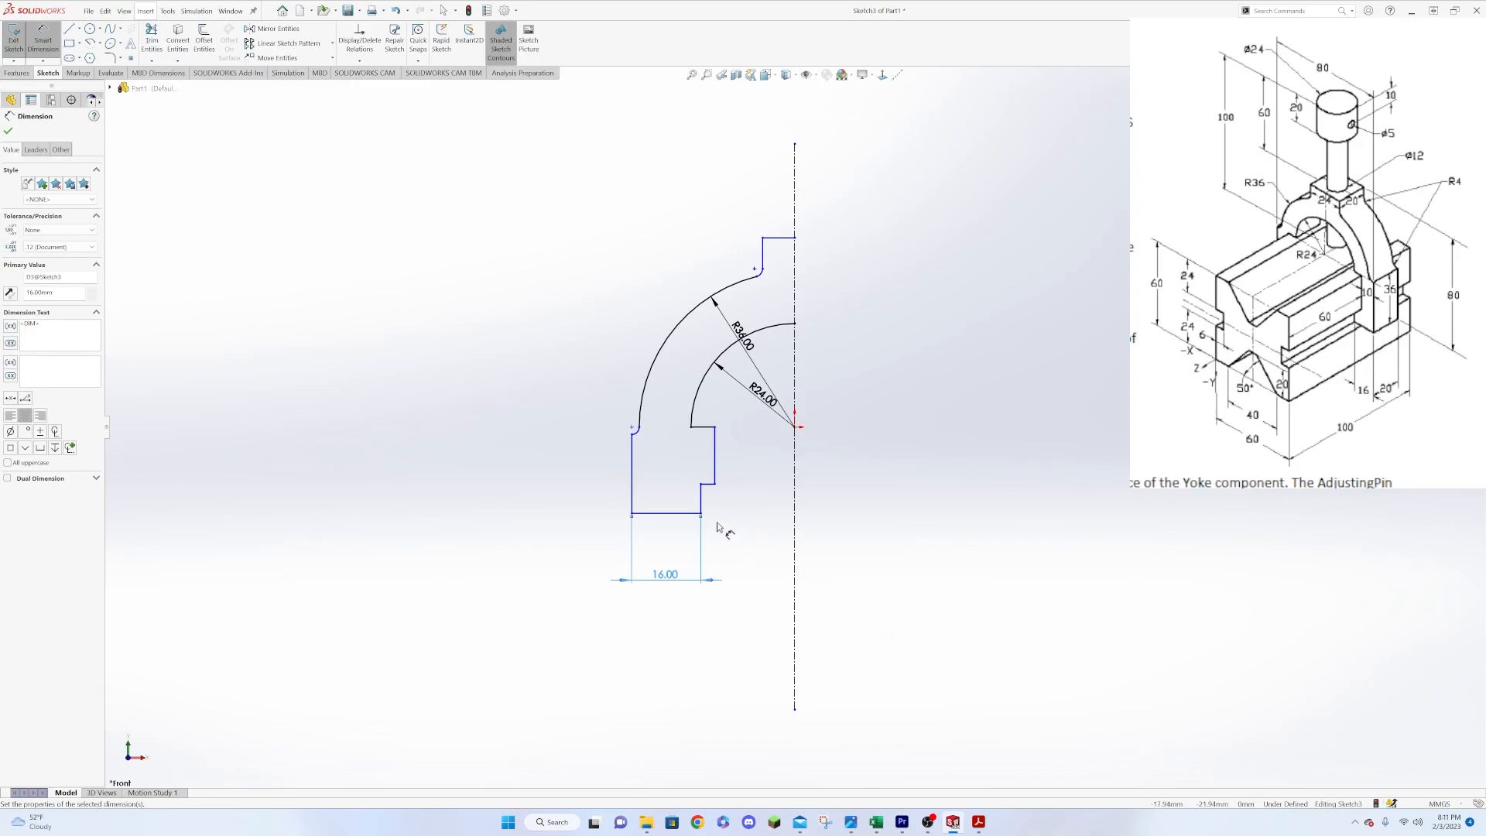
pyautogui.click(633, 467)
pyautogui.click(714, 464)
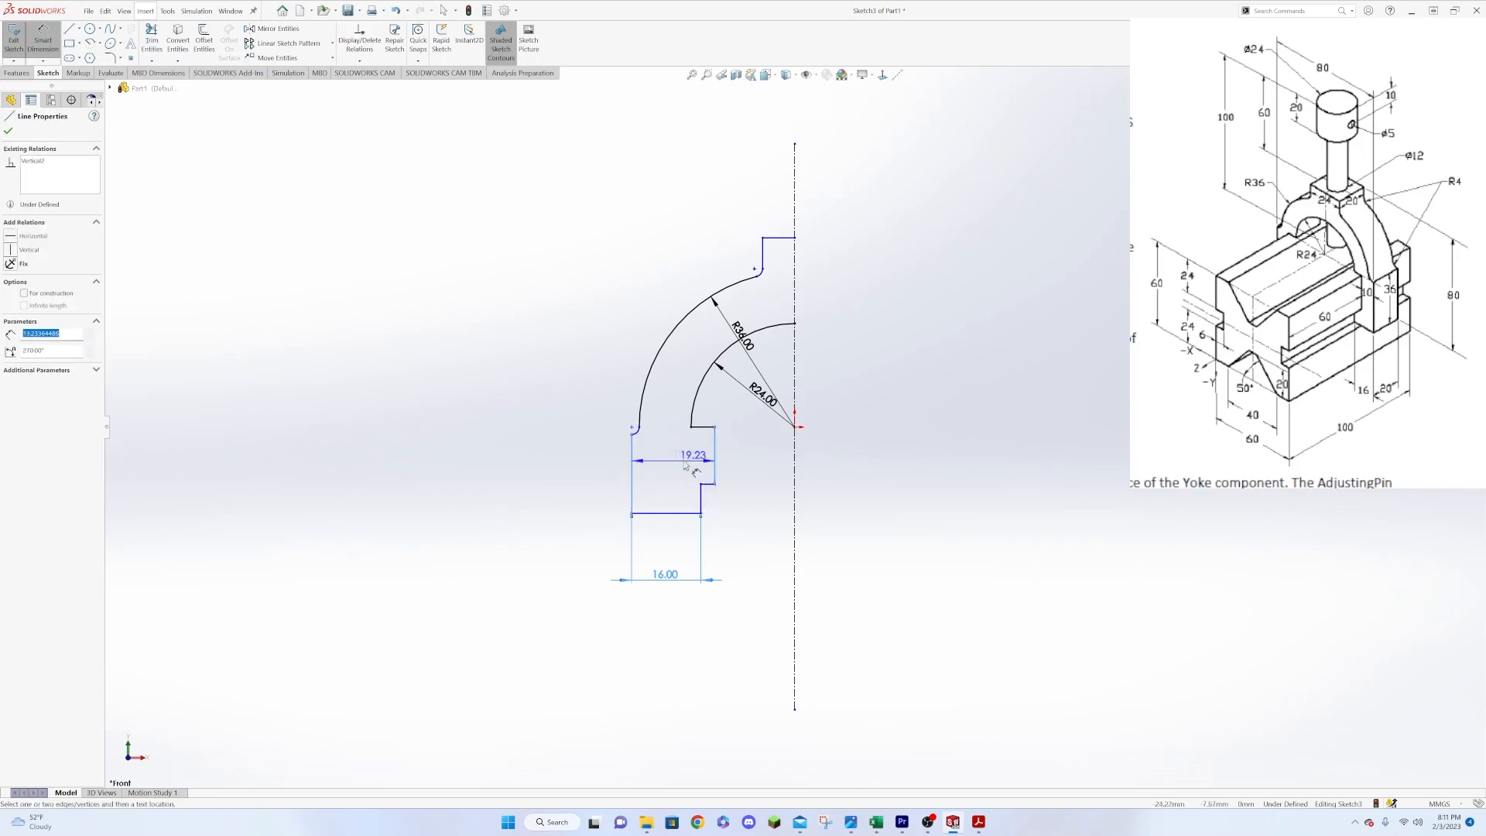
pyautogui.click(686, 465)
pyautogui.write('10')
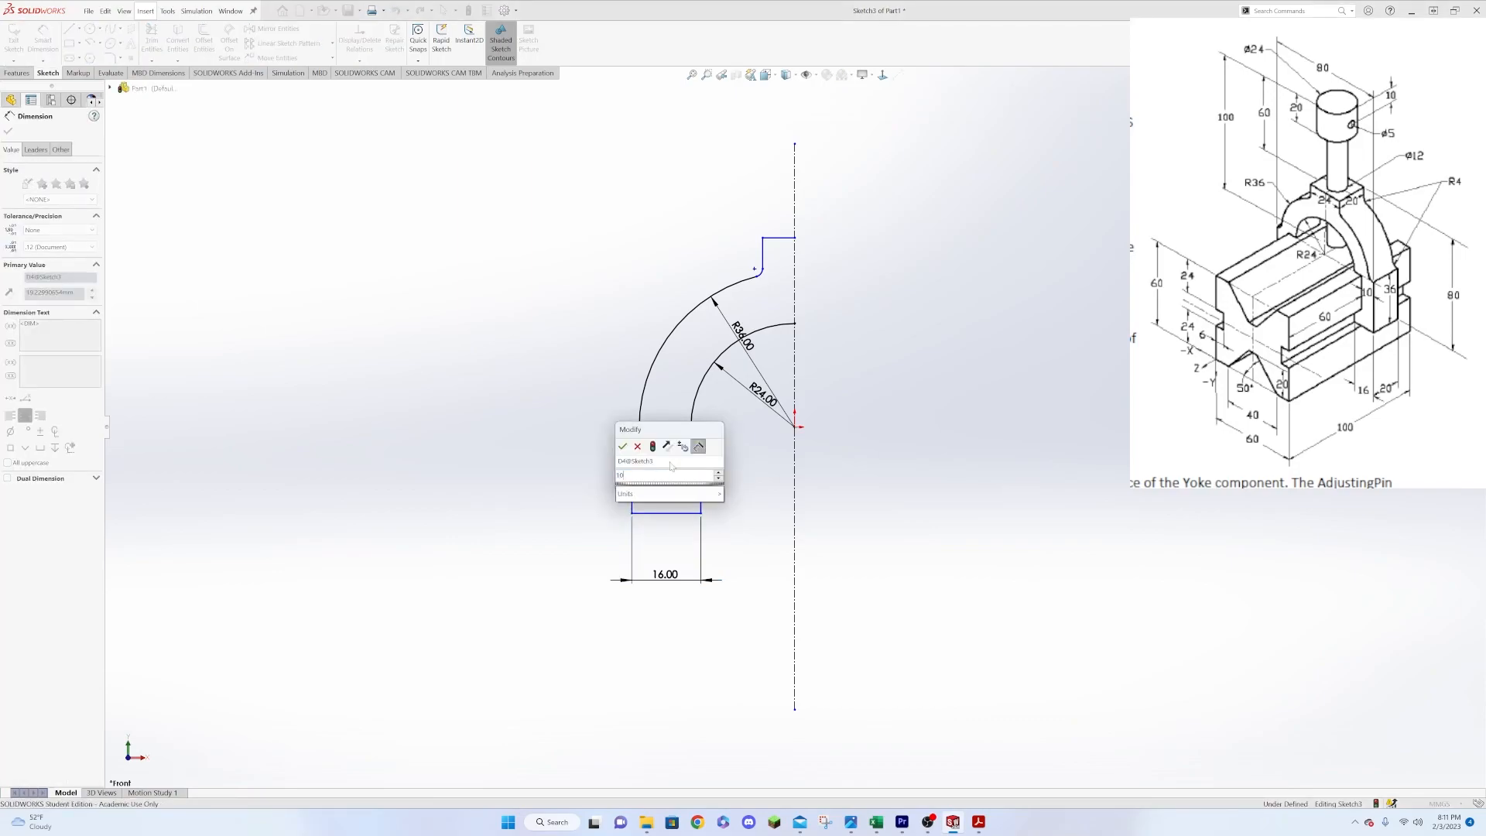
pyautogui.press('Return')
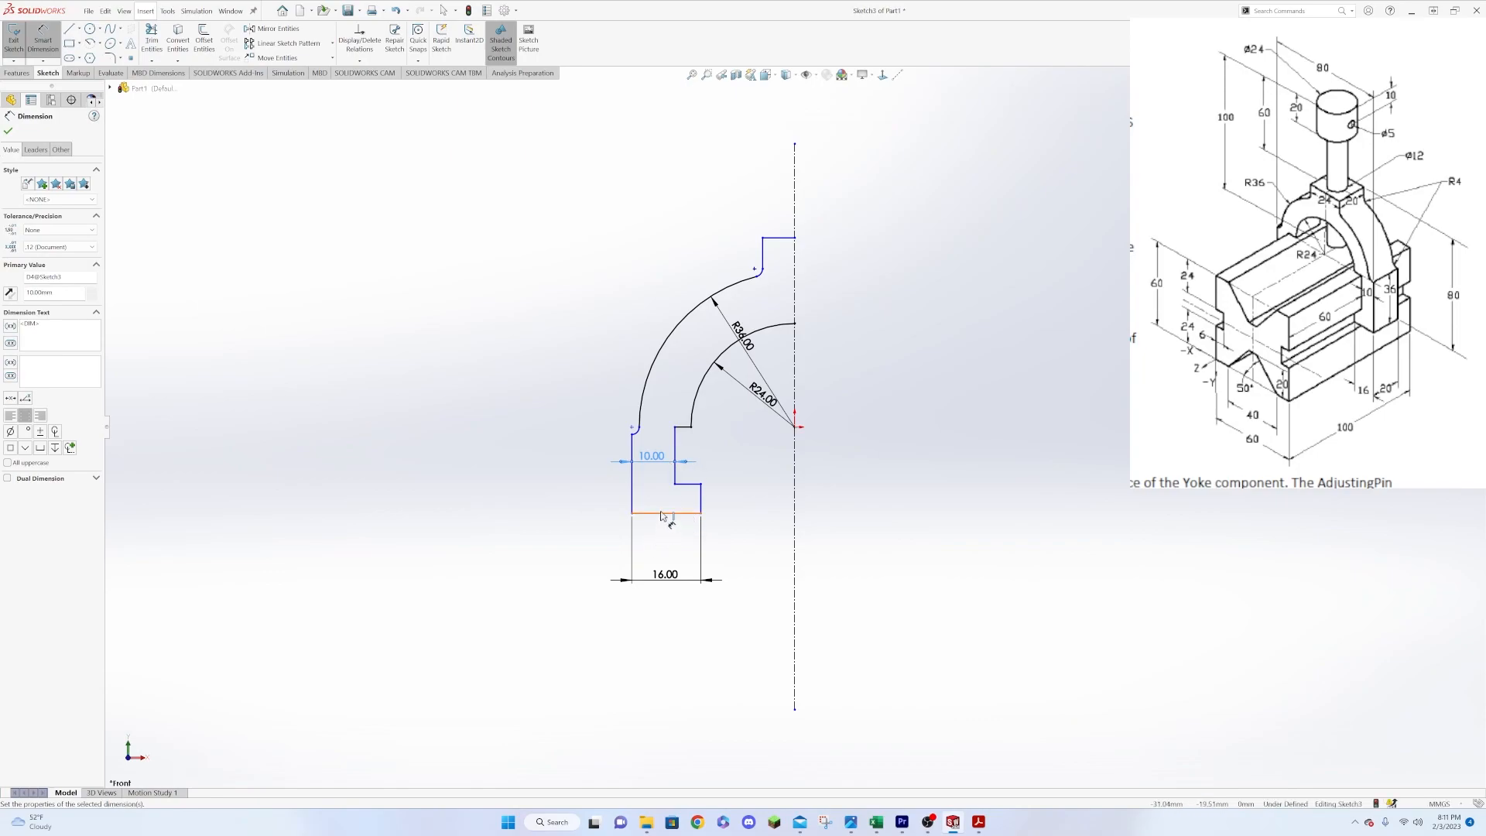
# Dimension the leg's outer vertical line as 36 mm and the height of the notch on its inner side as 24 mm.
pyautogui.click(632, 488)
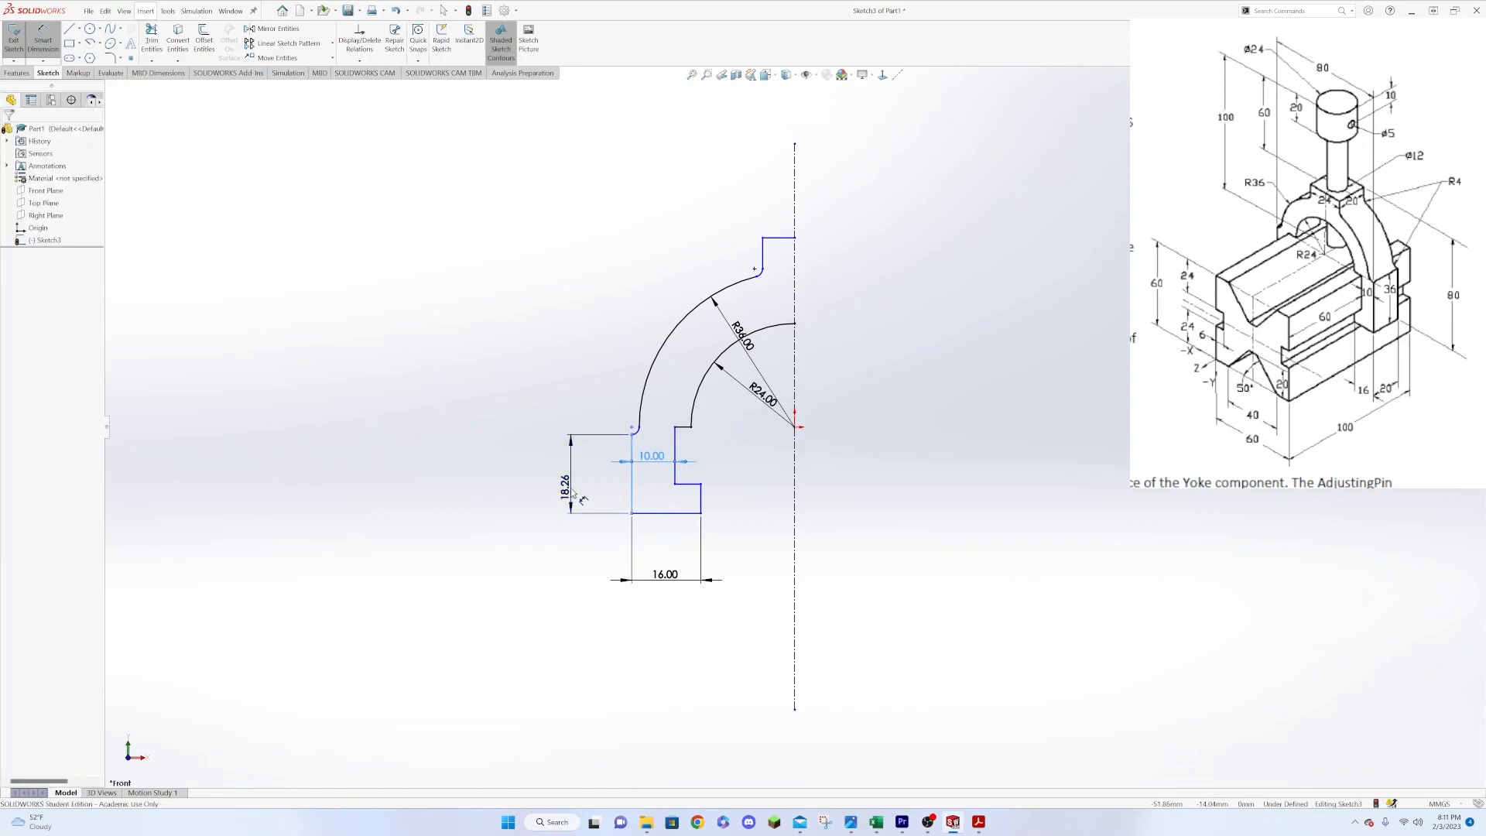
pyautogui.click(573, 496)
pyautogui.write('36')
pyautogui.press('Return')
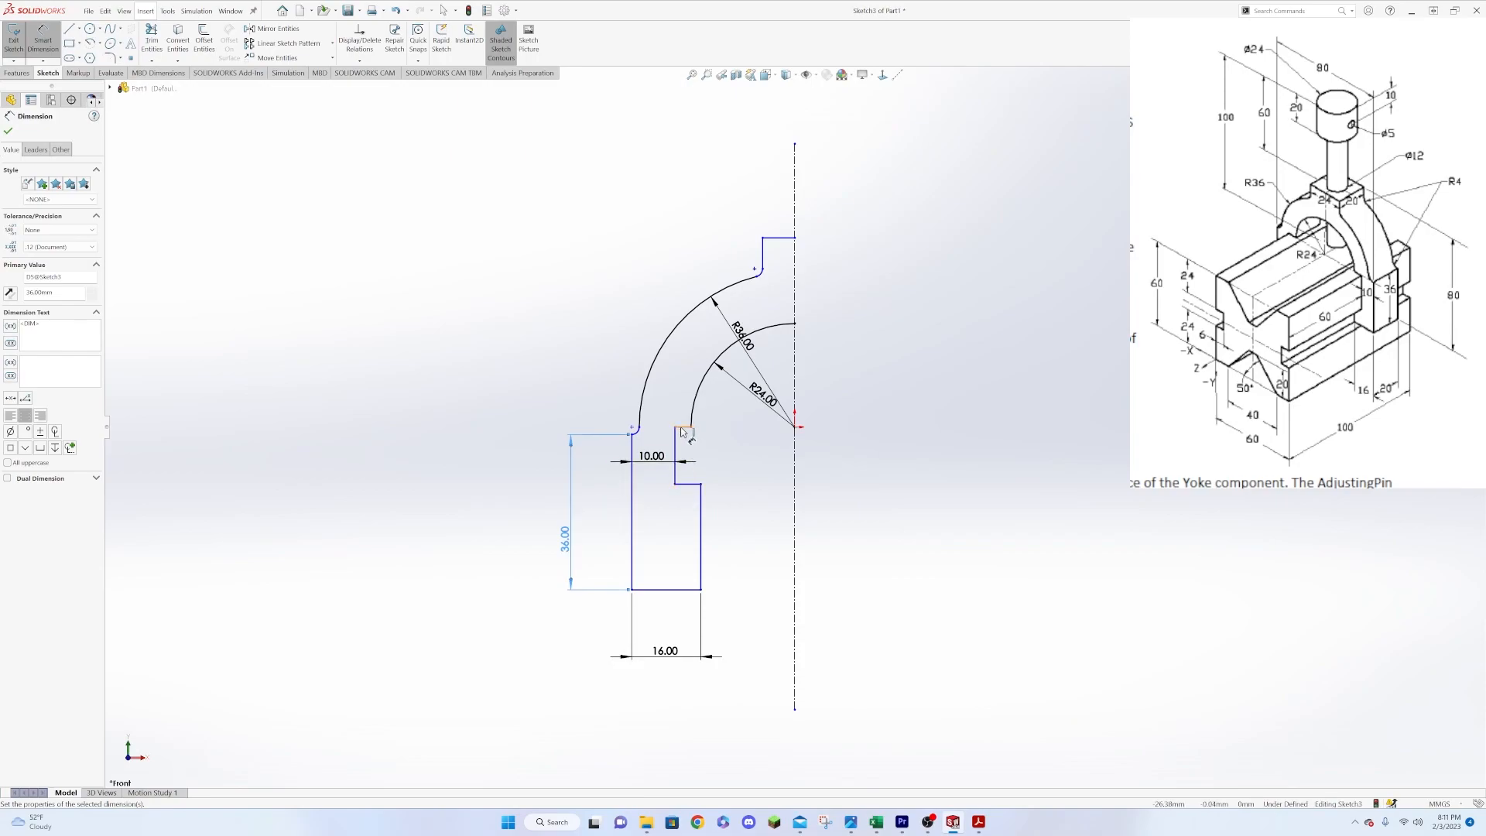
pyautogui.click(691, 484)
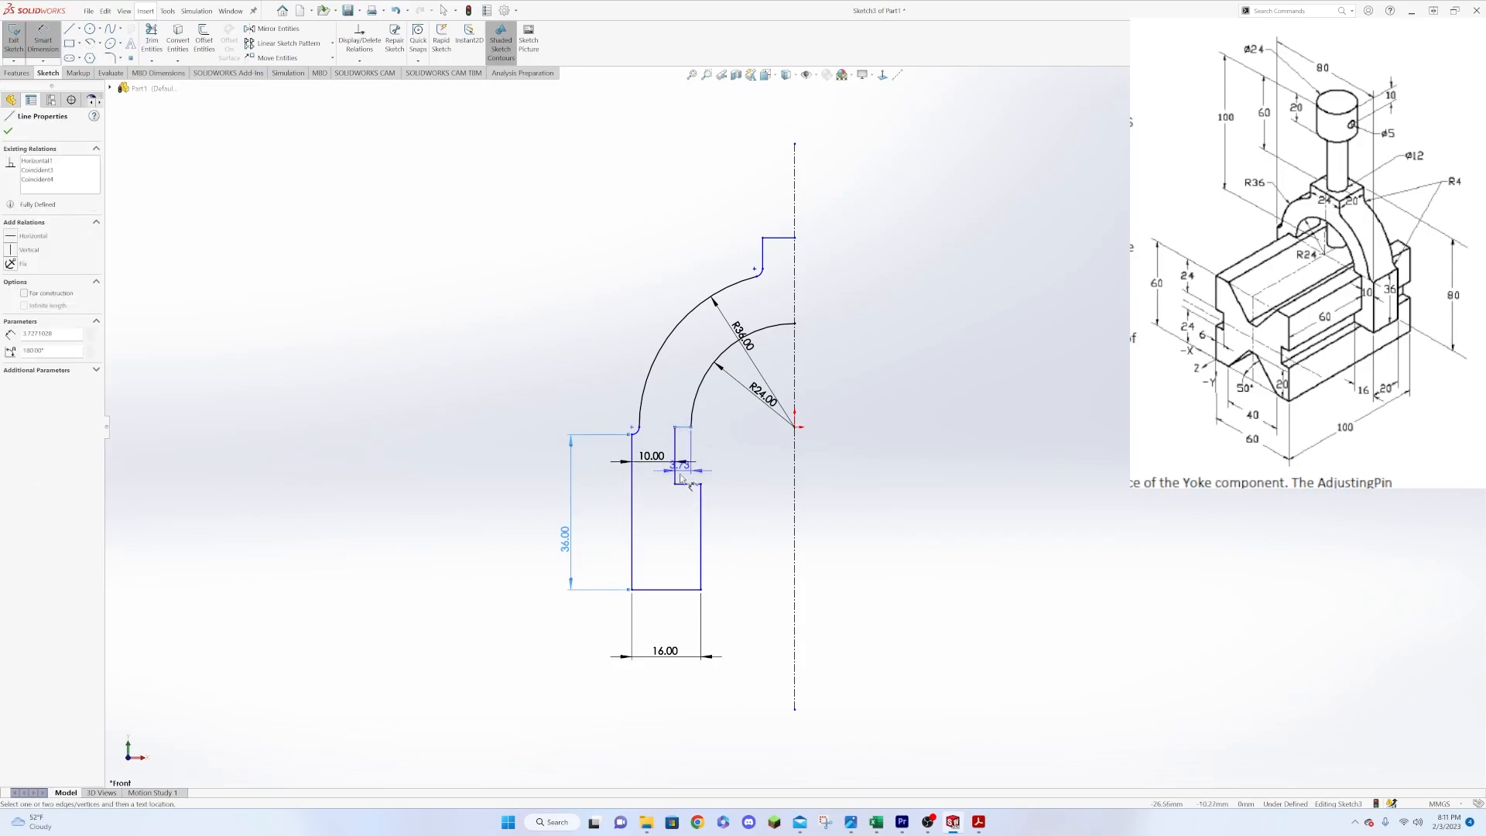
pyautogui.click(748, 489)
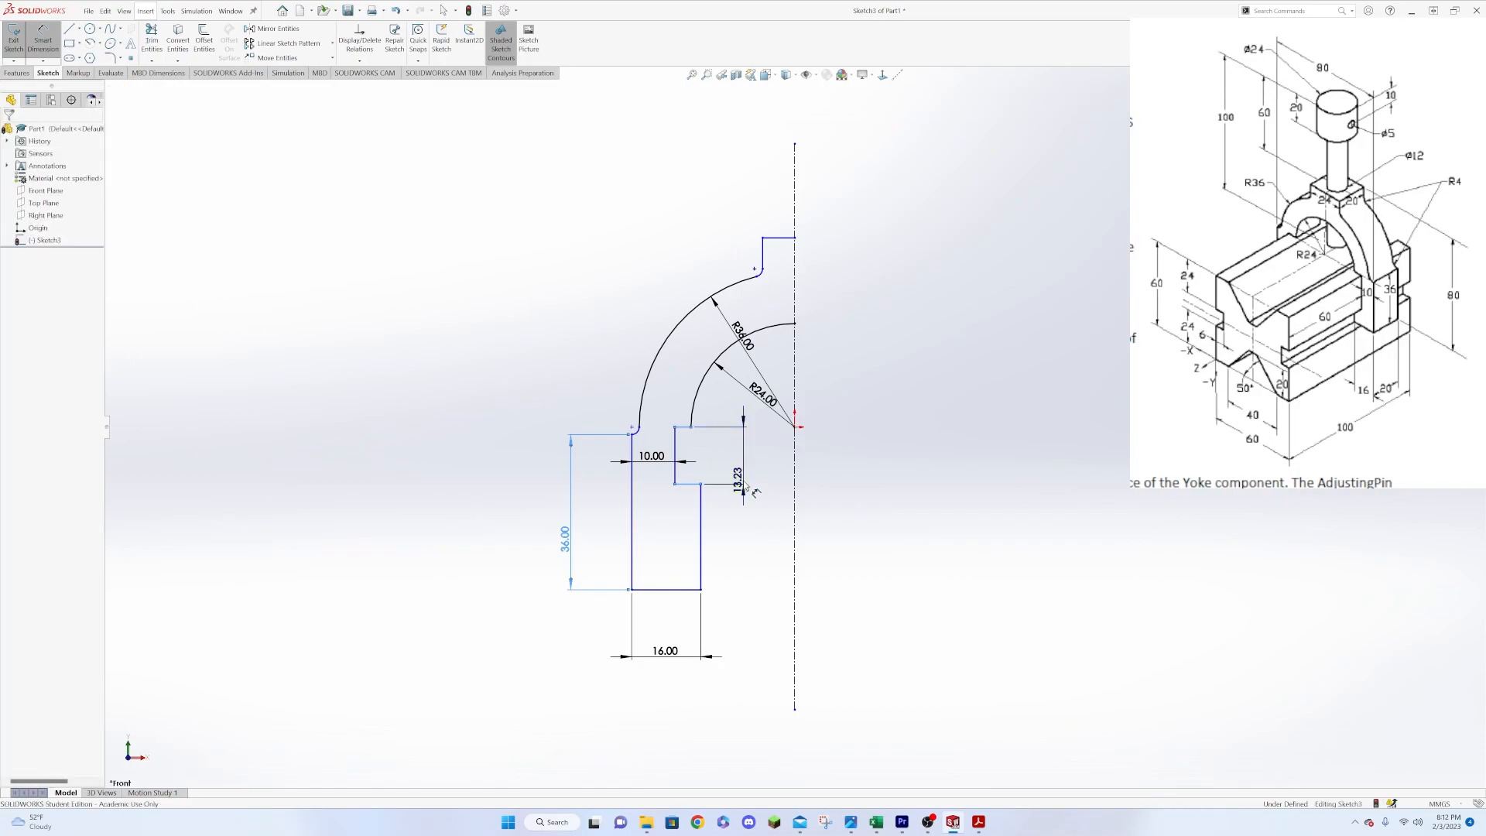
pyautogui.write('24')
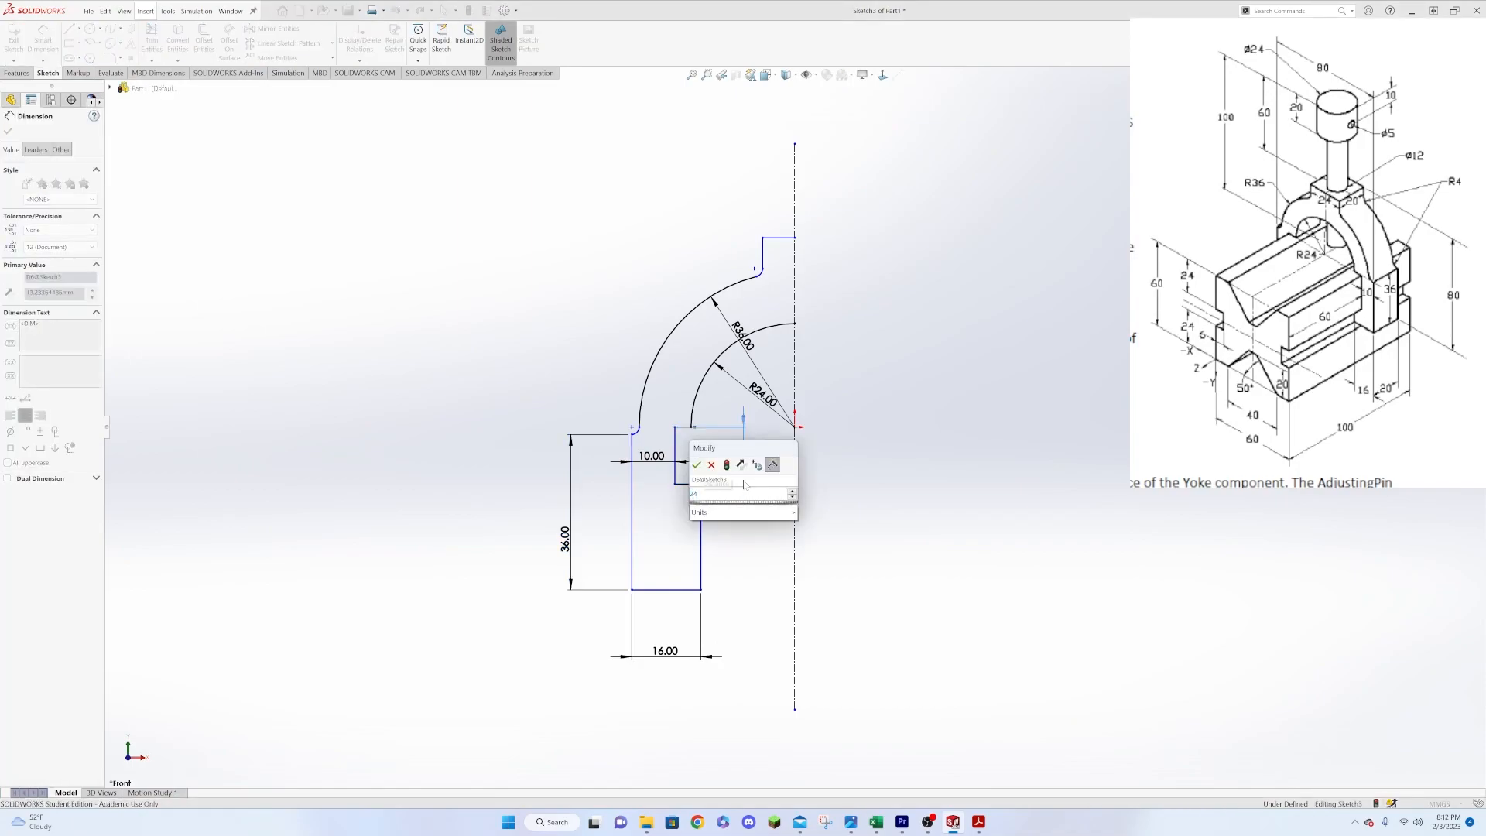
pyautogui.press('Return')
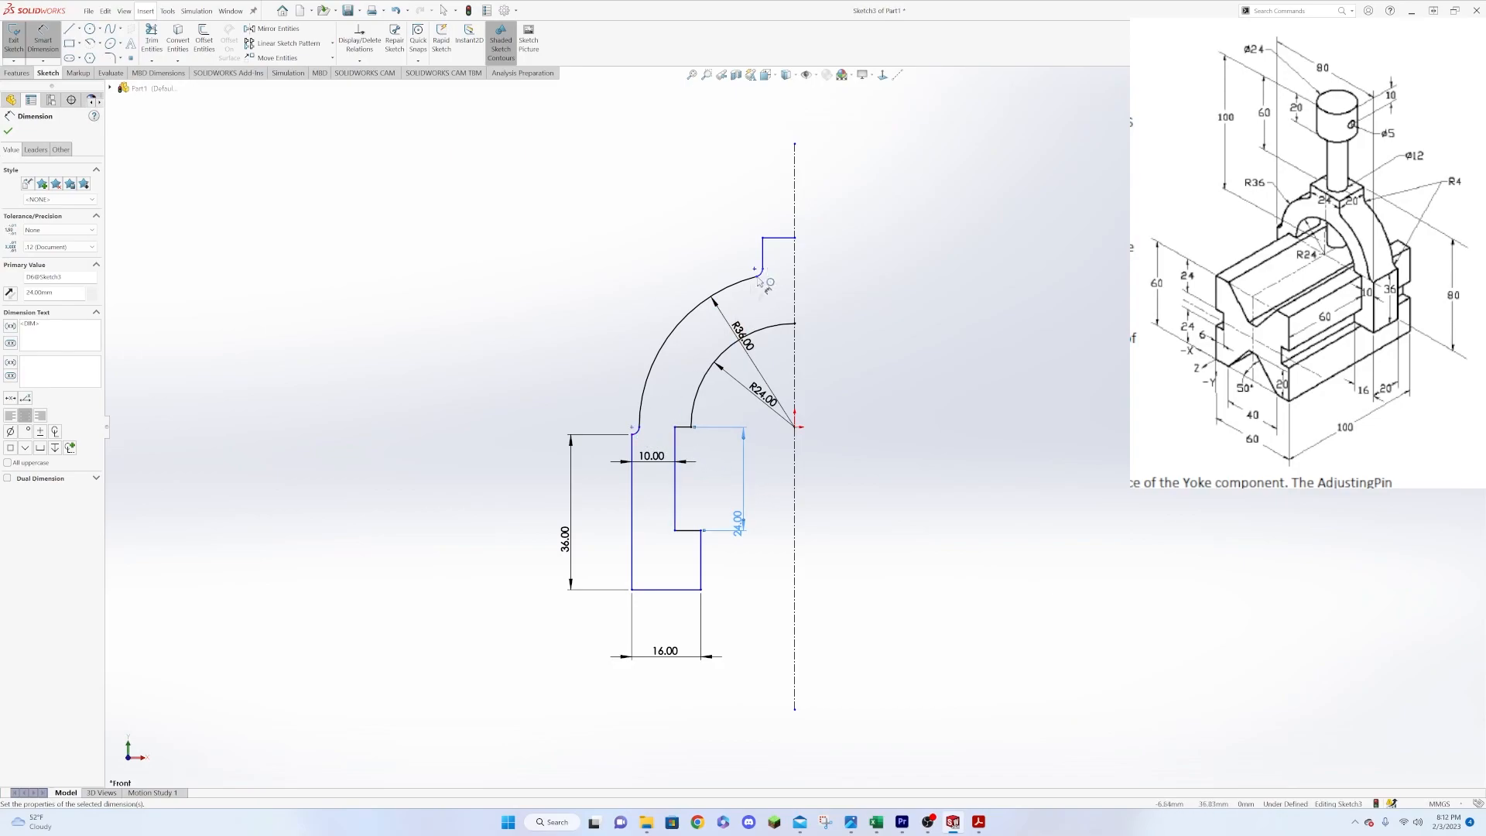
# Dimension the radii of the two small corner arcs at the ends of the outer arc as 4 mm each.
pyautogui.click(636, 432)
pyautogui.click(616, 391)
pyautogui.write('4')
pyautogui.press('Return')
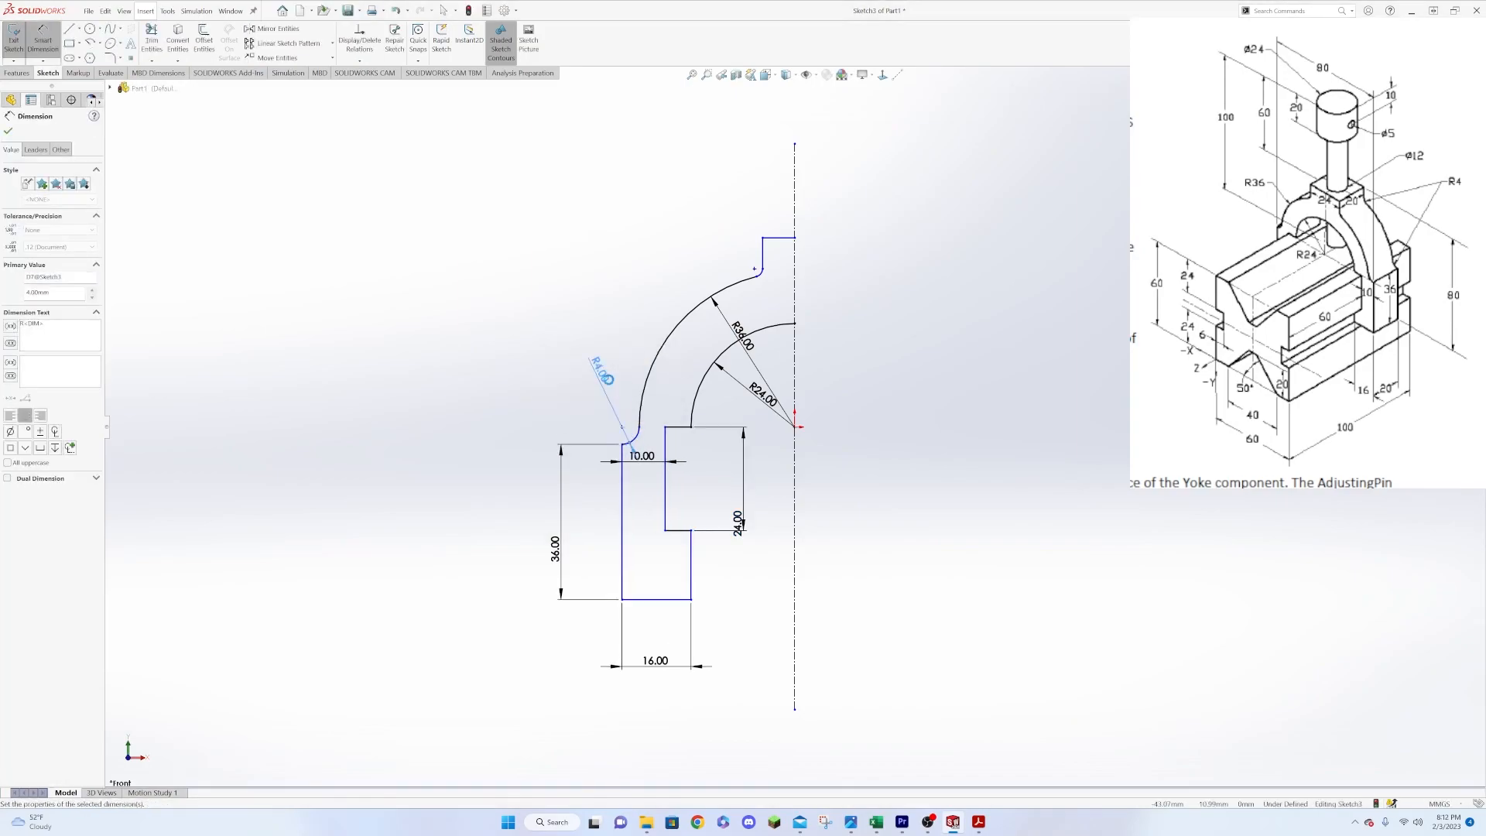
pyautogui.click(761, 277)
pyautogui.click(730, 244)
pyautogui.write('4')
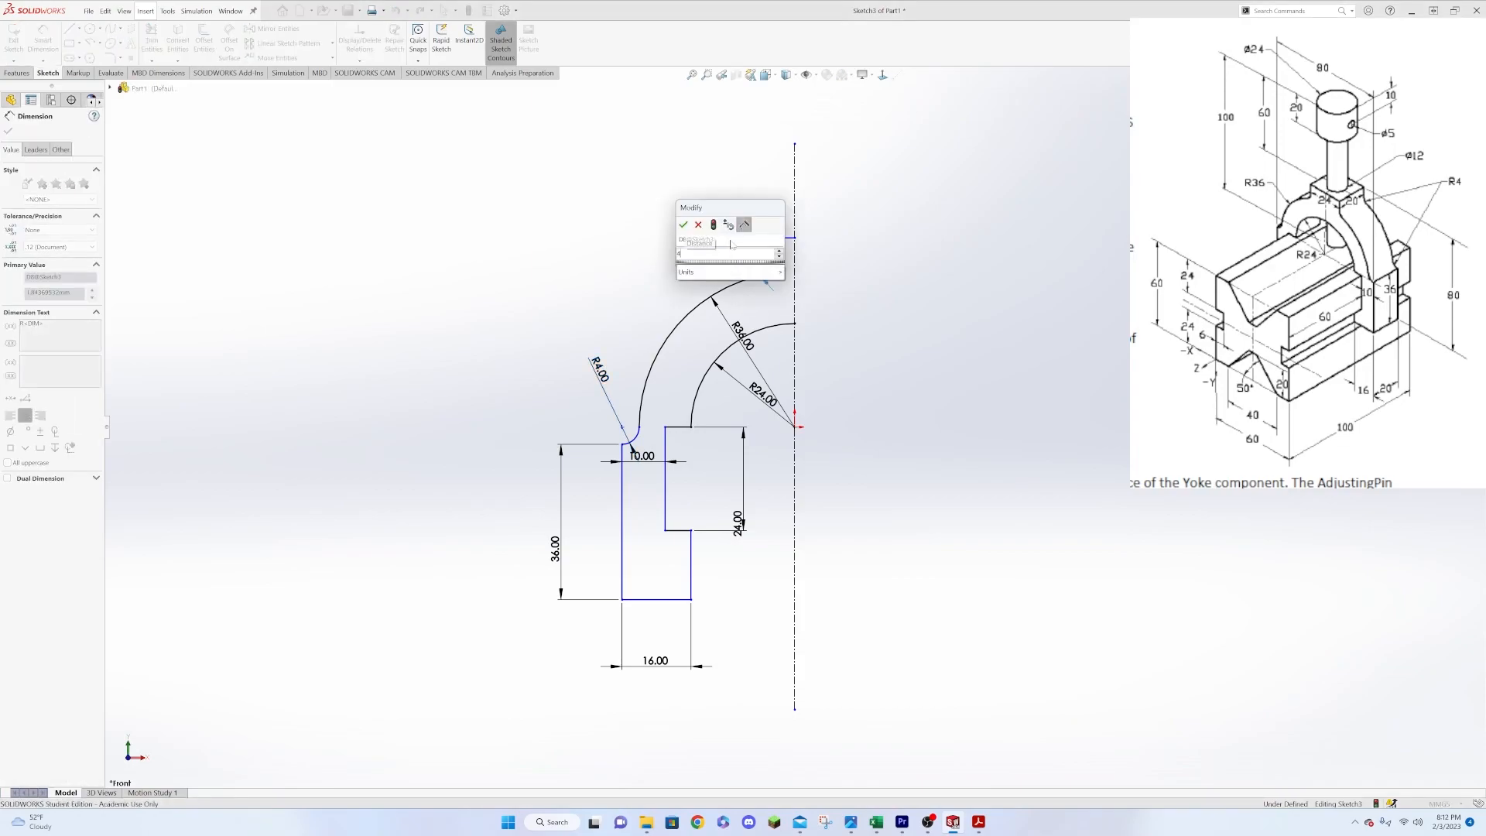
pyautogui.press('Return')
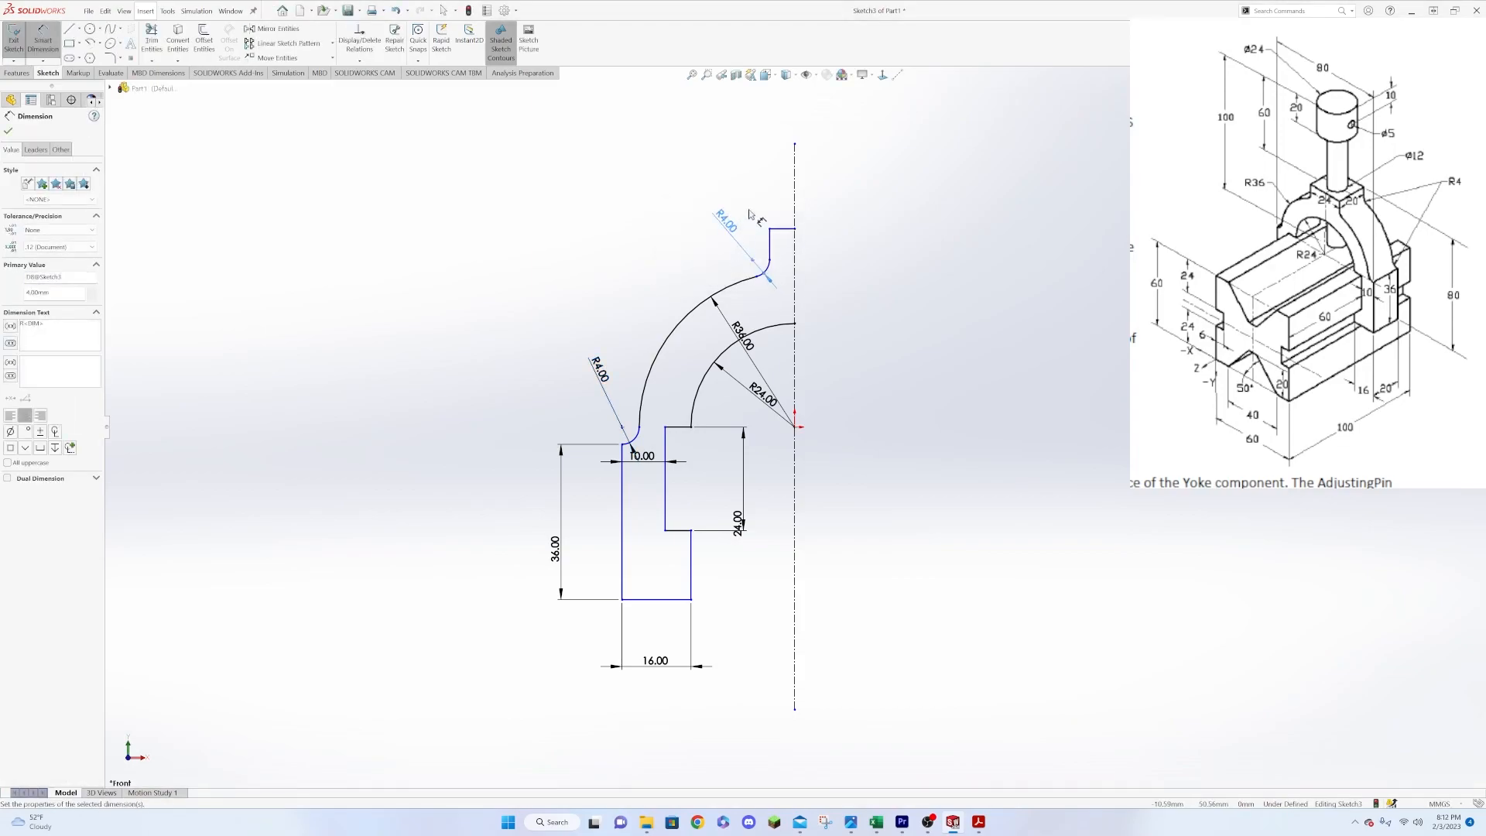
# Dimension the profile's top edge as 12 mm and the overall height from top edge to bottom edge as 80 mm.
pyautogui.click(786, 233)
pyautogui.click(782, 167)
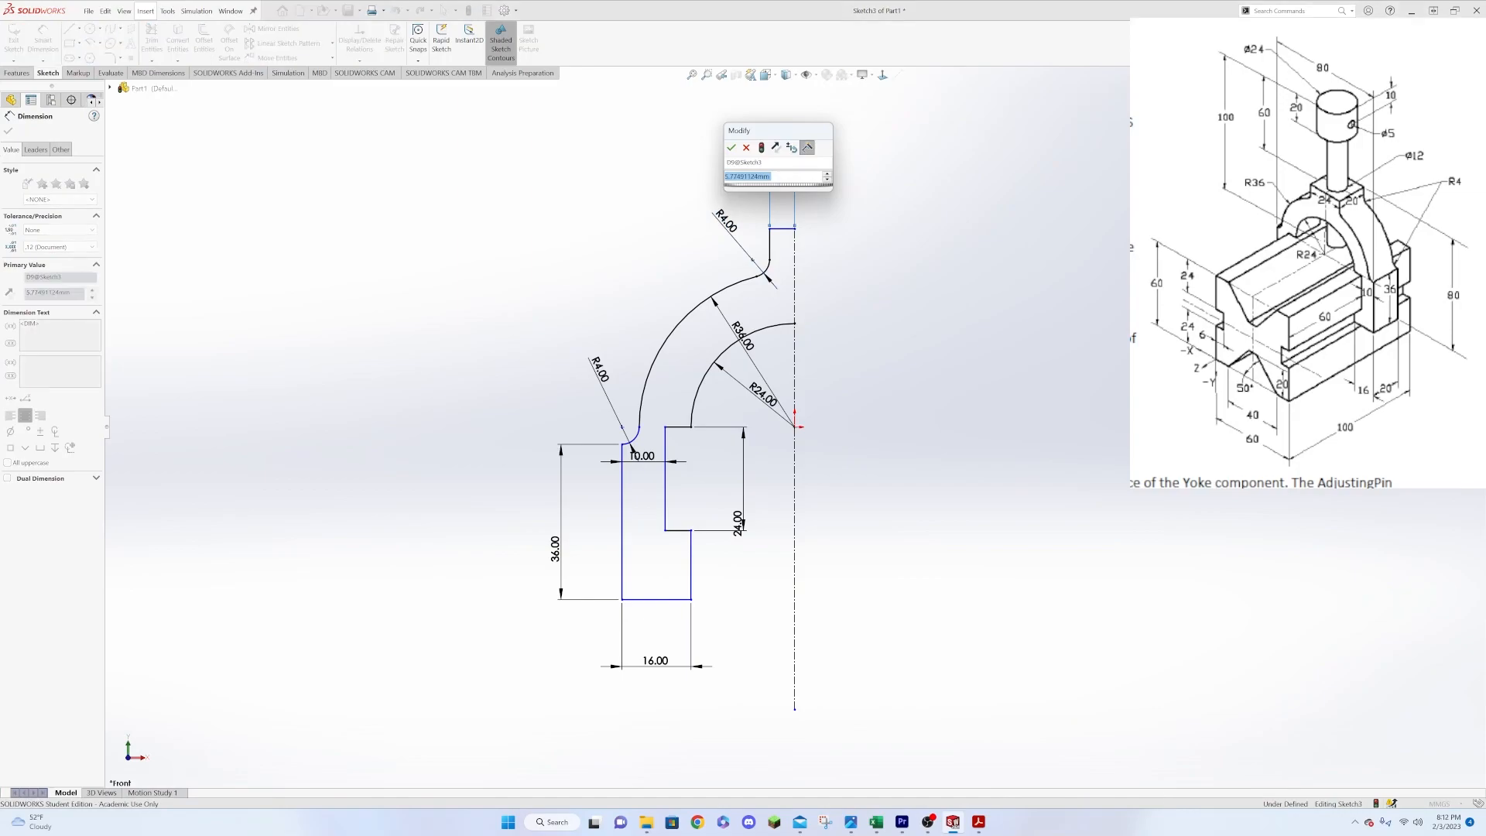
pyautogui.write('12')
pyautogui.press('Return')
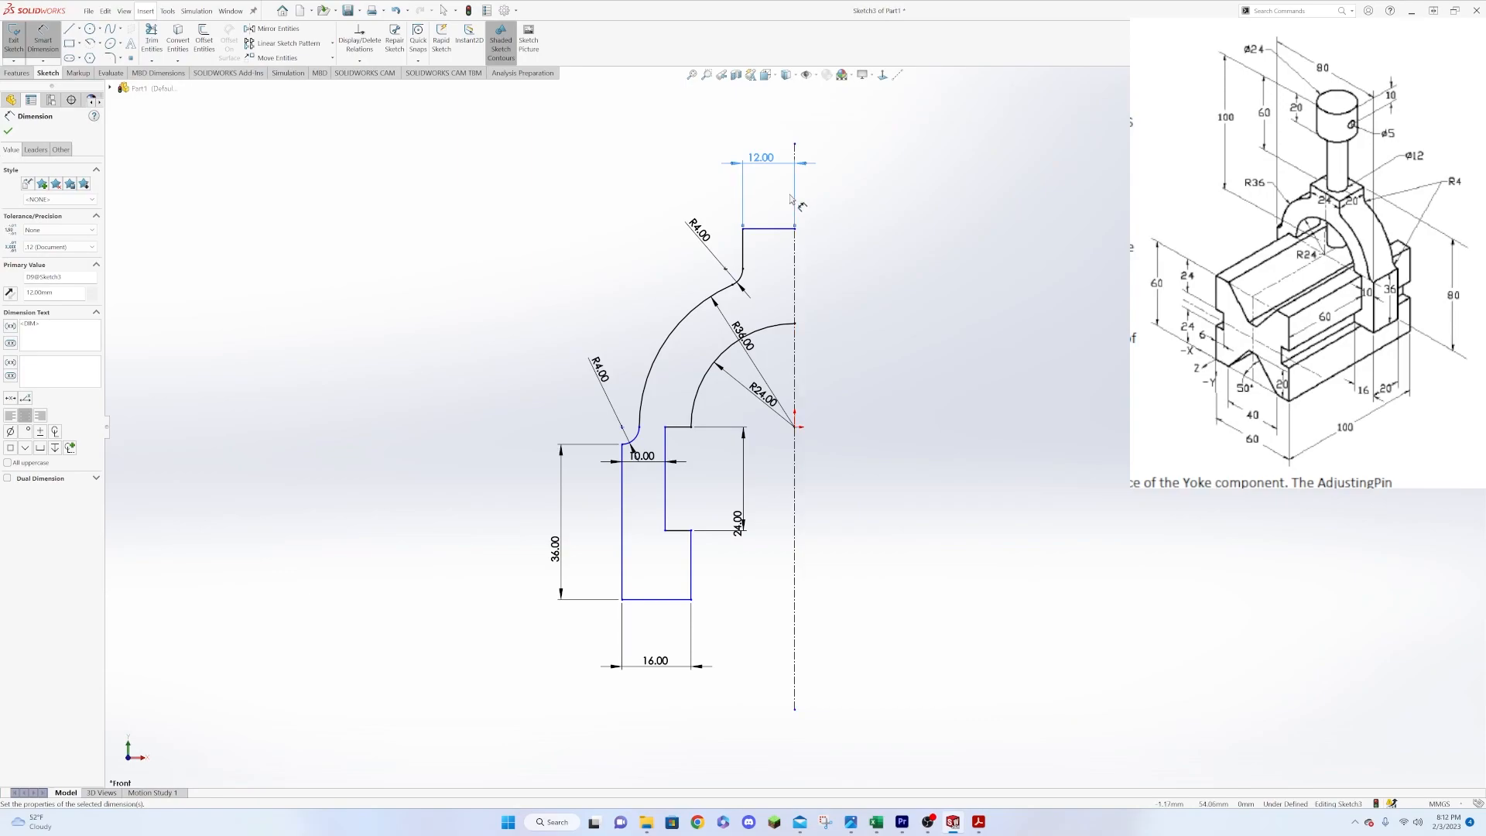
pyautogui.click(770, 229)
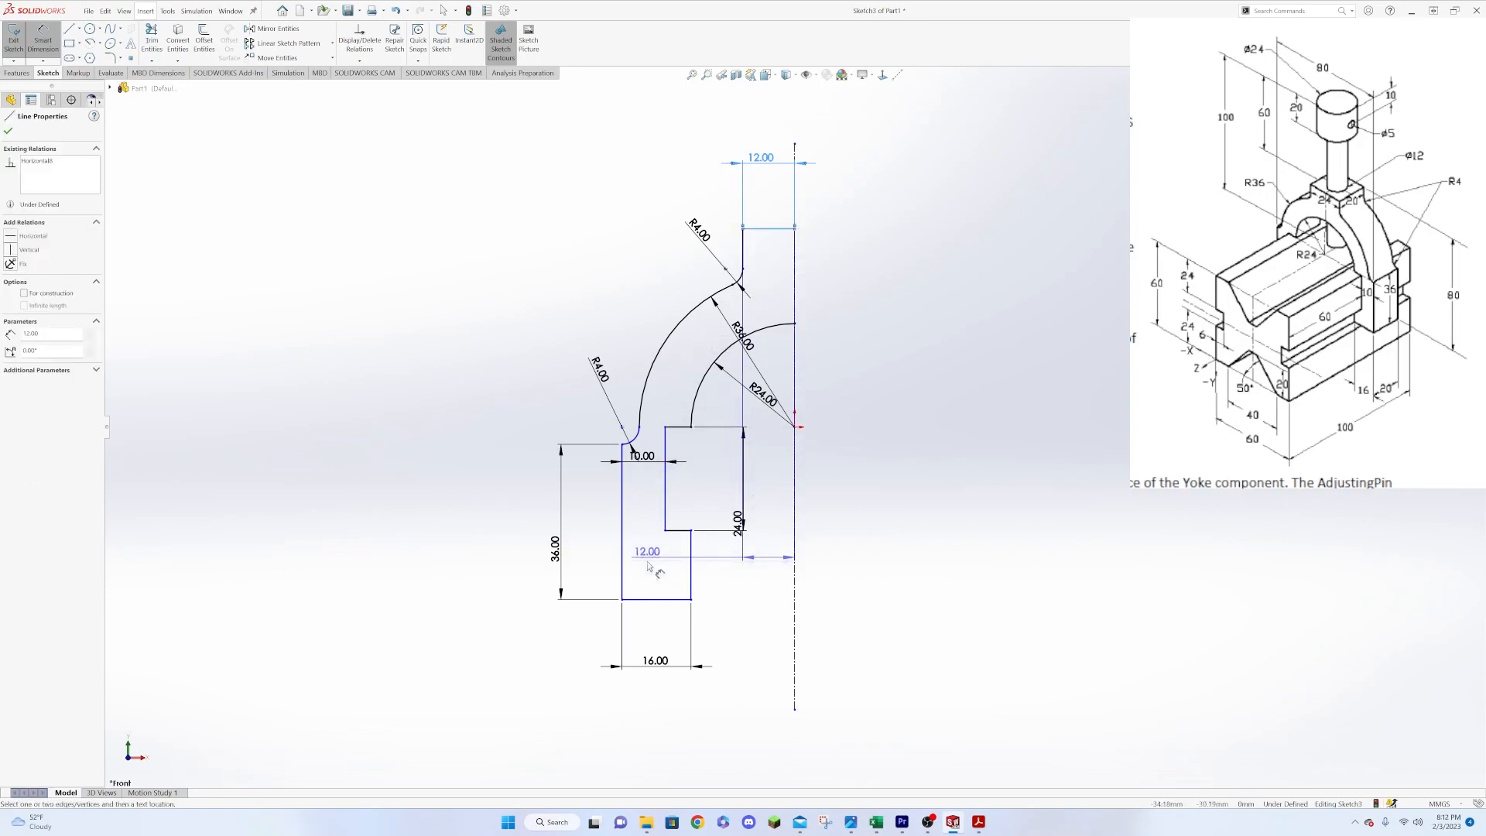
pyautogui.click(658, 599)
pyautogui.click(278, 553)
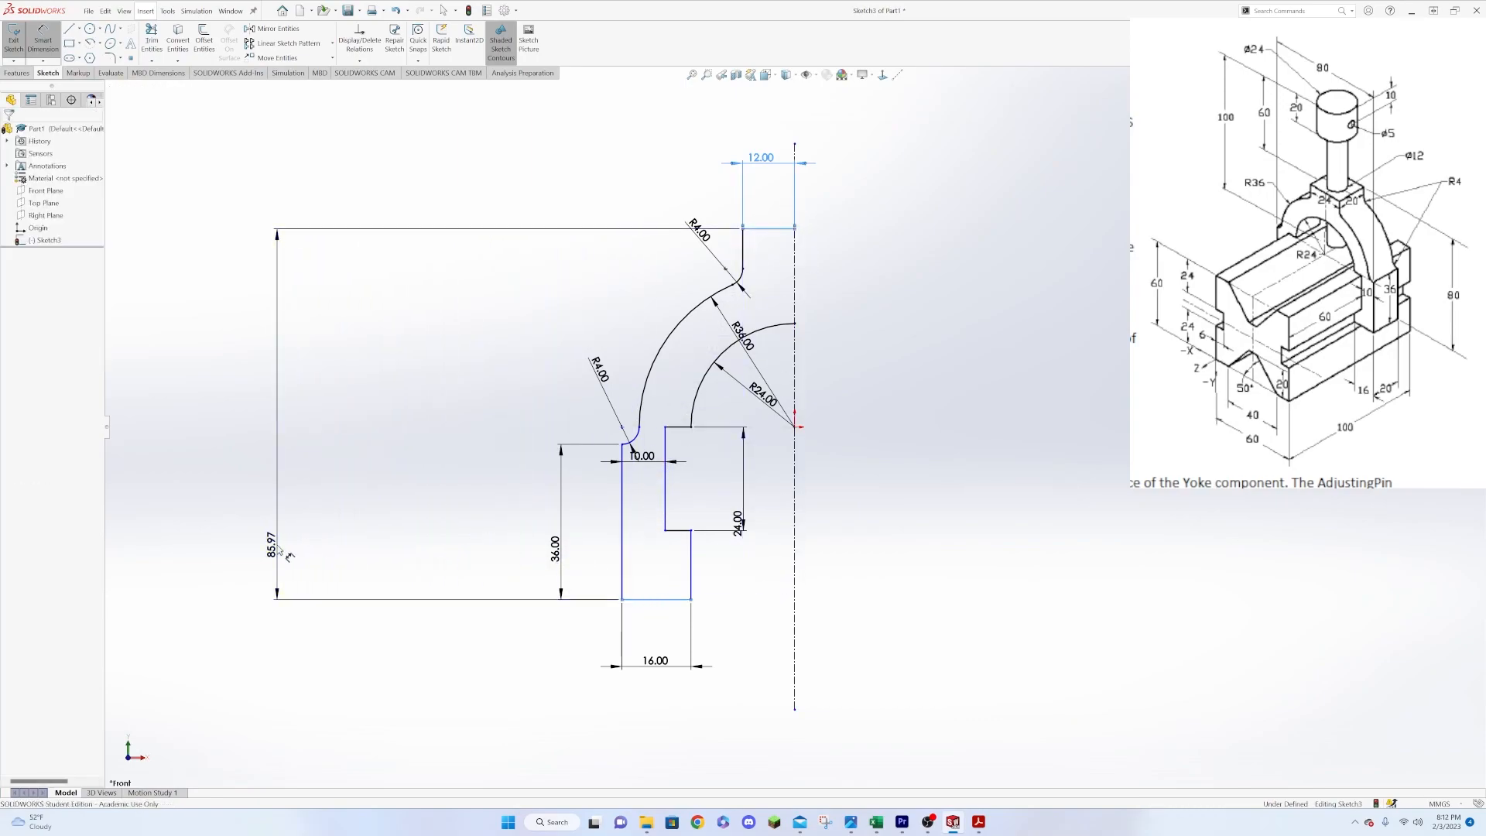
pyautogui.write('80')
pyautogui.press('Return')
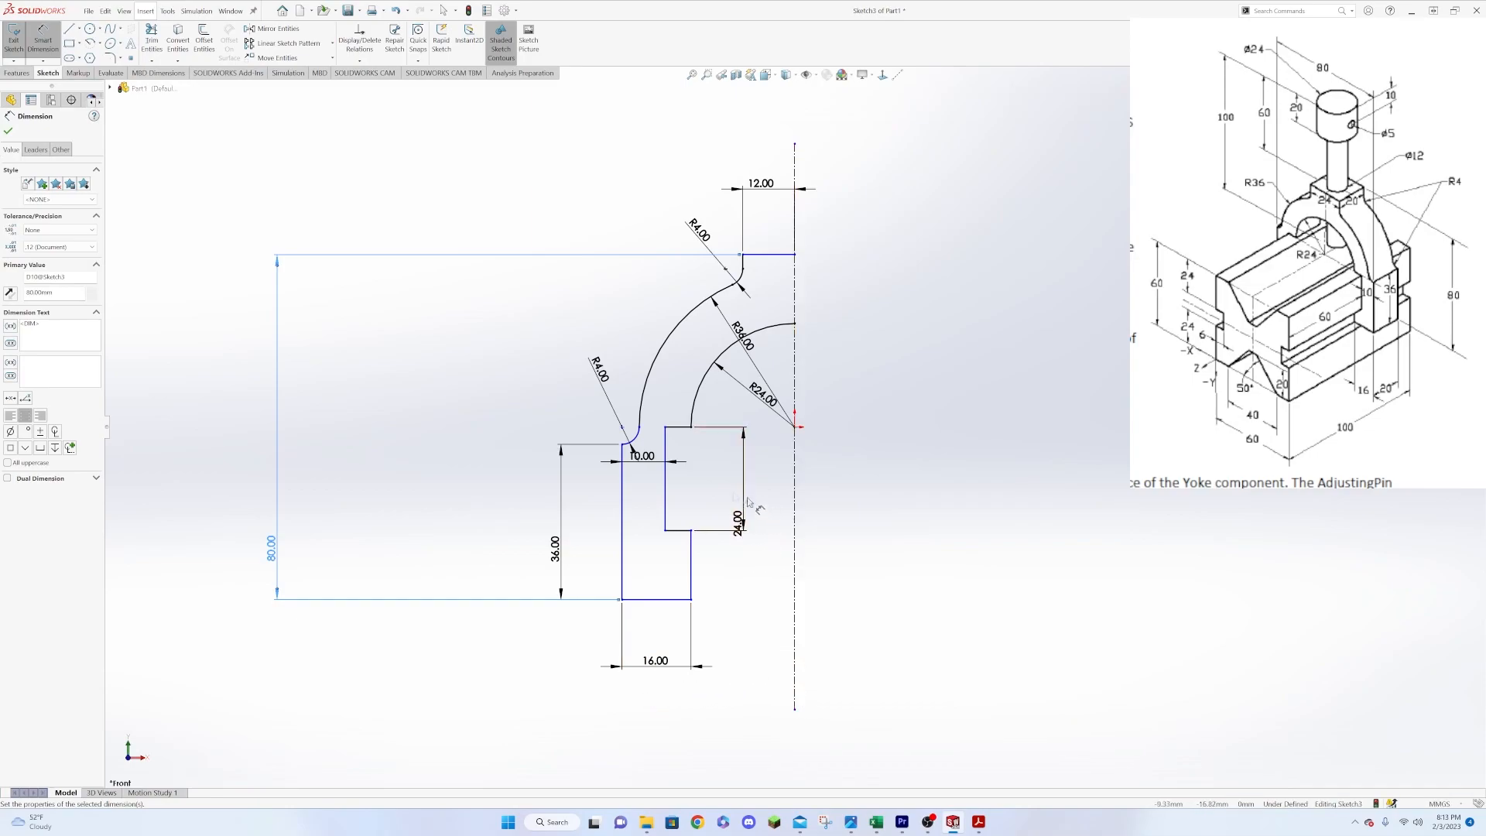
# Dimension the short inner vertical edge of the leg's foot as 12 mm.
pyautogui.click(692, 585)
pyautogui.click(727, 588)
pyautogui.write('12')
pyautogui.press('Return')
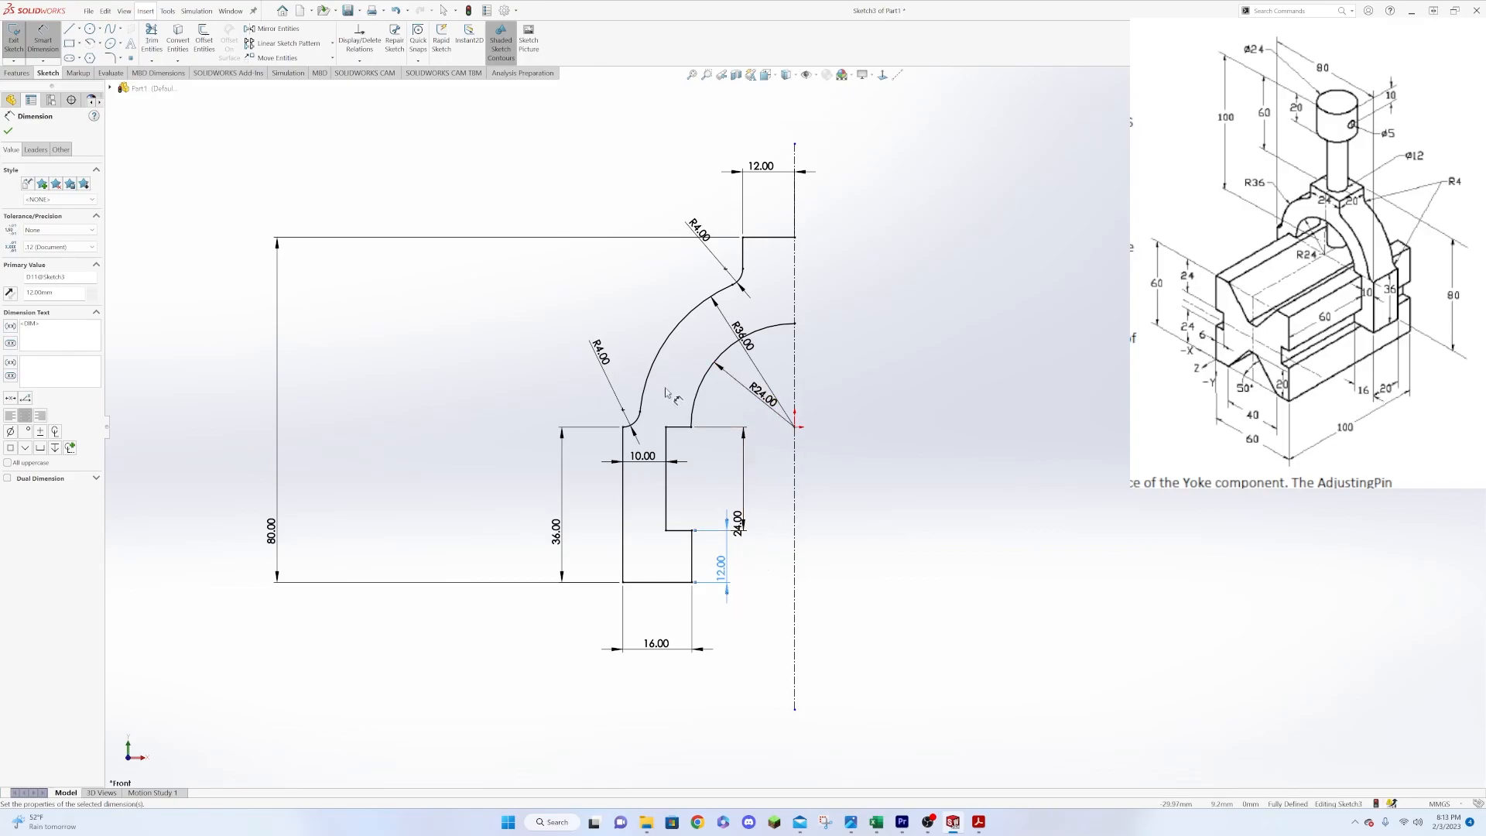
pyautogui.click(9, 129)
# Close the half profile with a vertical line along the centerline from the top edge down to the inner arc.
pyautogui.click(69, 29)
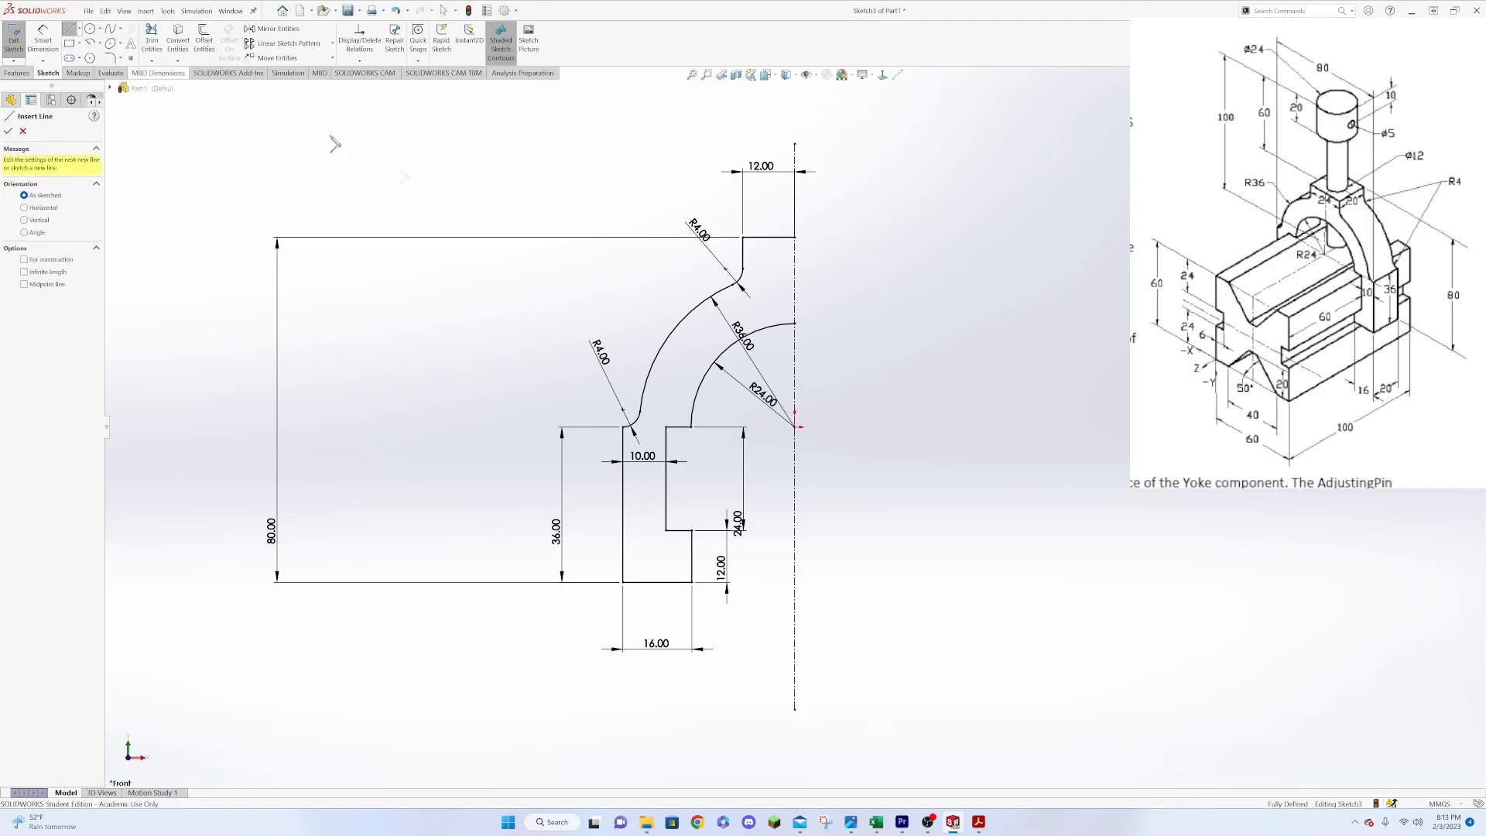
pyautogui.click(795, 238)
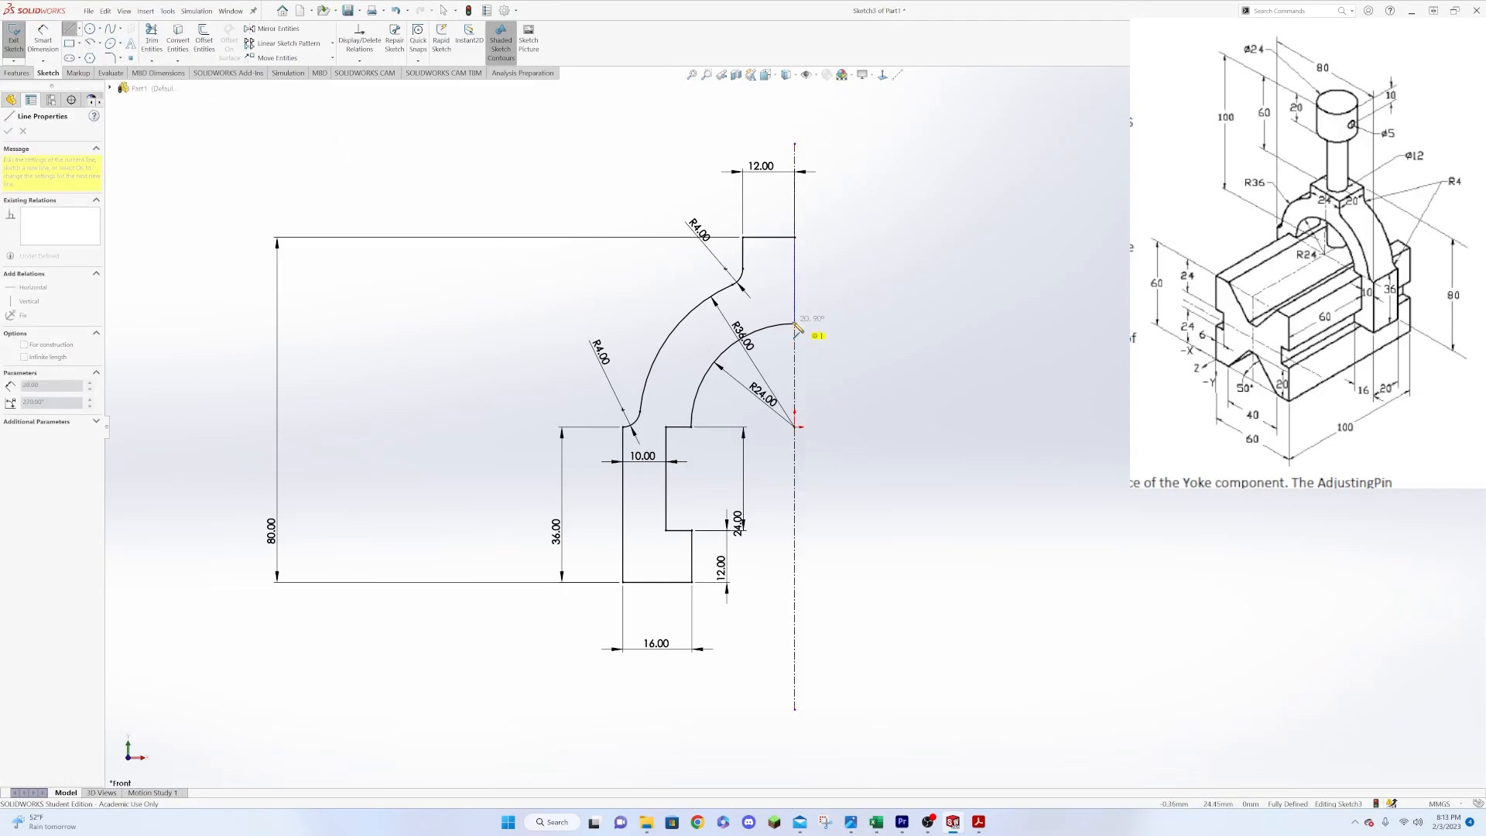
pyautogui.click(795, 324)
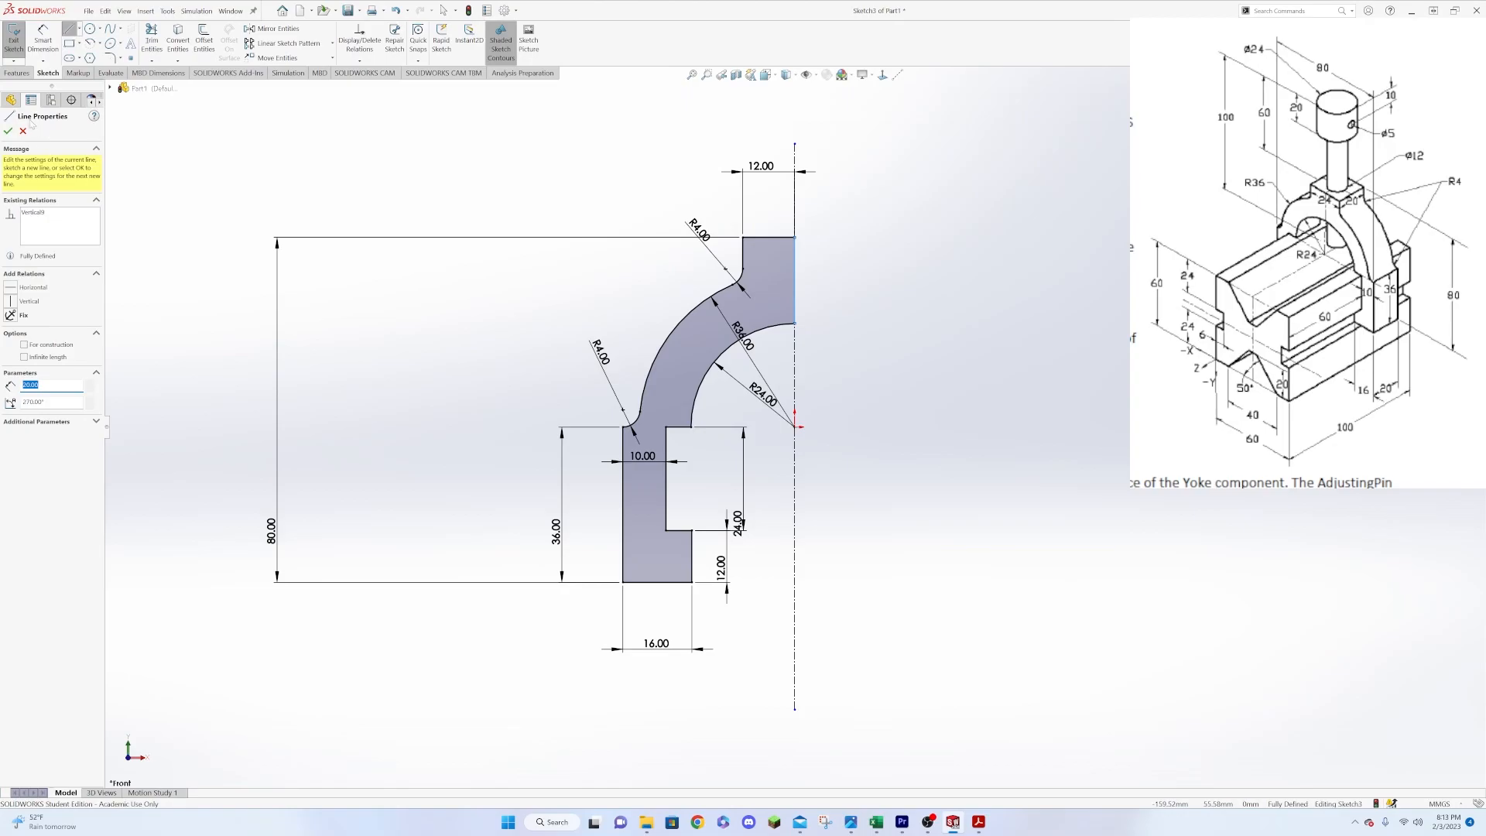
pyautogui.click(9, 132)
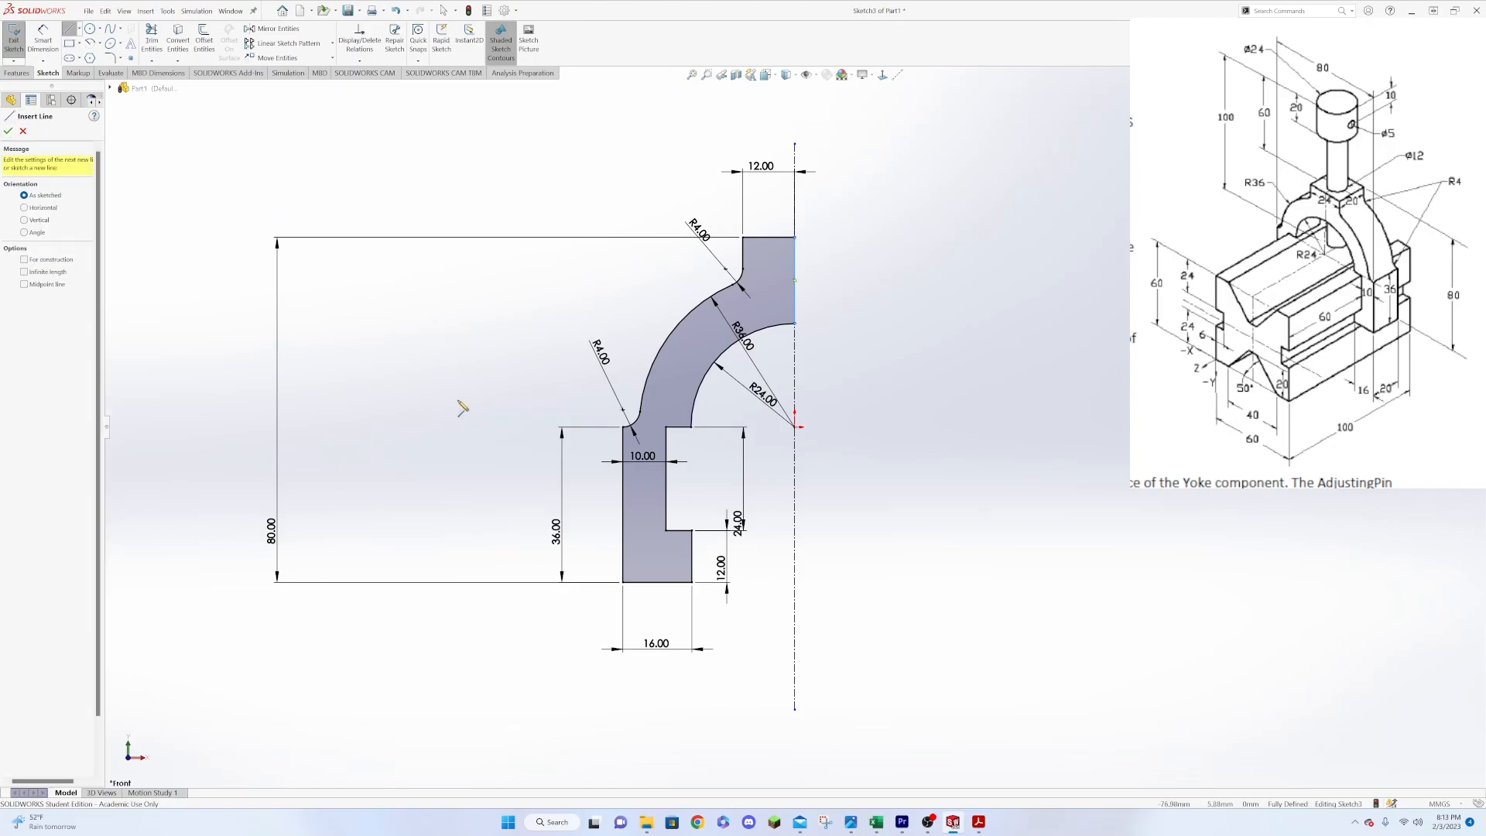
pyautogui.click(8, 134)
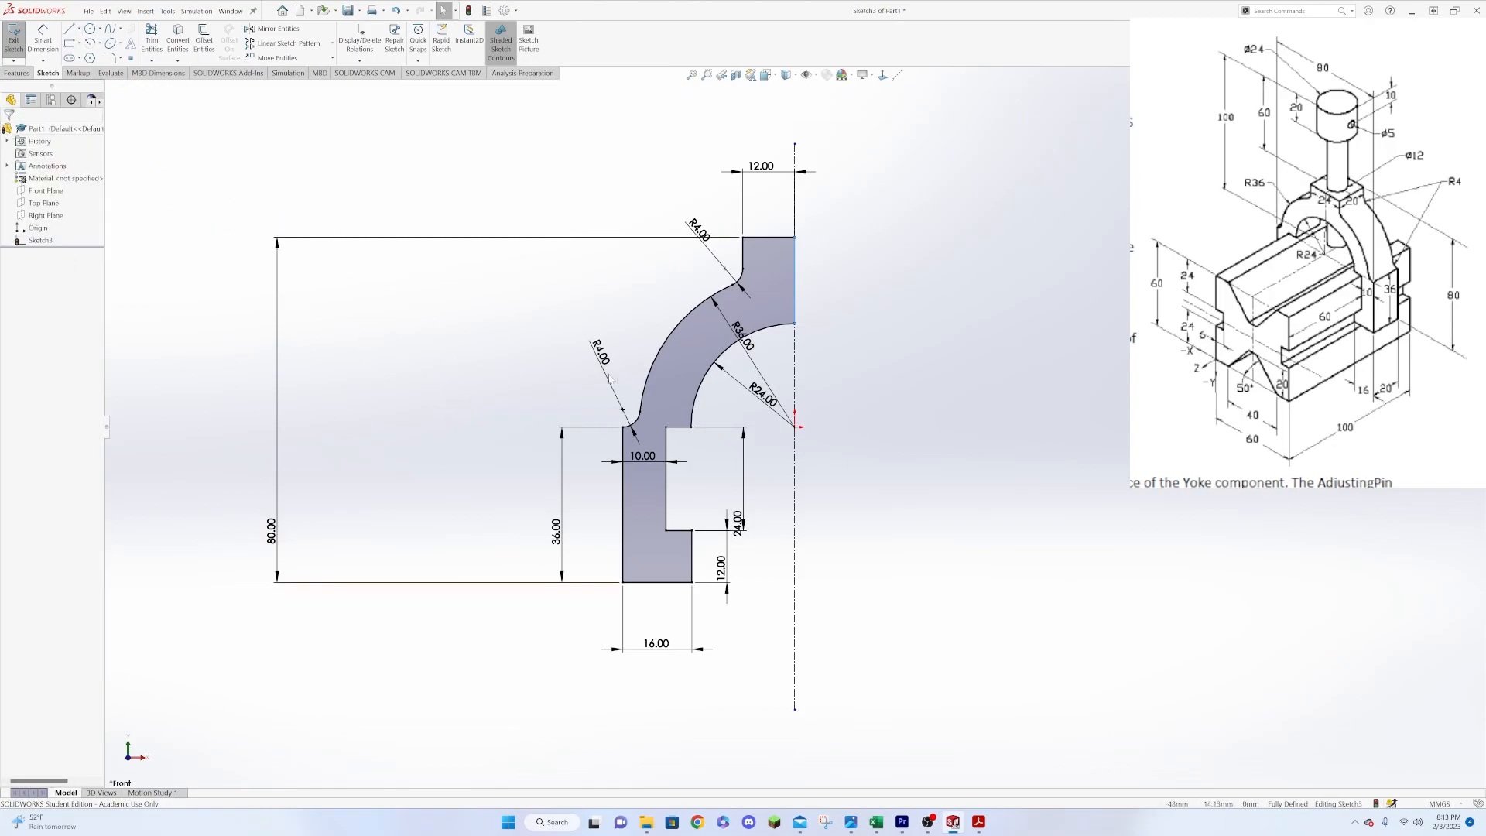
# Mirror the whole closed half profile about the vertical centerline, keeping the original.
pyautogui.click(680, 400)
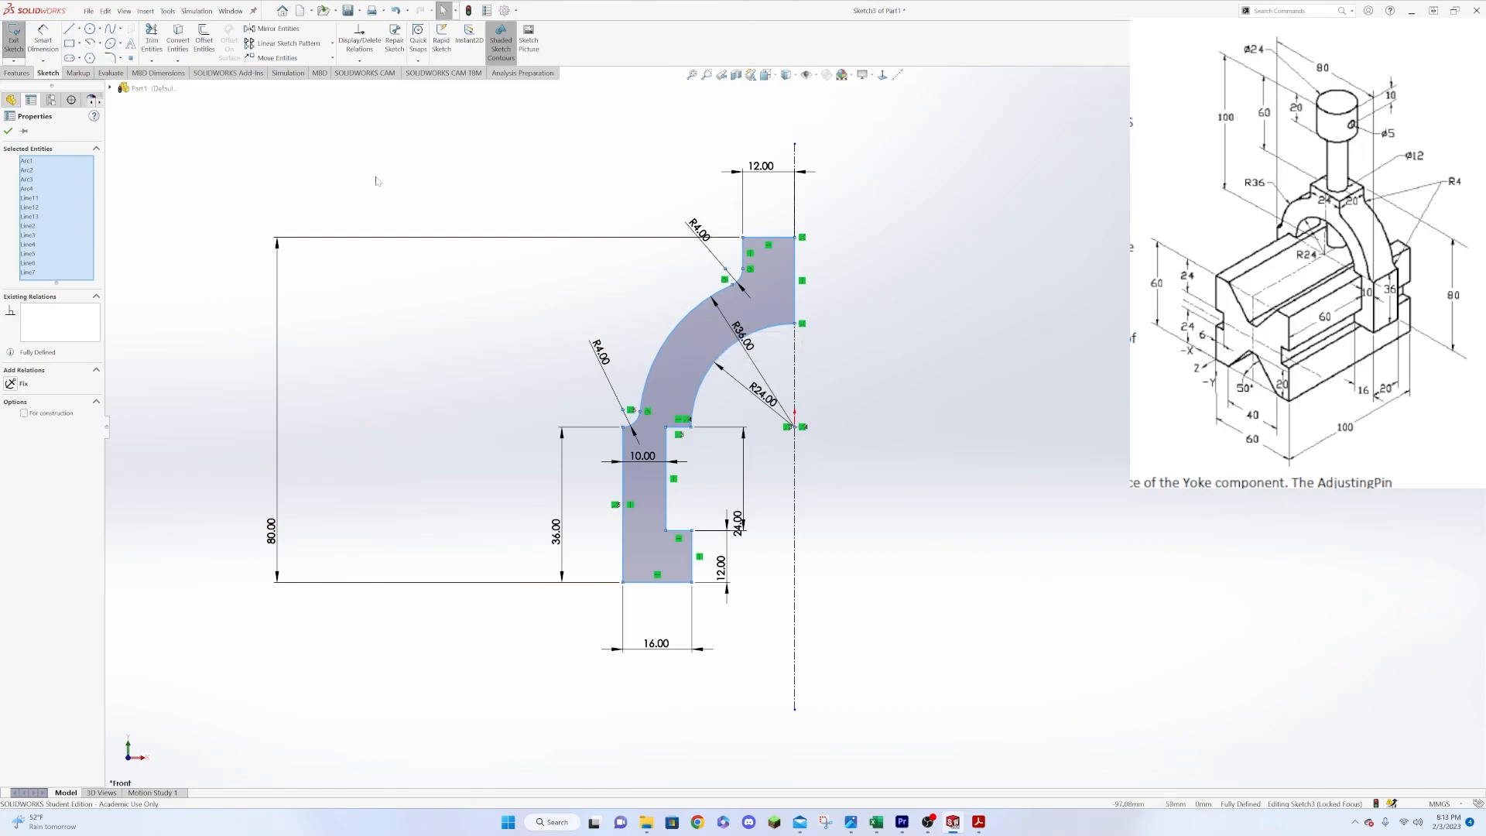
pyautogui.click(271, 28)
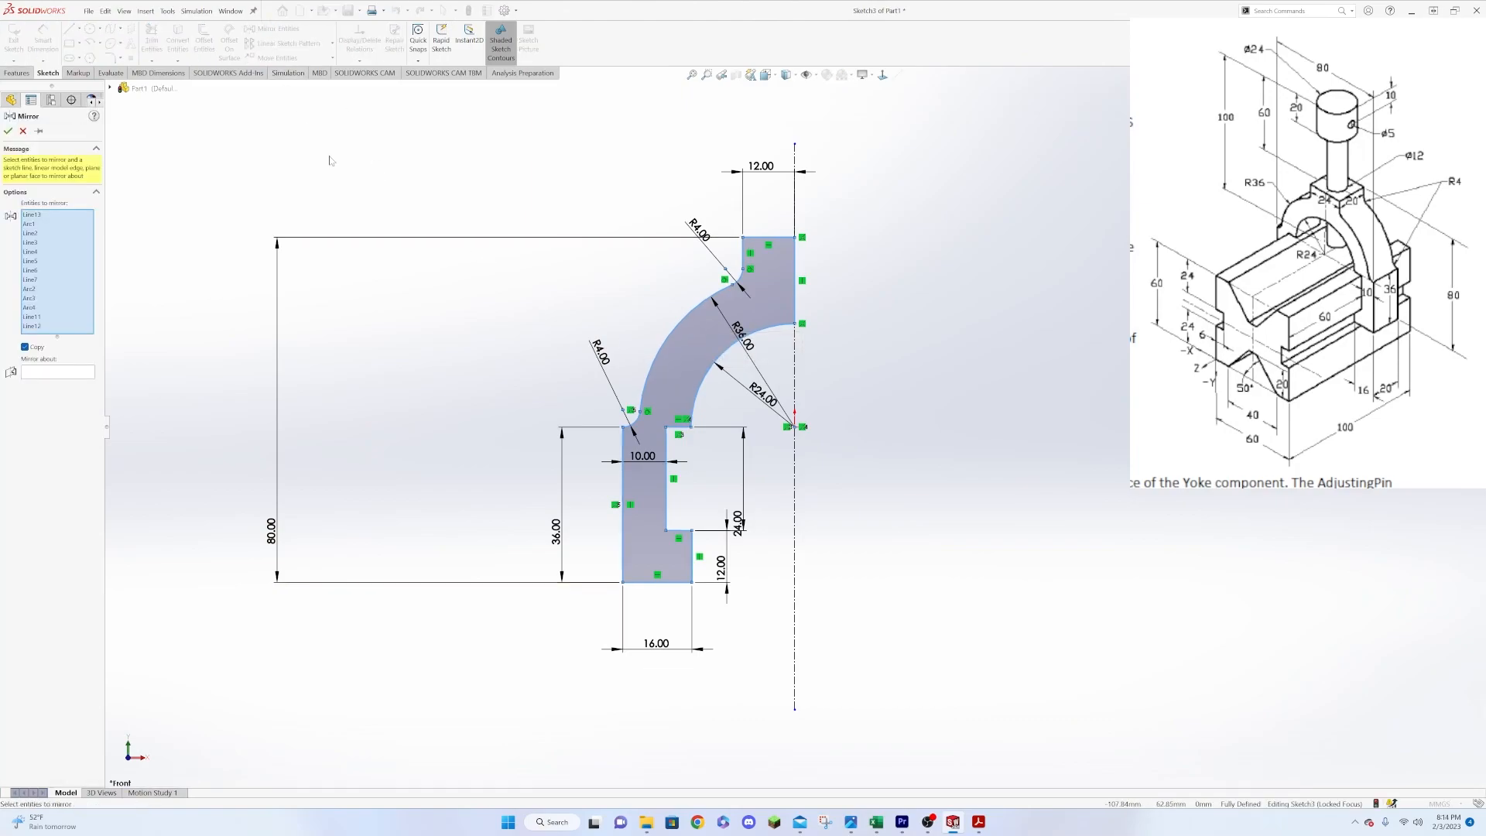
pyautogui.click(56, 373)
pyautogui.click(795, 654)
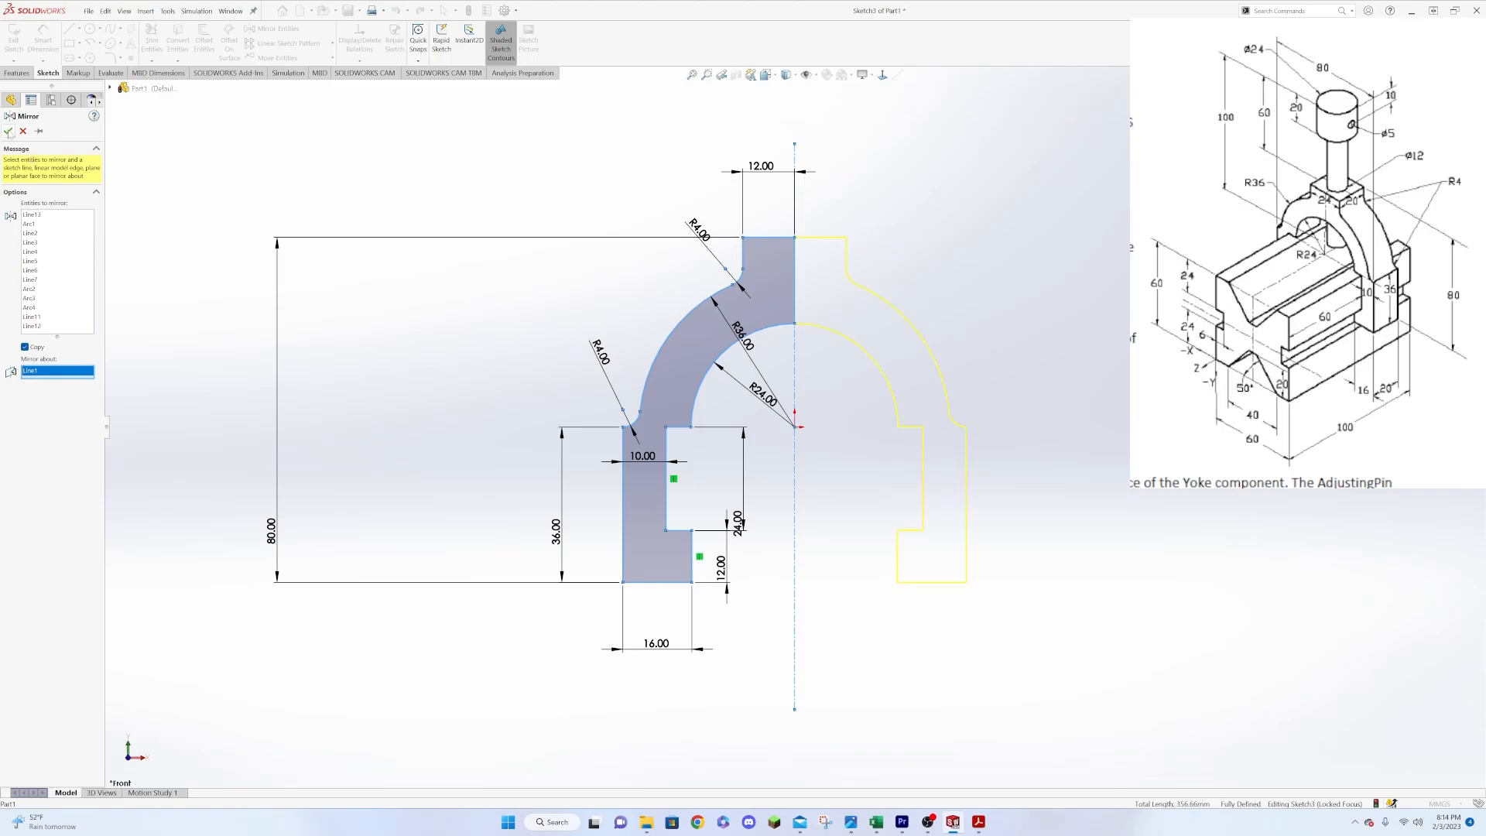
pyautogui.click(8, 132)
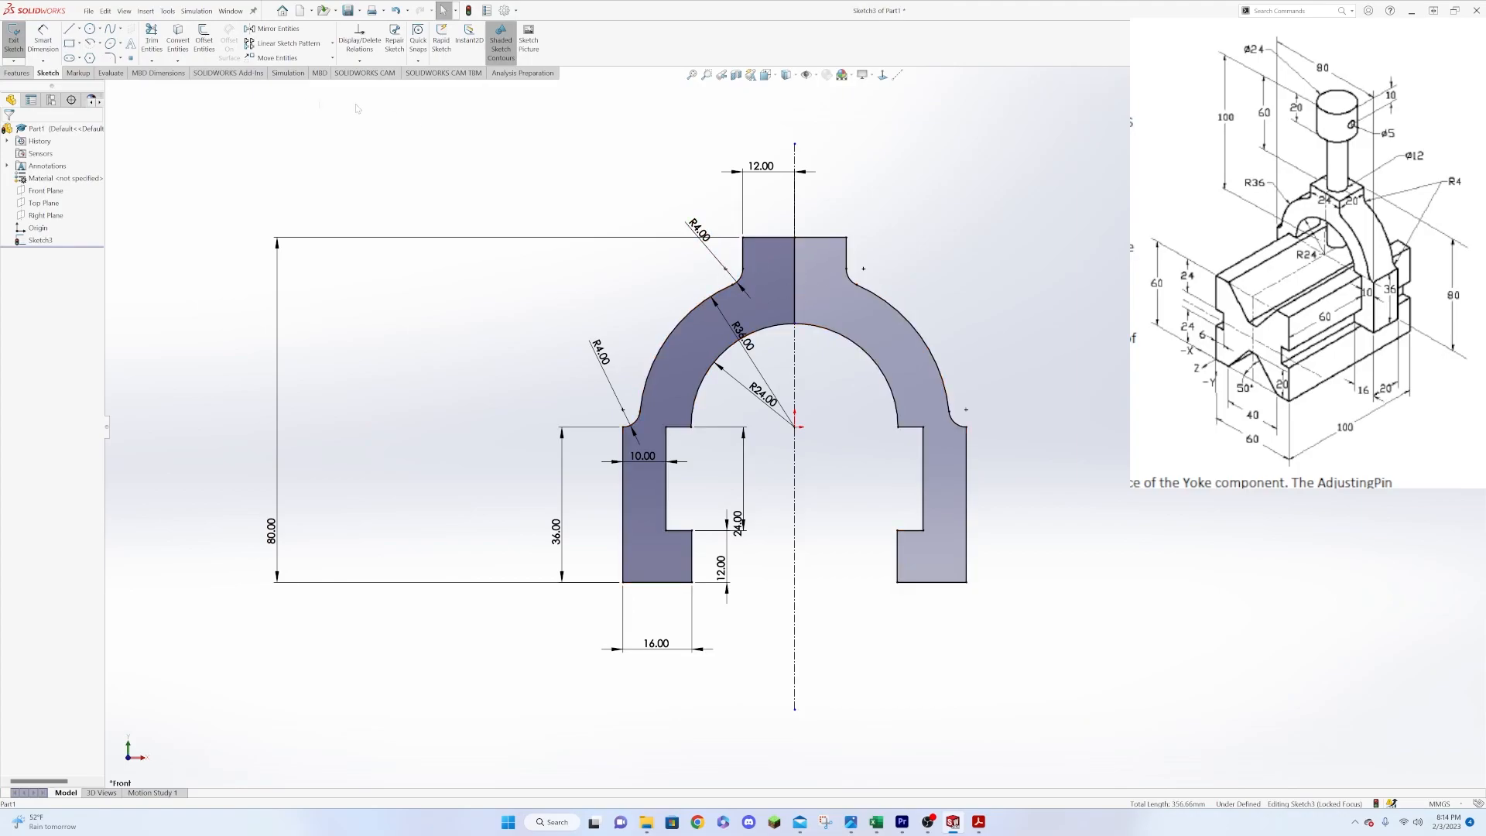
# Trim away the vertical line dividing the two mirrored halves using Power trim.
pyautogui.click(152, 39)
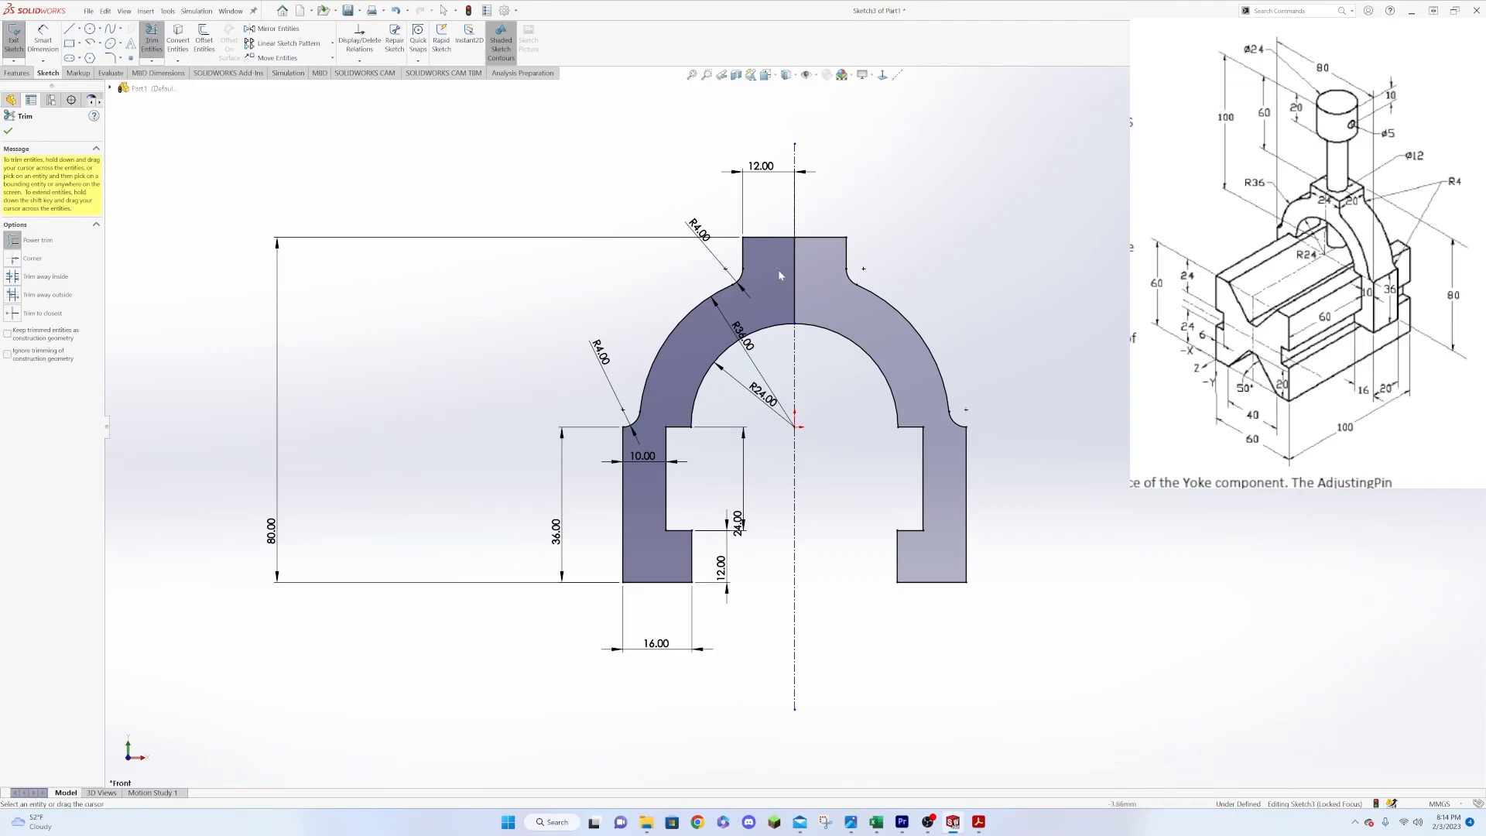
pyautogui.moveTo(777, 268); pyautogui.dragTo(805, 286)
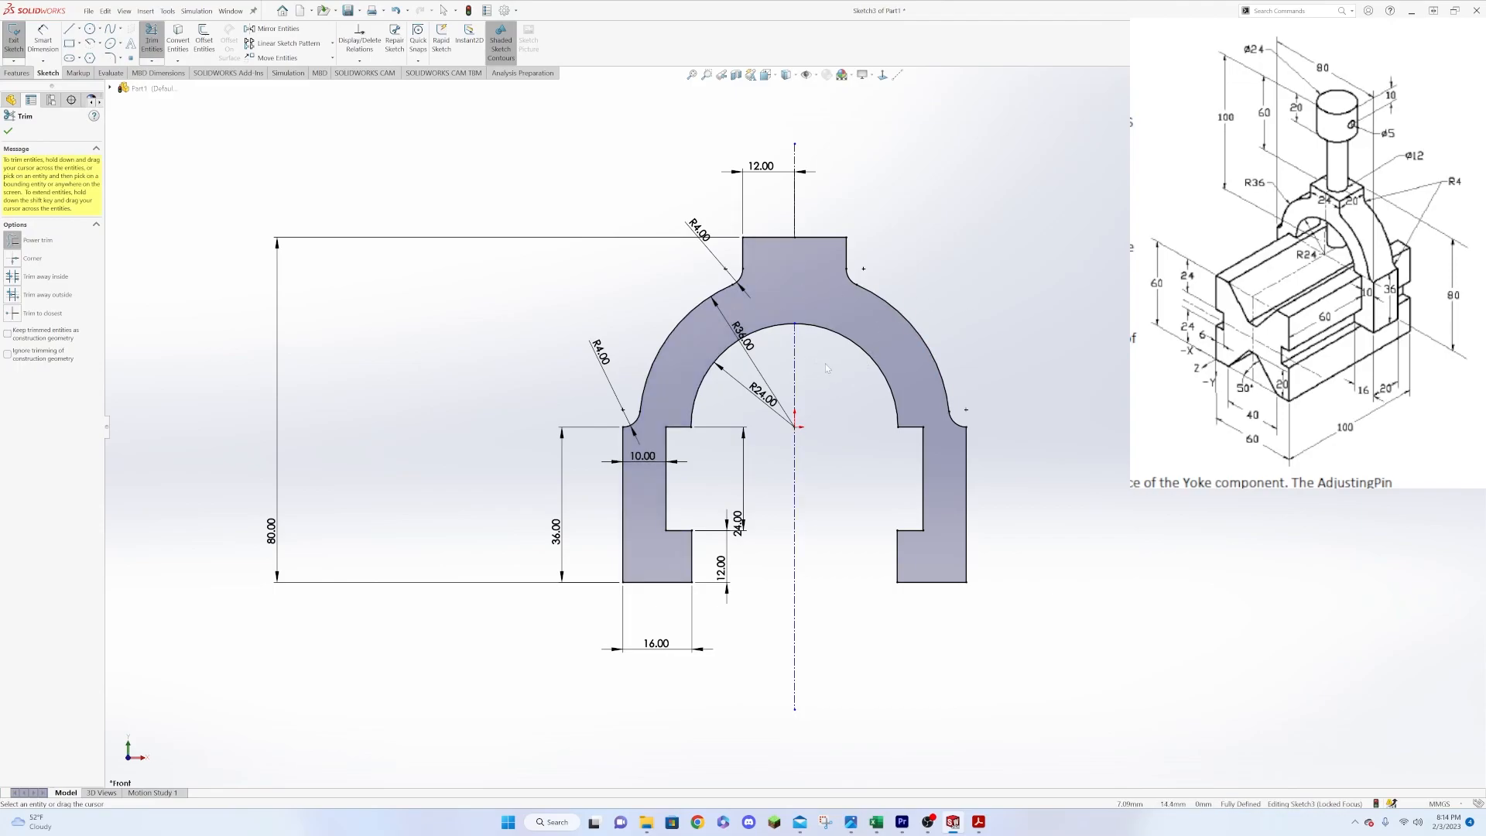
pyautogui.click(9, 132)
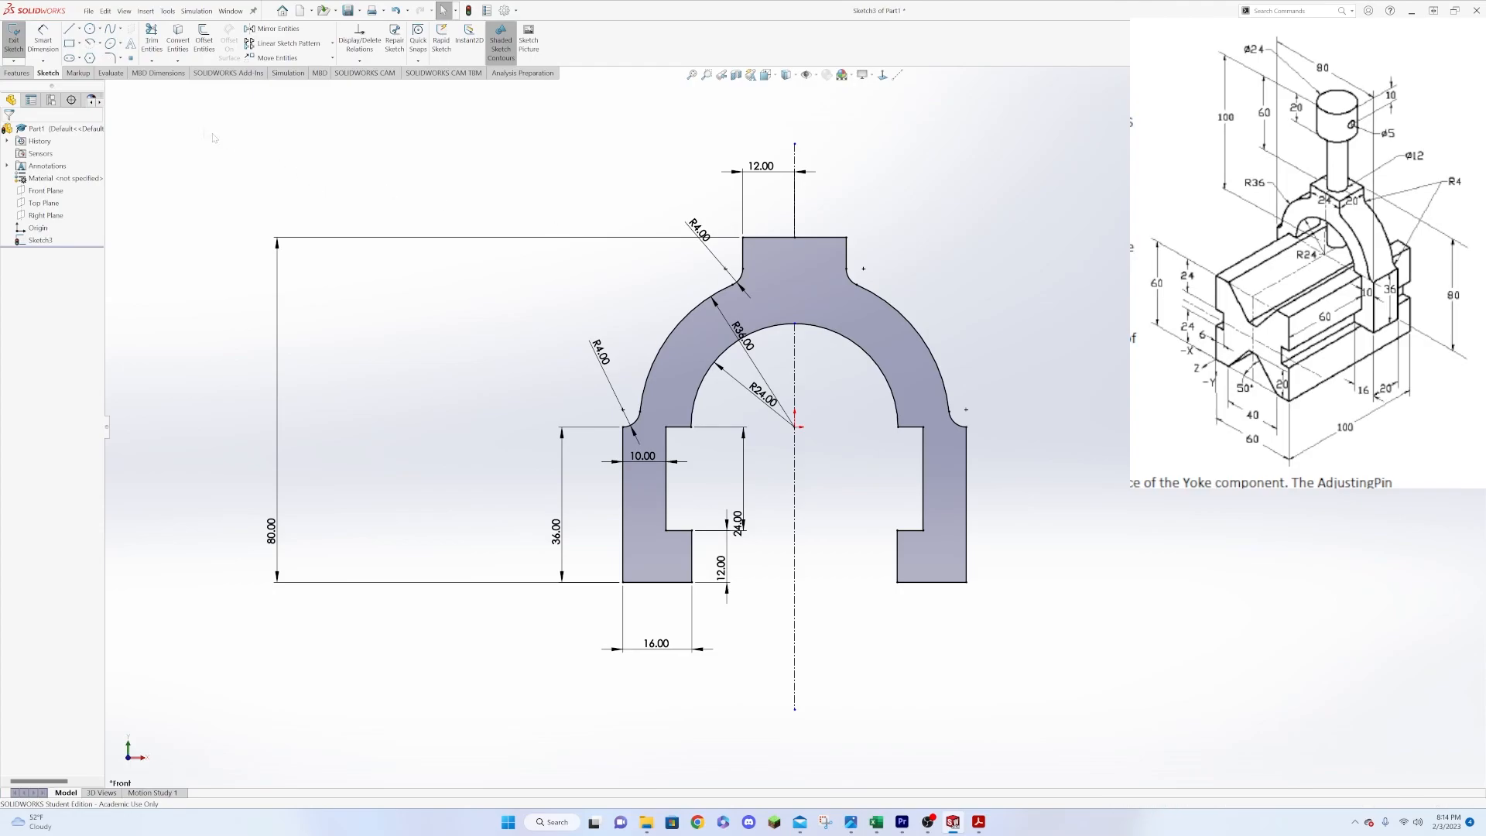
# Extrude the yoke profile 10 mm blind in each of two opposite directions from the sketch plane.
pyautogui.click(13, 39)
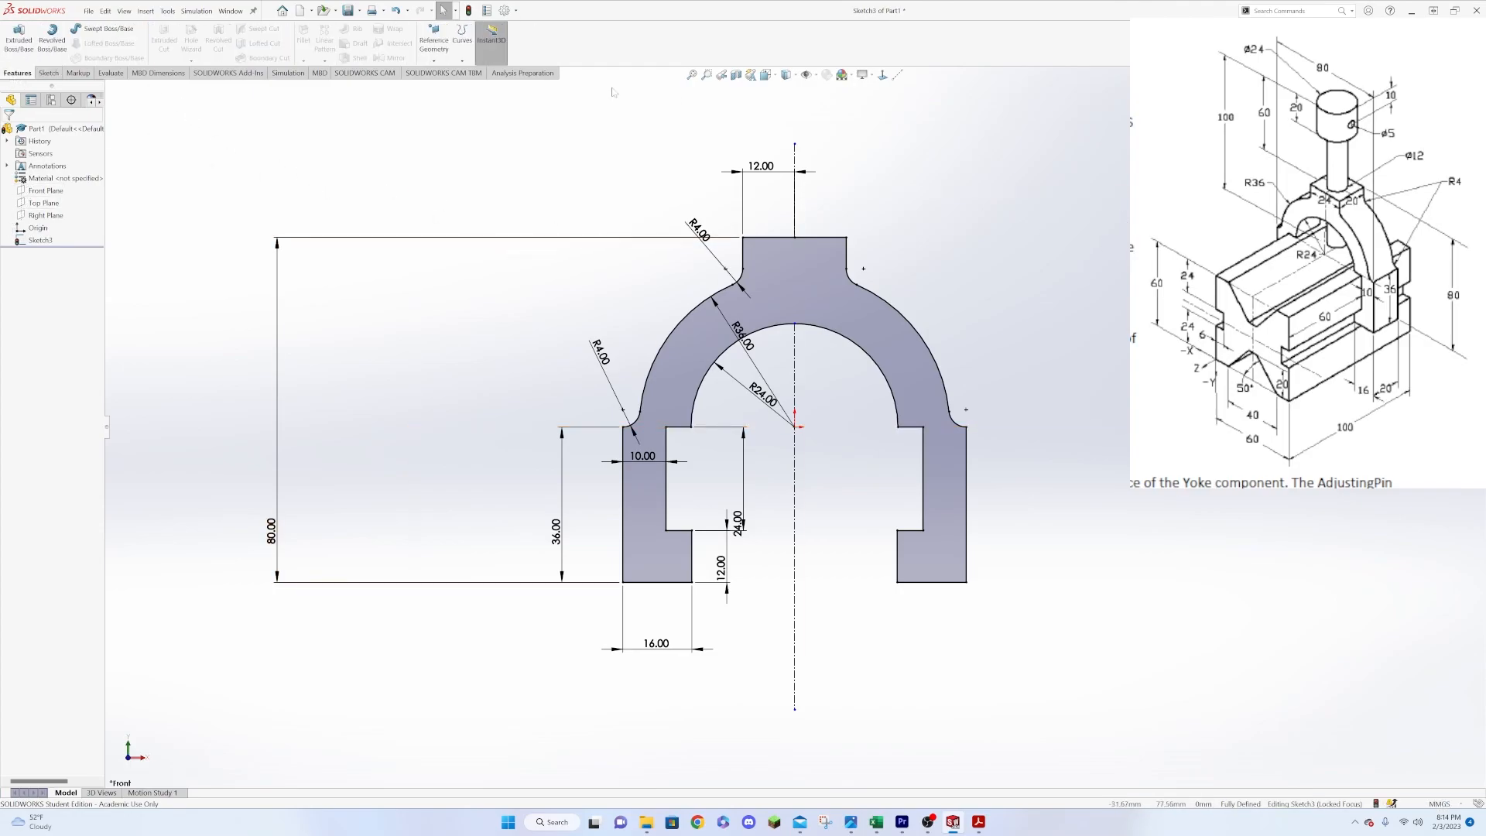
pyautogui.click(19, 35)
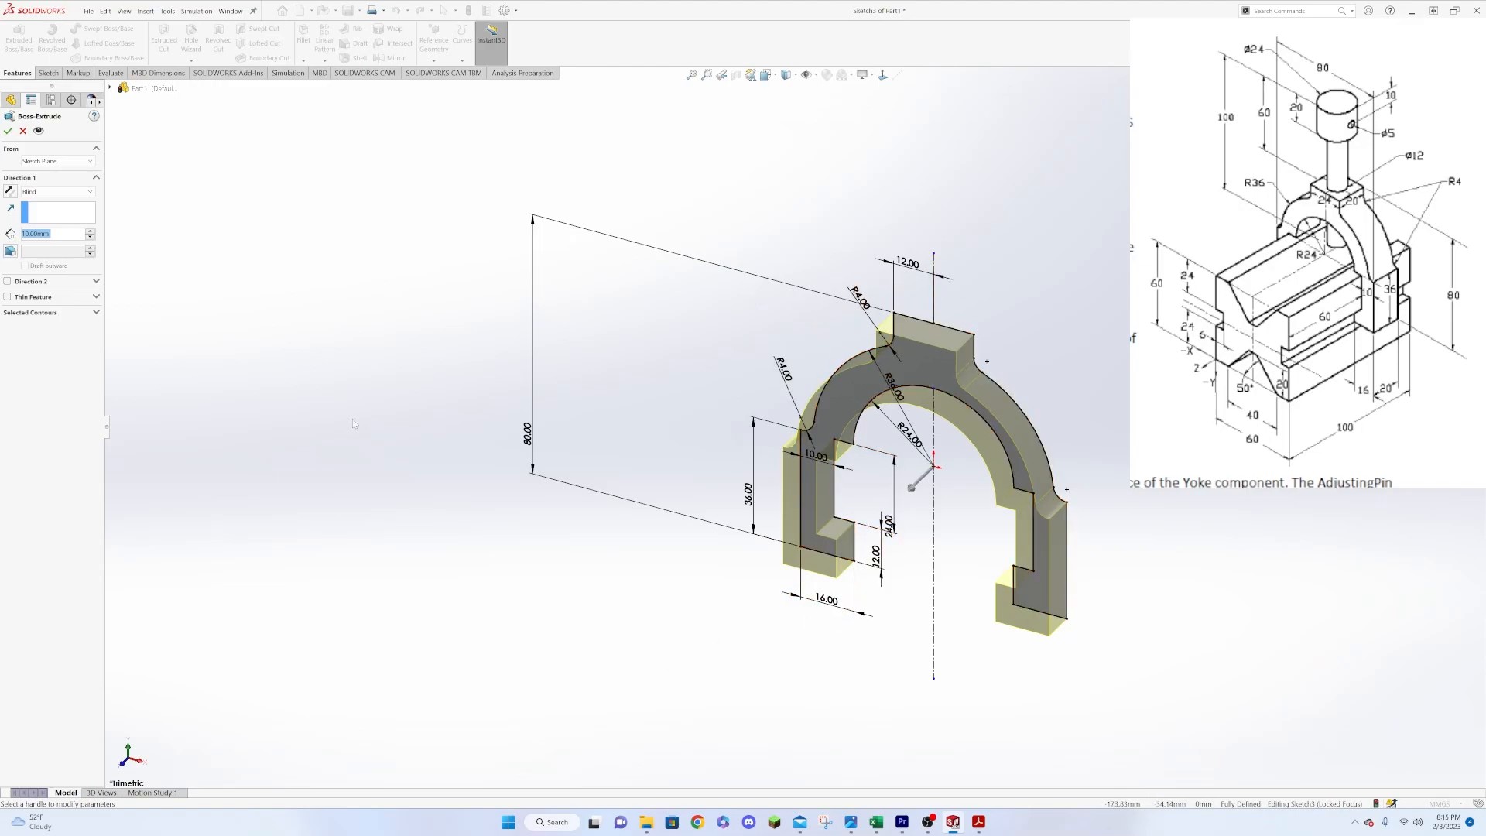
pyautogui.click(7, 282)
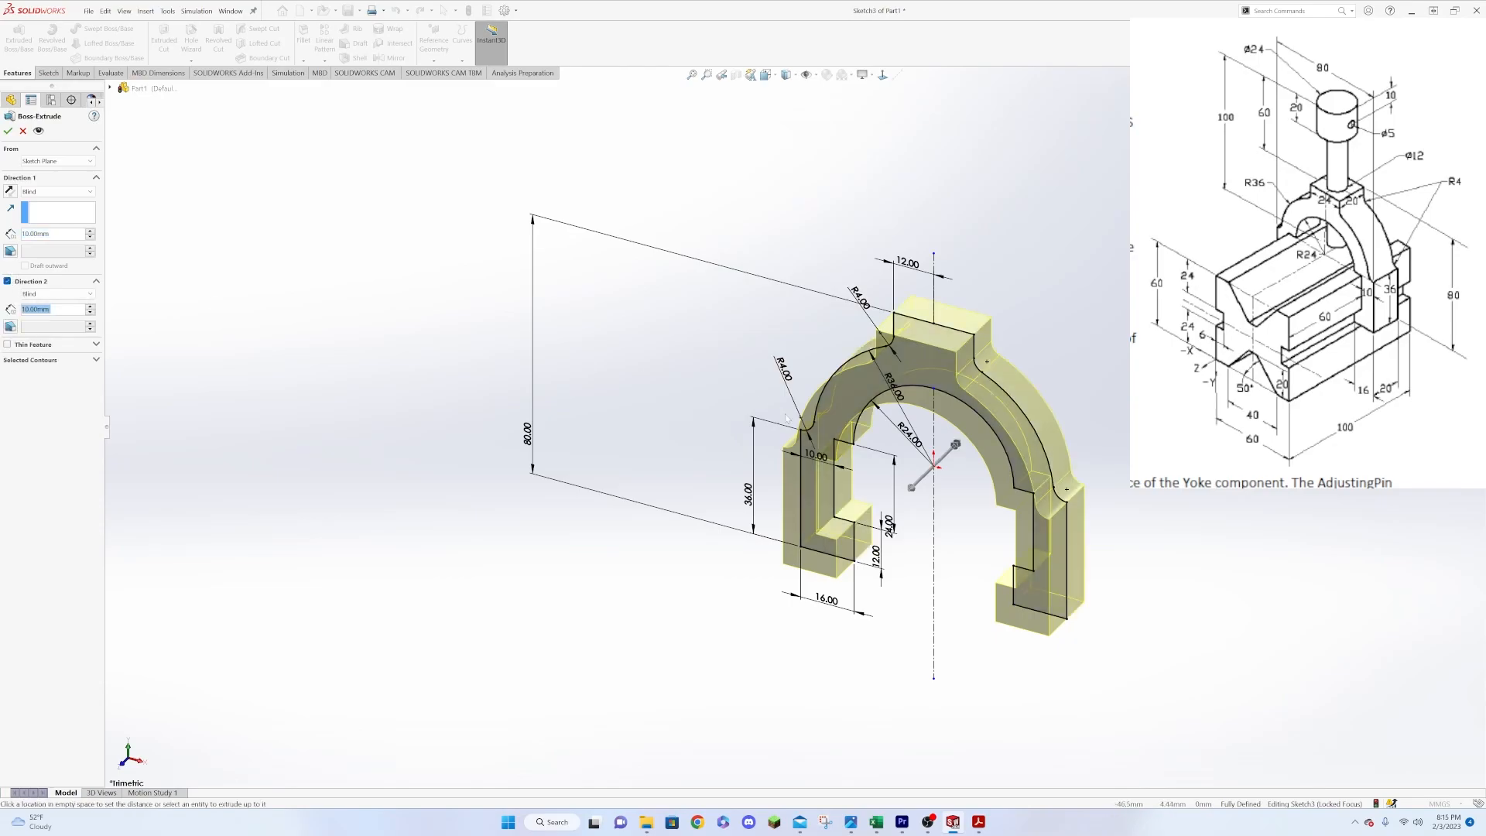
pyautogui.click(9, 132)
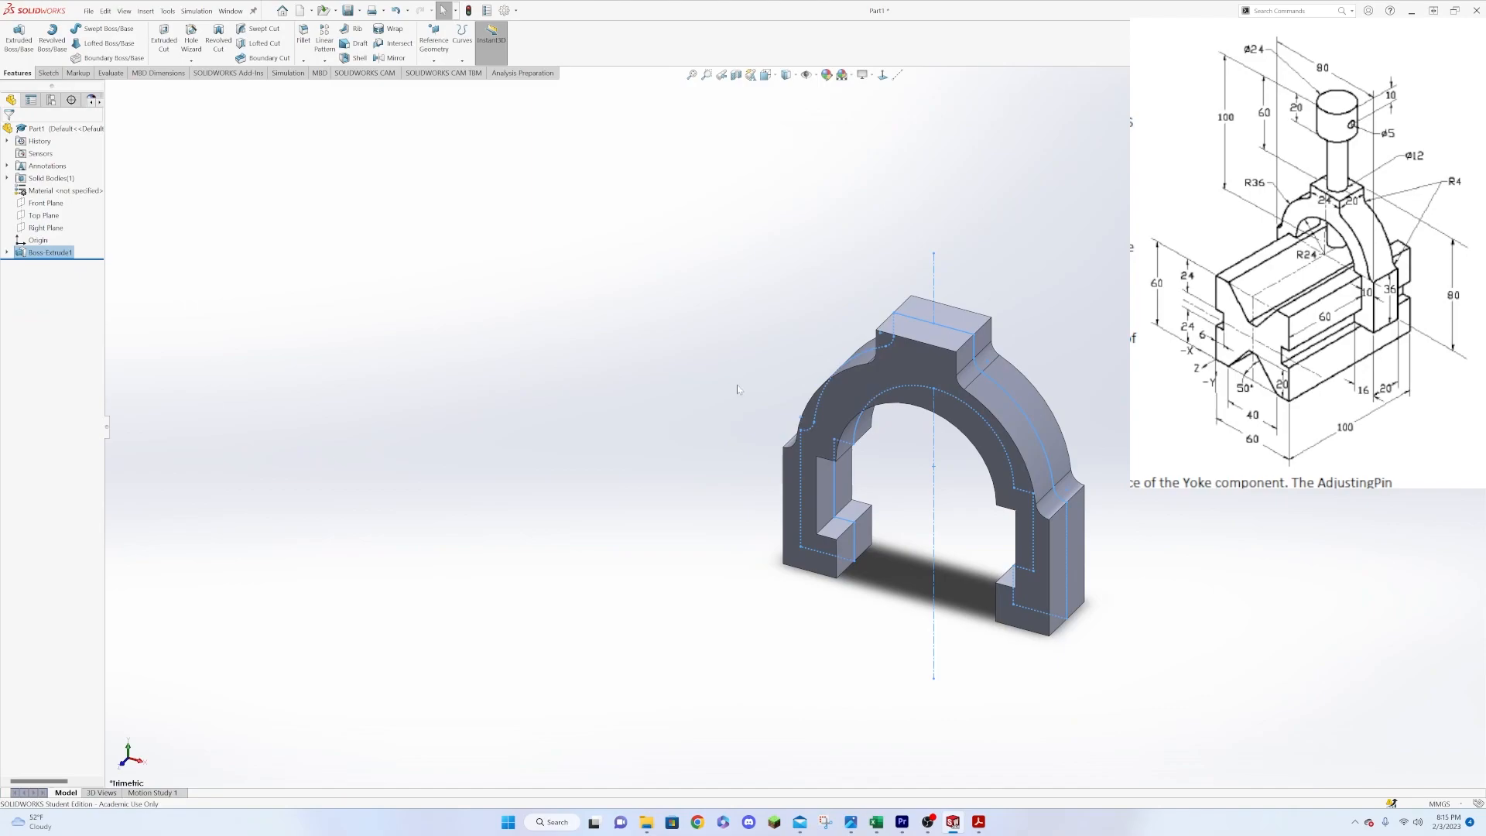
# Start a sketch on the yoke's flat top face and draw a circle of about 4.4 mm radius centered on the origin.
pyautogui.moveTo(787, 338); pyautogui.dragTo(796, 410, button='middle')
pyautogui.click(913, 380)
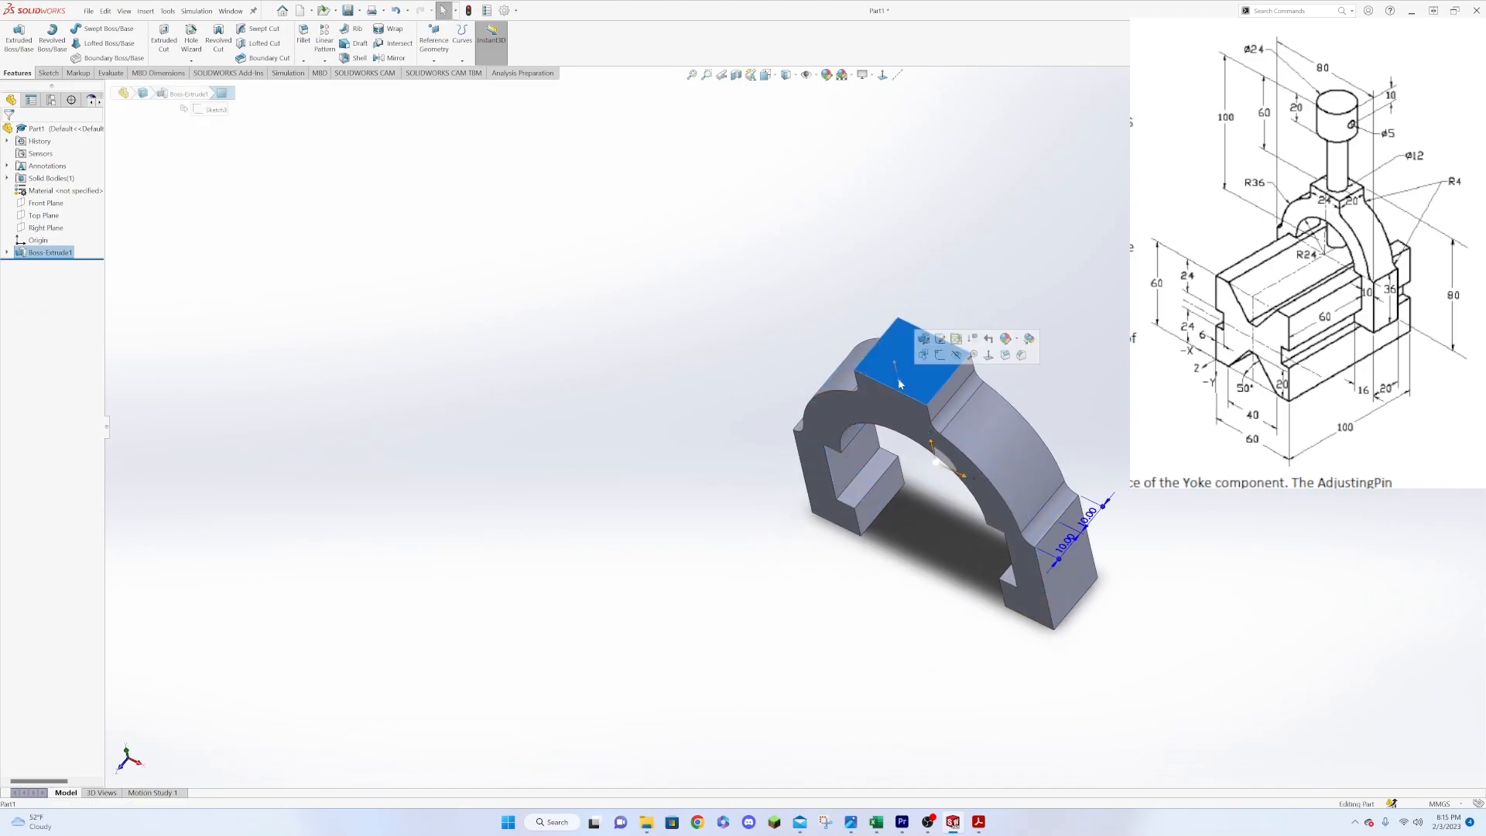
pyautogui.click(942, 357)
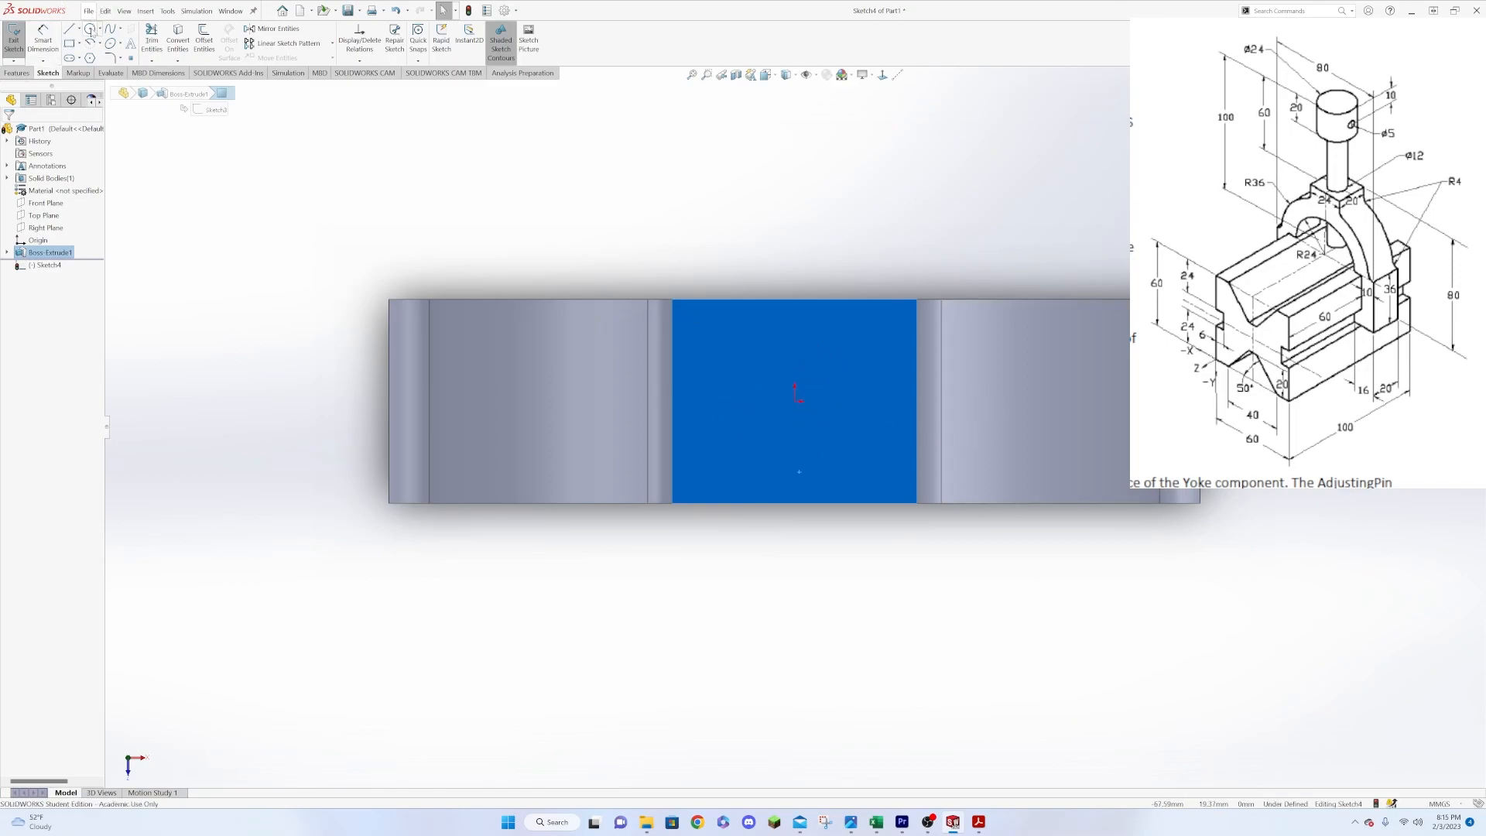
pyautogui.click(90, 28)
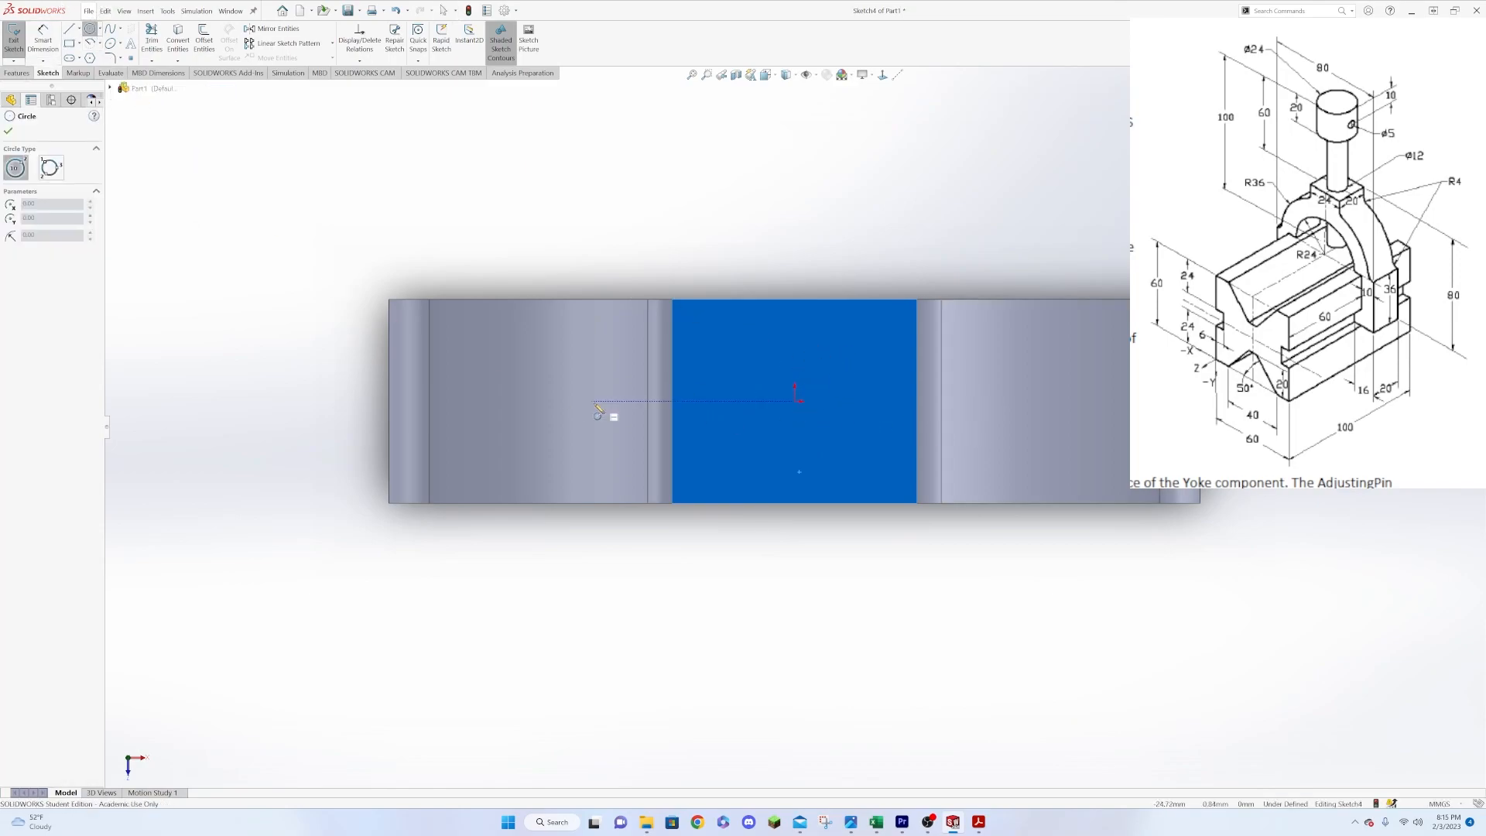
pyautogui.click(796, 400)
pyautogui.click(821, 440)
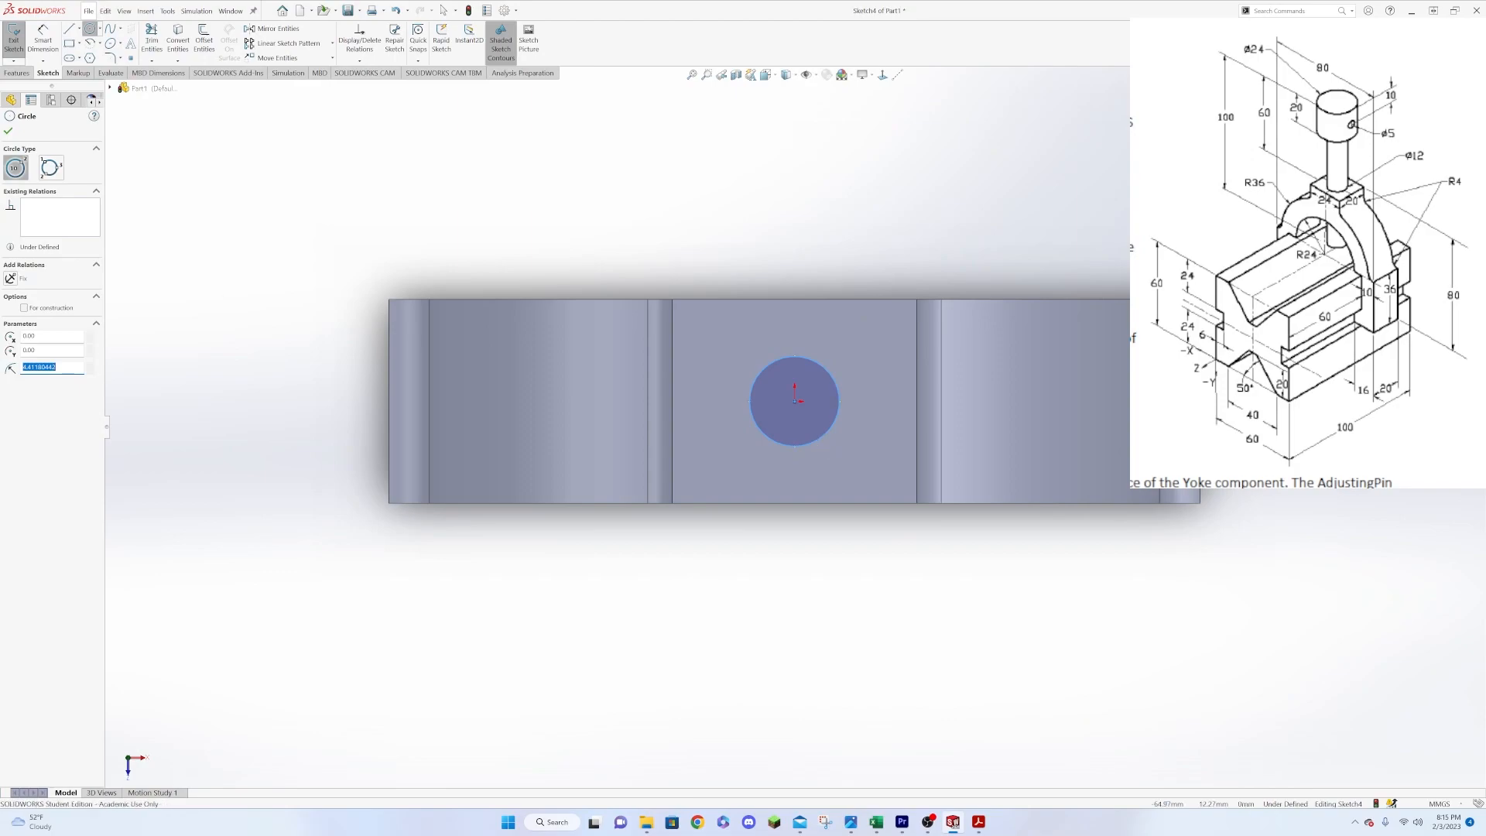
# Dimension the circle on the yoke's top face to a diameter of 12 mm.
pyautogui.click(7, 130)
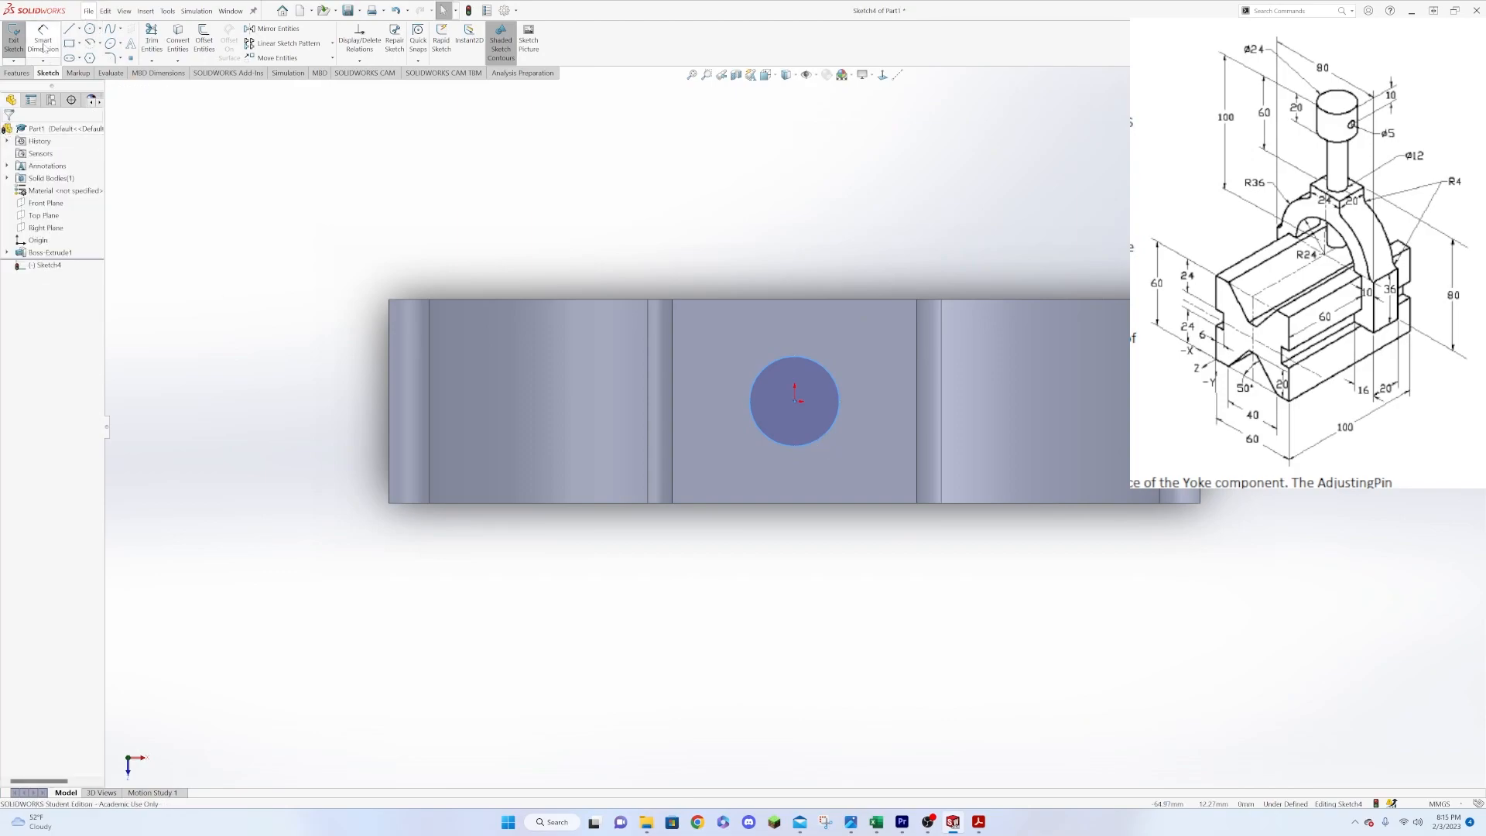
pyautogui.click(45, 48)
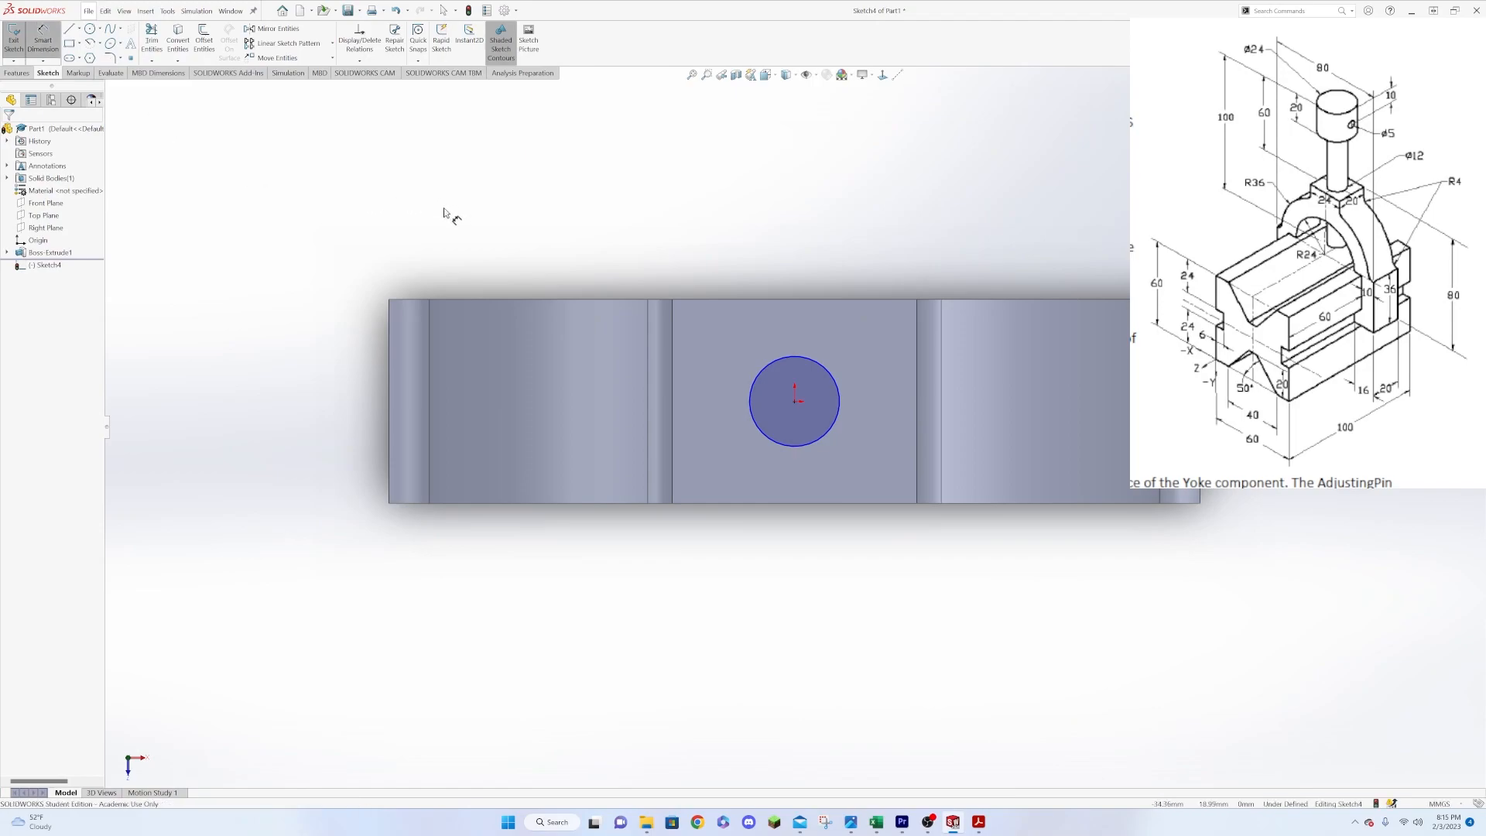
pyautogui.click(806, 352)
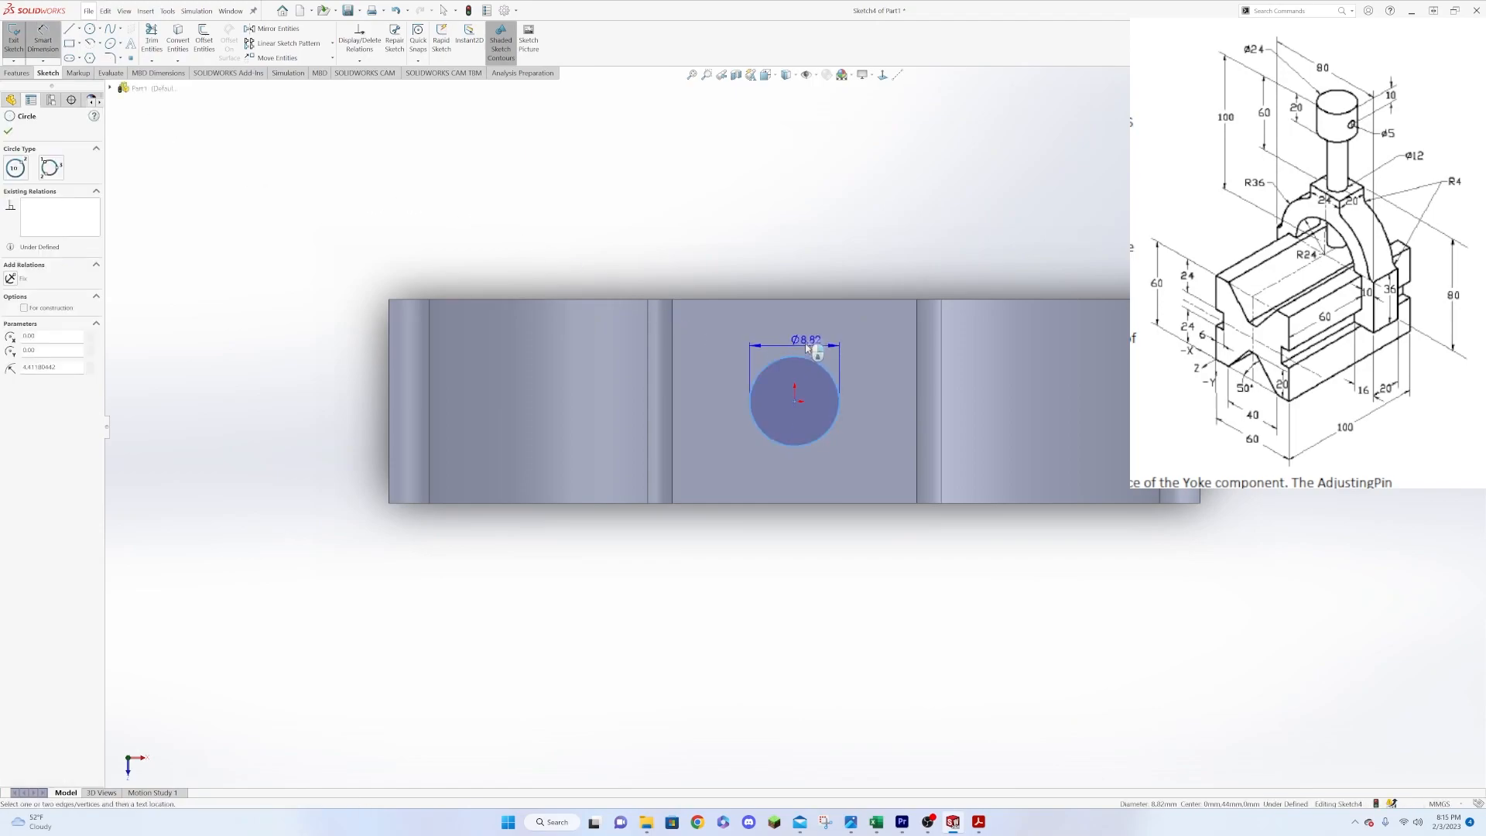
pyautogui.click(819, 249)
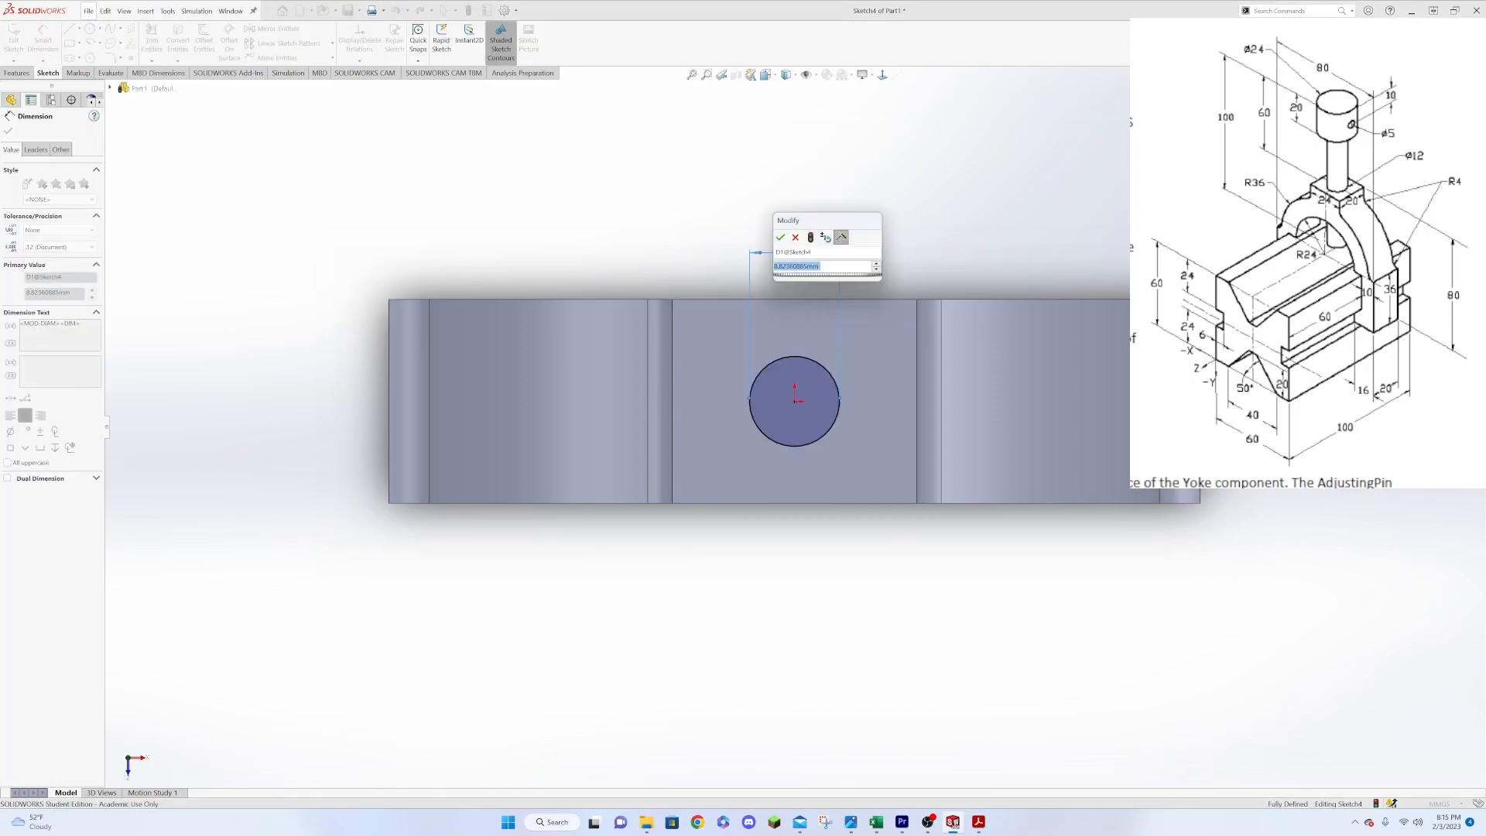
pyautogui.write('12')
pyautogui.press('Return')
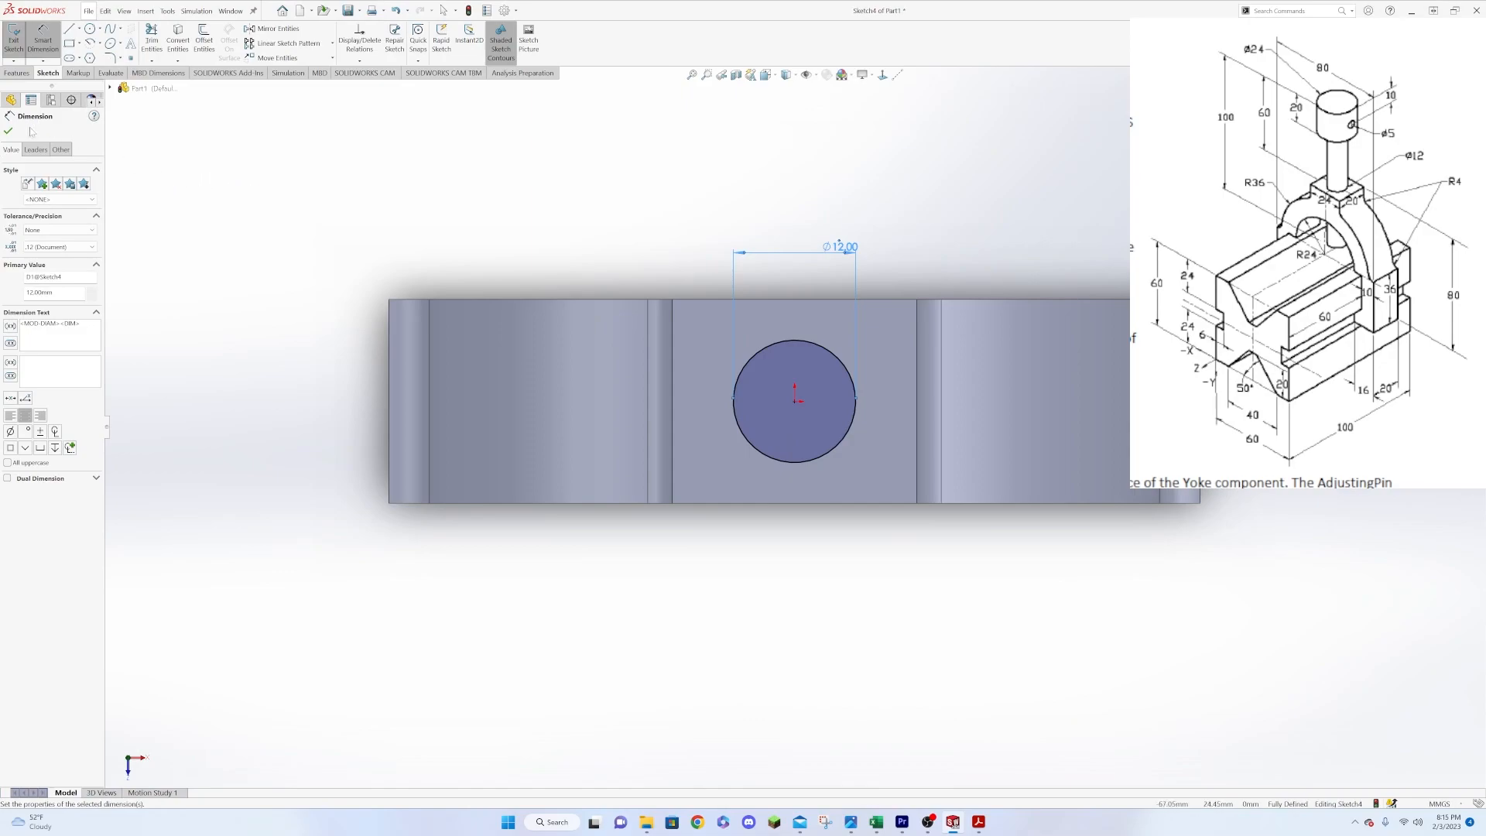
pyautogui.press('Escape')
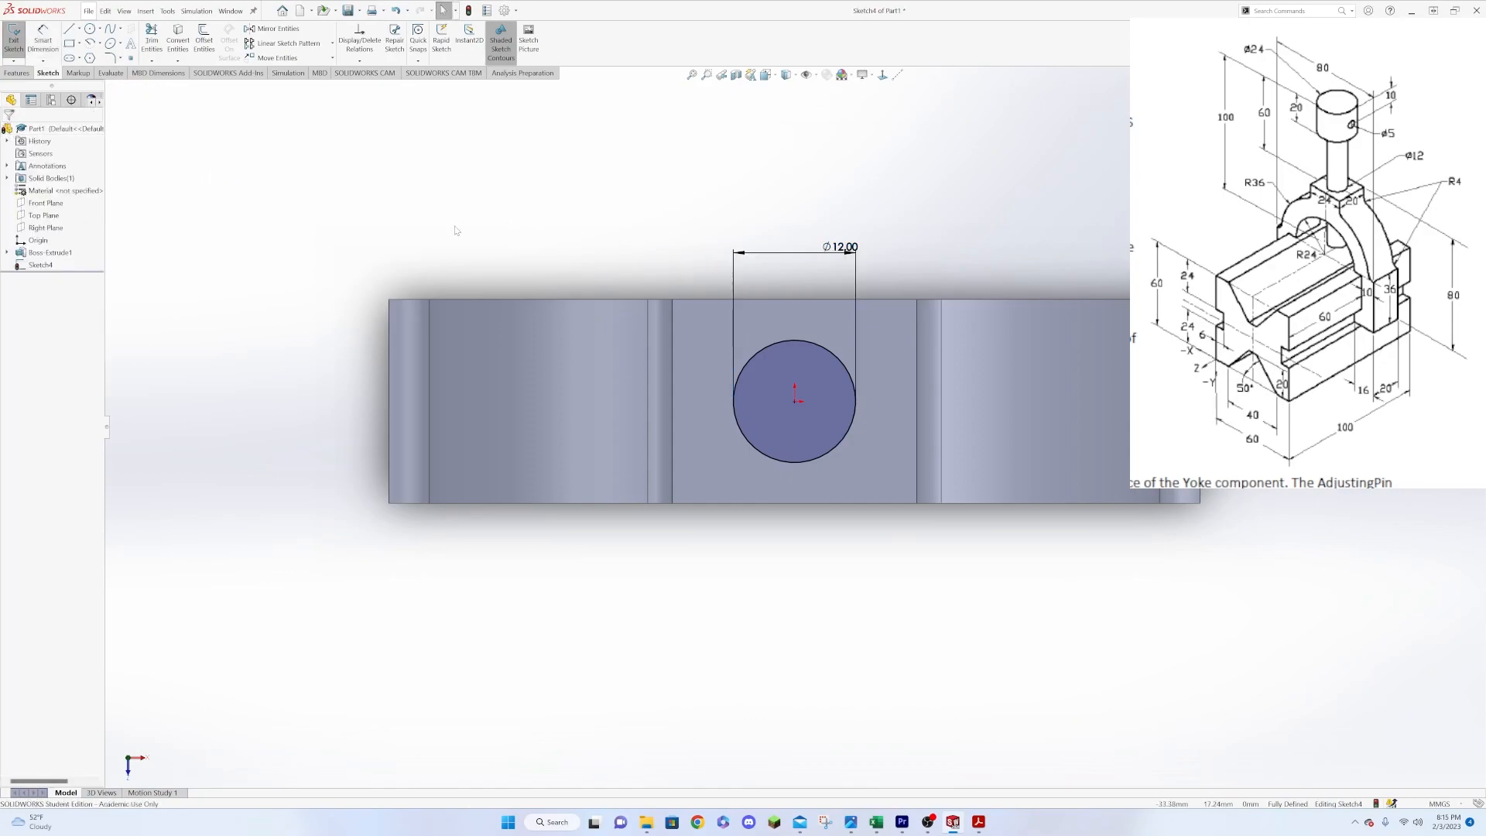
# Cut-extrude the 12 mm circle using Up To Surface, ending at the curved inner face of the yoke's arch.
pyautogui.click(17, 74)
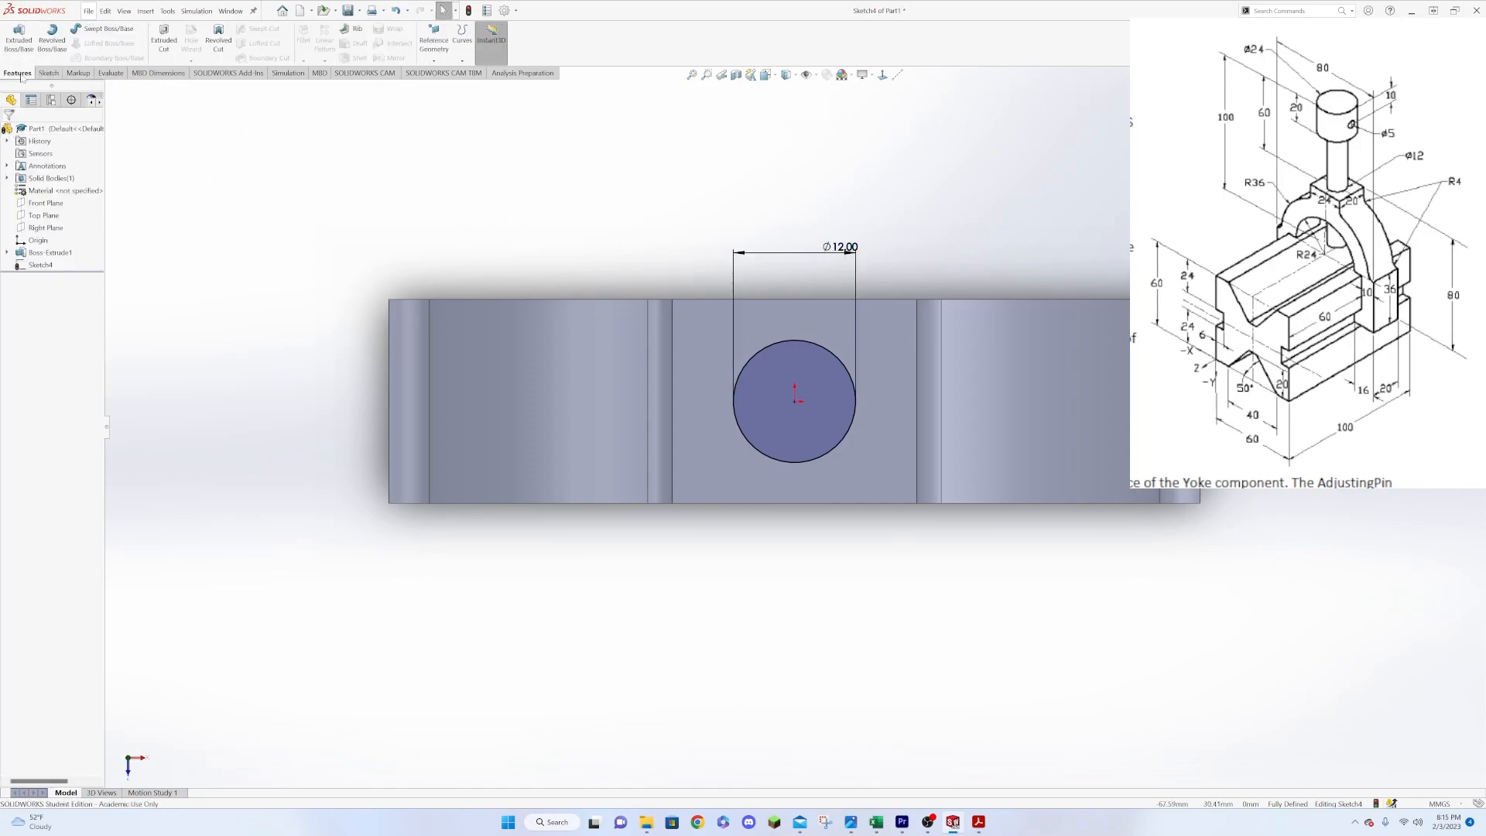
pyautogui.click(163, 37)
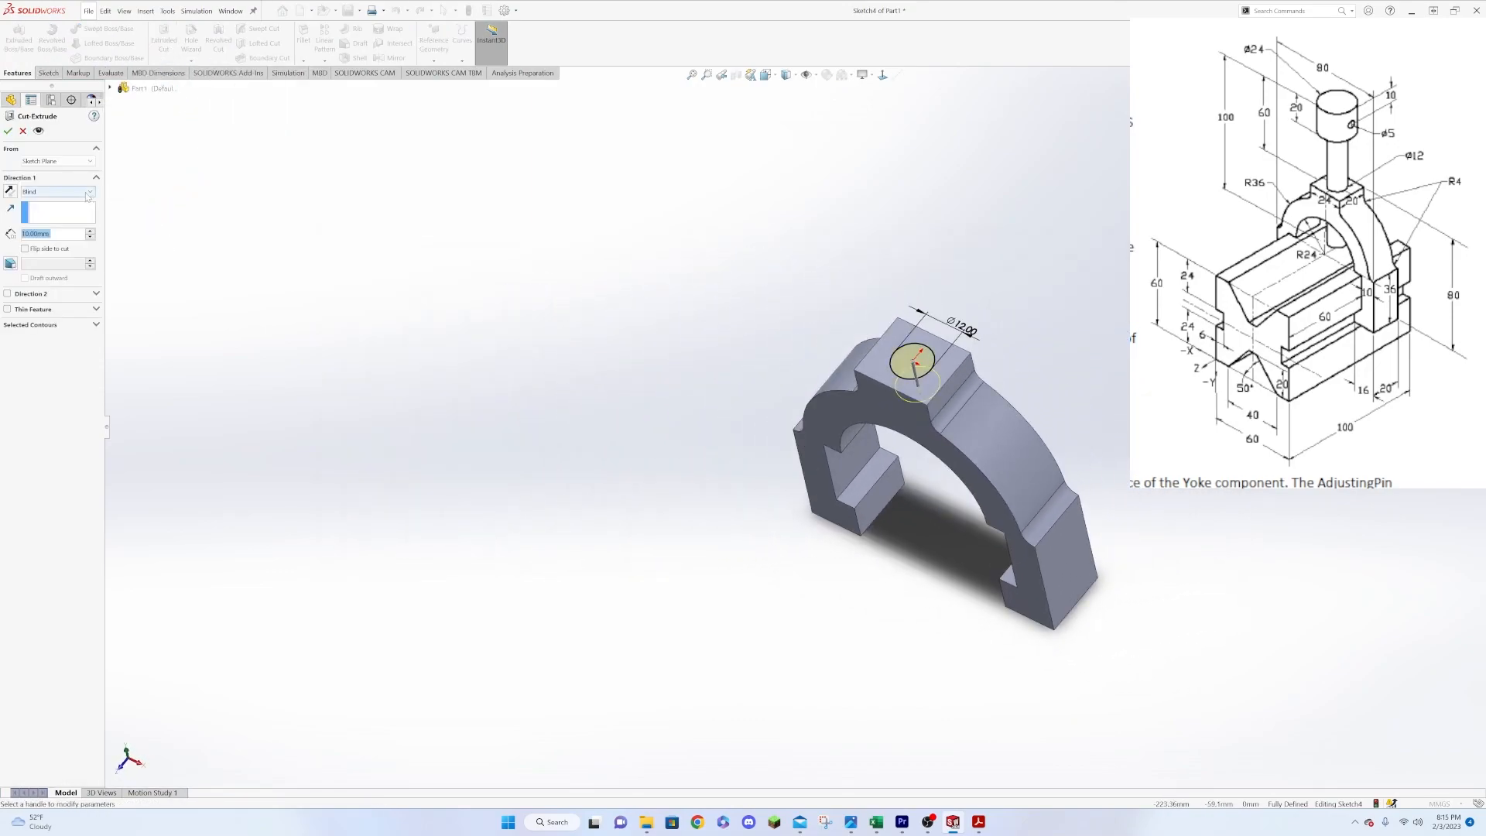
pyautogui.click(86, 192)
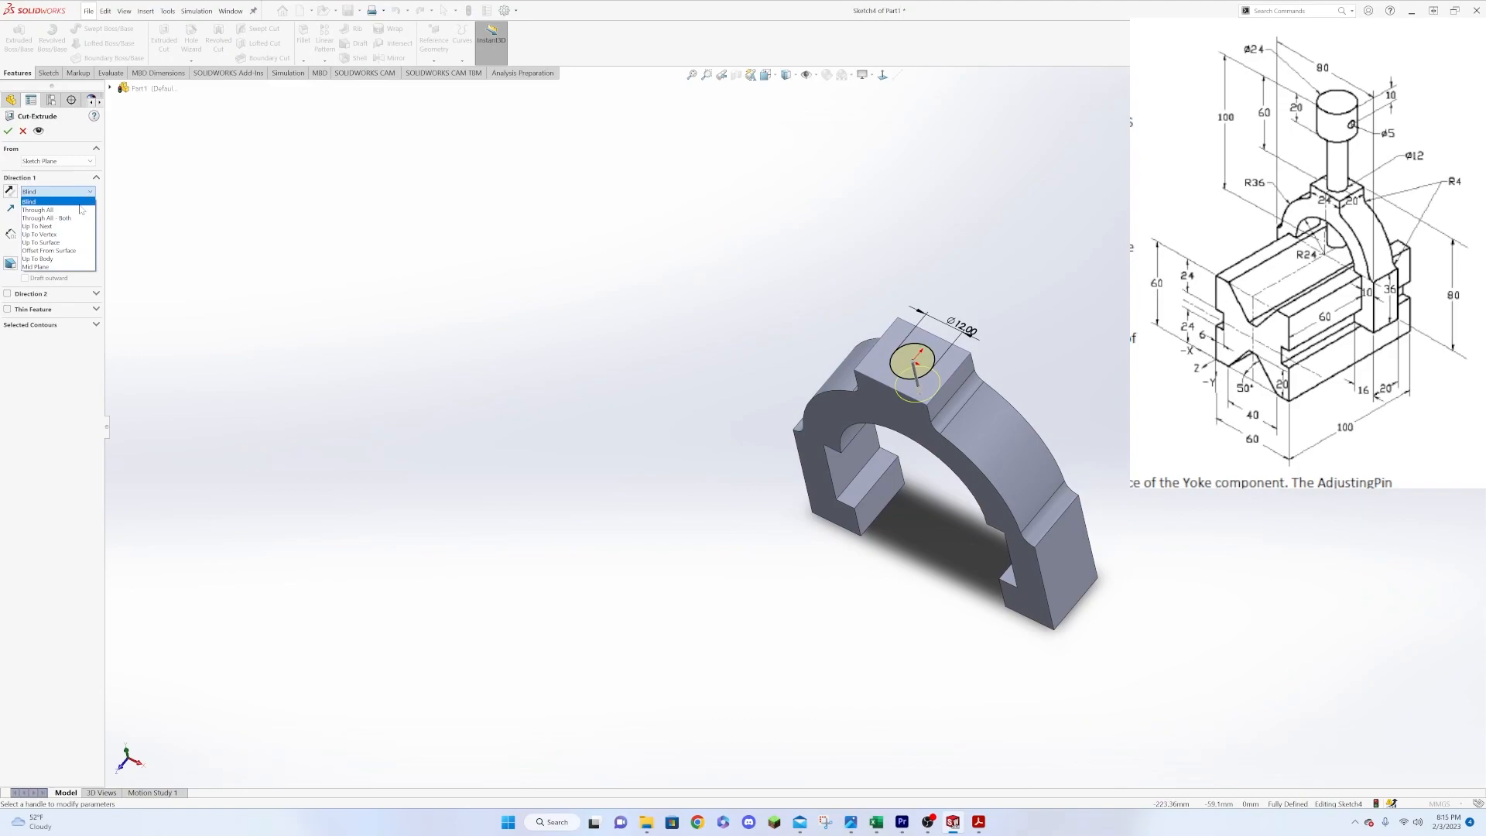
pyautogui.click(78, 242)
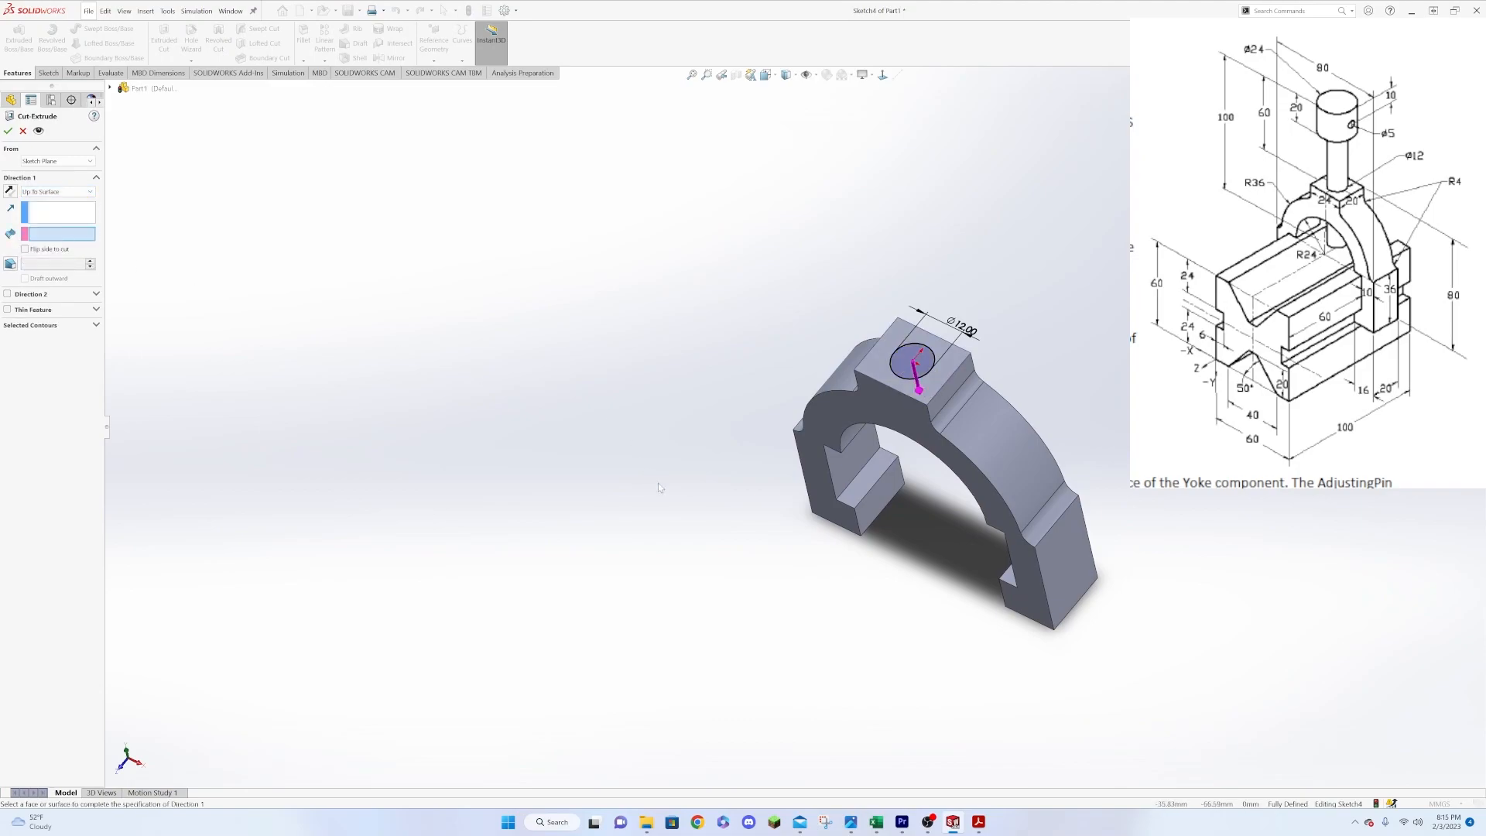
pyautogui.moveTo(658, 481); pyautogui.dragTo(685, 157, button='middle')
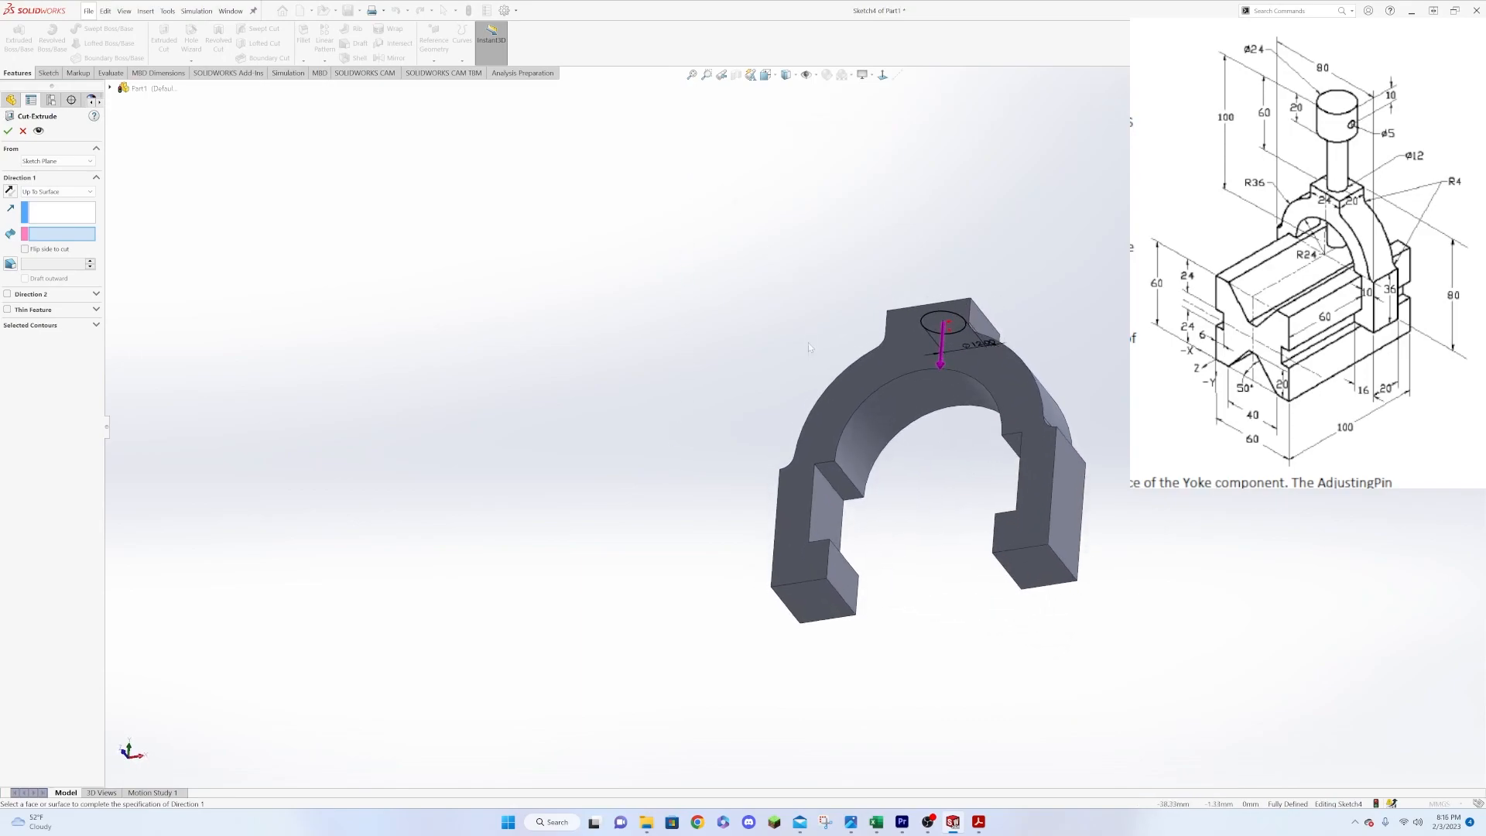
pyautogui.click(916, 402)
pyautogui.click(8, 131)
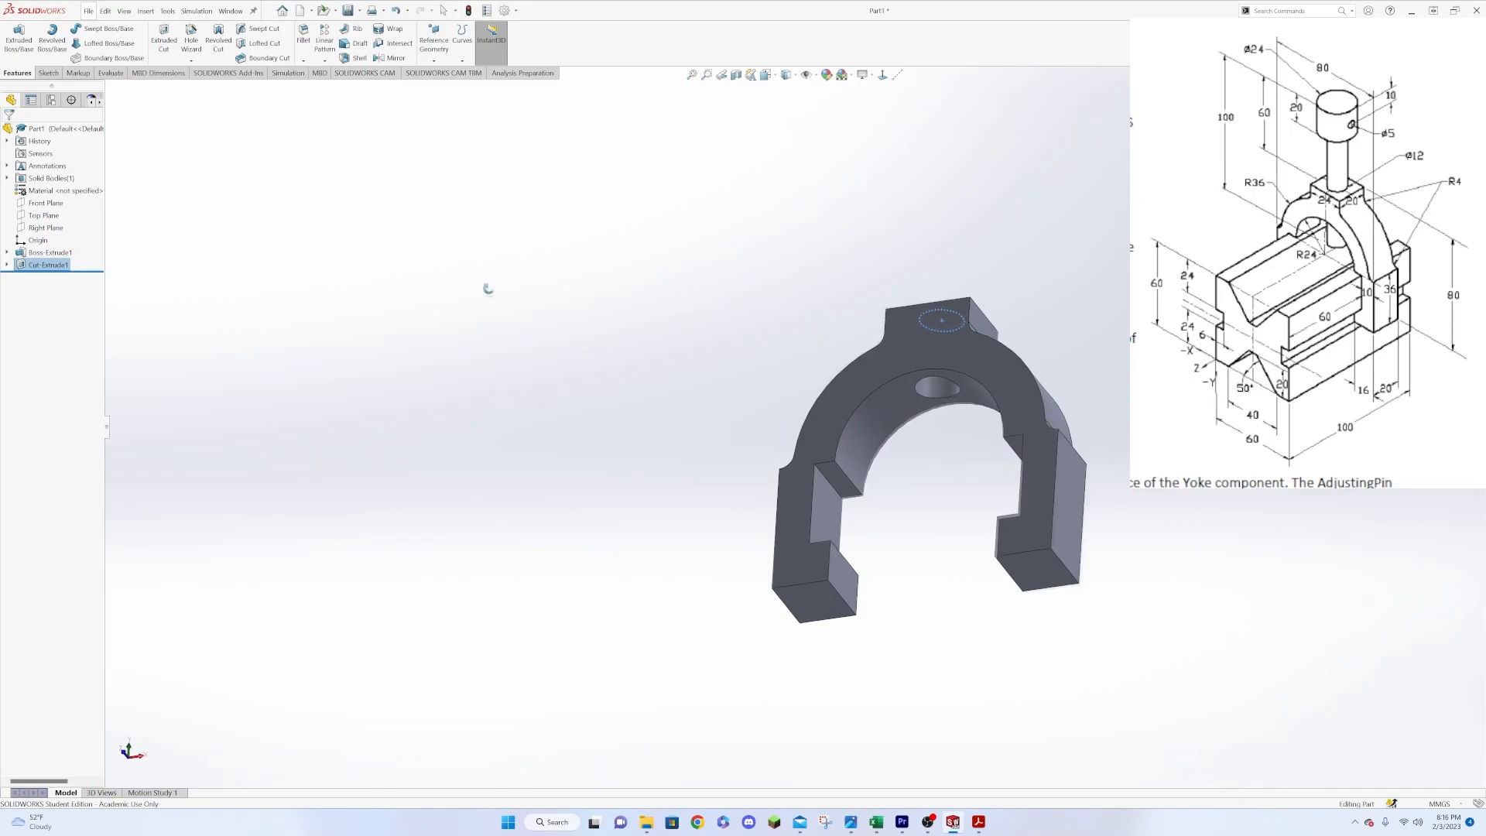
pyautogui.hotkey('ctrl', '1')
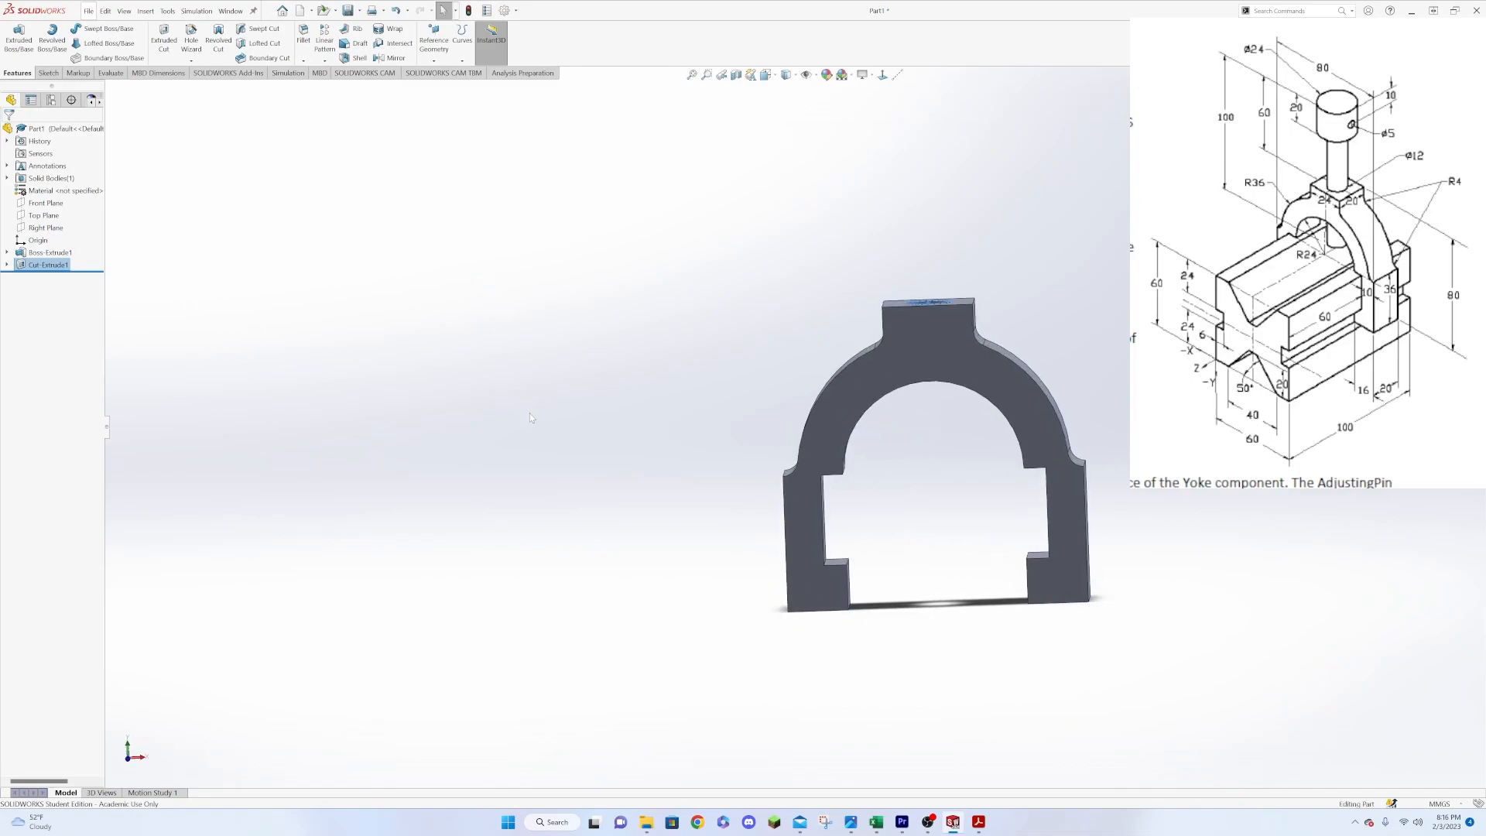
pyautogui.moveTo(682, 330); pyautogui.dragTo(672, 361, button='middle')
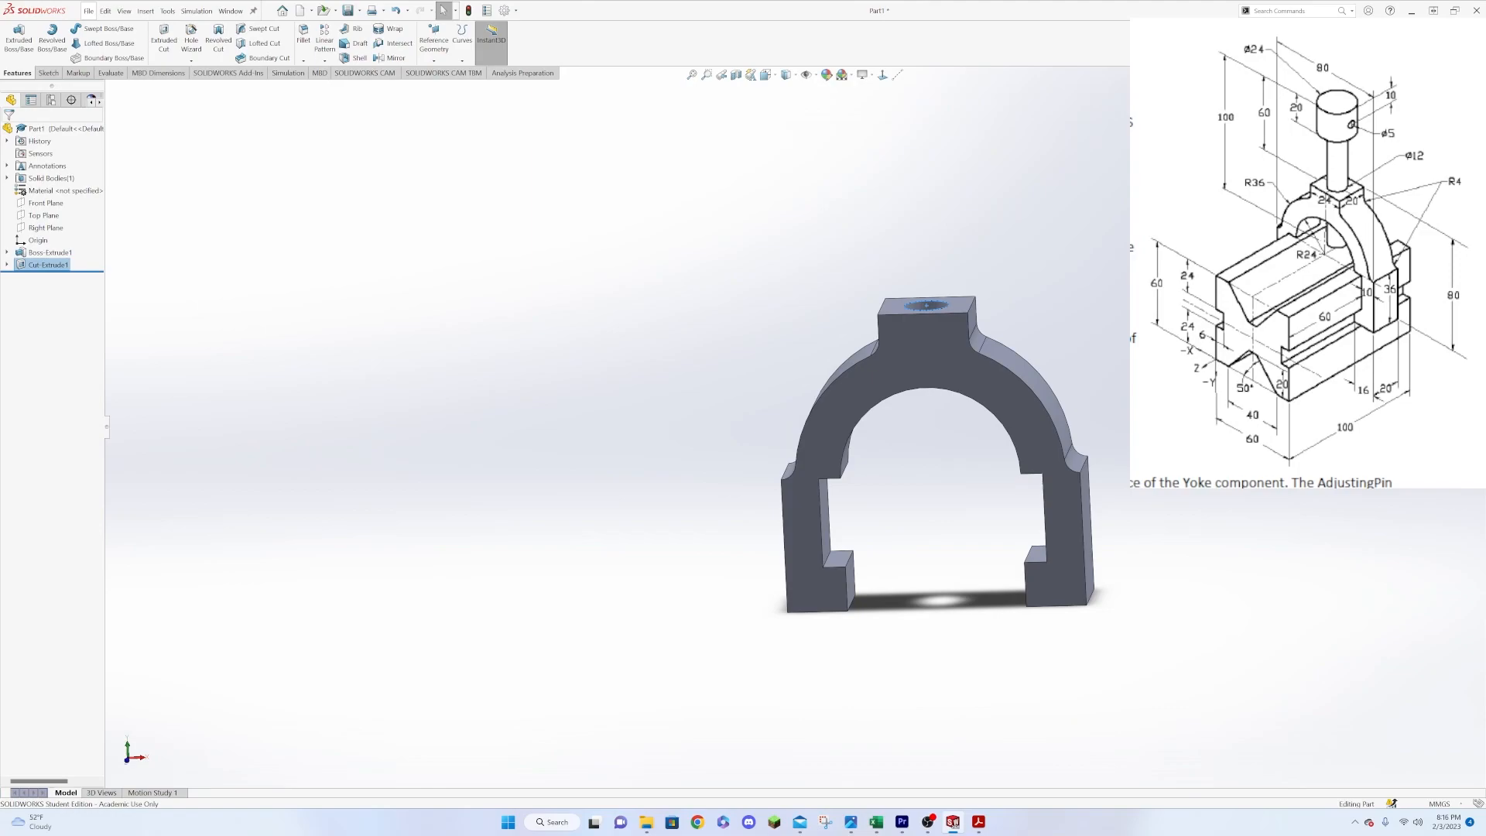
# Assign the material 1060 Alloy from the Aluminium Alloys category to the yoke part.
pyautogui.rightClick(34, 191)
pyautogui.click(72, 198)
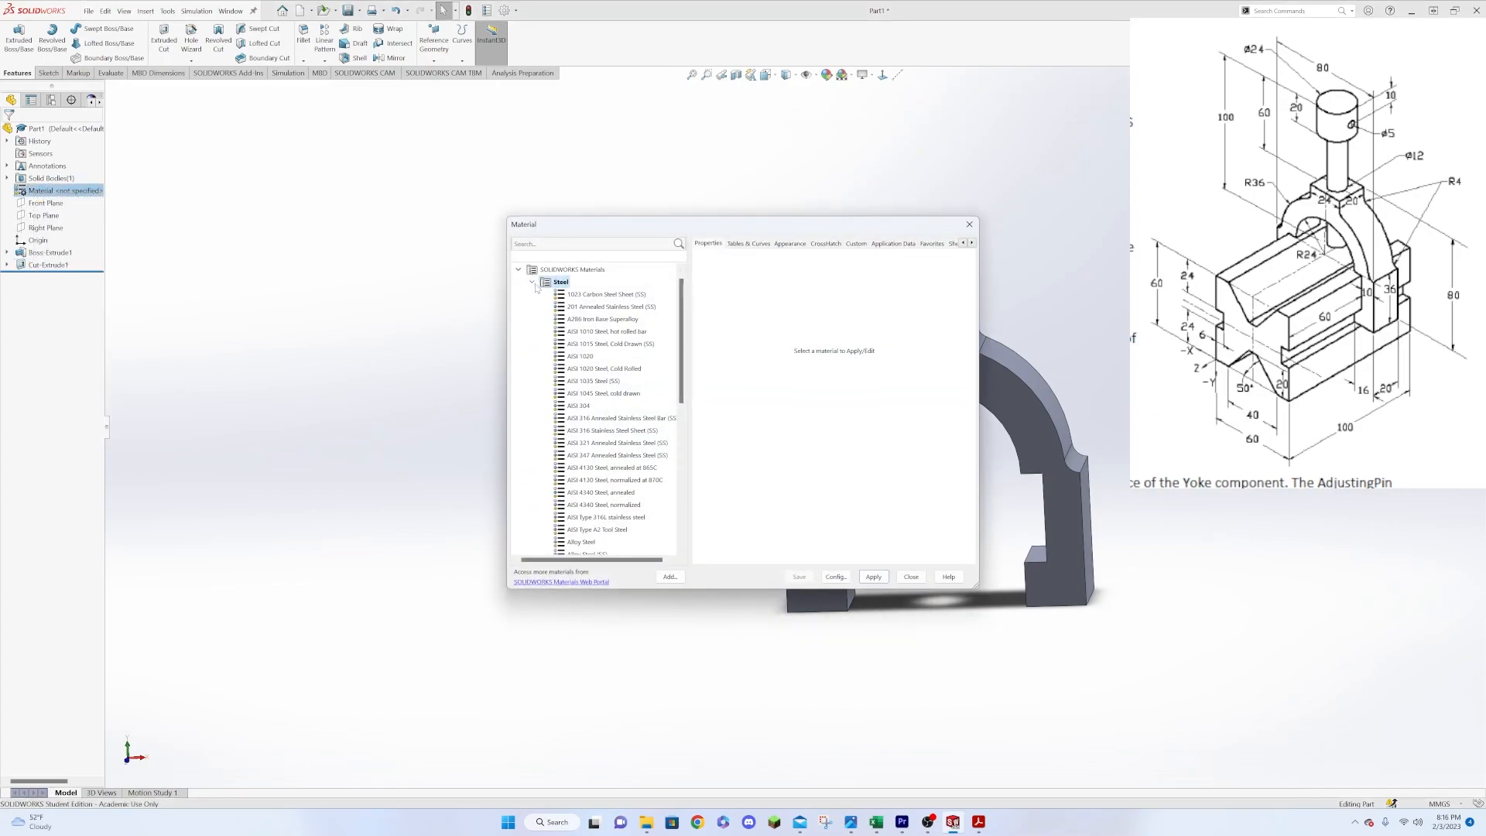
pyautogui.click(532, 283)
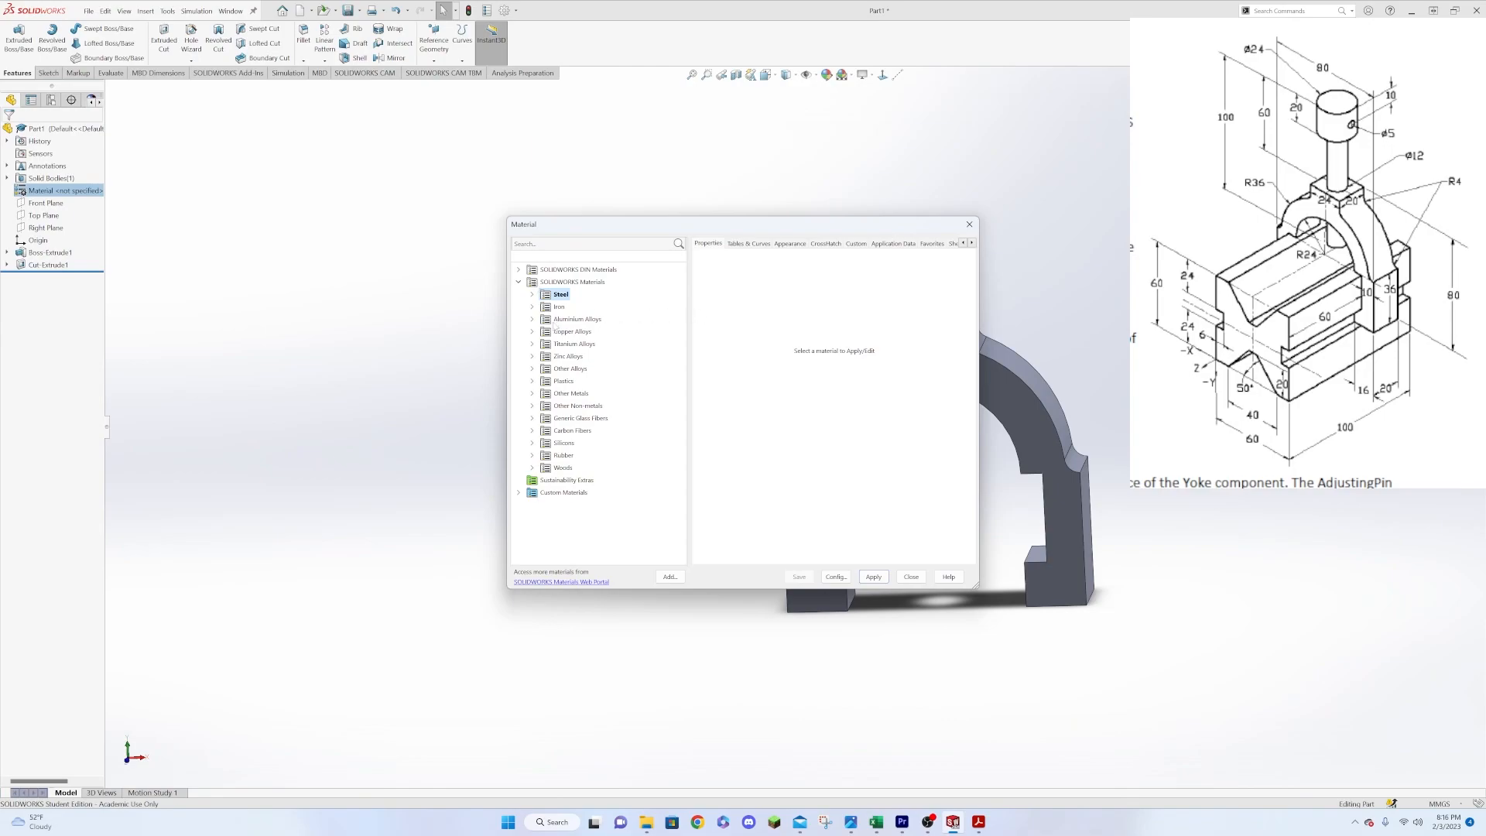
pyautogui.click(533, 321)
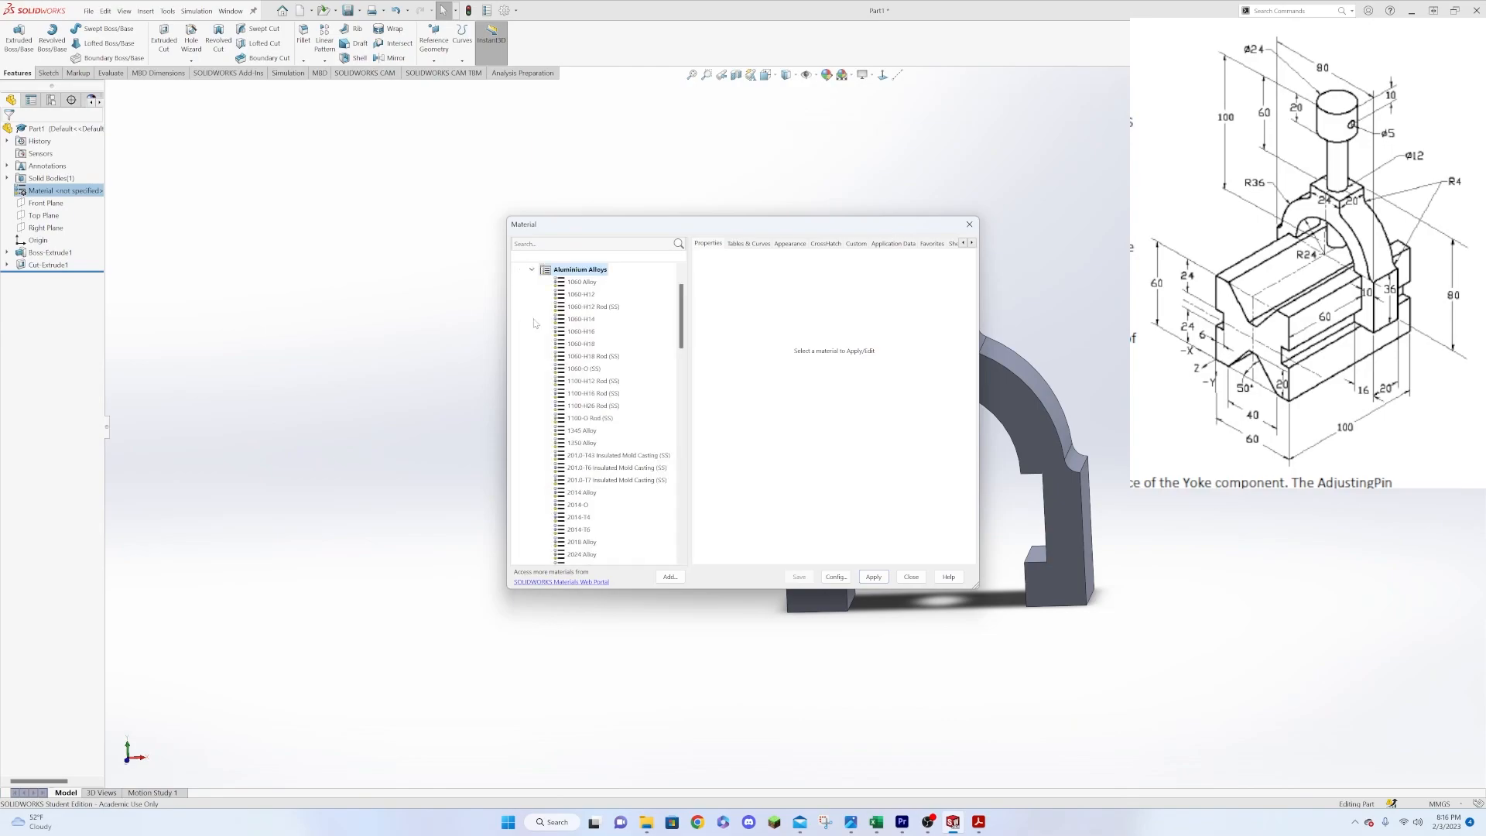
pyautogui.click(580, 283)
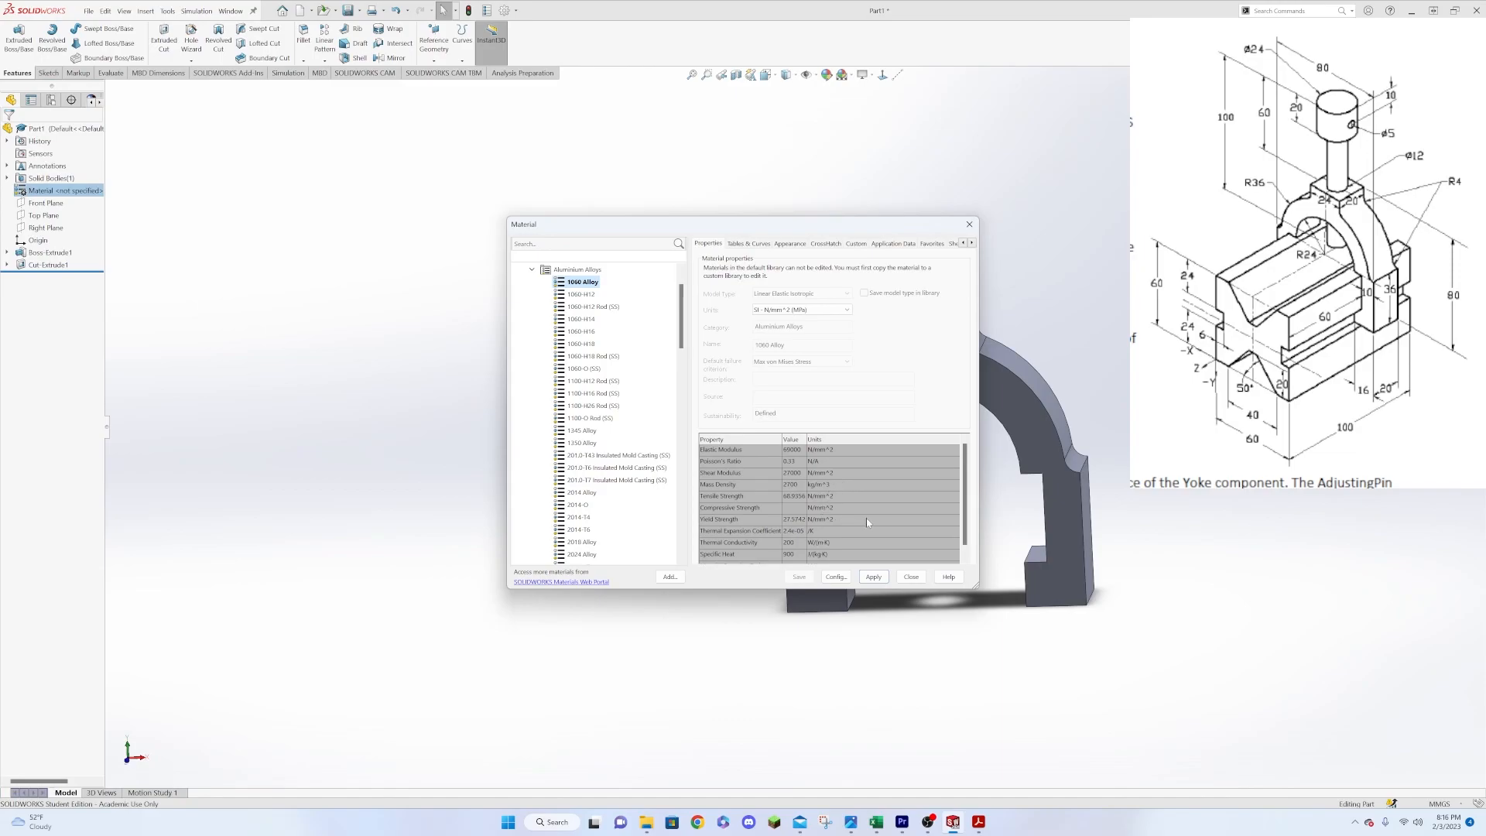
pyautogui.click(873, 577)
pyautogui.click(909, 576)
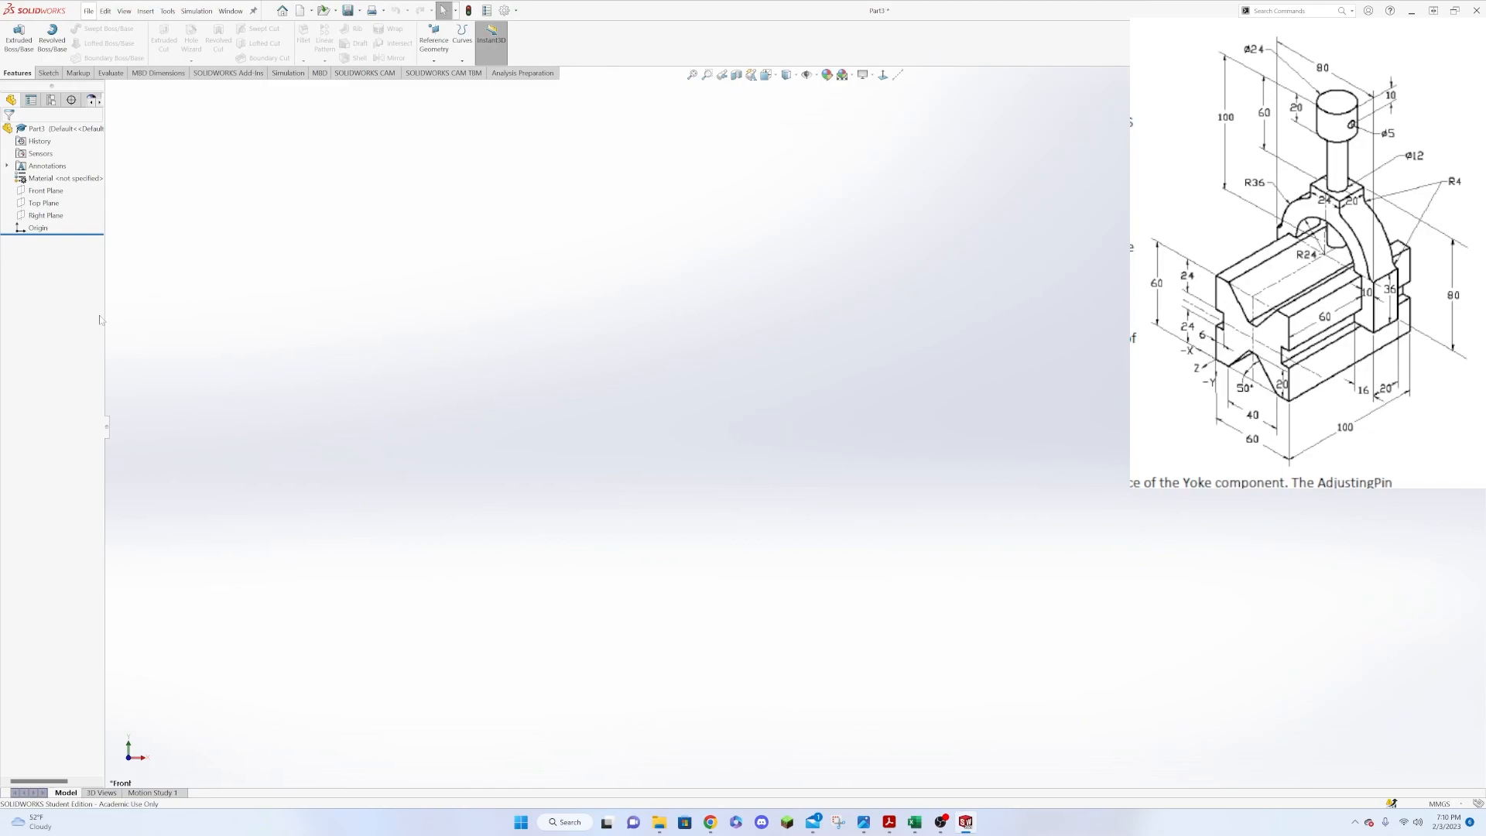
# In the new empty part, start a sketch on the Front Plane and draw horizontal and vertical centerlines through the origin.
pyautogui.rightClick(33, 193)
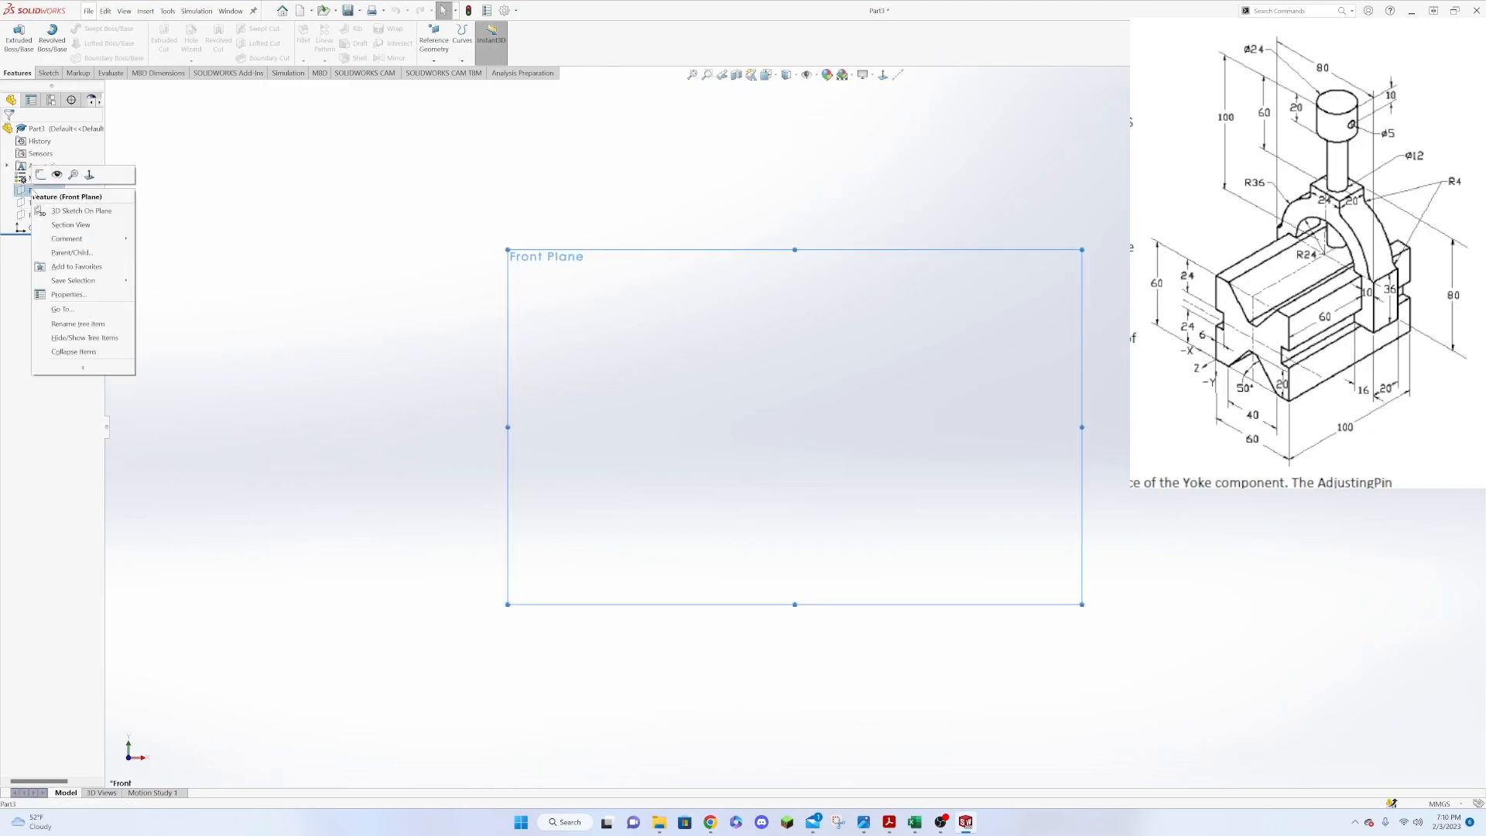
pyautogui.click(44, 178)
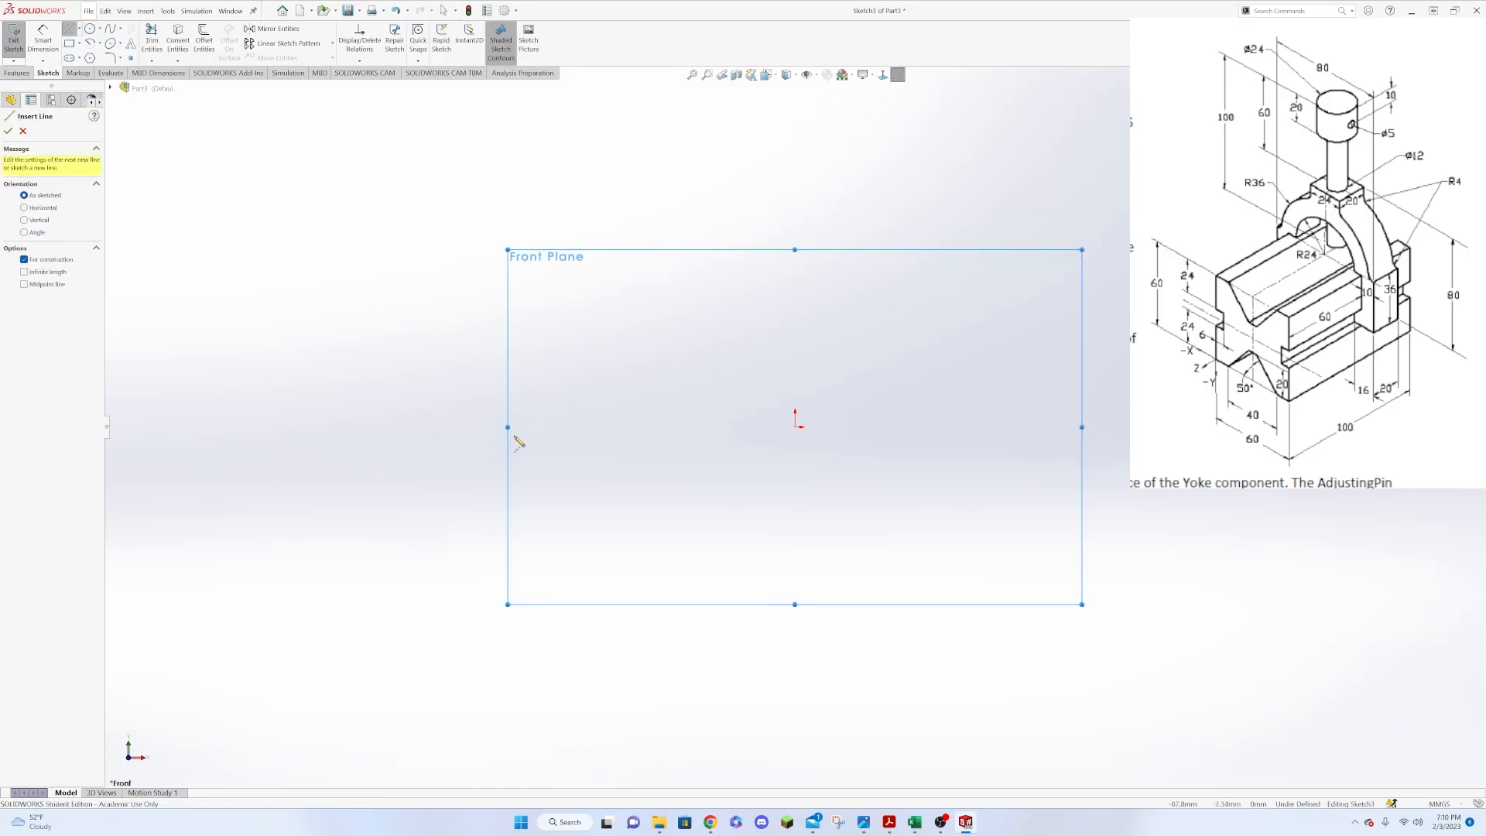
pyautogui.click(455, 428)
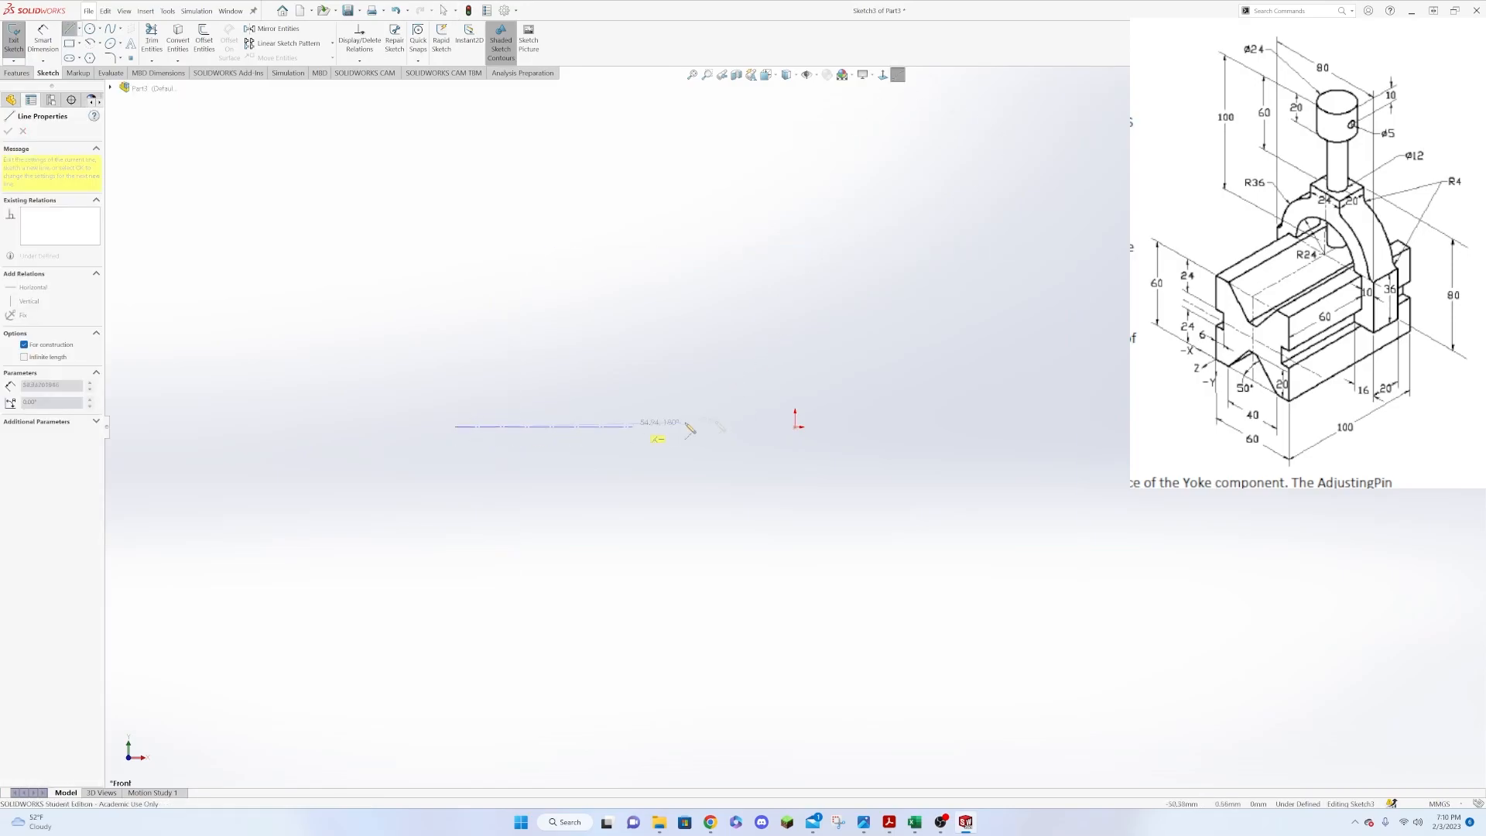
pyautogui.click(1198, 428)
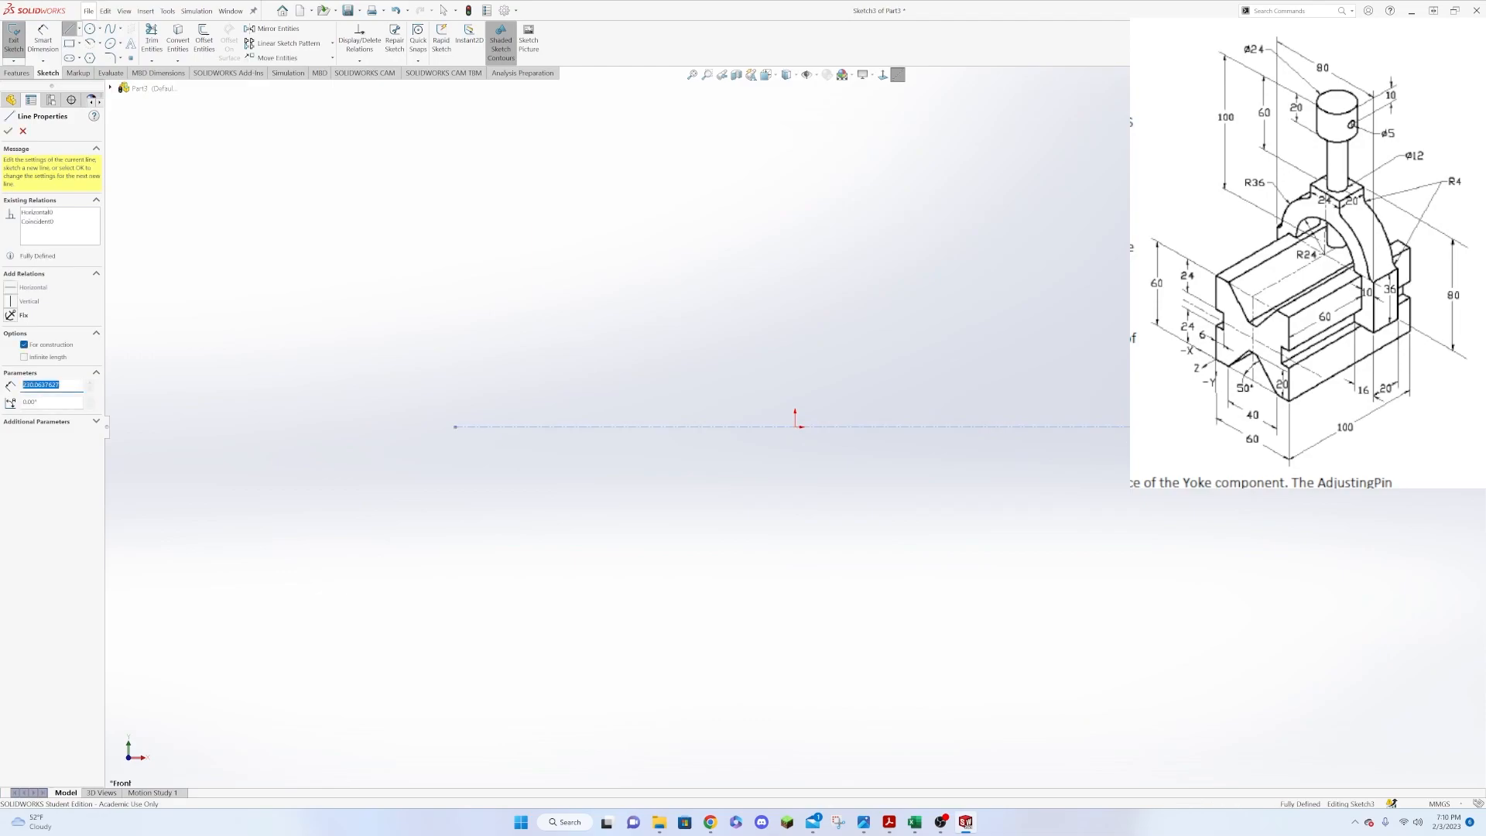
pyautogui.press('Escape')
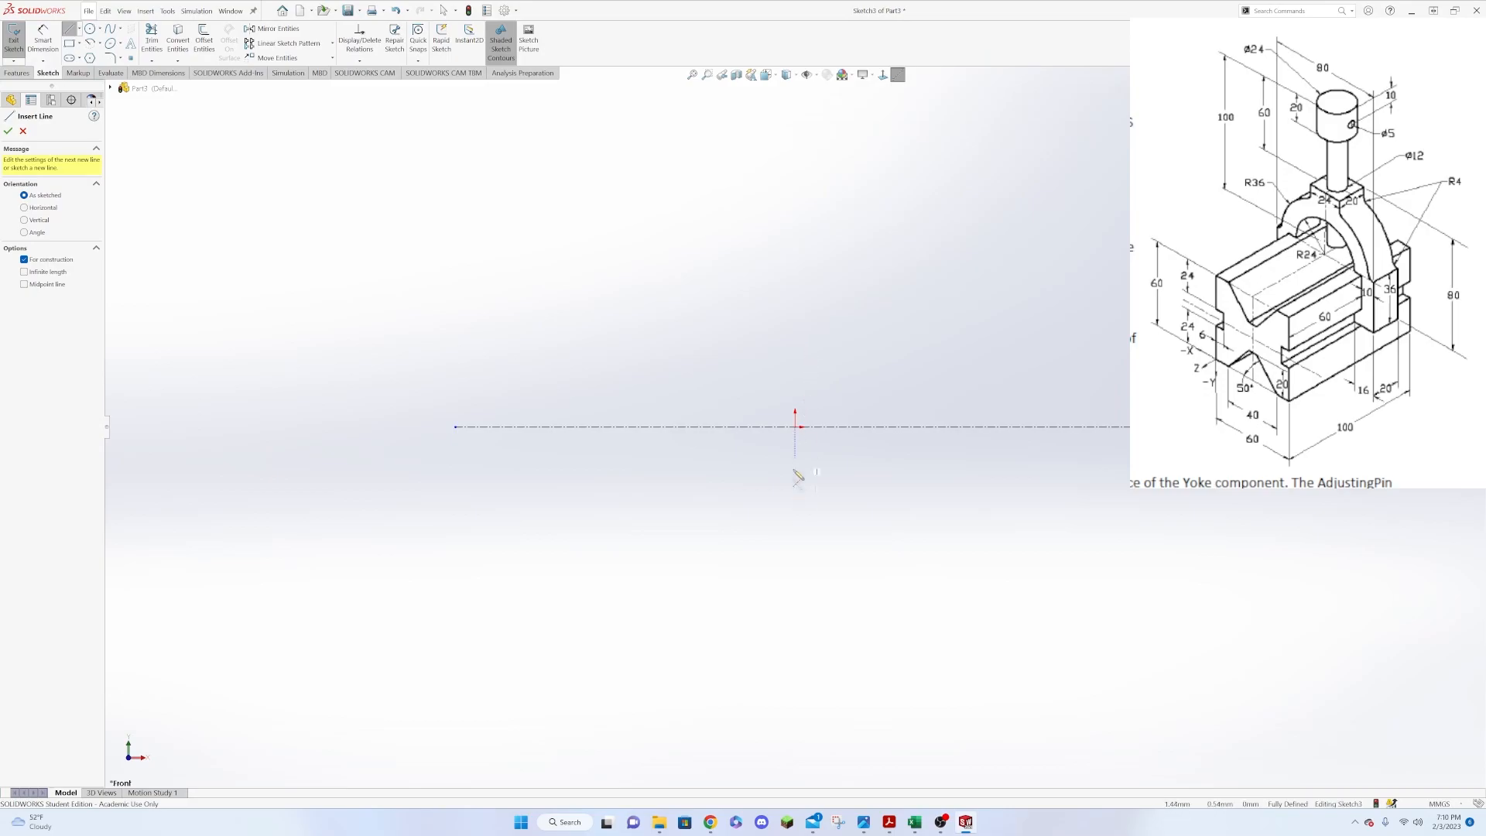
pyautogui.click(796, 651)
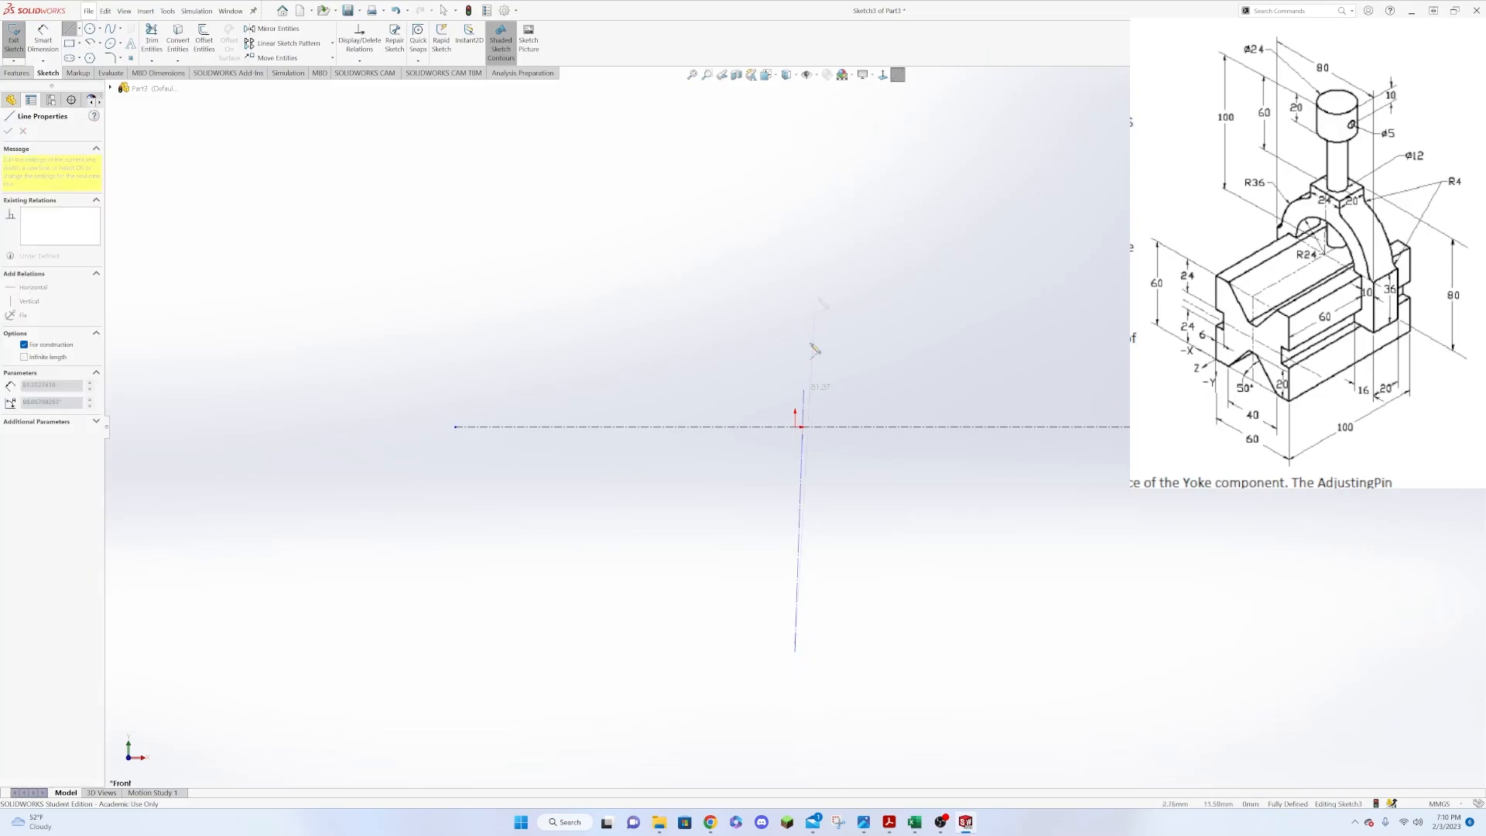
pyautogui.click(795, 176)
pyautogui.press('Escape')
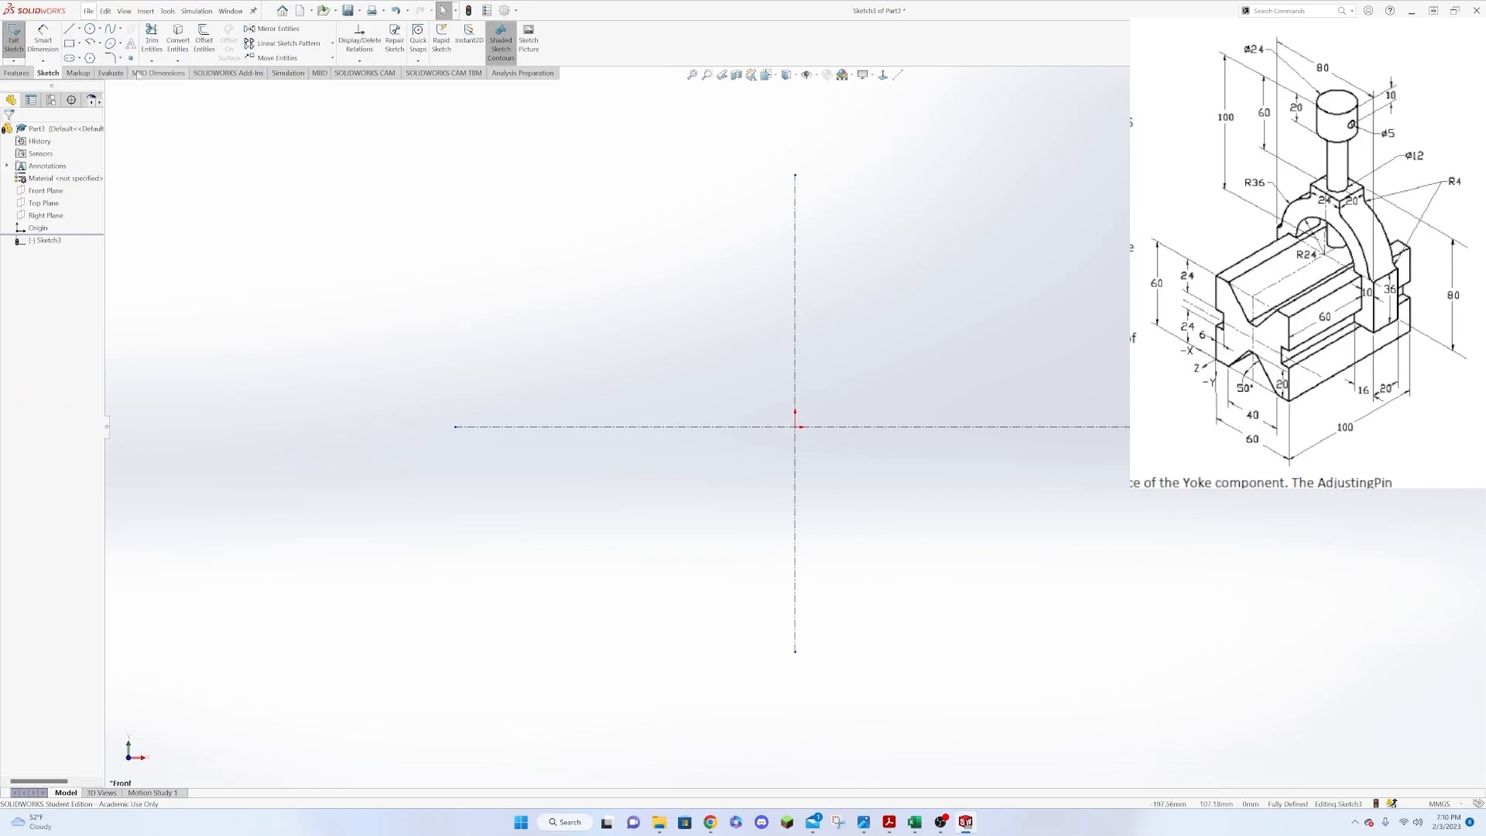
# Sketch a six-line open half profile about 28 mm wide, from the vertical centerline up a sloped V side and down stepped outer edges to the horizontal centerline.
pyautogui.click(69, 28)
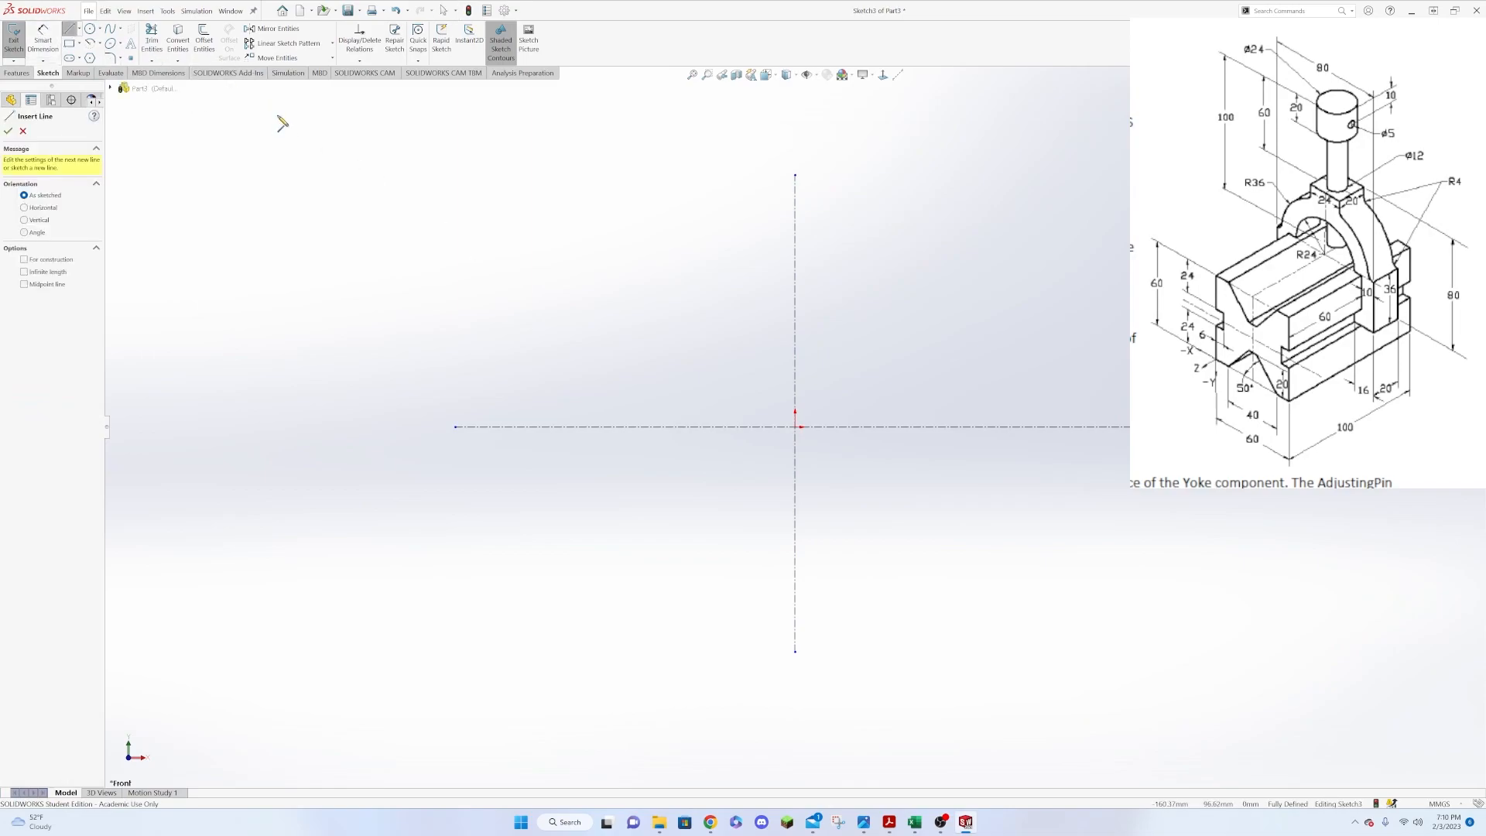
pyautogui.click(795, 403)
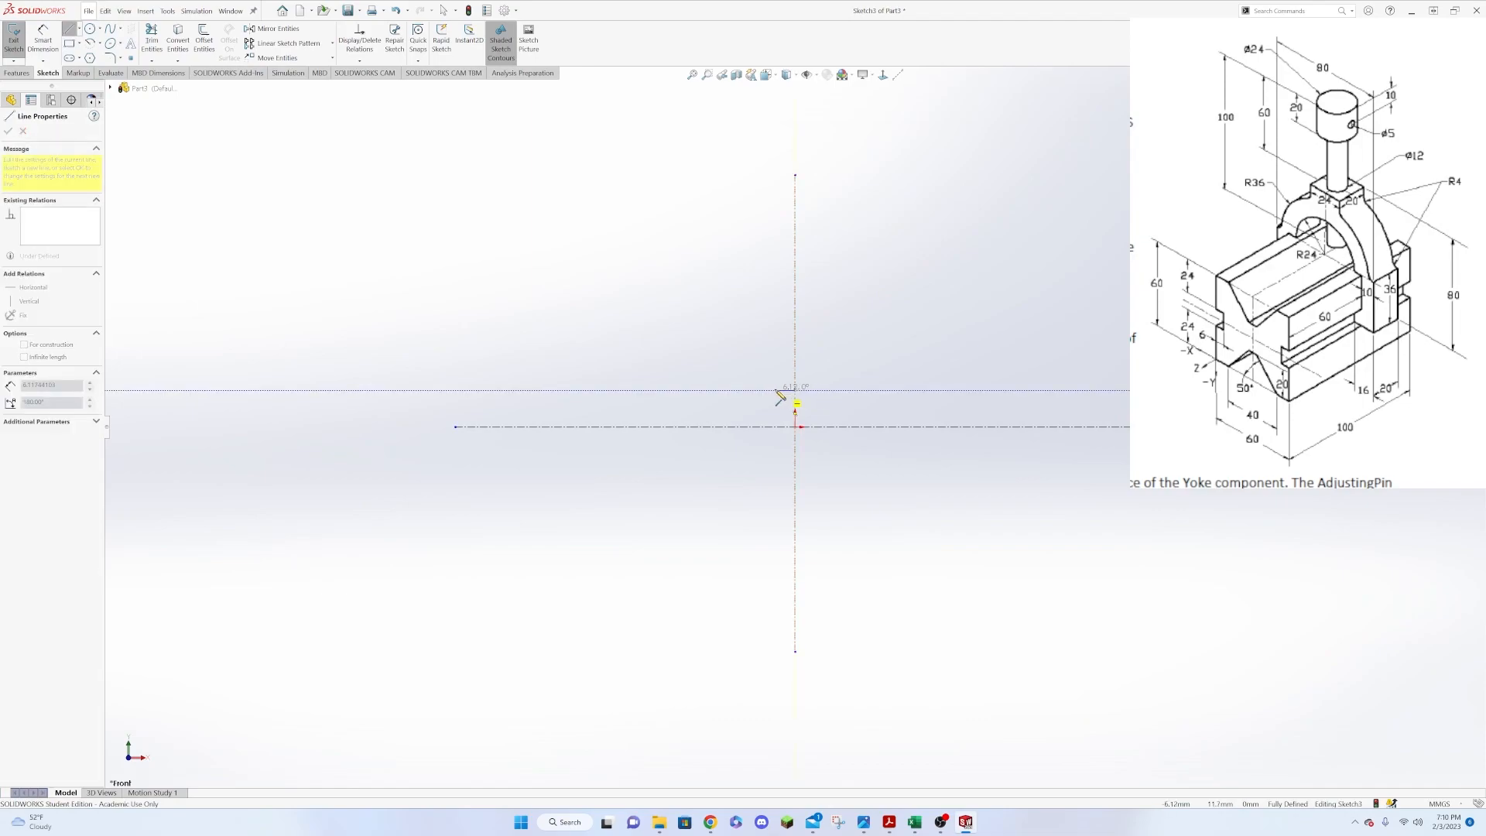
pyautogui.click(775, 391)
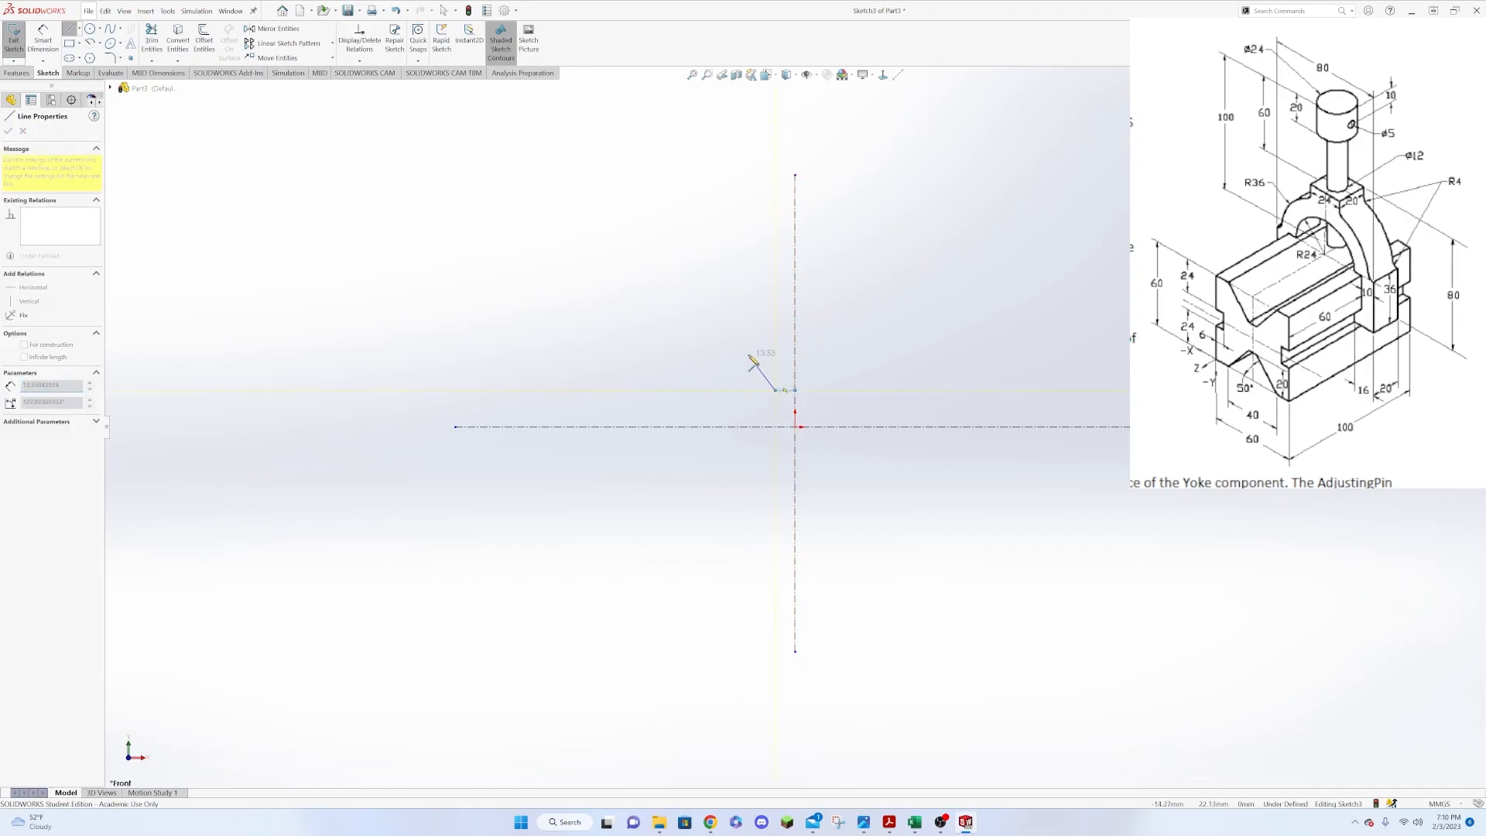
pyautogui.click(729, 318)
pyautogui.click(704, 317)
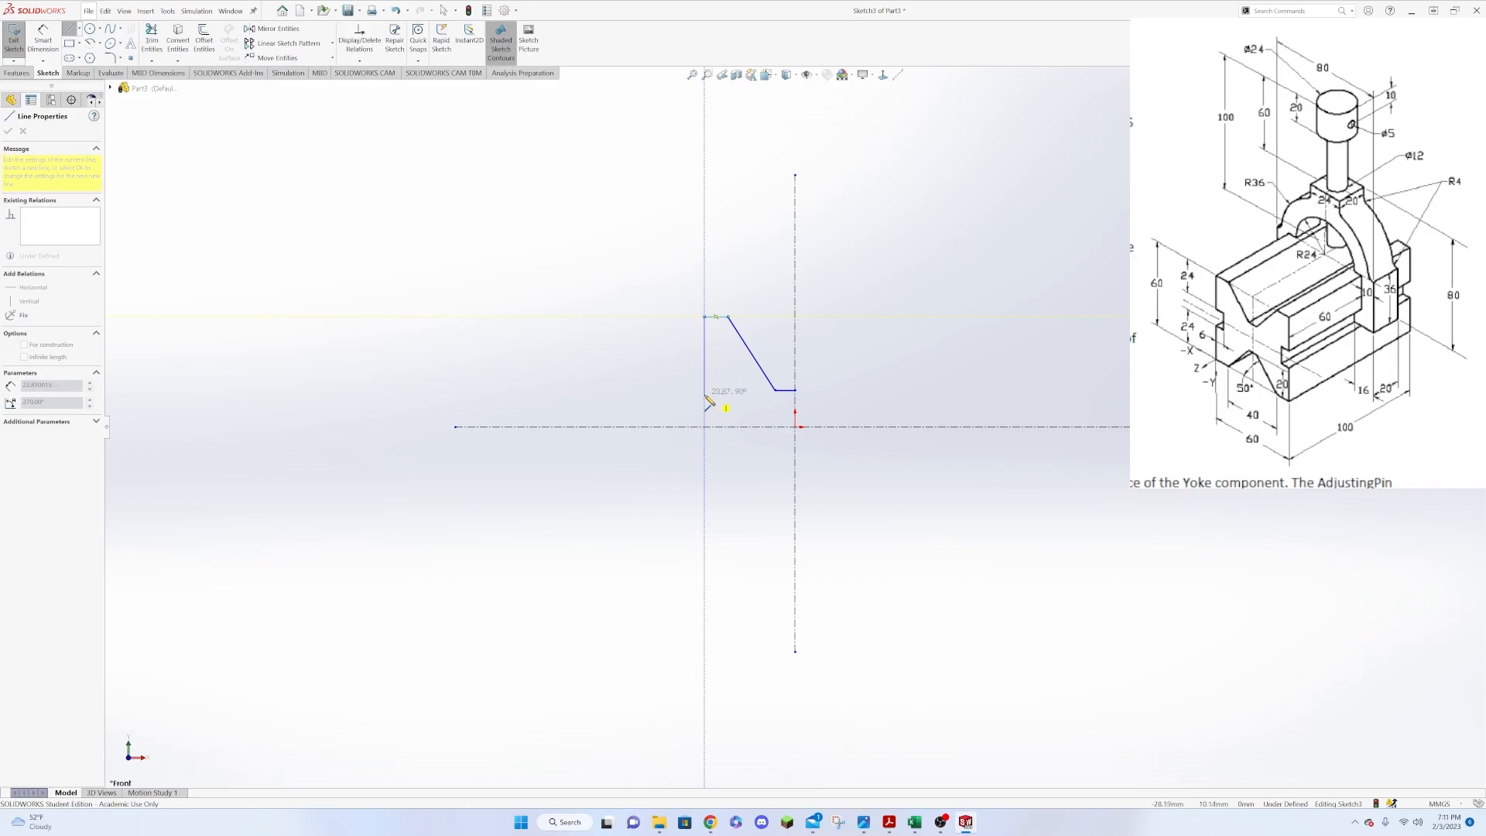
pyautogui.click(704, 394)
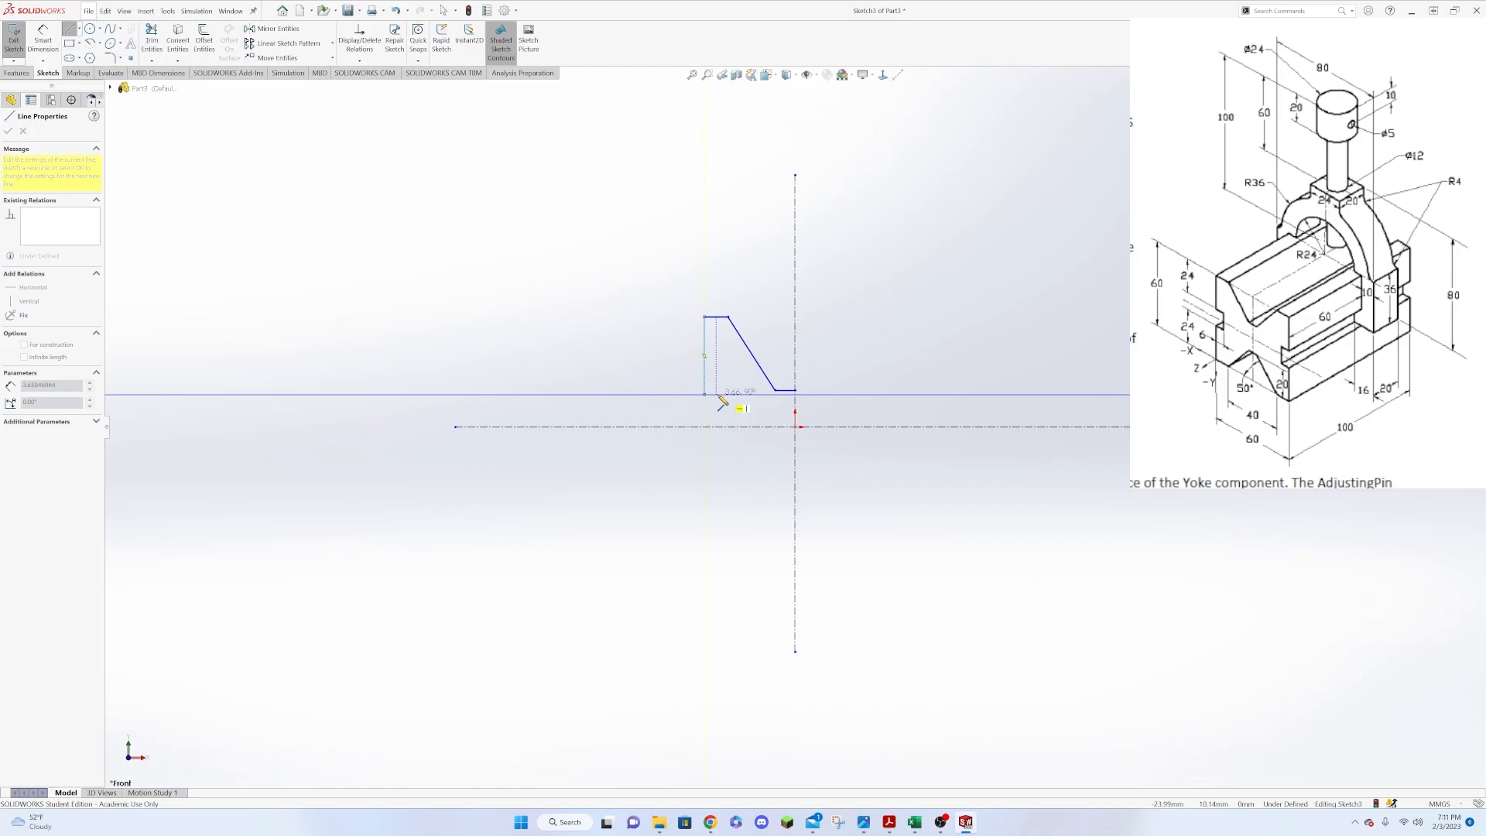
pyautogui.click(717, 395)
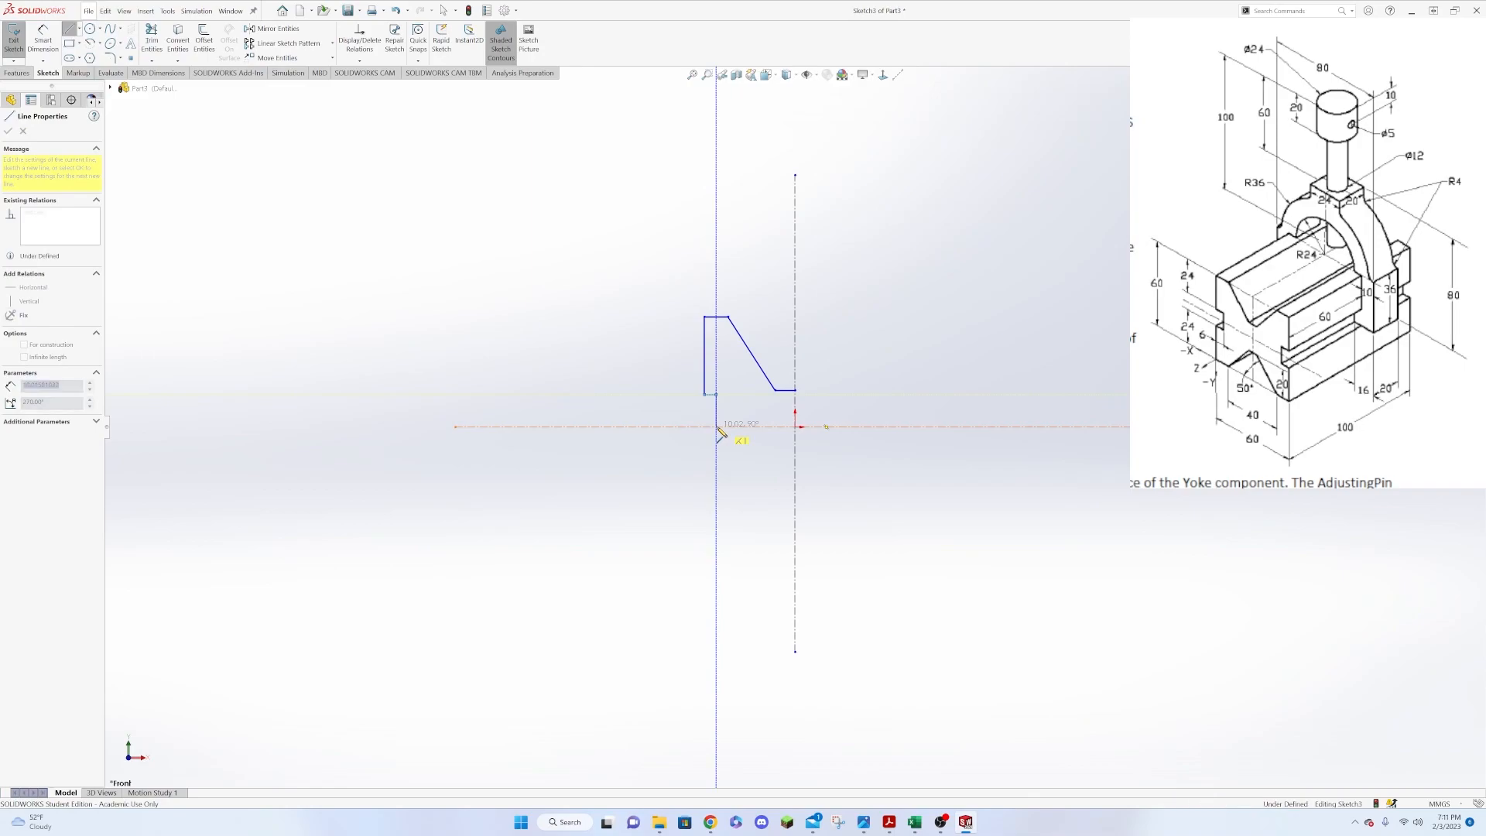
pyautogui.click(717, 427)
pyautogui.press('Escape')
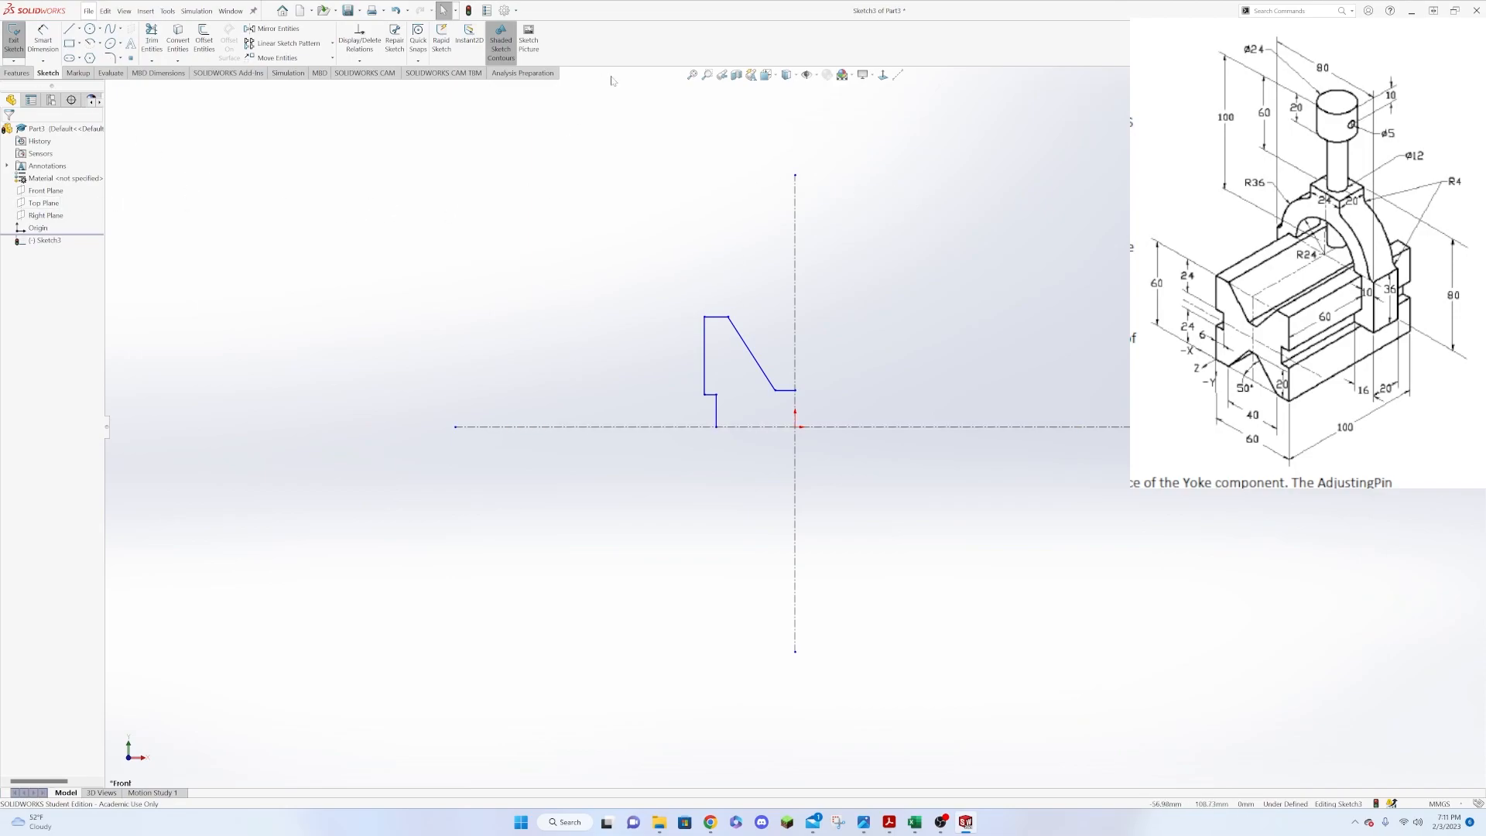
# Draw a horizontal centerline about 96 mm long, collinear with the profile's top edge and crossing the vertical centerline.
pyautogui.click(898, 75)
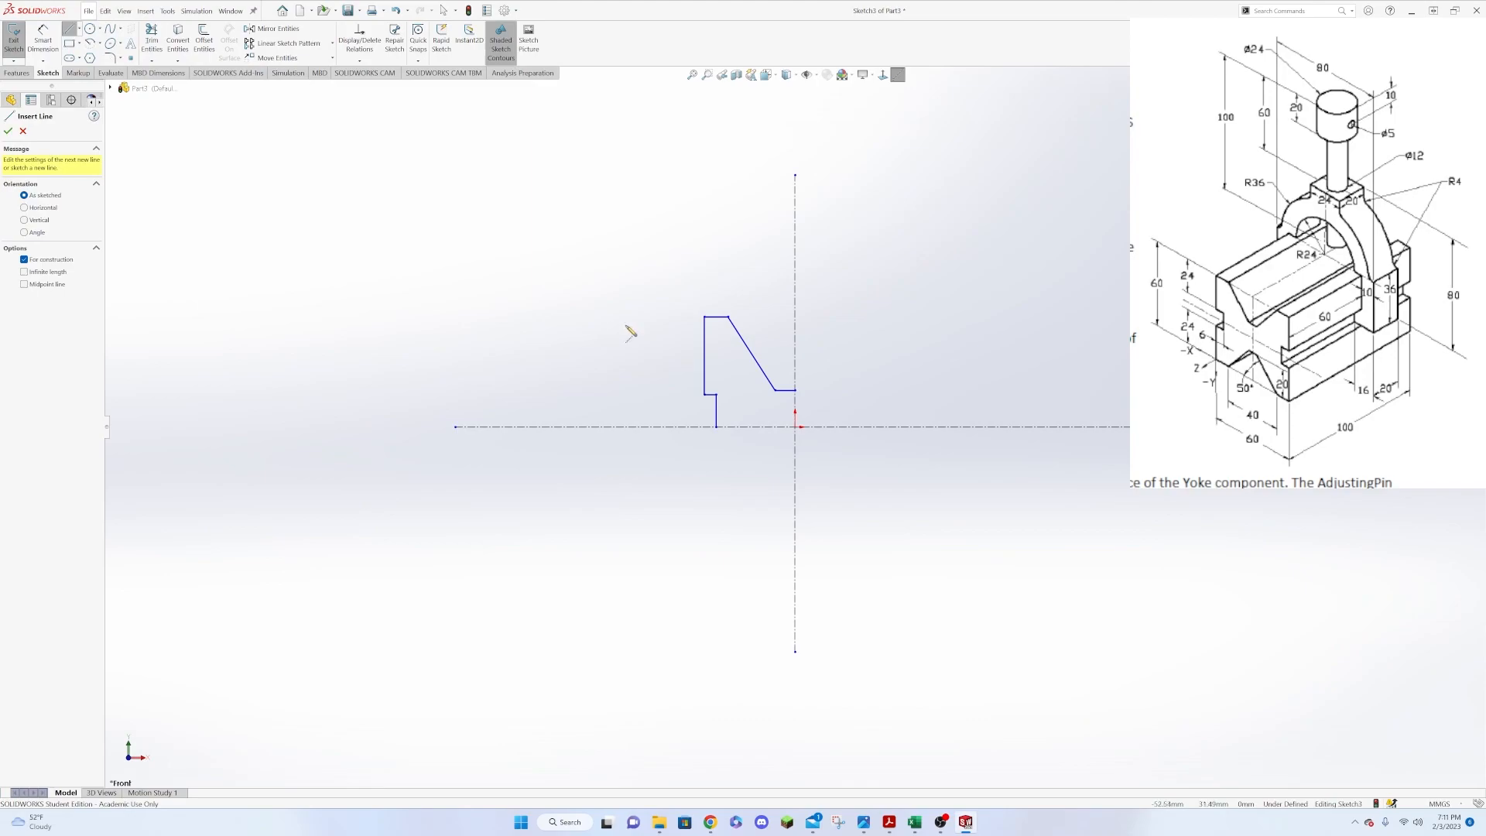
pyautogui.click(629, 317)
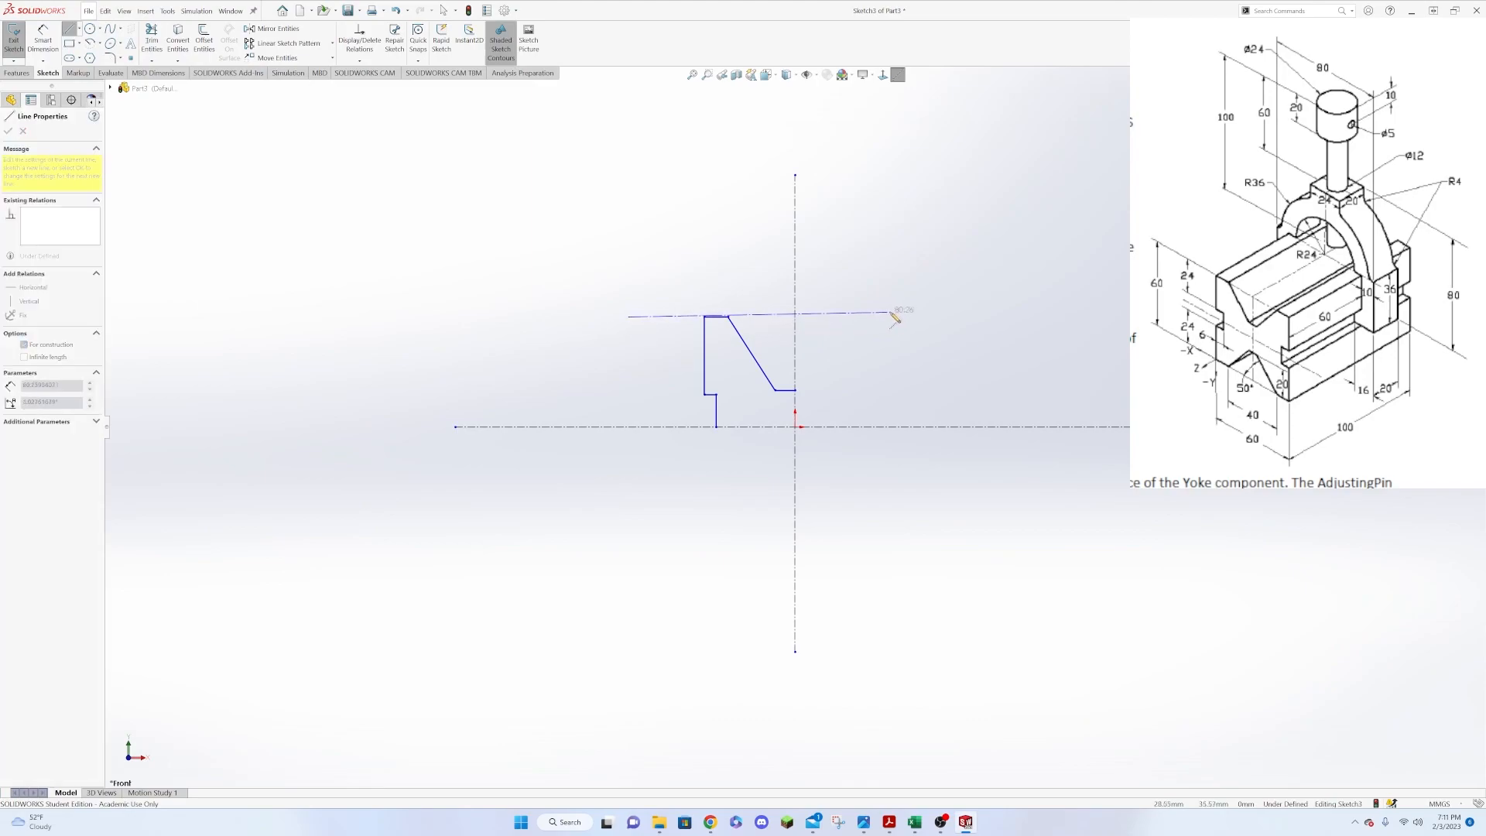
pyautogui.click(920, 317)
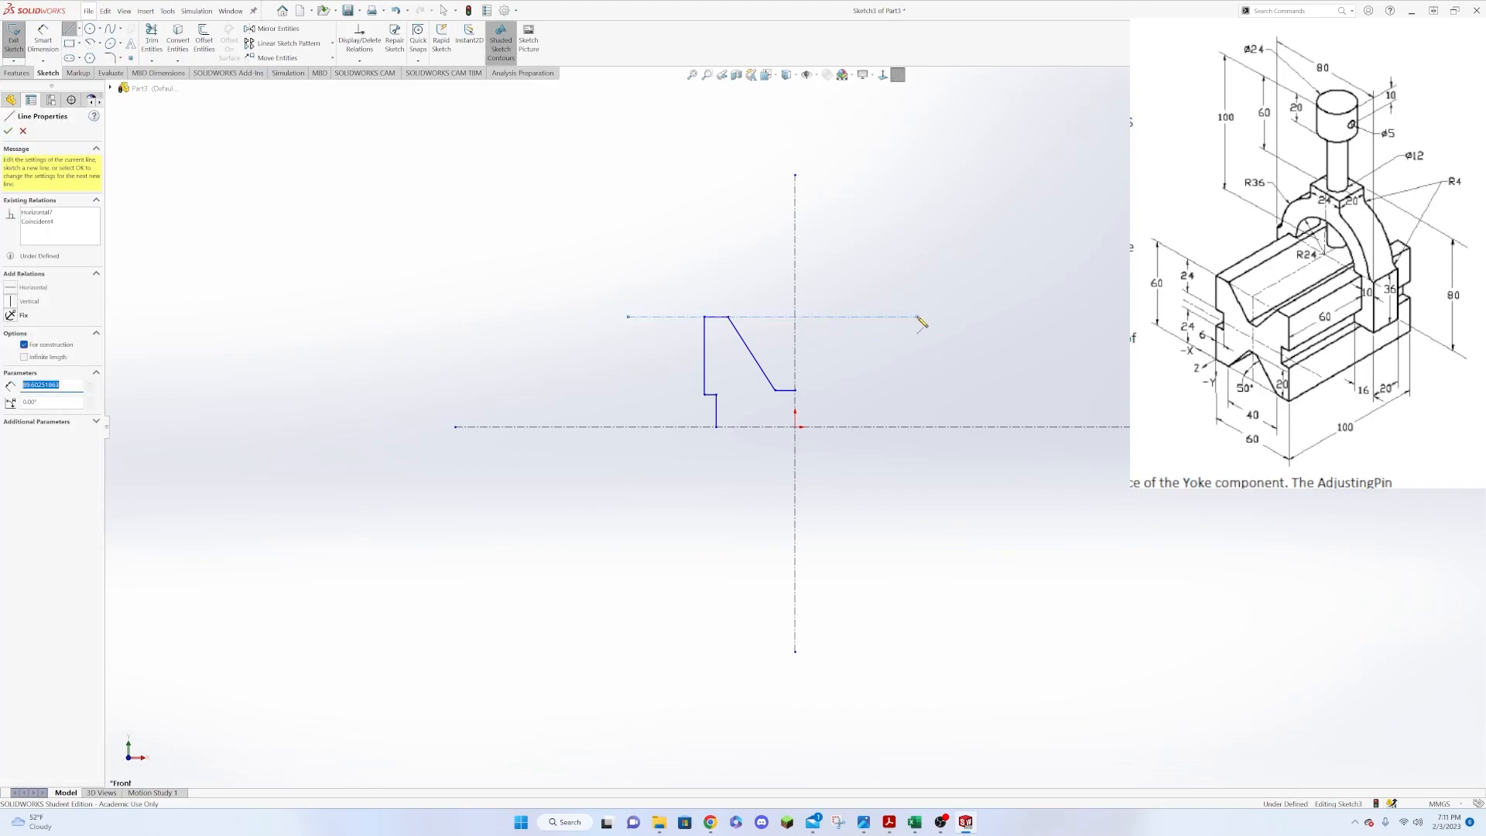
pyautogui.press('Escape')
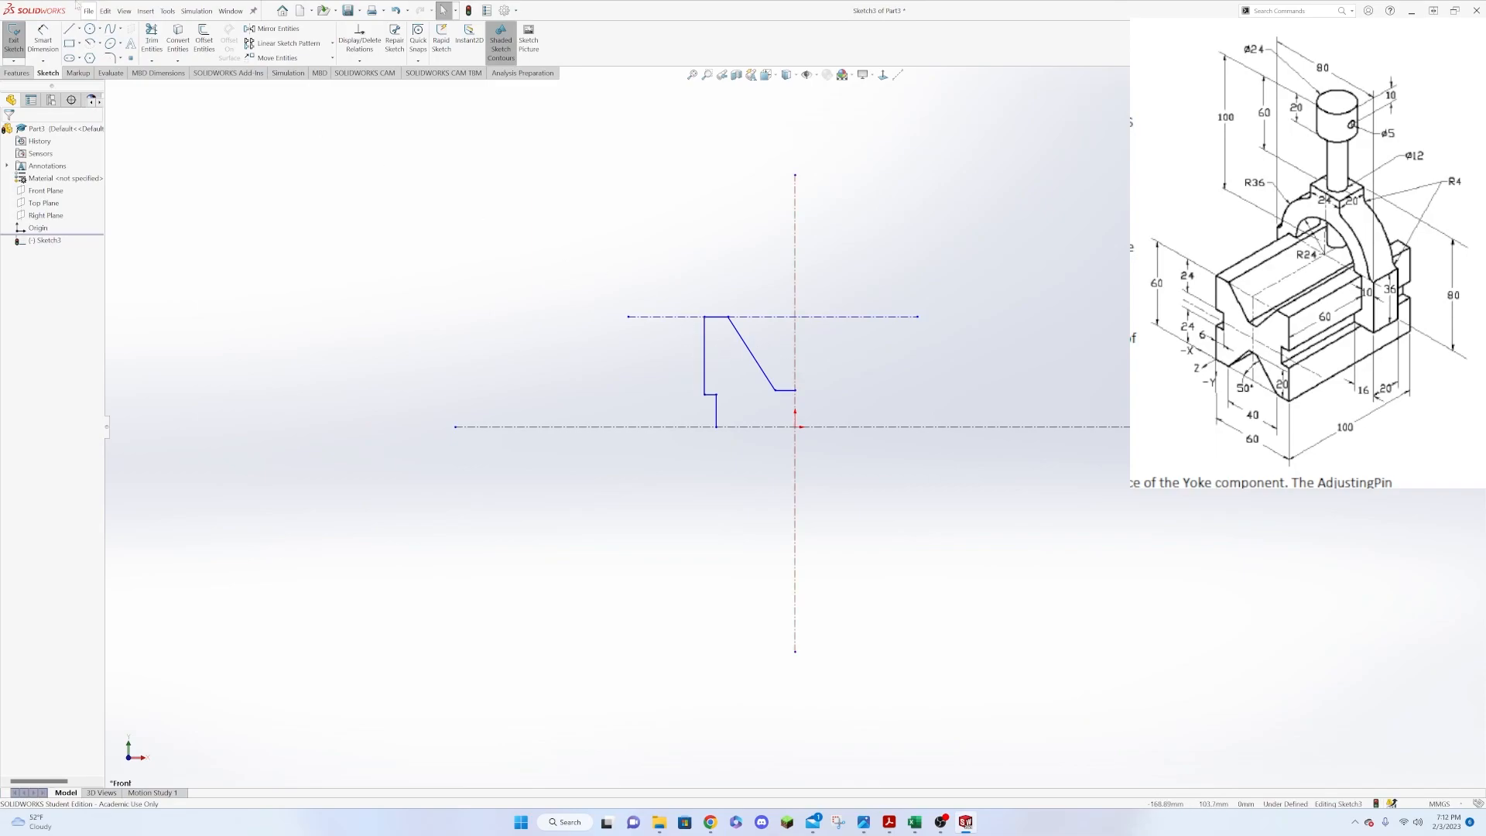
# Dimension the profile's outer vertical edge 30 mm from the vertical centerline.
pyautogui.click(47, 38)
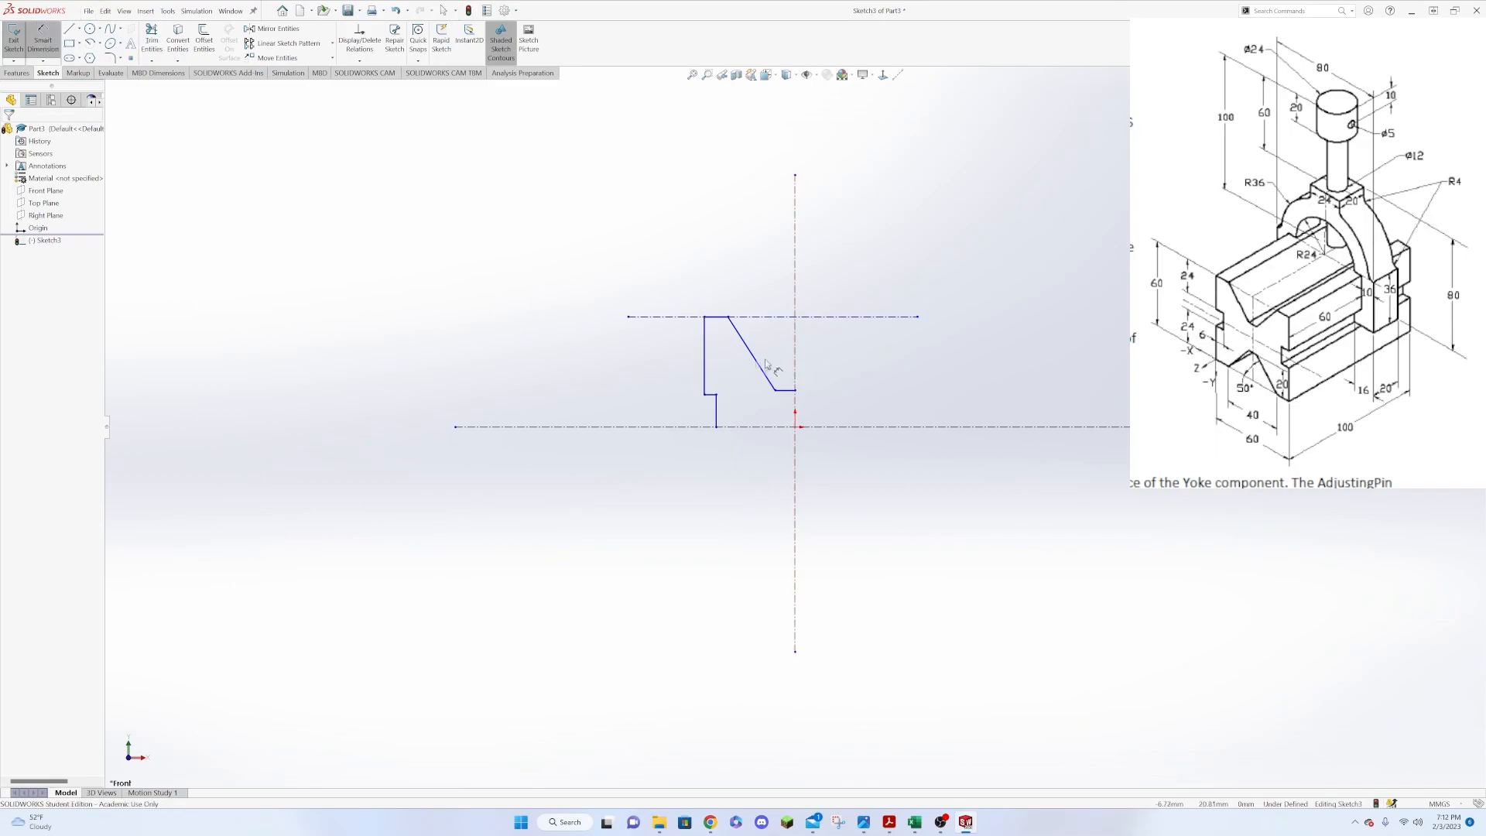
pyautogui.click(705, 355)
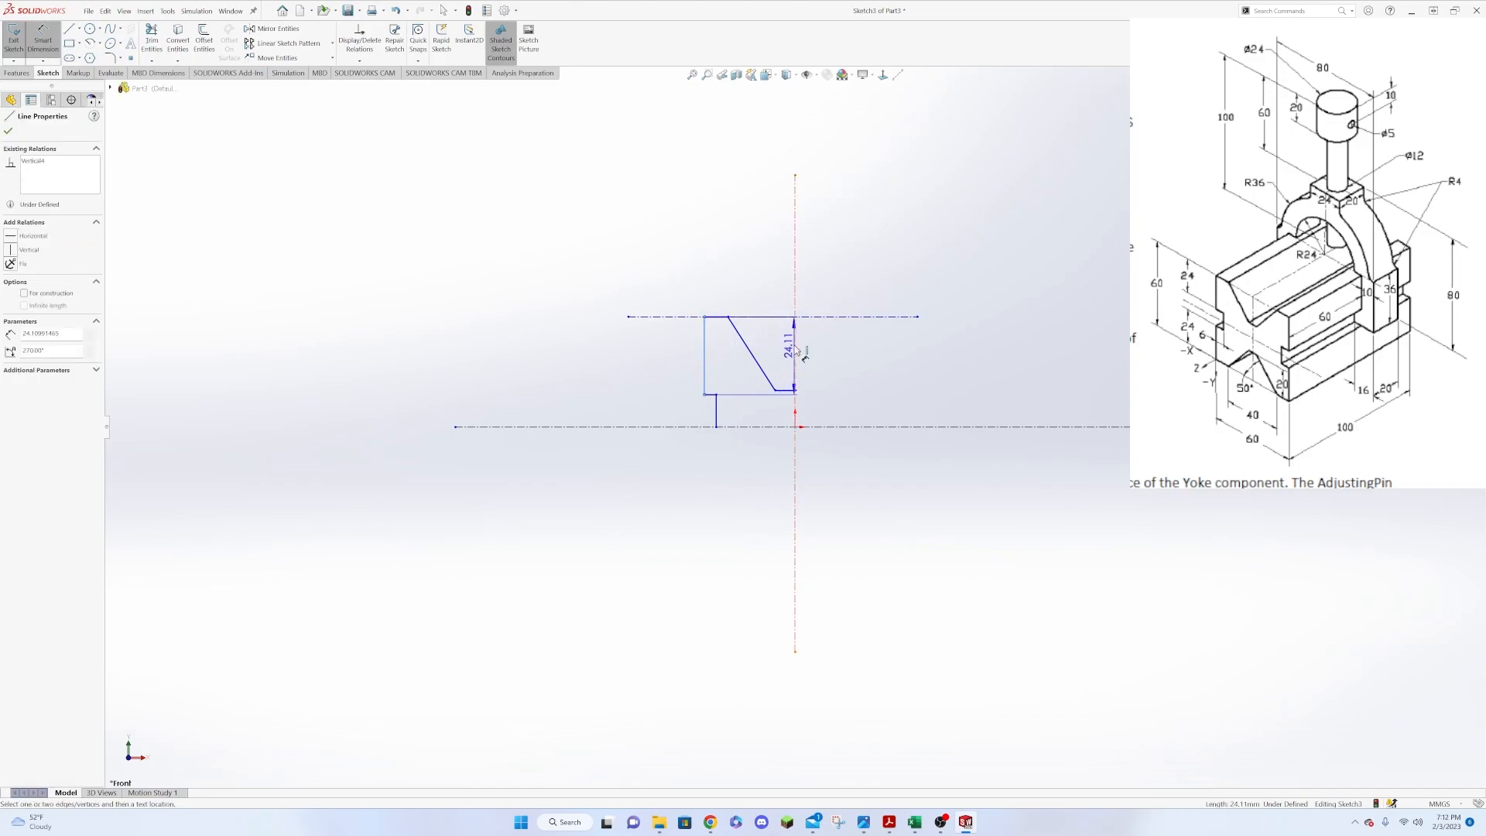
pyautogui.click(749, 232)
pyautogui.write('30')
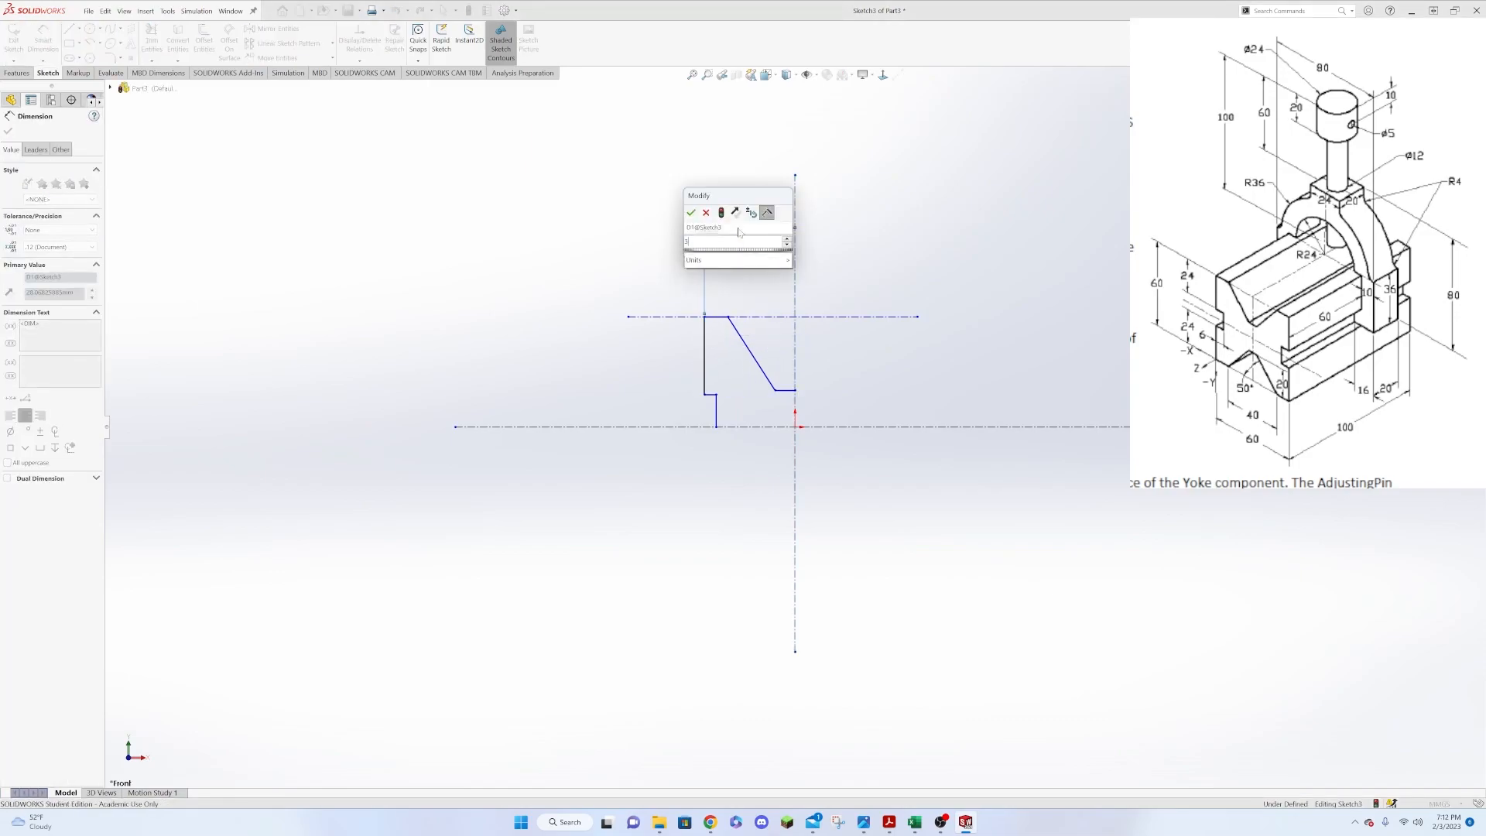
pyautogui.press('Return')
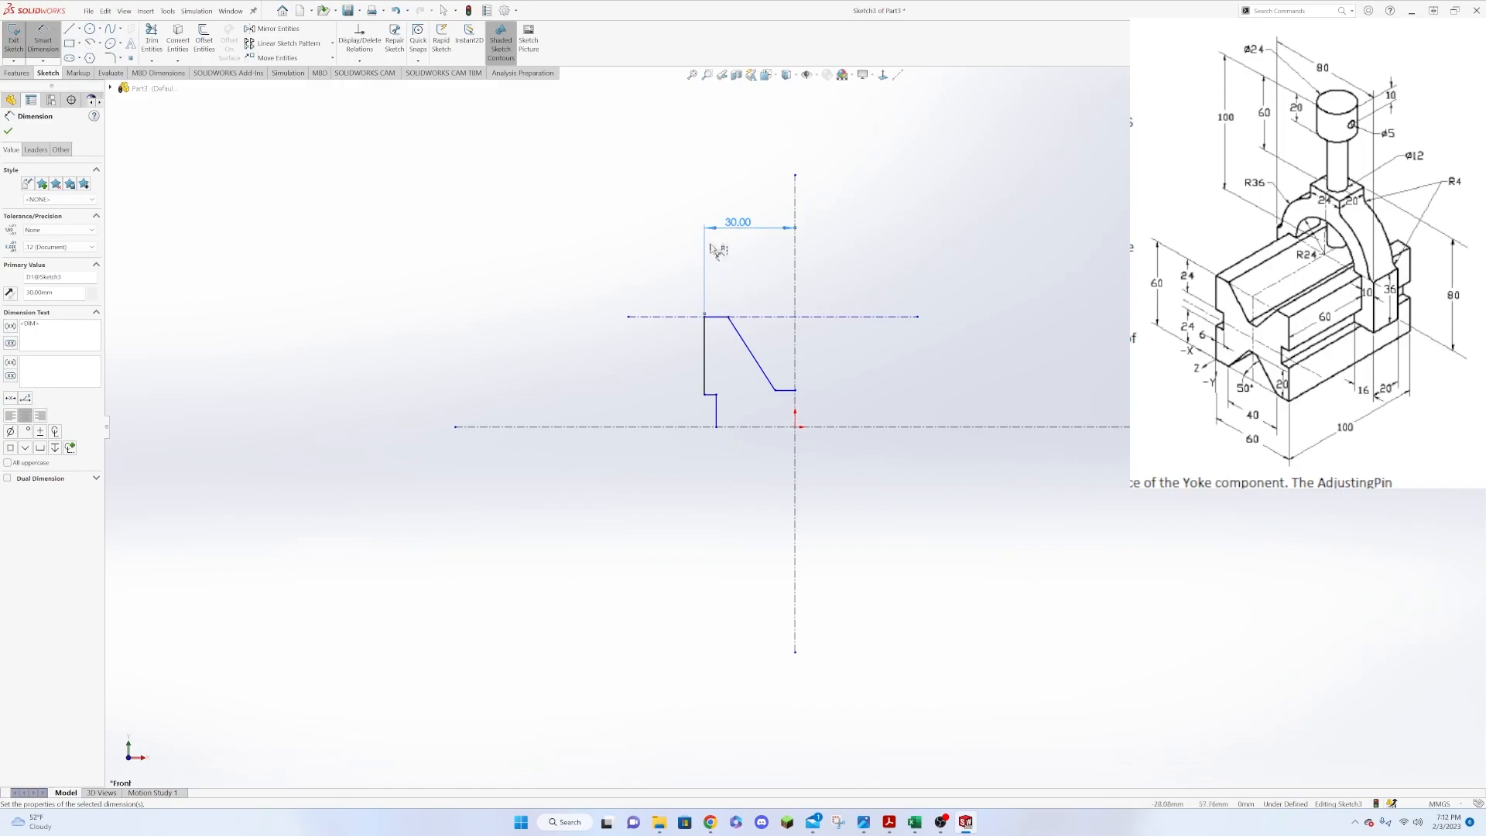
# Dimension the profile's top edge 30 mm above the horizontal centerline.
pyautogui.click(714, 317)
pyautogui.click(706, 427)
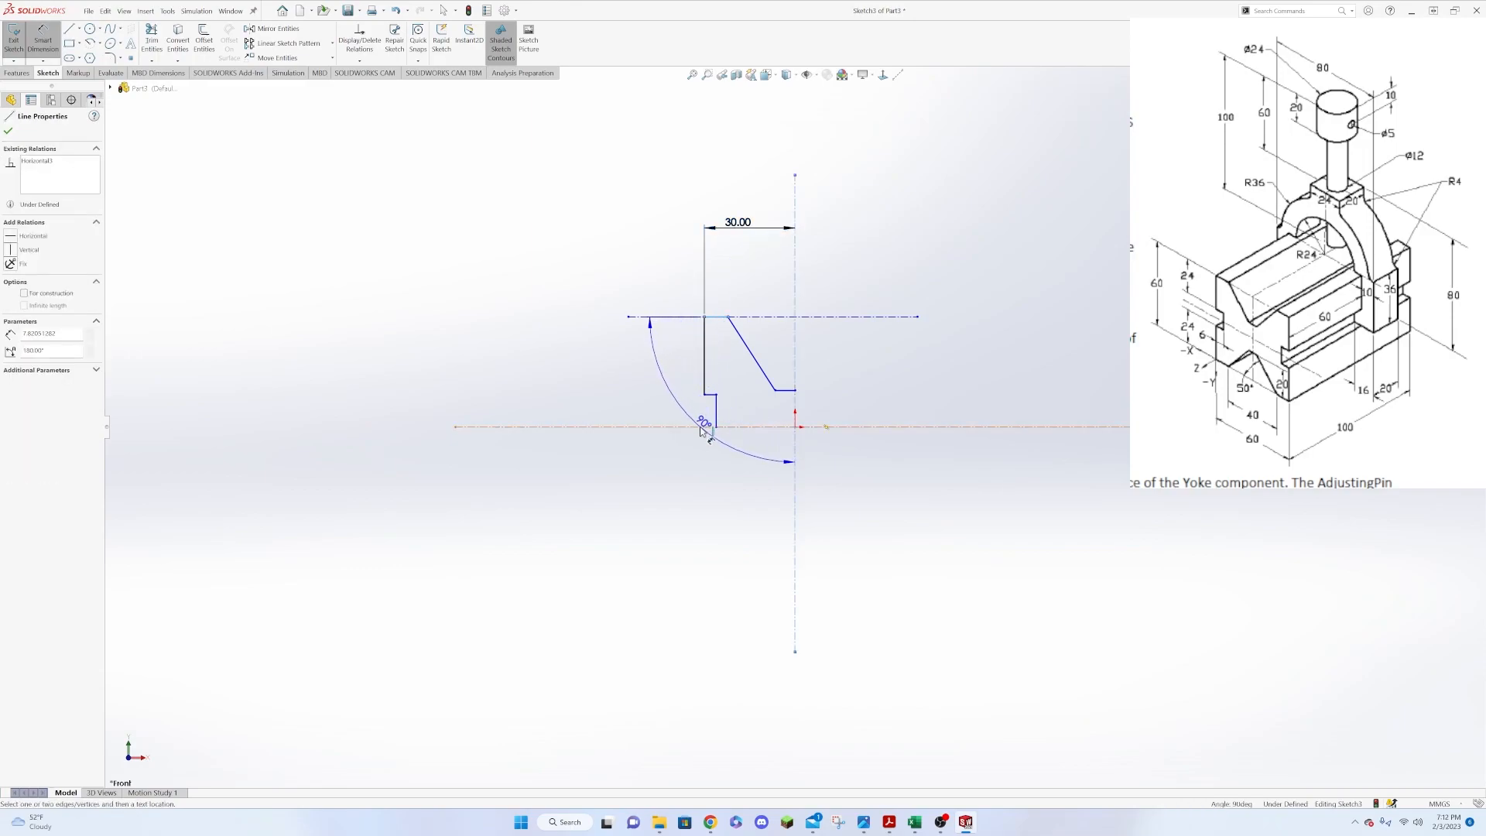
pyautogui.click(532, 407)
pyautogui.write('30')
pyautogui.press('Return')
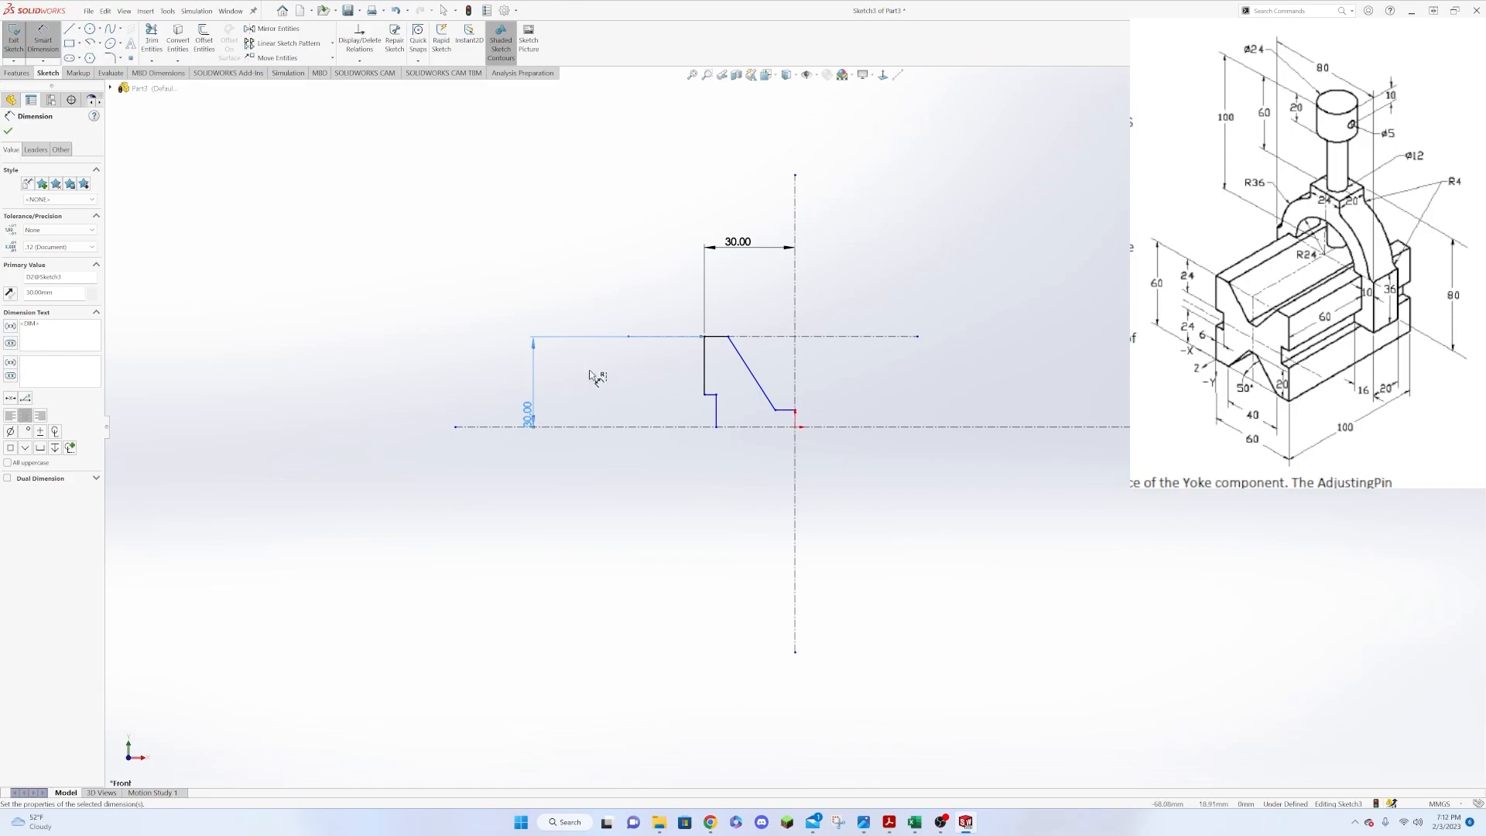
# Dimension the length of the profile's outer vertical edge as 24 mm.
pyautogui.click(704, 387)
pyautogui.press('Escape')
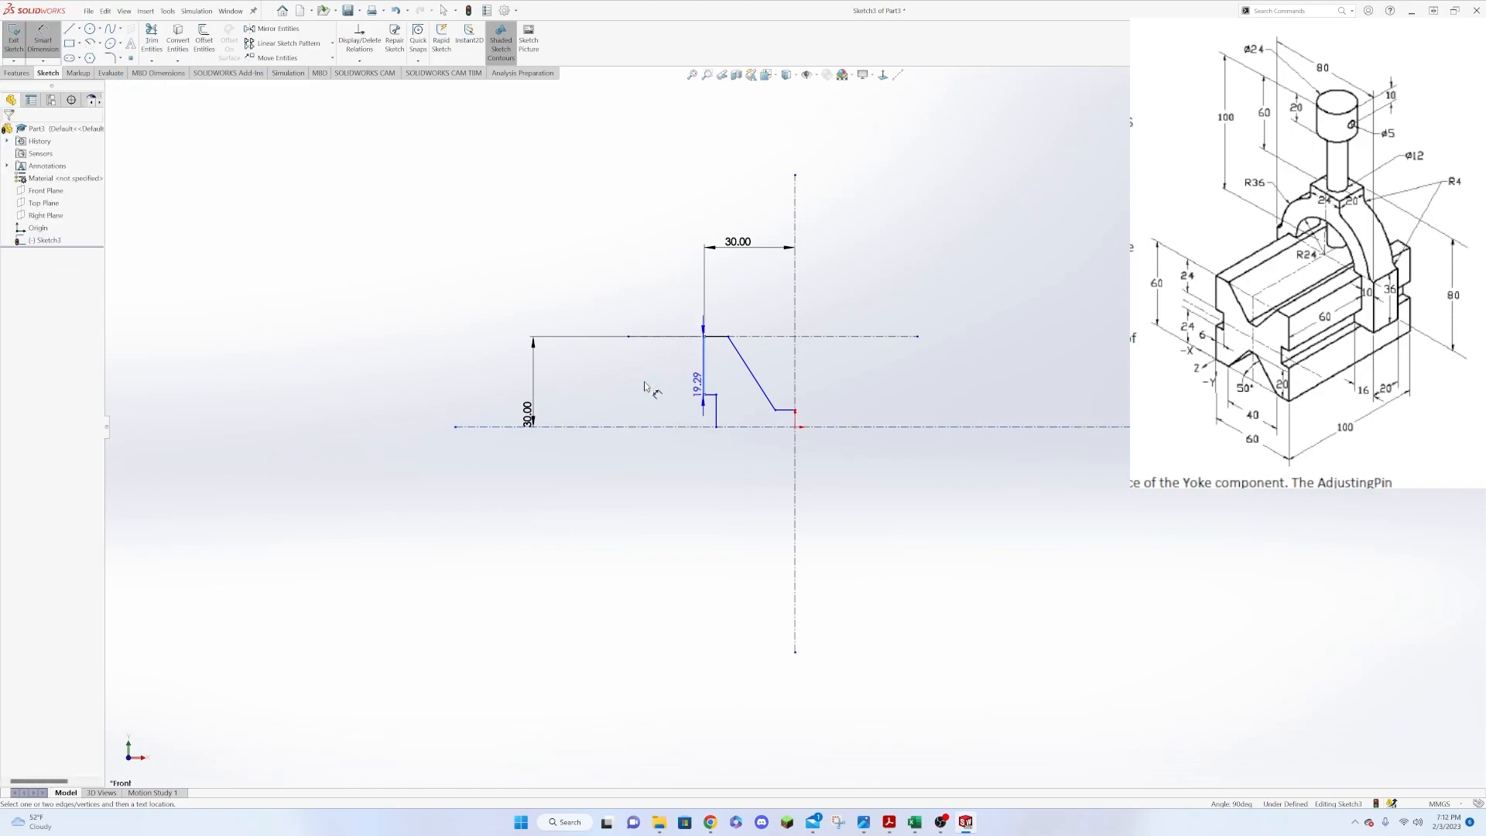
pyautogui.click(663, 372)
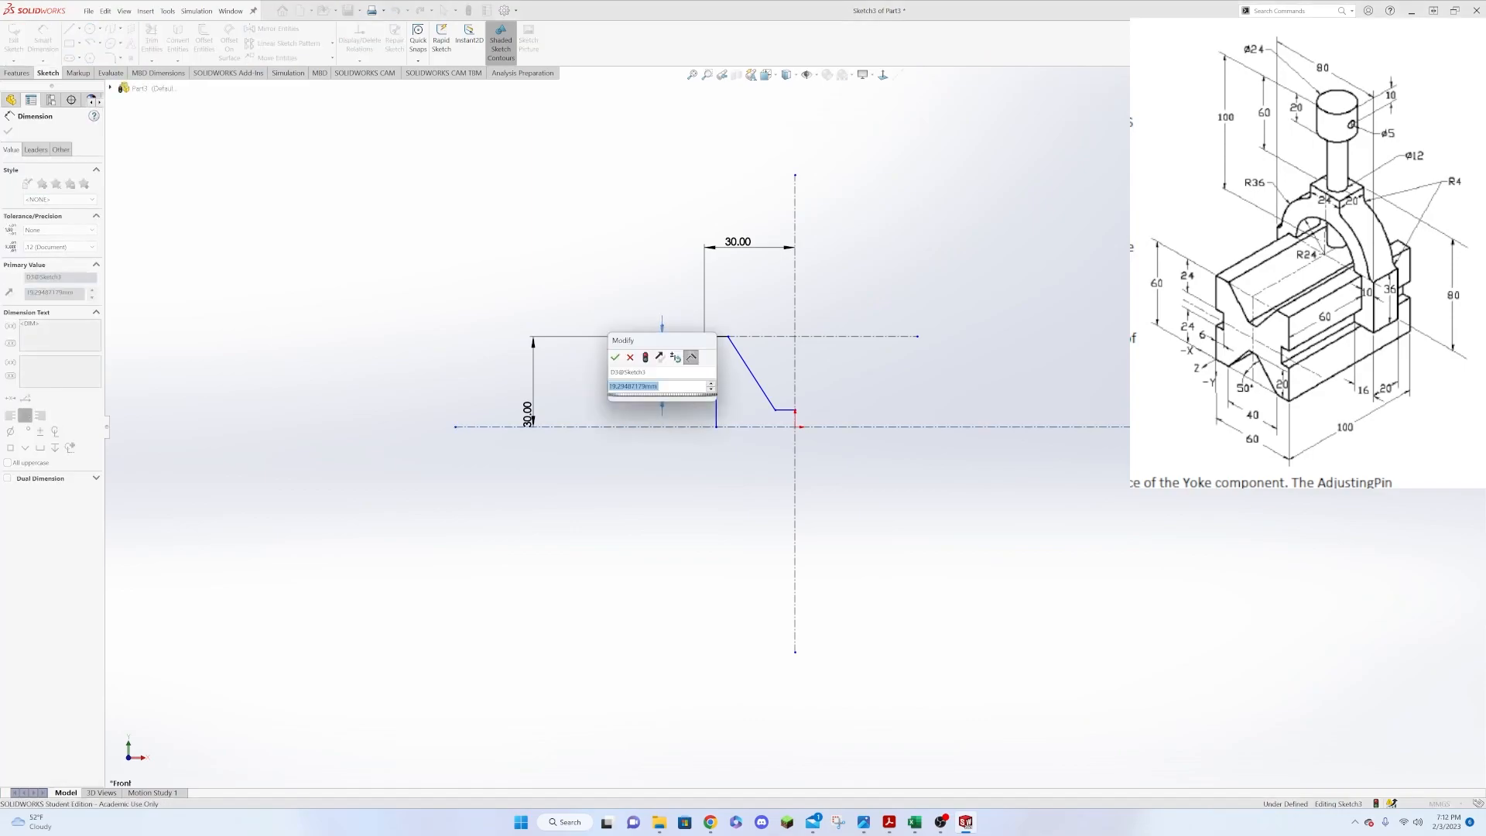
pyautogui.write('24')
pyautogui.press('Return')
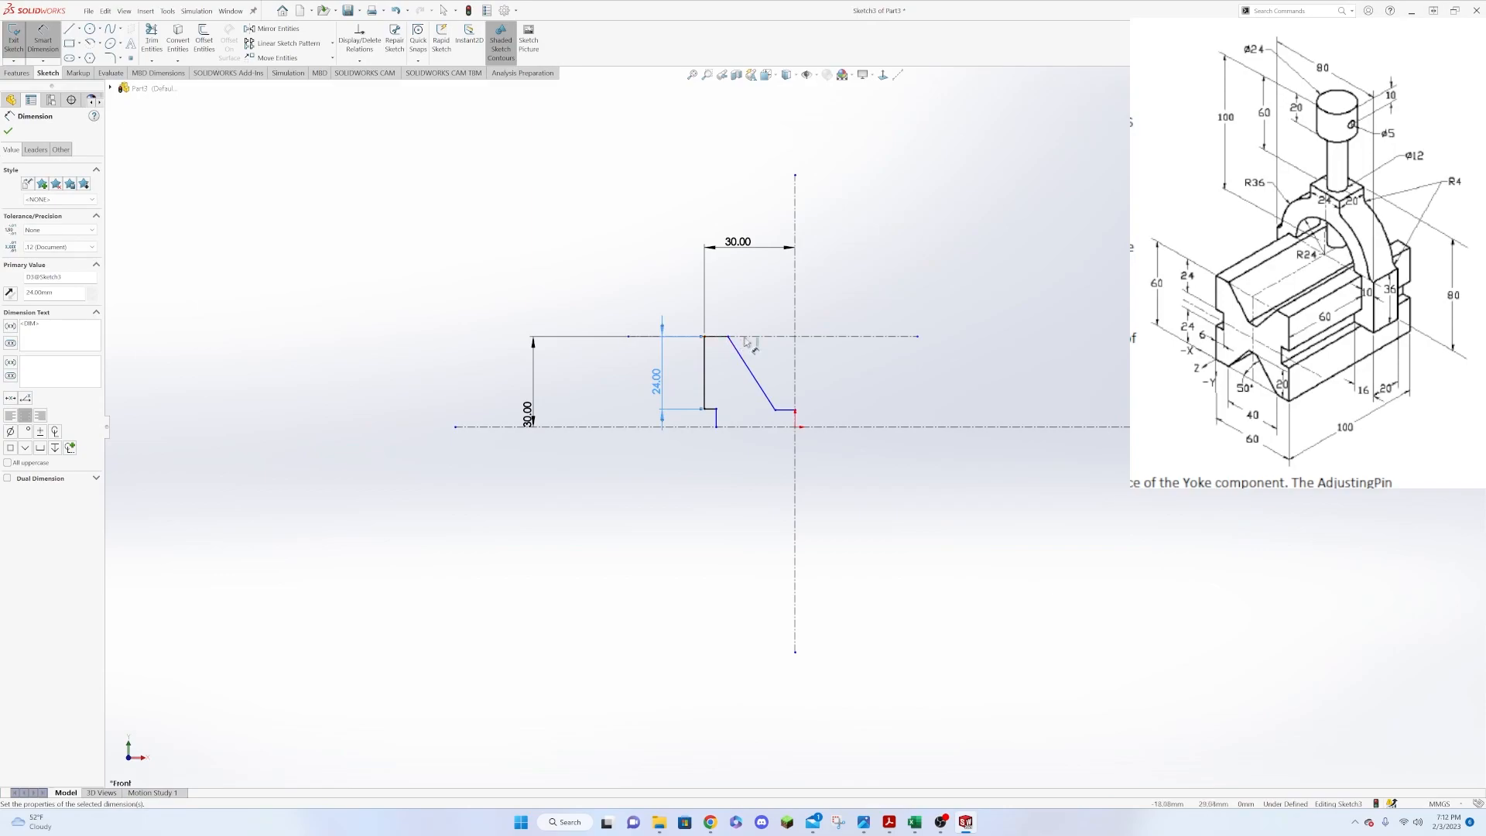
# Set the V's depth to 20 mm between its short flat floor line and the upper horizontal centerline.
pyautogui.click(787, 410)
pyautogui.click(791, 338)
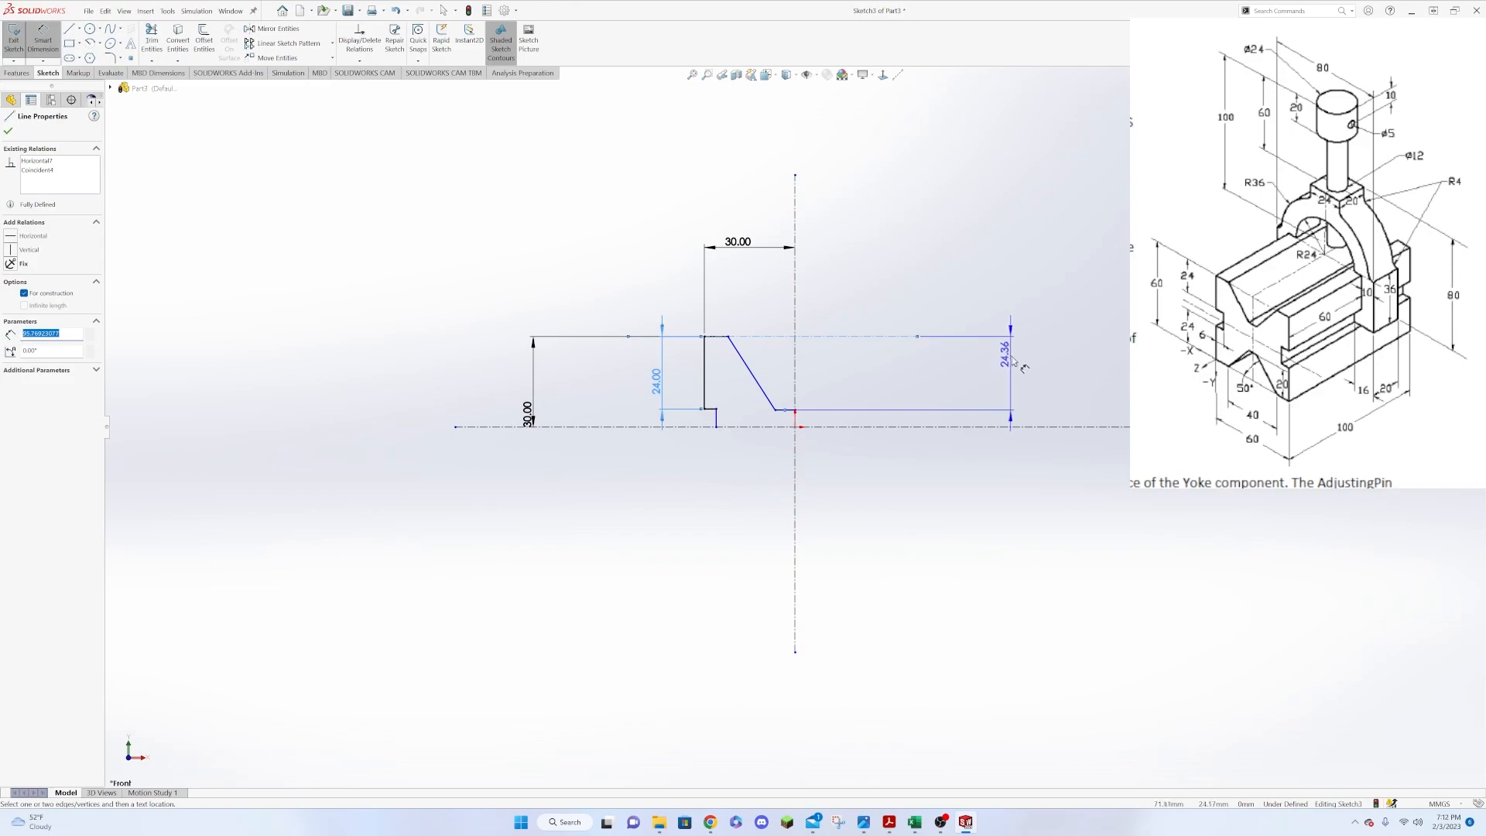
pyautogui.click(1011, 363)
pyautogui.write('20')
pyautogui.press('Return')
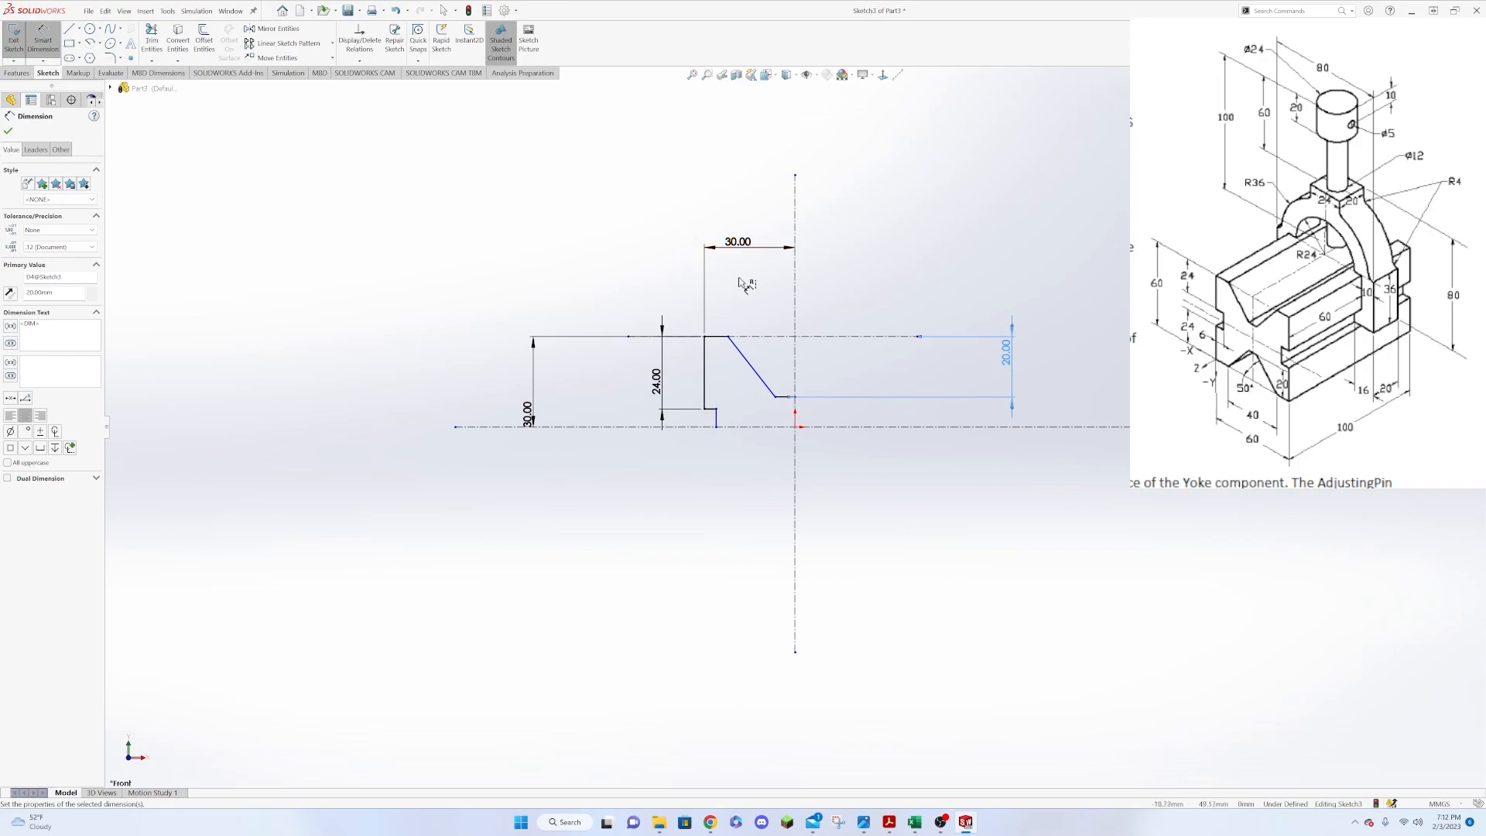
# Dimension the angle between the sloped V side and the upper horizontal centerline as 50°.
pyautogui.click(765, 337)
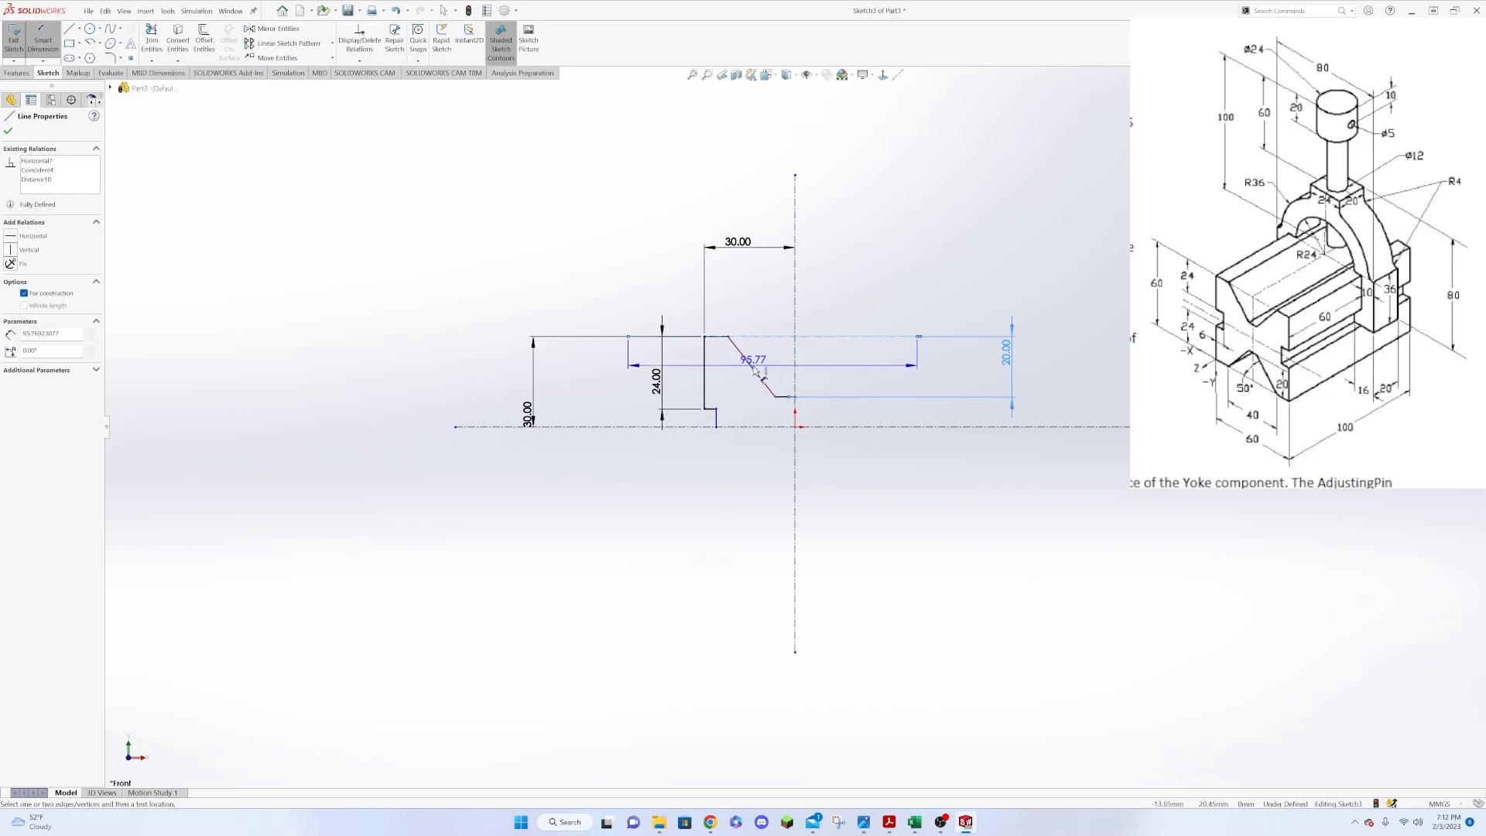
pyautogui.click(753, 363)
pyautogui.click(770, 342)
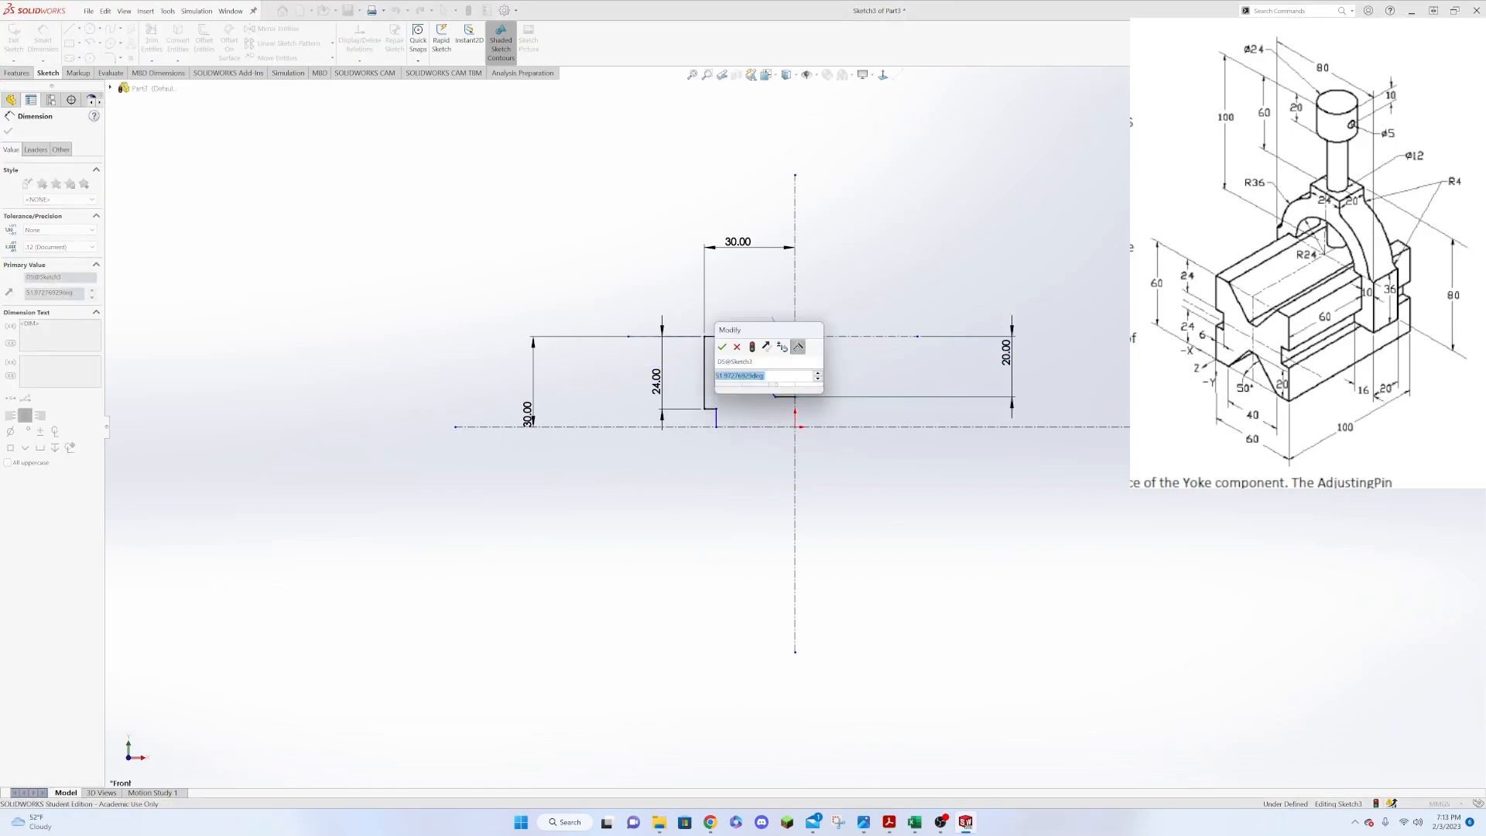
pyautogui.write('50')
pyautogui.press('Return')
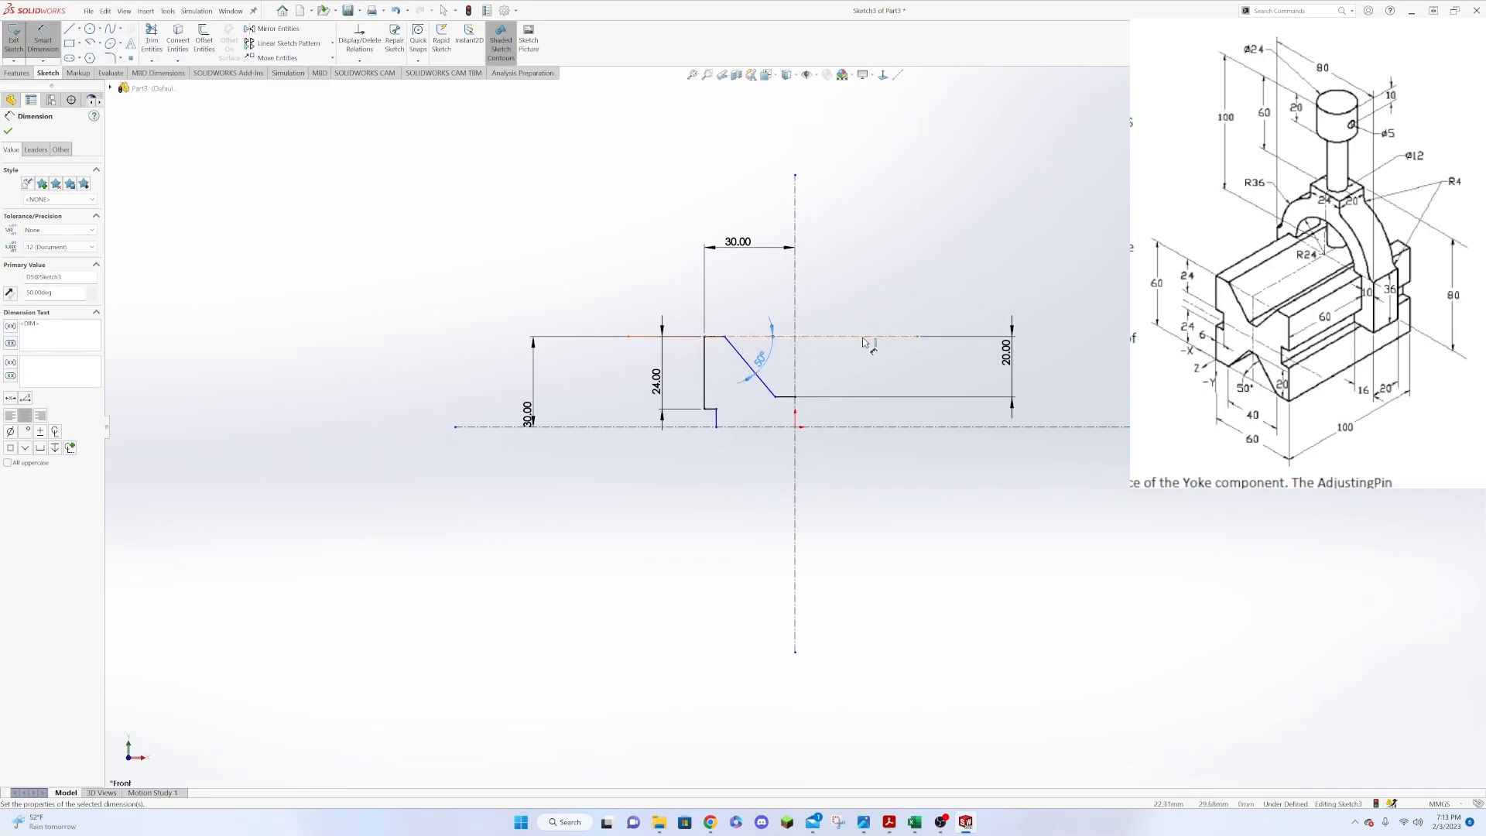
# Dimension the top corner of the V slope 20 mm from the vertical centerline.
pyautogui.click(726, 339)
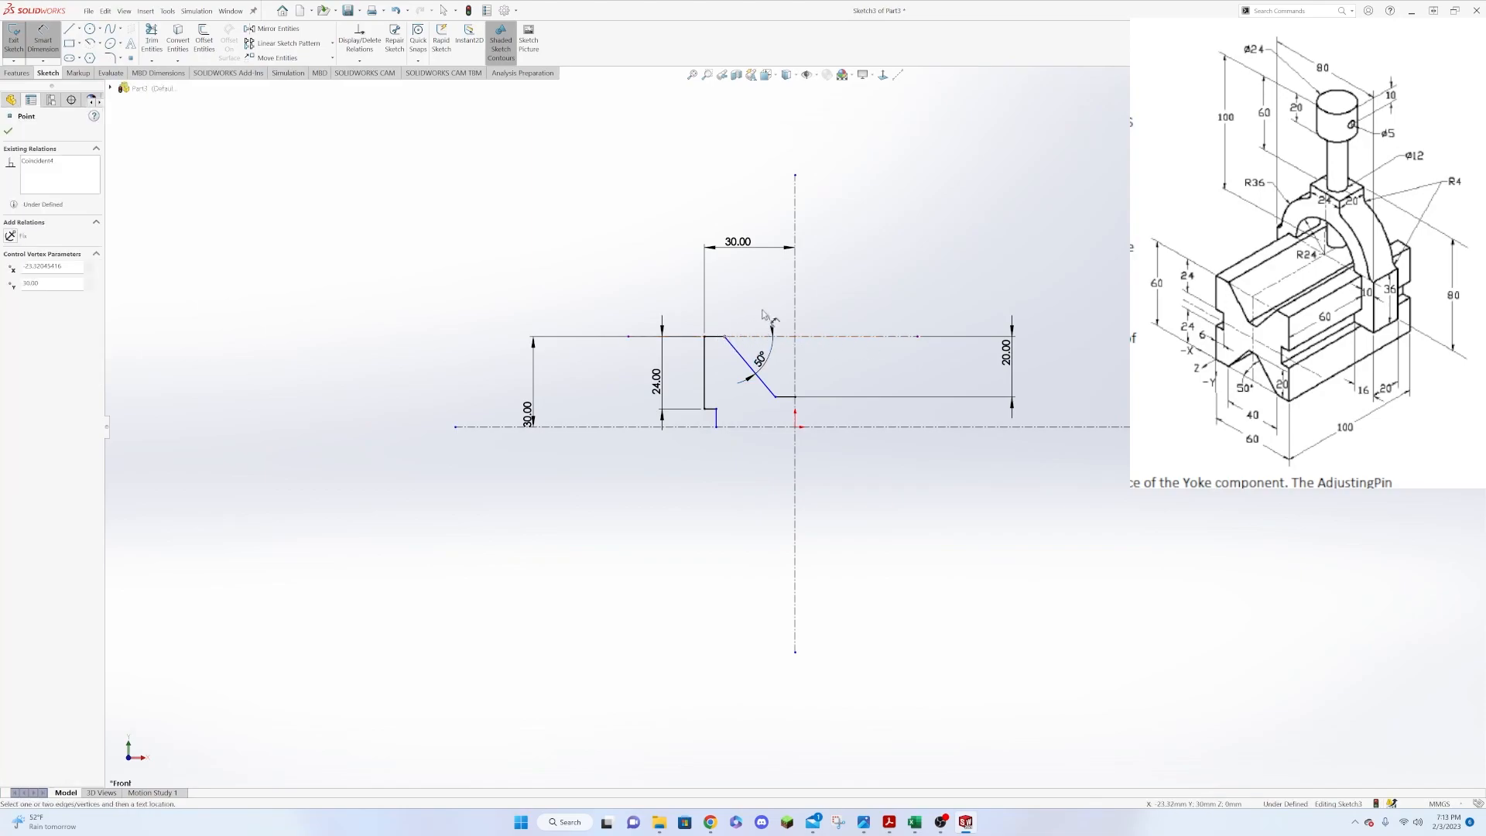
pyautogui.click(795, 321)
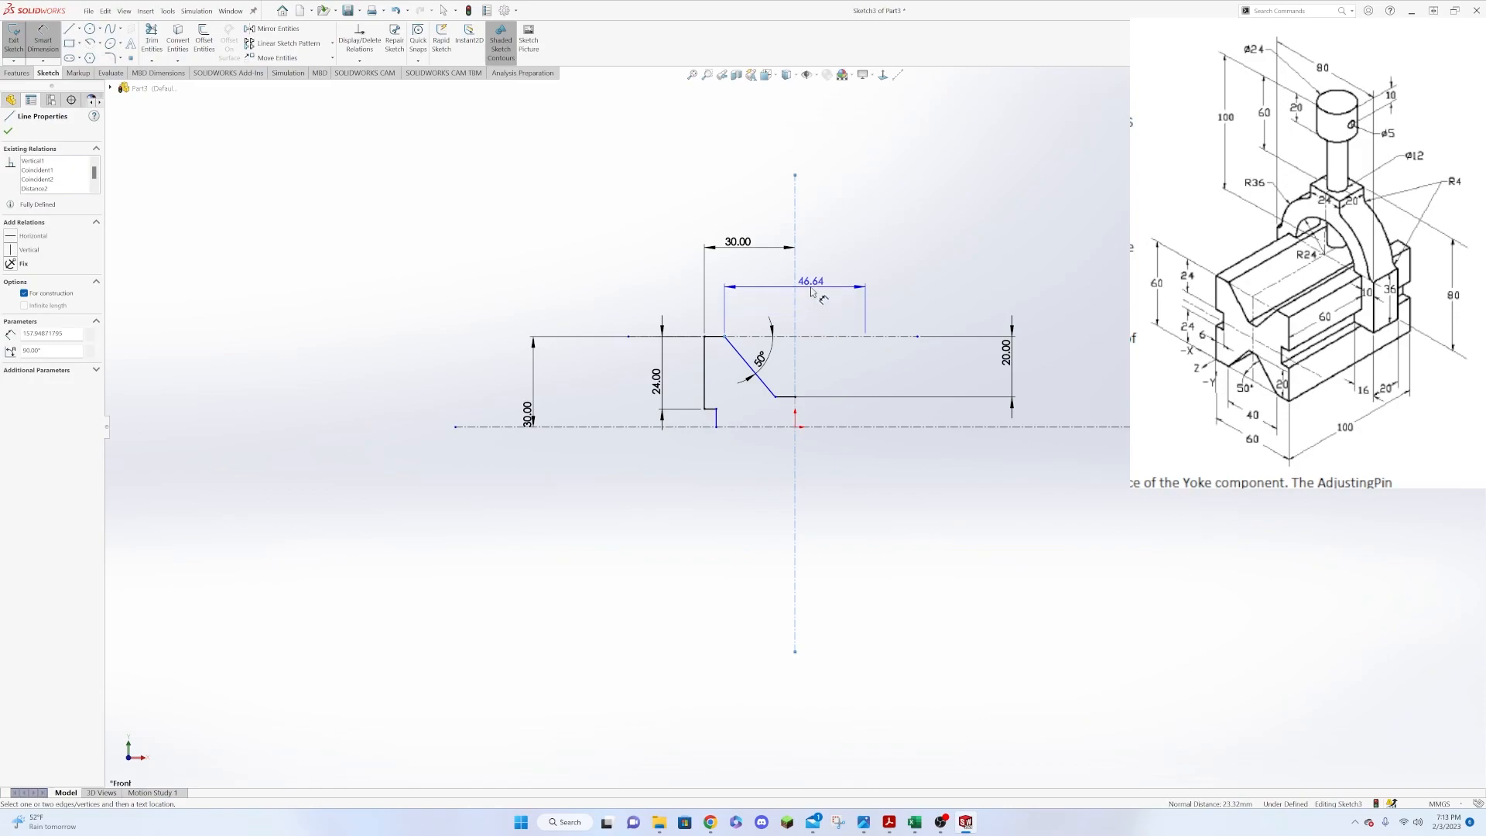
pyautogui.doubleClick(753, 285)
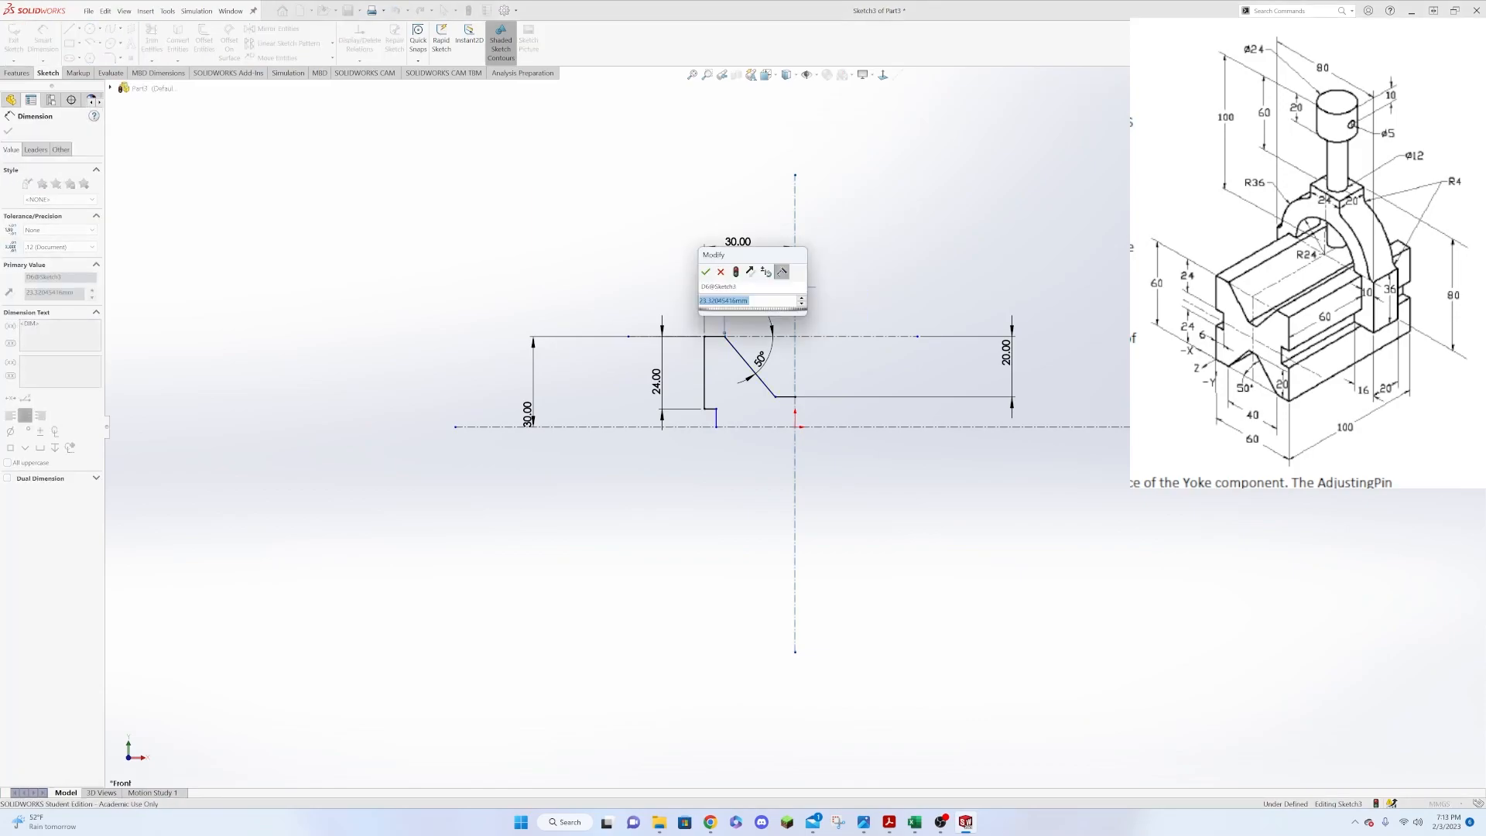
pyautogui.write('20')
pyautogui.press('Return')
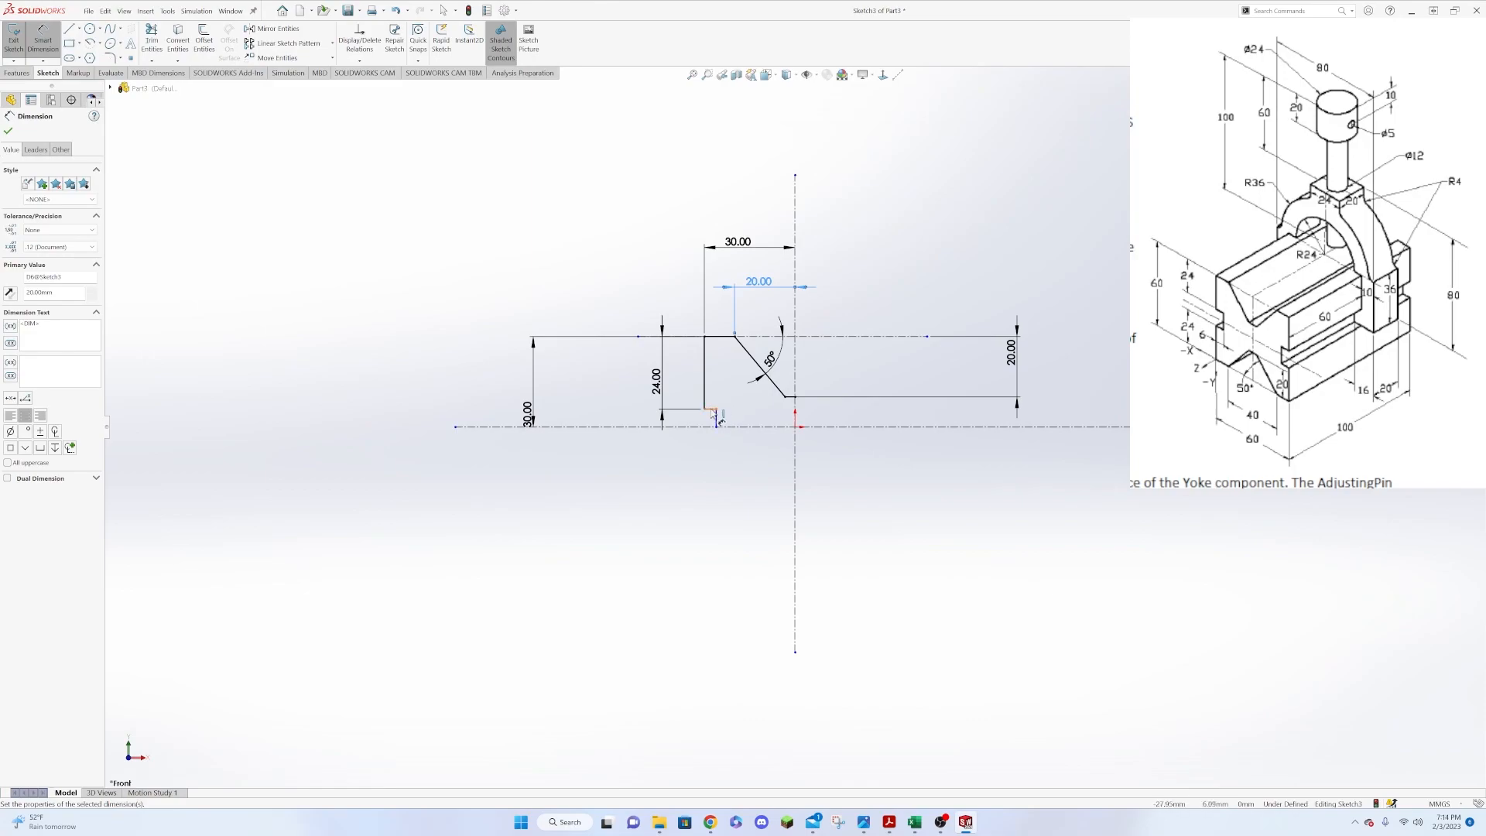
# Set the short horizontal step at the foot of the outer edge to 6 mm and finish dimensioning.
pyautogui.click(713, 410)
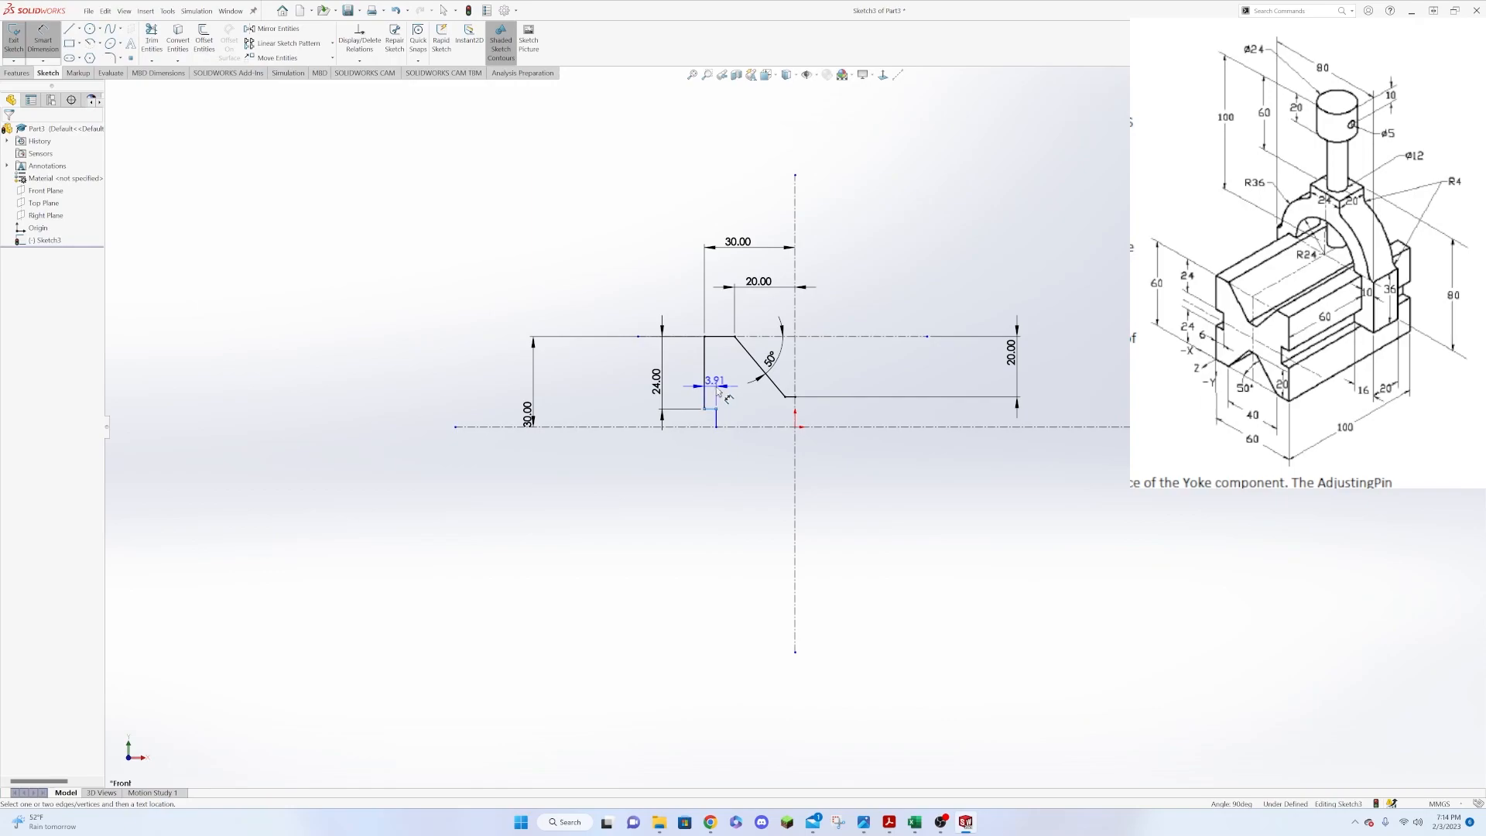
pyautogui.click(720, 389)
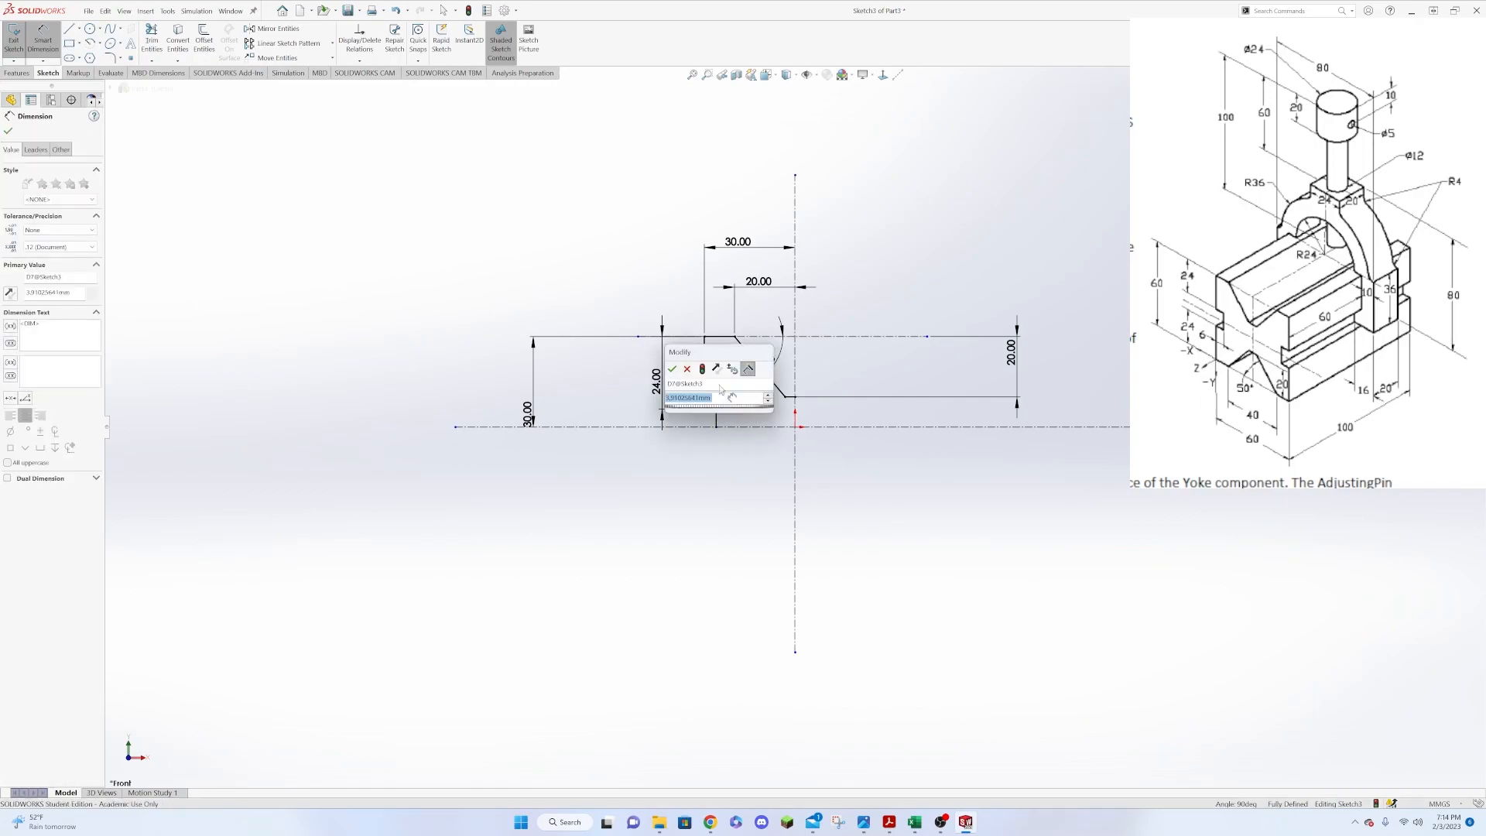
pyautogui.write('6')
pyautogui.press('Return')
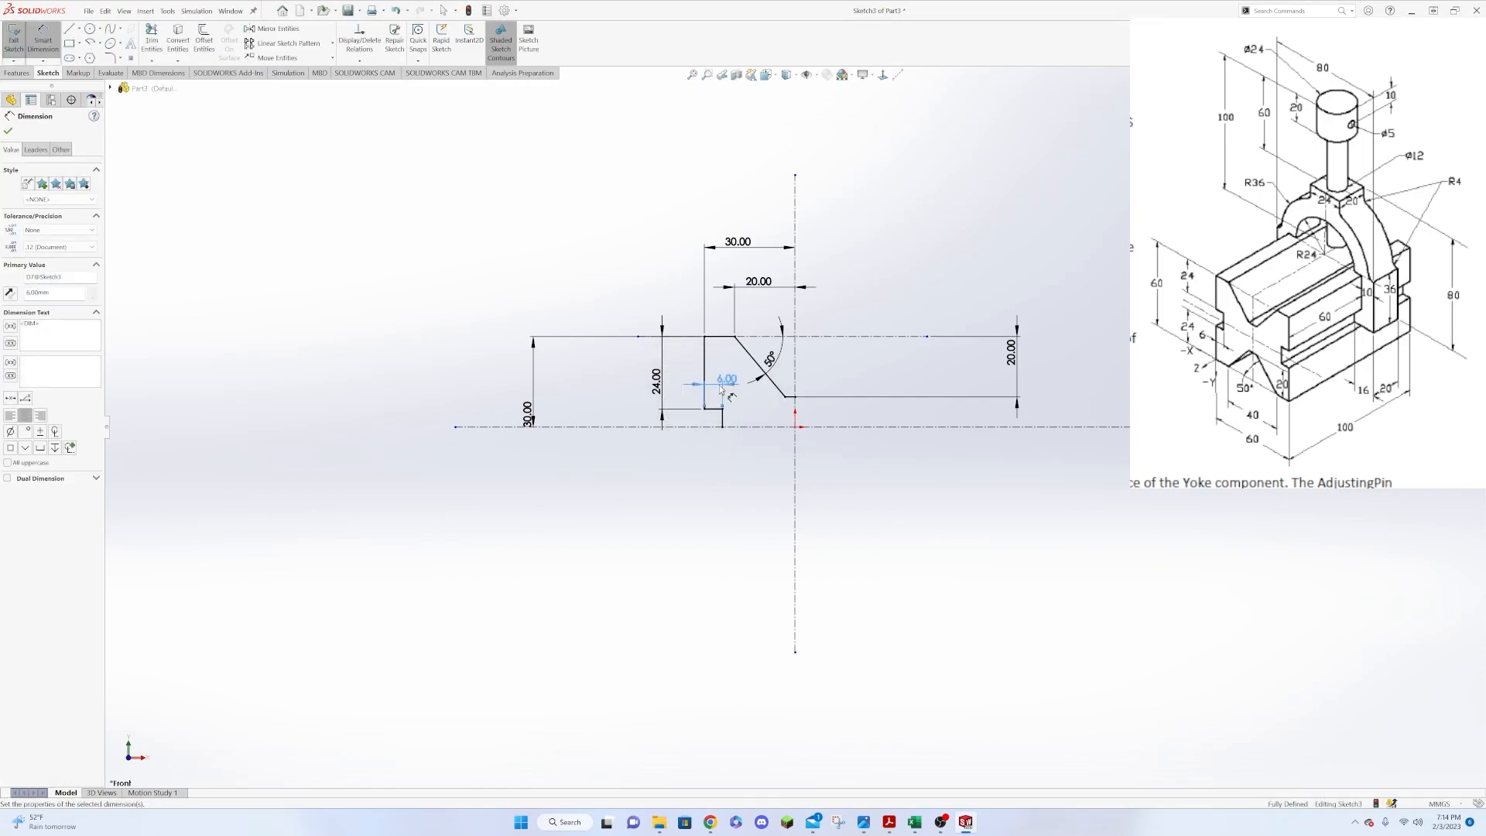
pyautogui.click(736, 497)
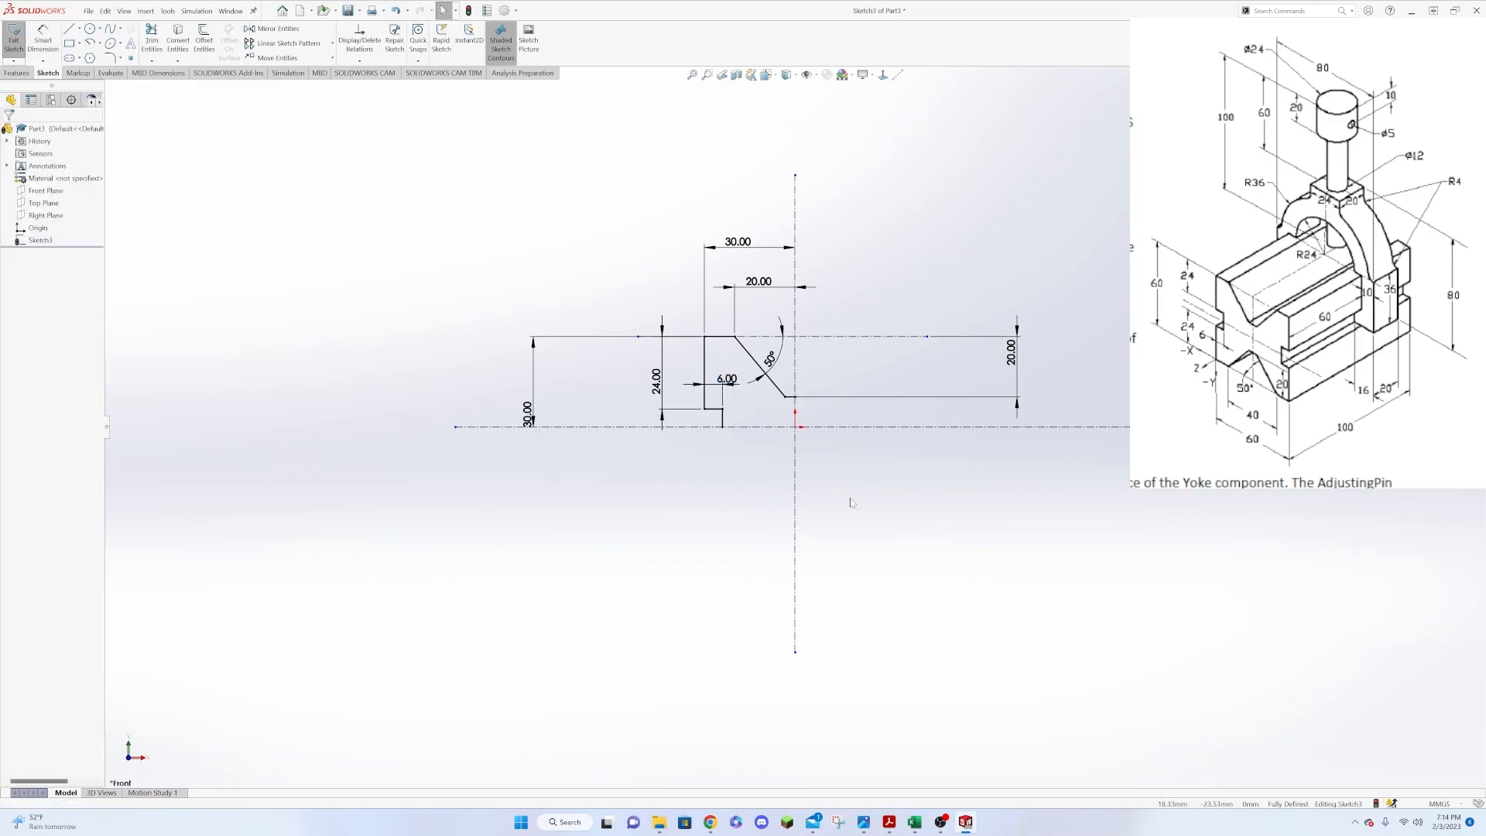
# Mirror the six profile lines about the horizontal centerline, keeping the originals and leaving the 6 mm dimension out of the selection.
pyautogui.moveTo(696, 360)
pyautogui.mouseDown()
pyautogui.moveTo(669, 291)
pyautogui.moveTo(801, 457)
pyautogui.mouseUp()
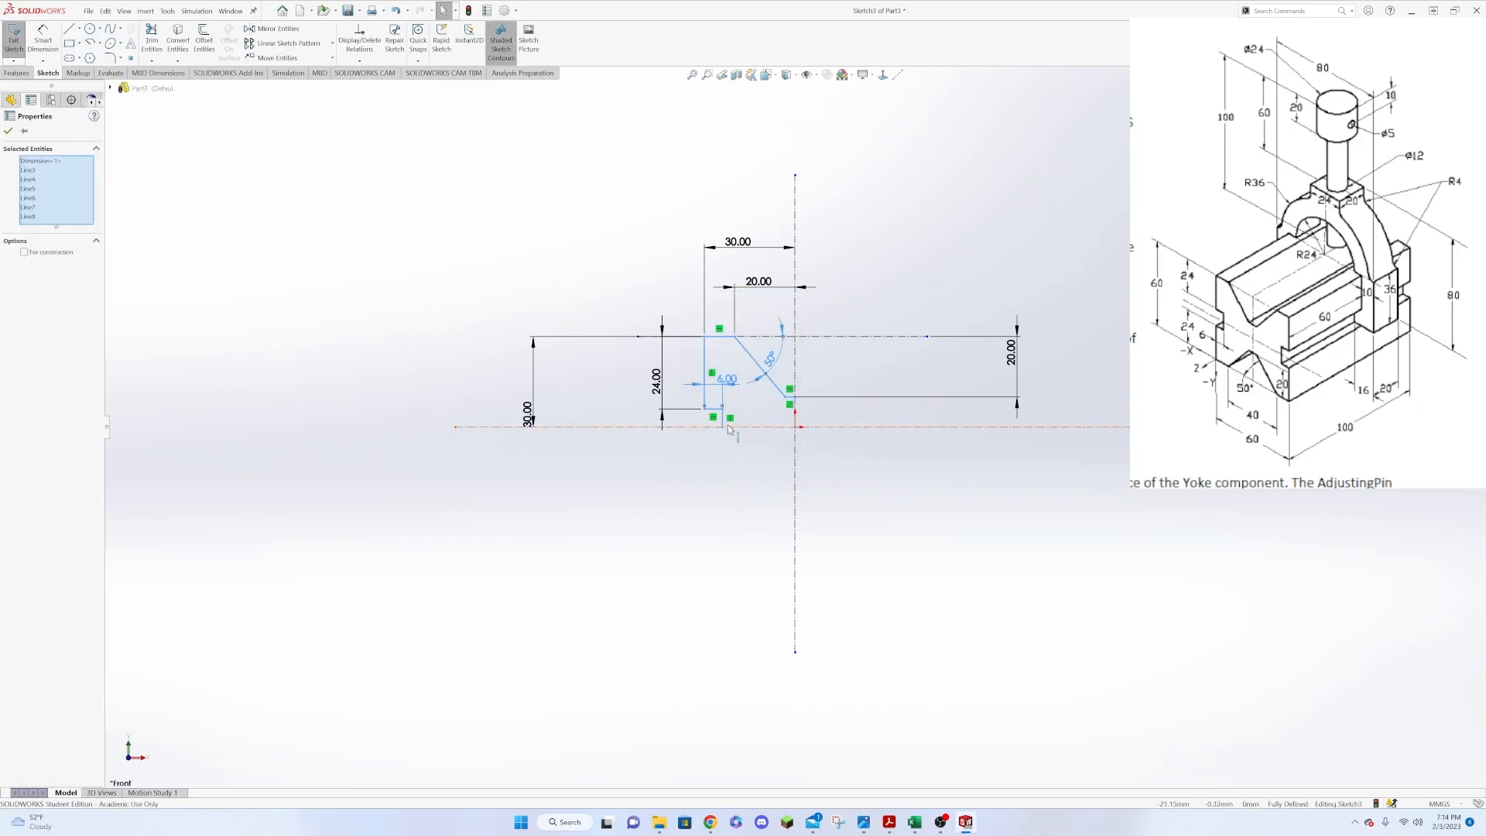
pyautogui.keyDown('ctrl'); pyautogui.click(723, 382); pyautogui.keyUp('ctrl')
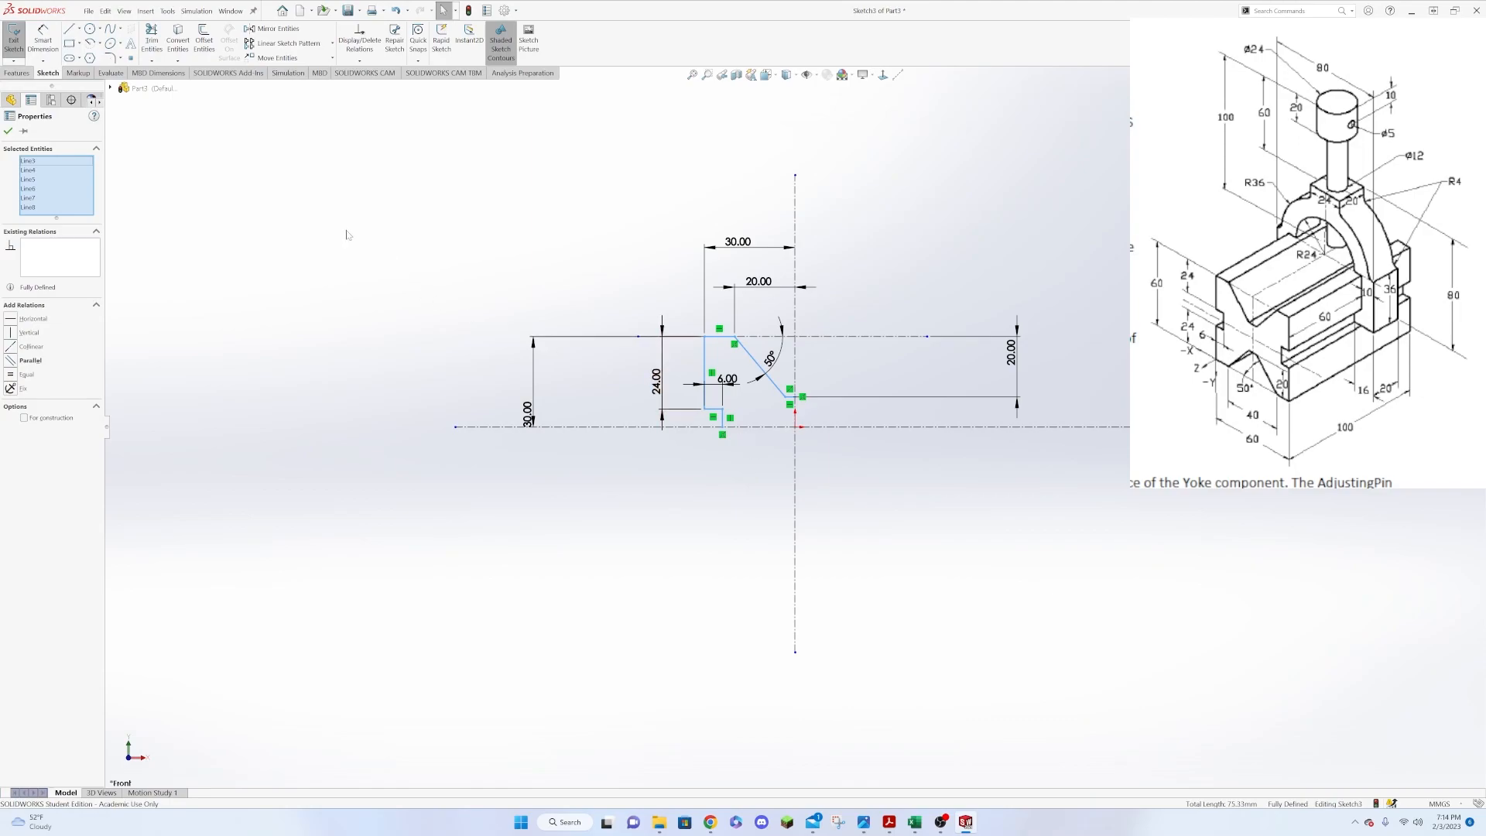
pyautogui.click(279, 30)
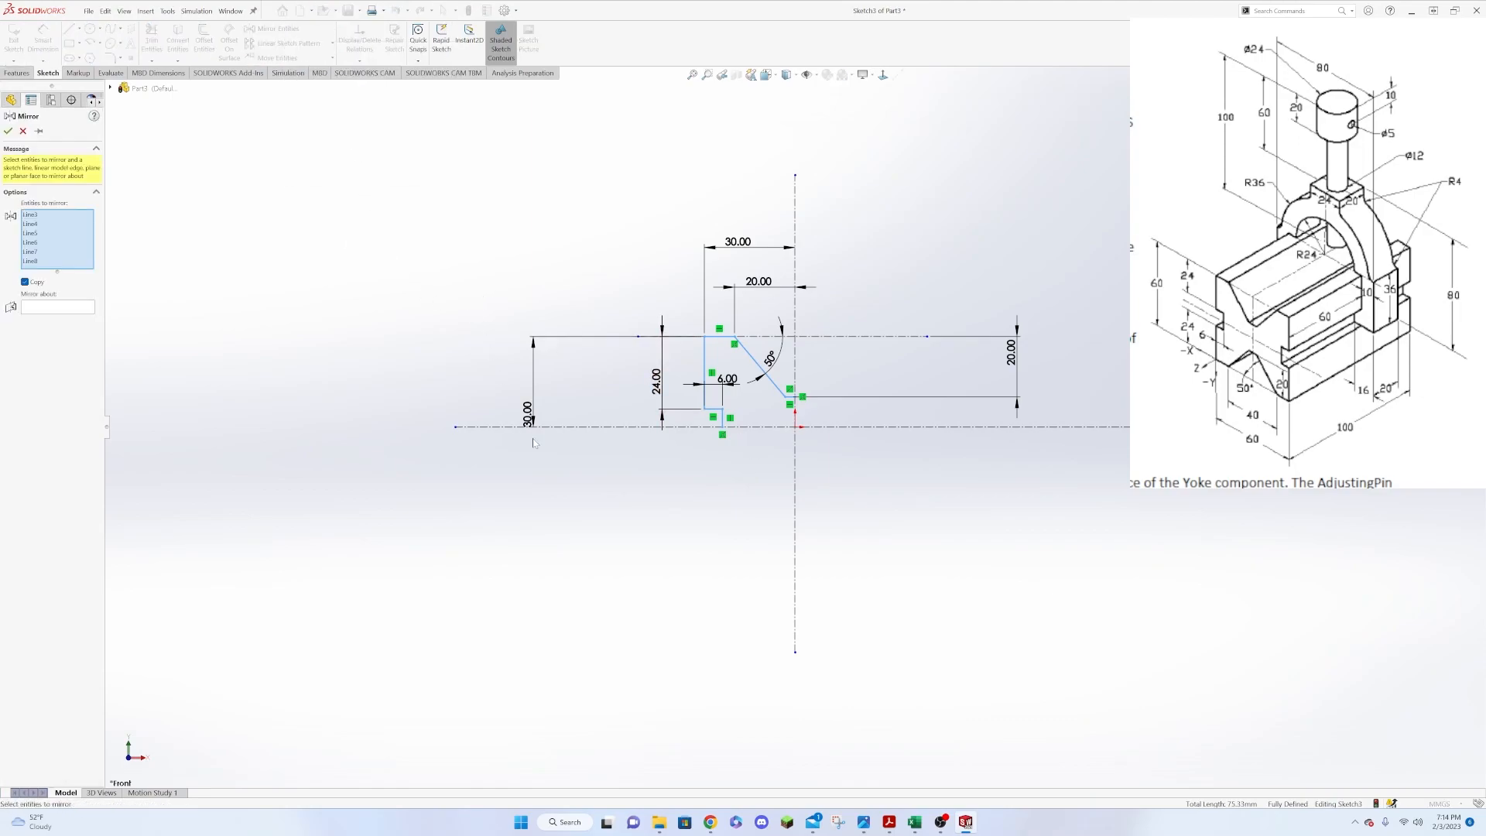
pyautogui.click(92, 307)
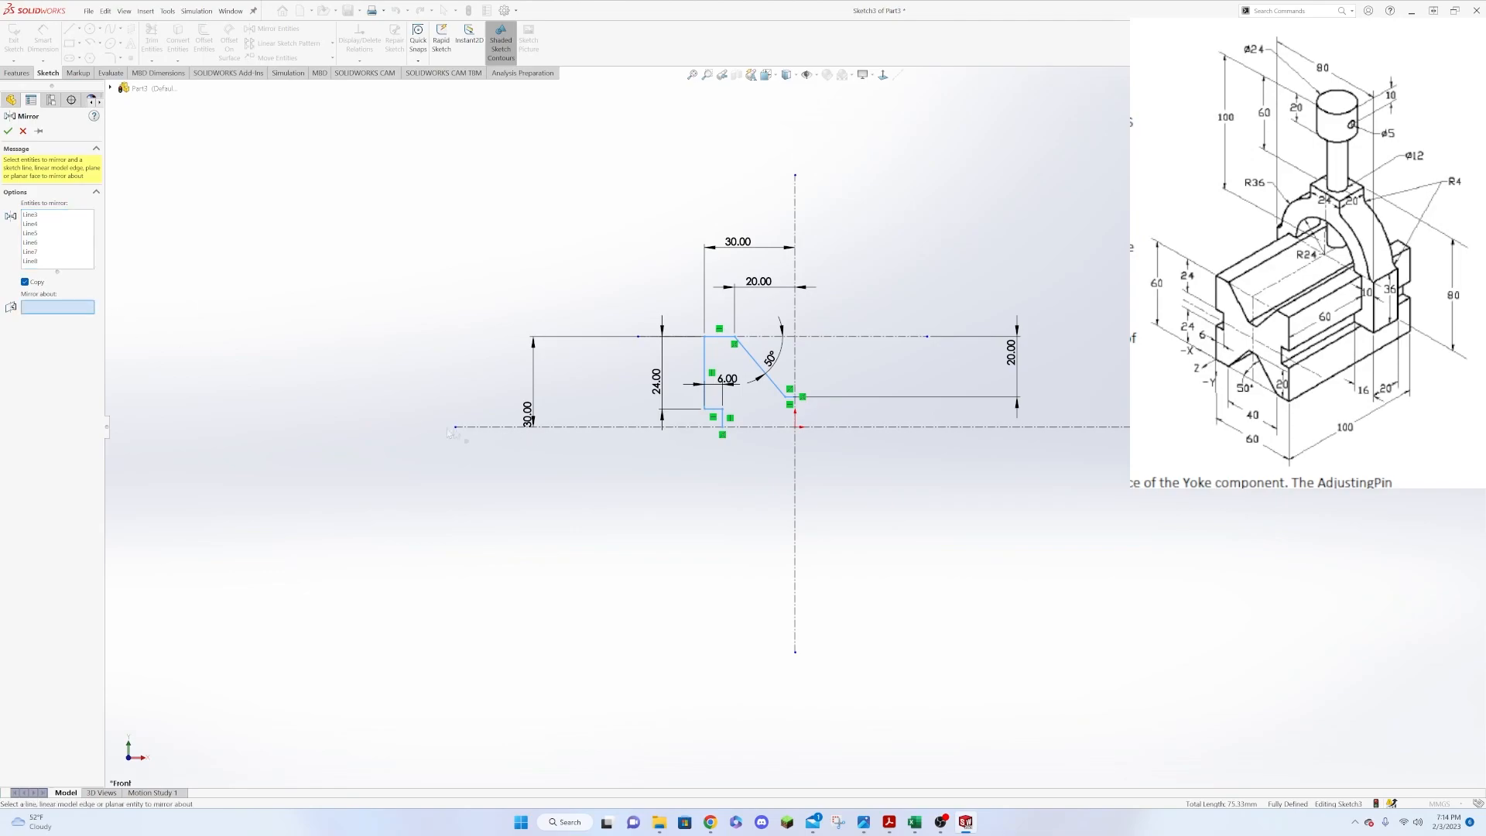
pyautogui.click(572, 427)
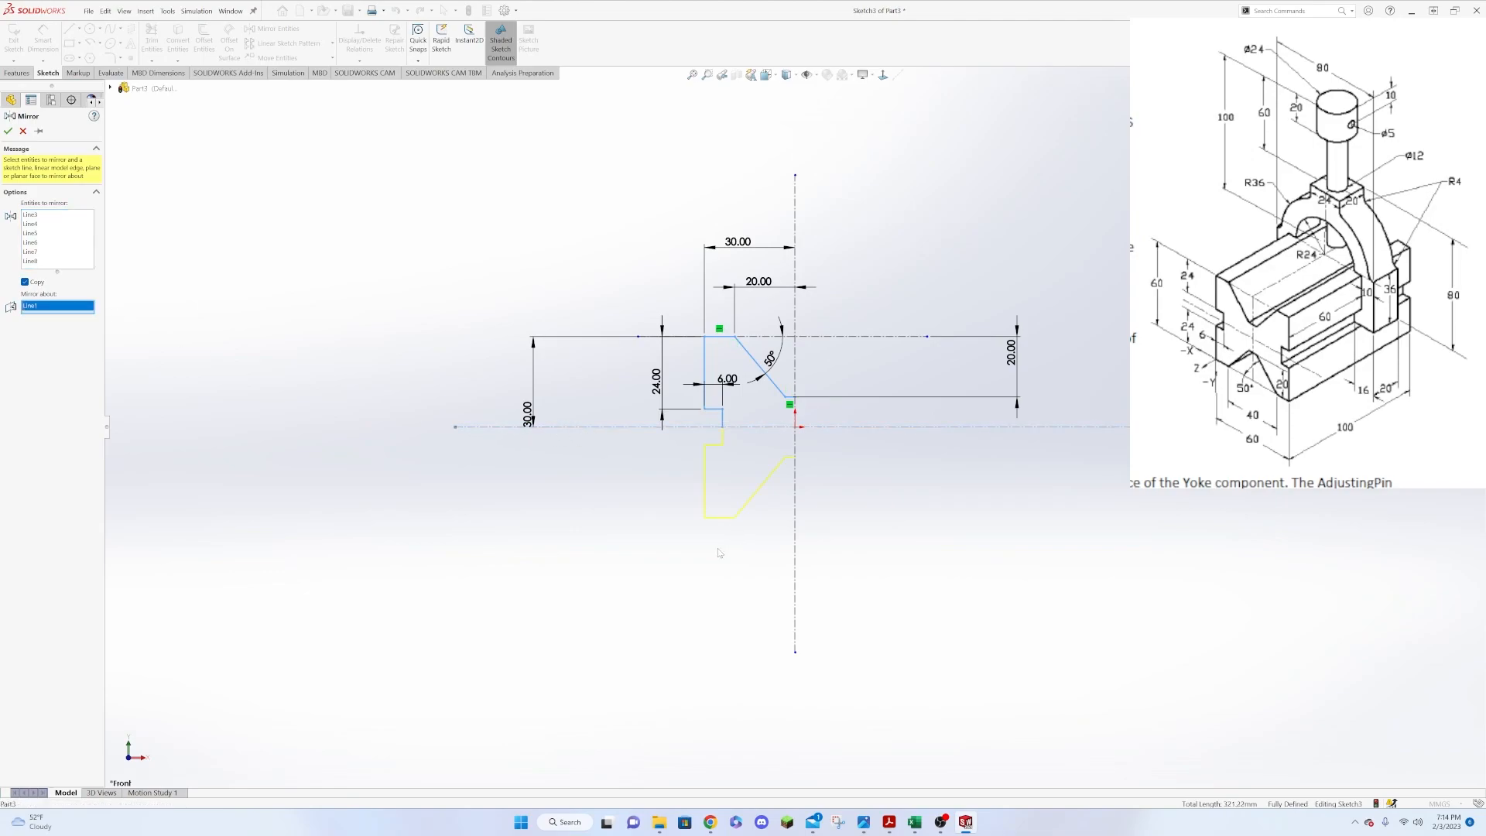
pyautogui.click(8, 131)
# Mirror the left half of the profile about the vertical centerline, keeping the originals and leaving all dimensions out of the selection.
pyautogui.moveTo(743, 558); pyautogui.dragTo(700, 322)
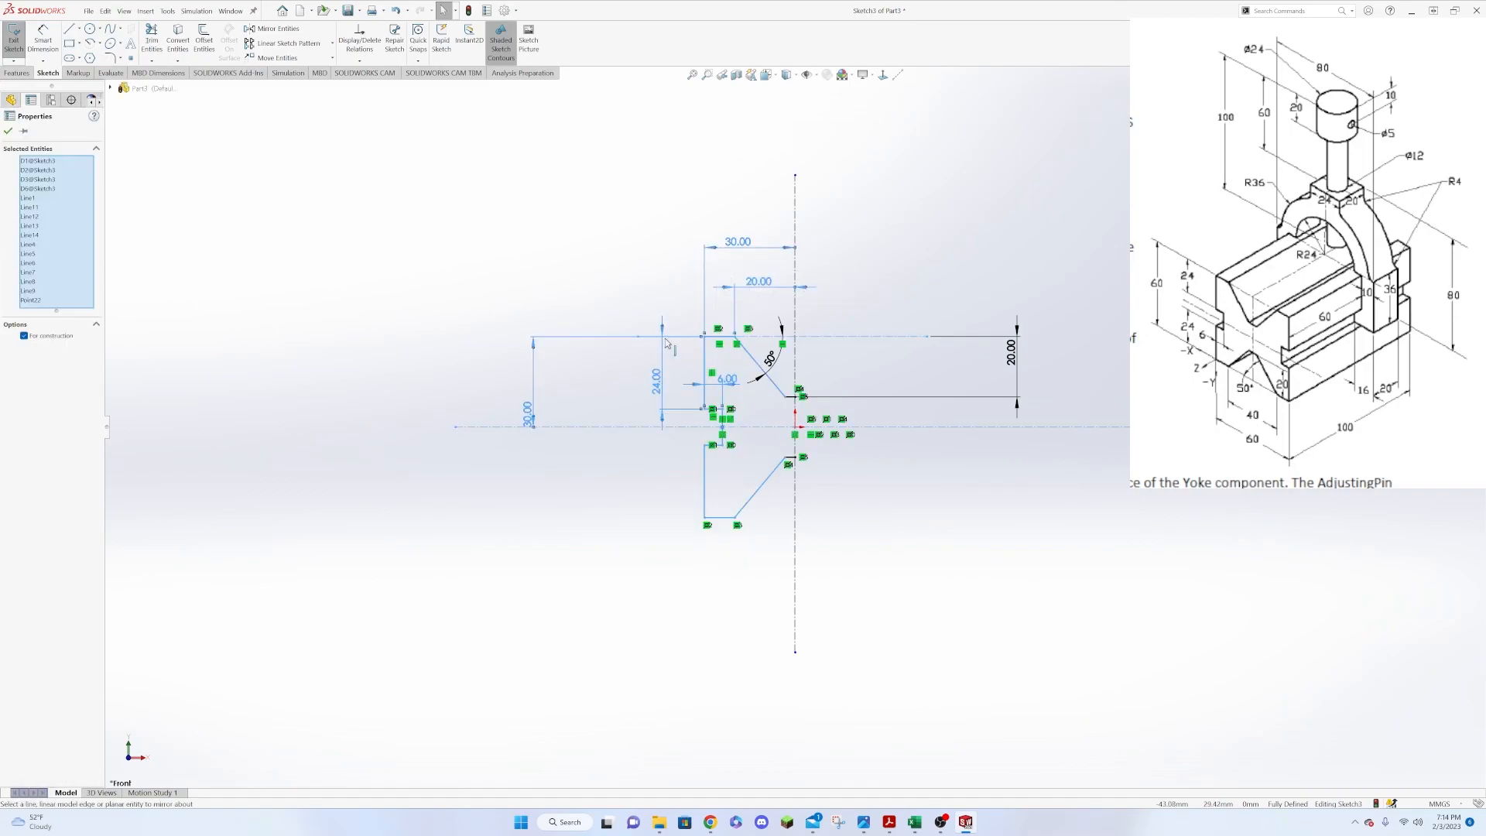
pyautogui.click(689, 392)
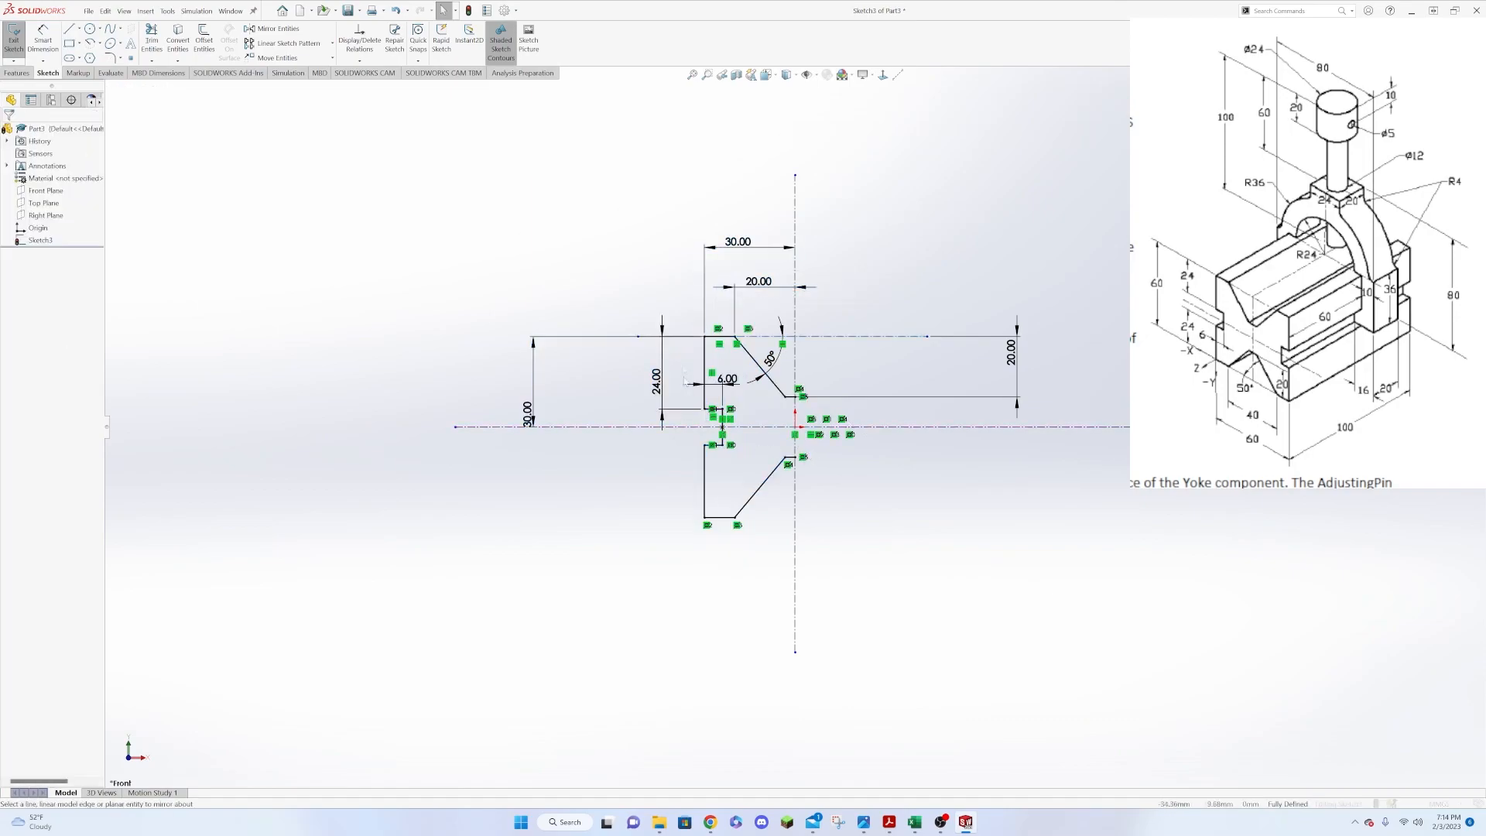
pyautogui.moveTo(669, 302); pyautogui.dragTo(809, 567)
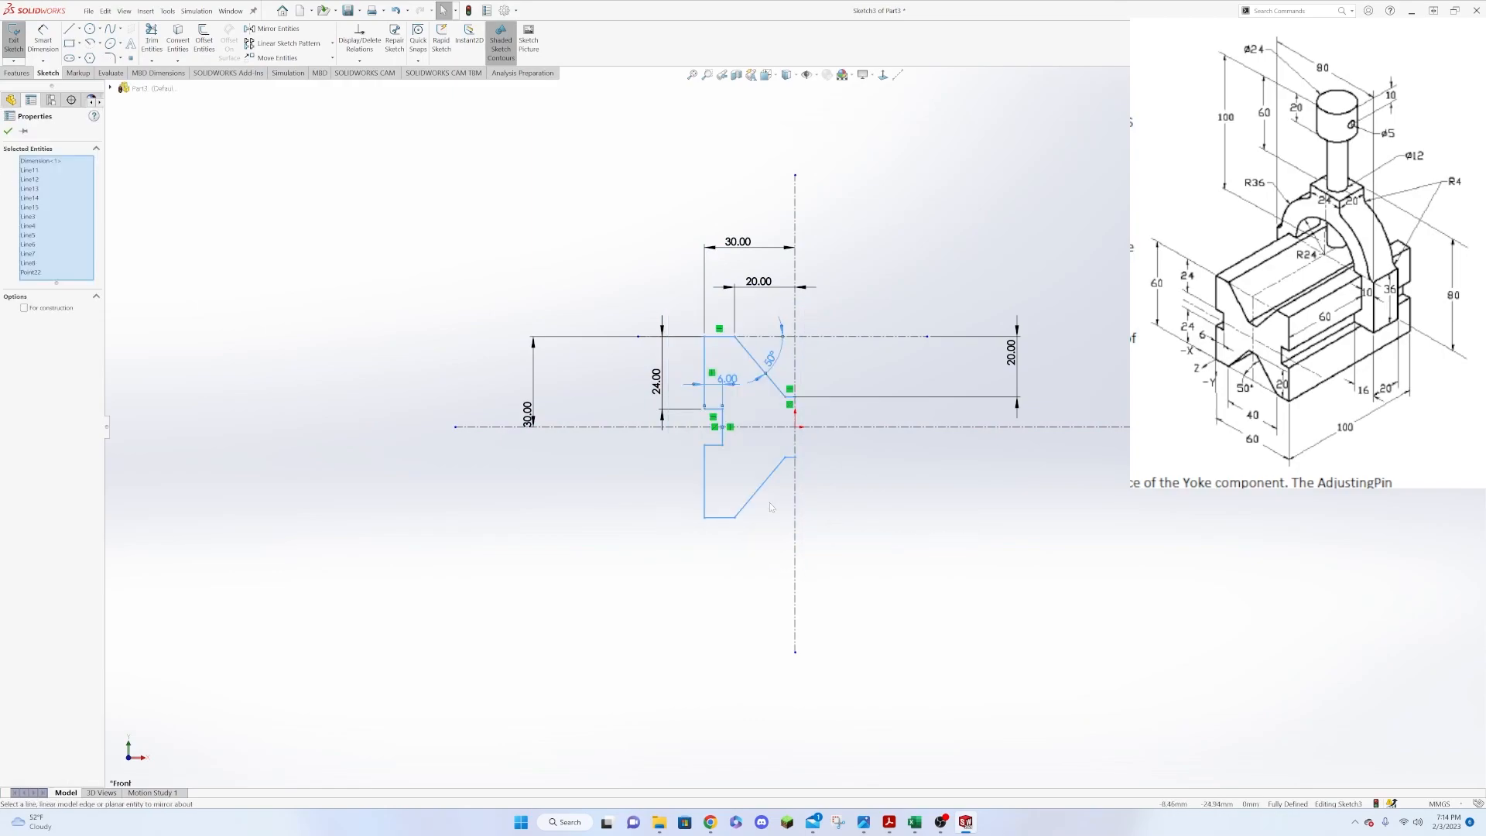
pyautogui.click(713, 385)
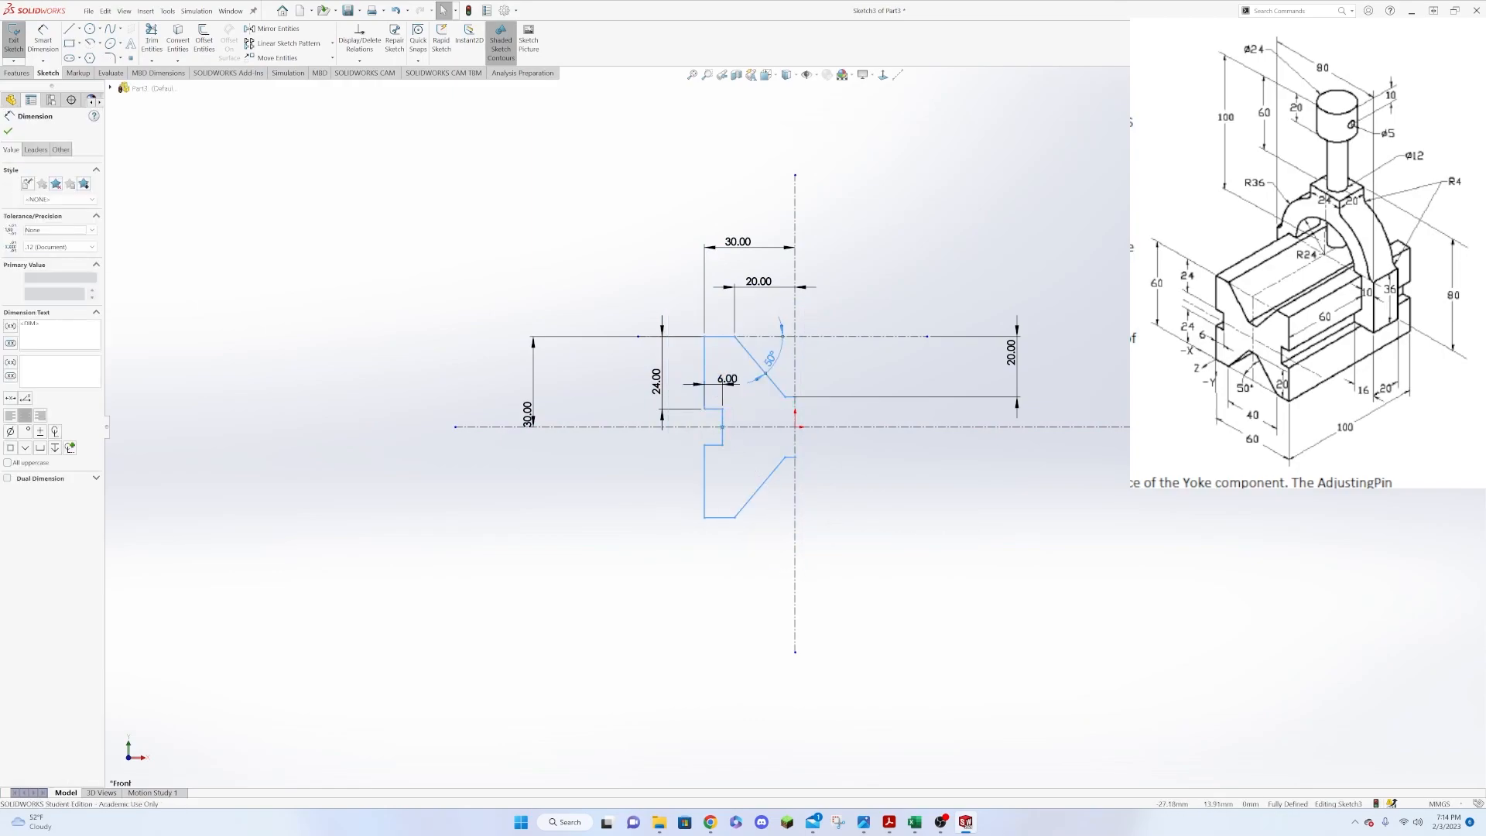
pyautogui.keyDown('ctrl'); pyautogui.click(769, 366); pyautogui.keyUp('ctrl')
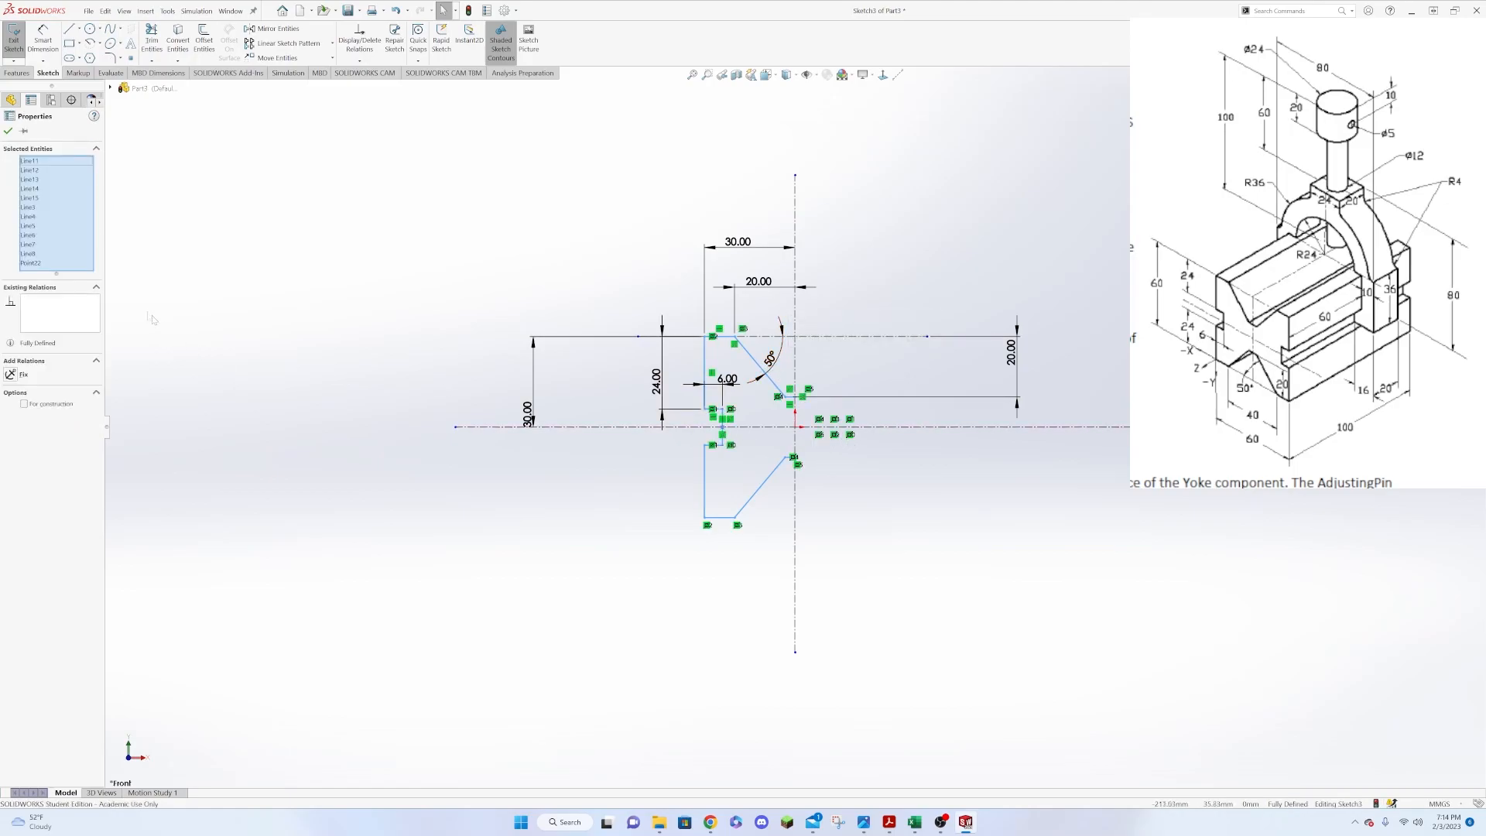
pyautogui.click(271, 29)
pyautogui.click(51, 361)
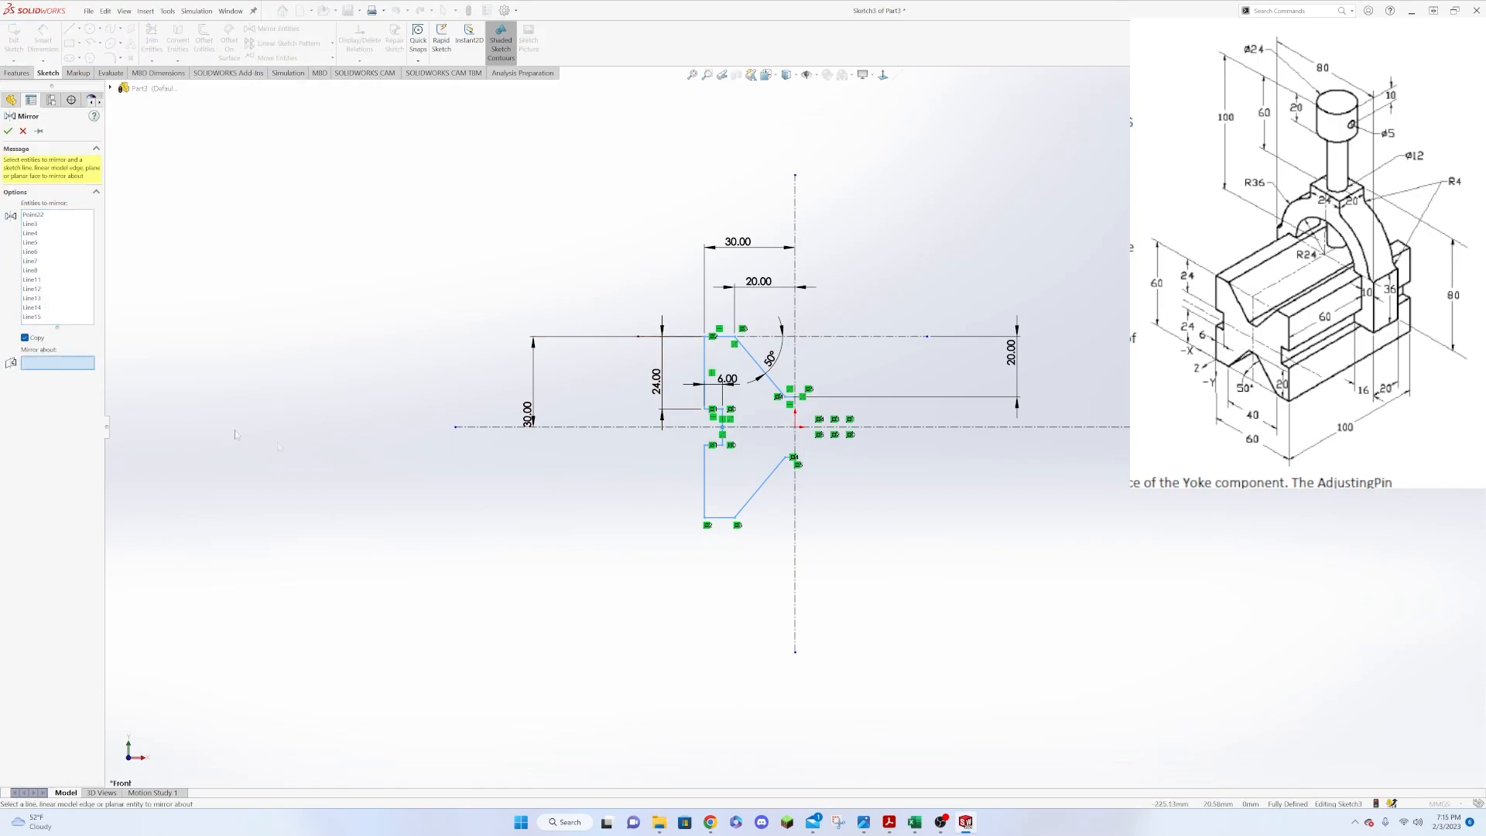
pyautogui.click(795, 579)
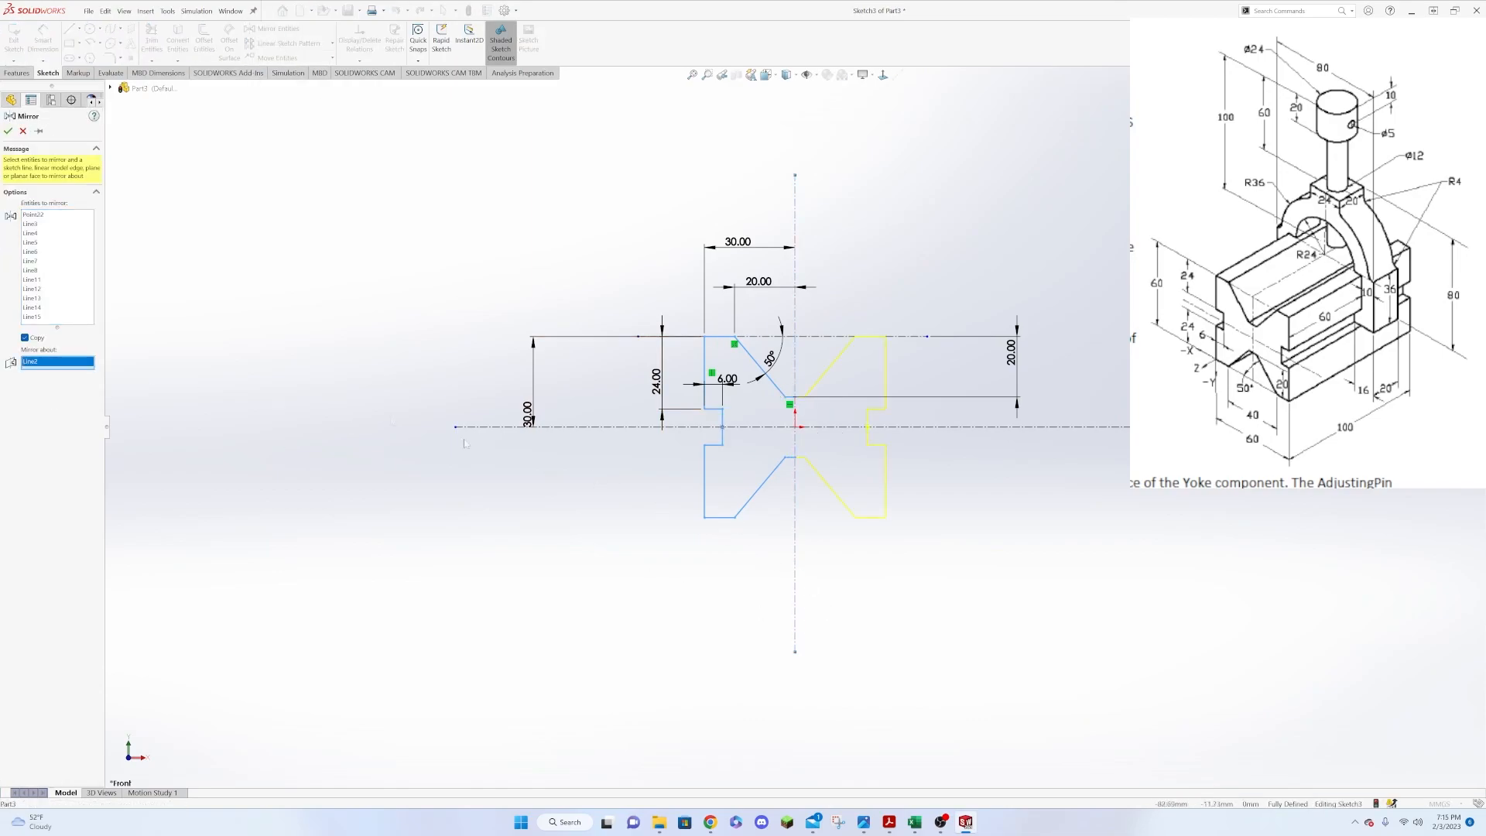
pyautogui.click(8, 131)
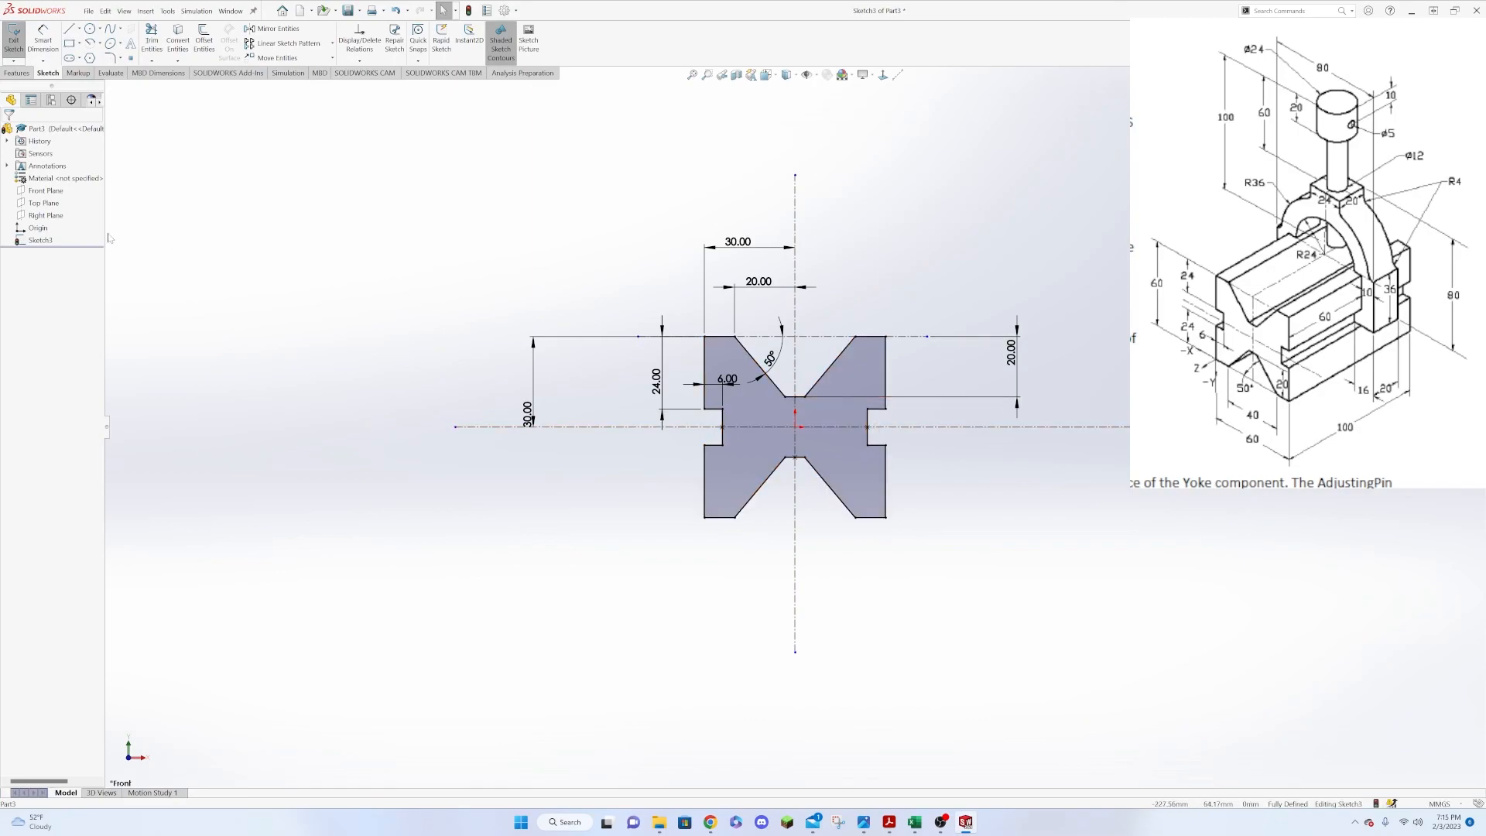
# Extrude the closed V-block profile 100 mm as a blind boss in the reversed direction.
pyautogui.click(15, 73)
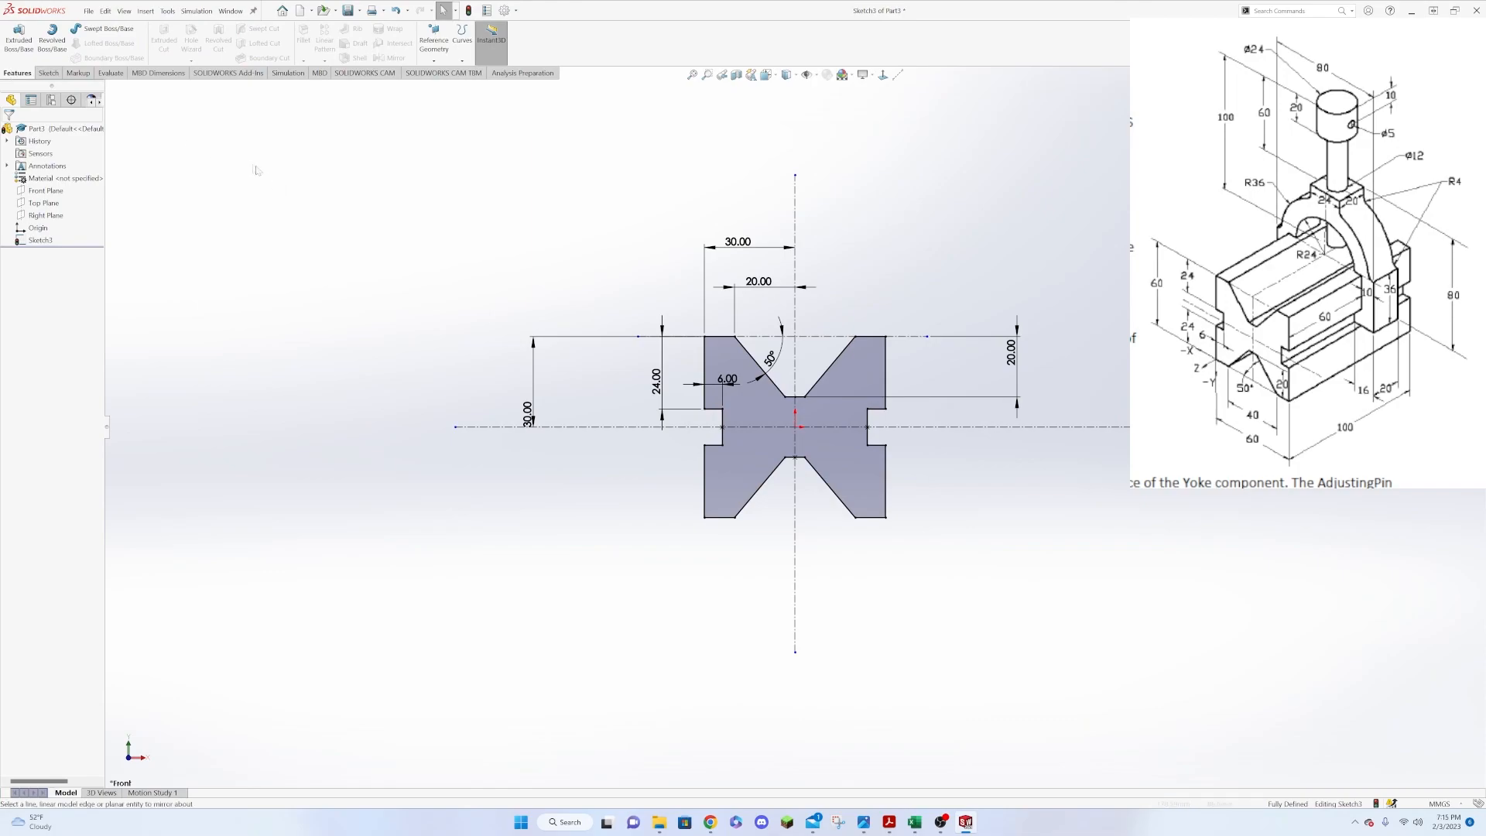
pyautogui.click(19, 48)
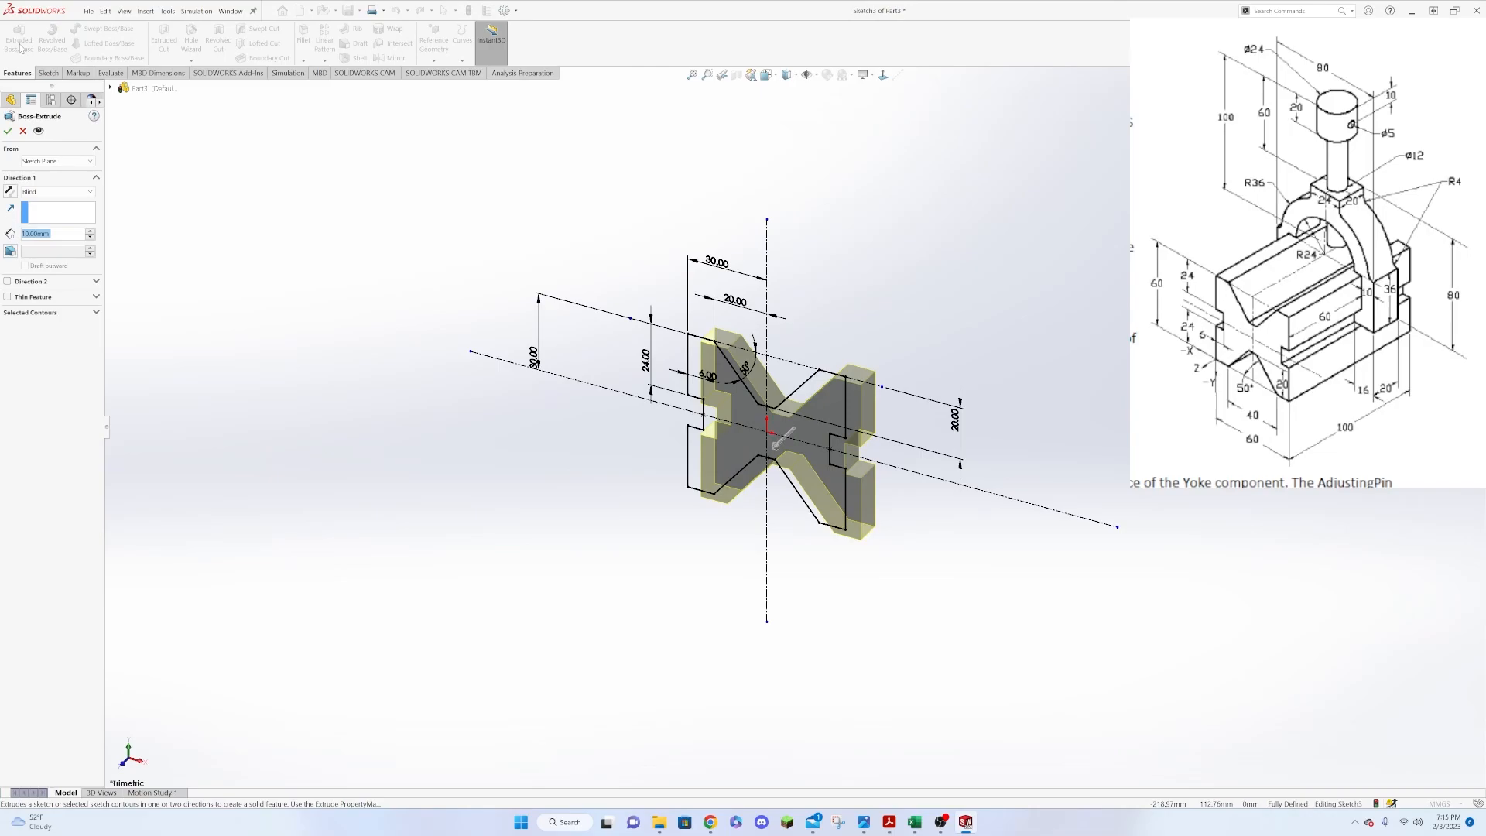
pyautogui.moveTo(430, 314); pyautogui.dragTo(441, 418, button='middle')
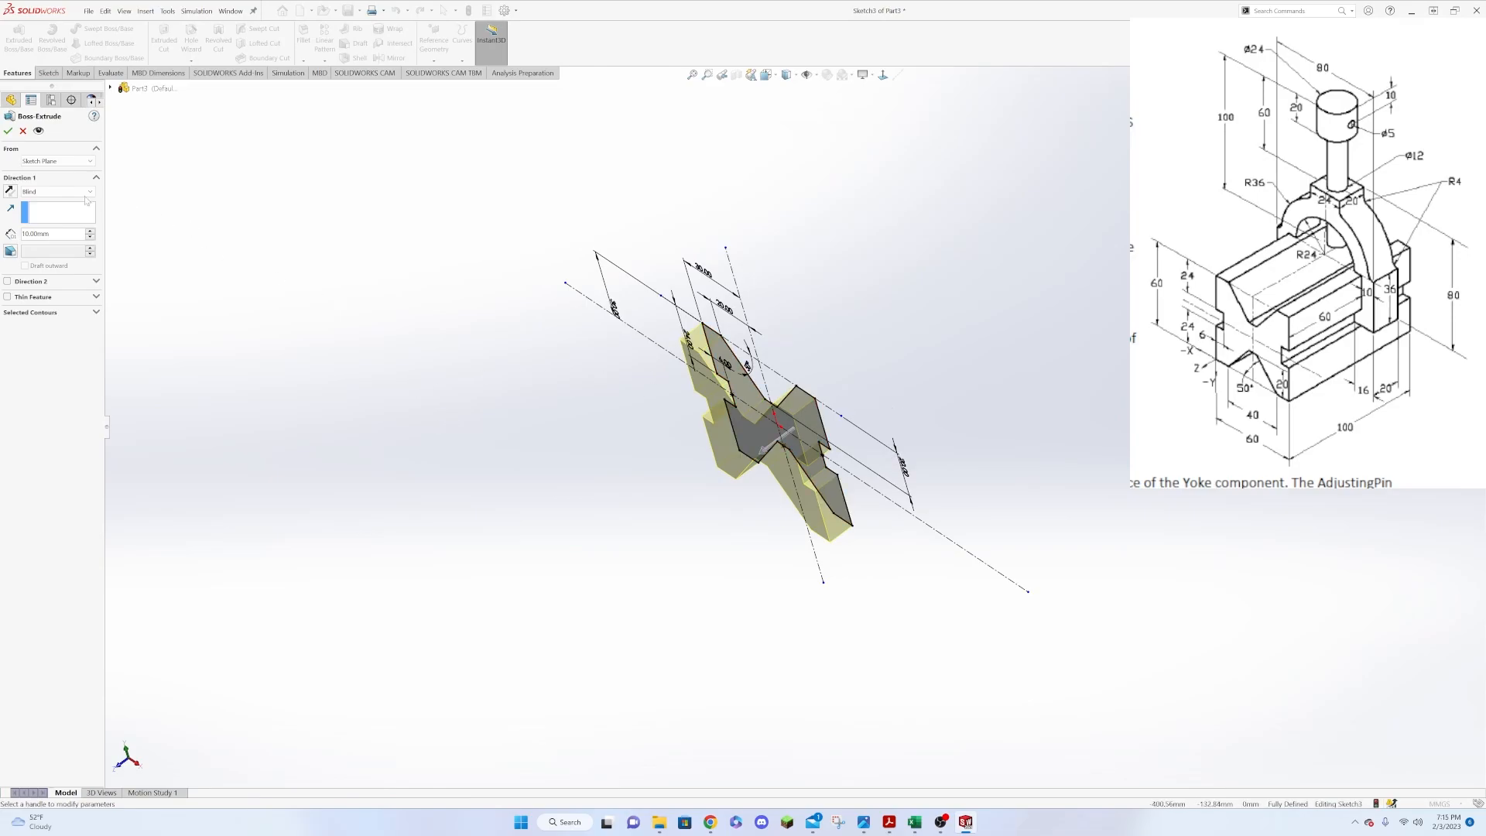
pyautogui.click(10, 190)
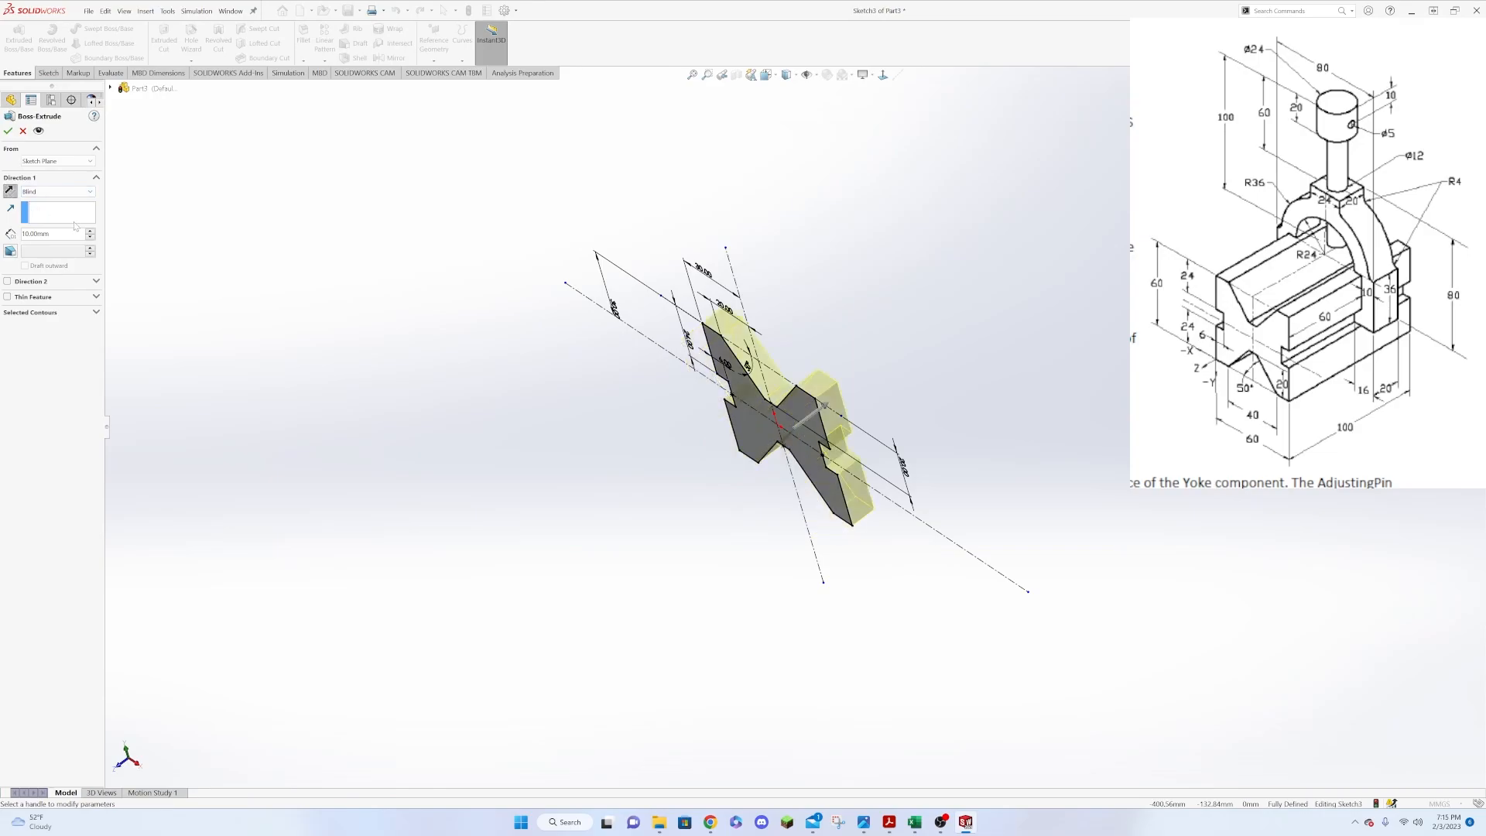
pyautogui.click(31, 233)
pyautogui.write('100')
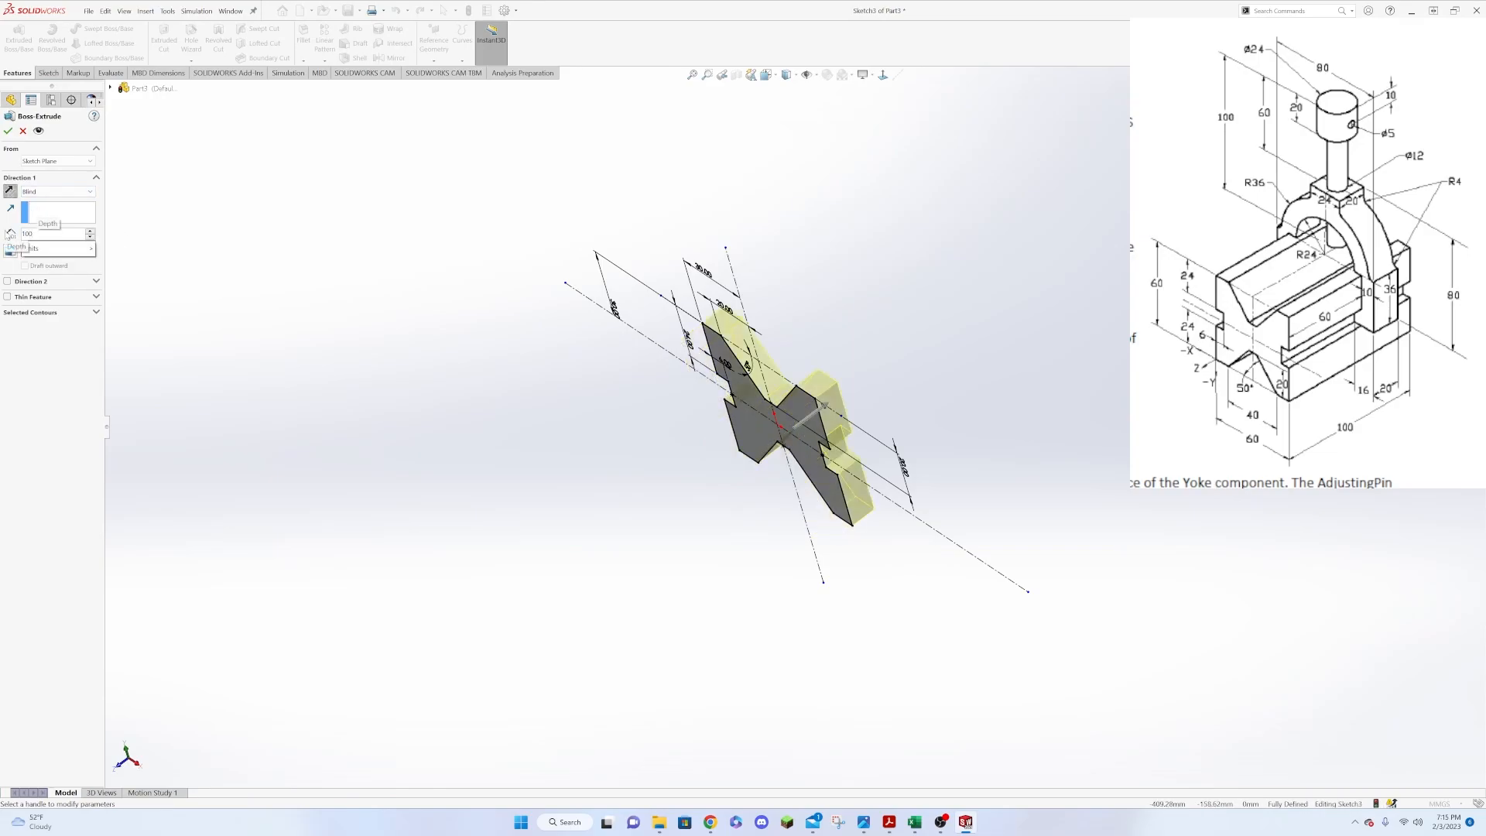
pyautogui.press('Return')
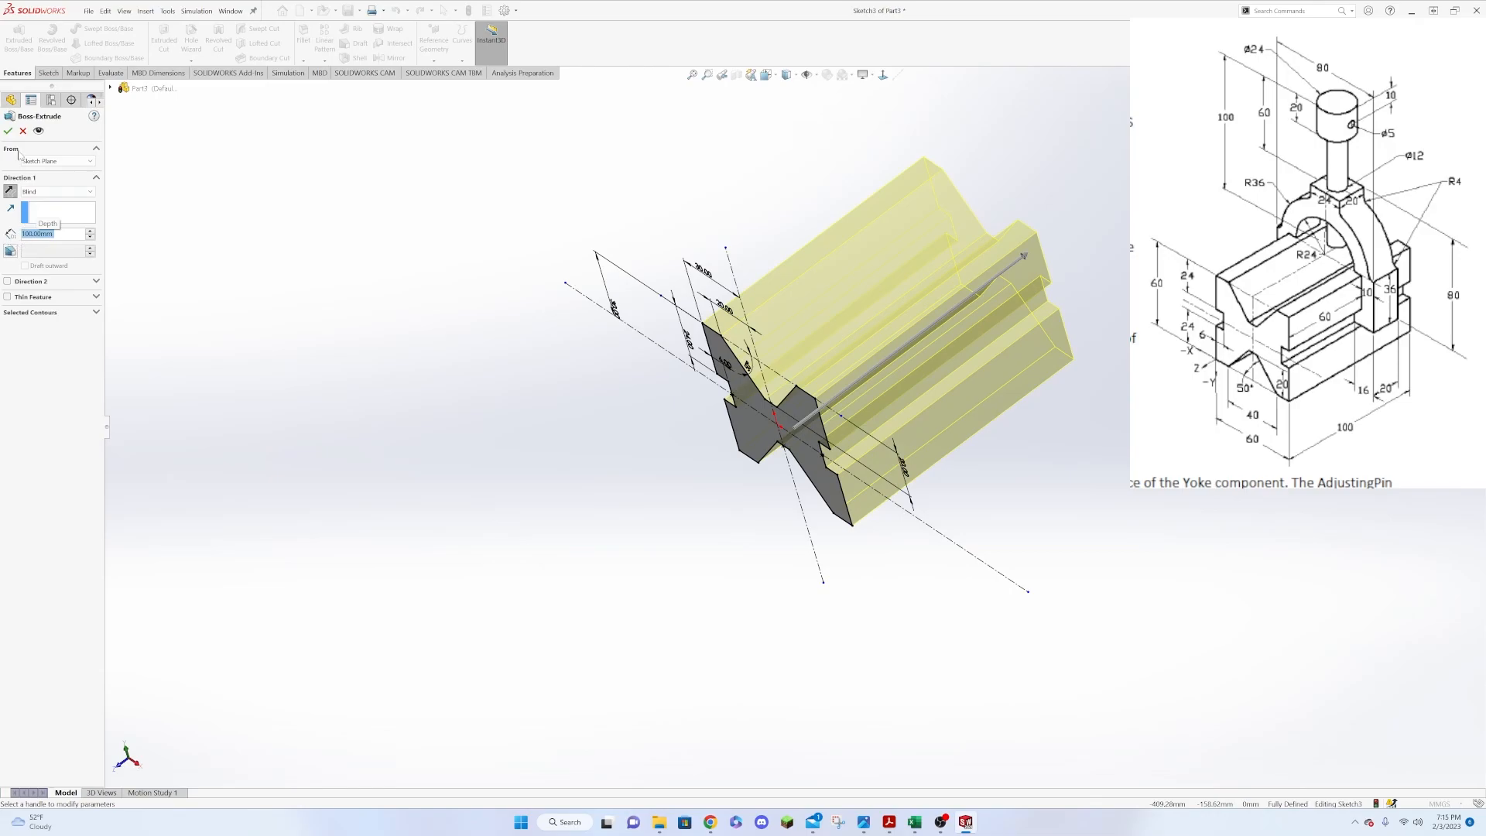
pyautogui.click(9, 131)
pyautogui.moveTo(457, 459); pyautogui.dragTo(536, 298, button='middle')
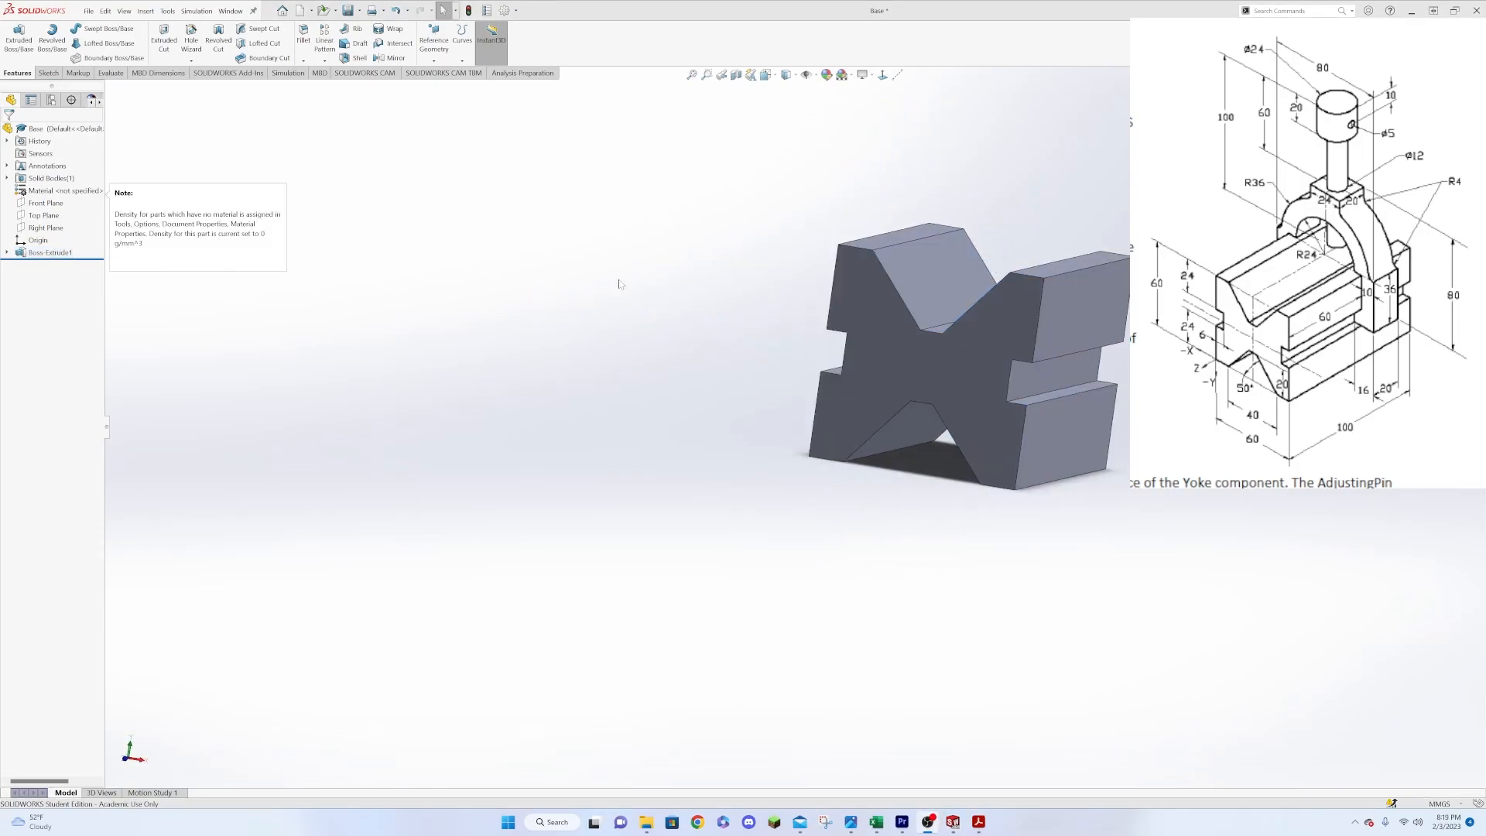
# Assign the 1060 Alloy aluminium material to the V-block part.
pyautogui.moveTo(676, 361); pyautogui.dragTo(517, 338, button='middle')
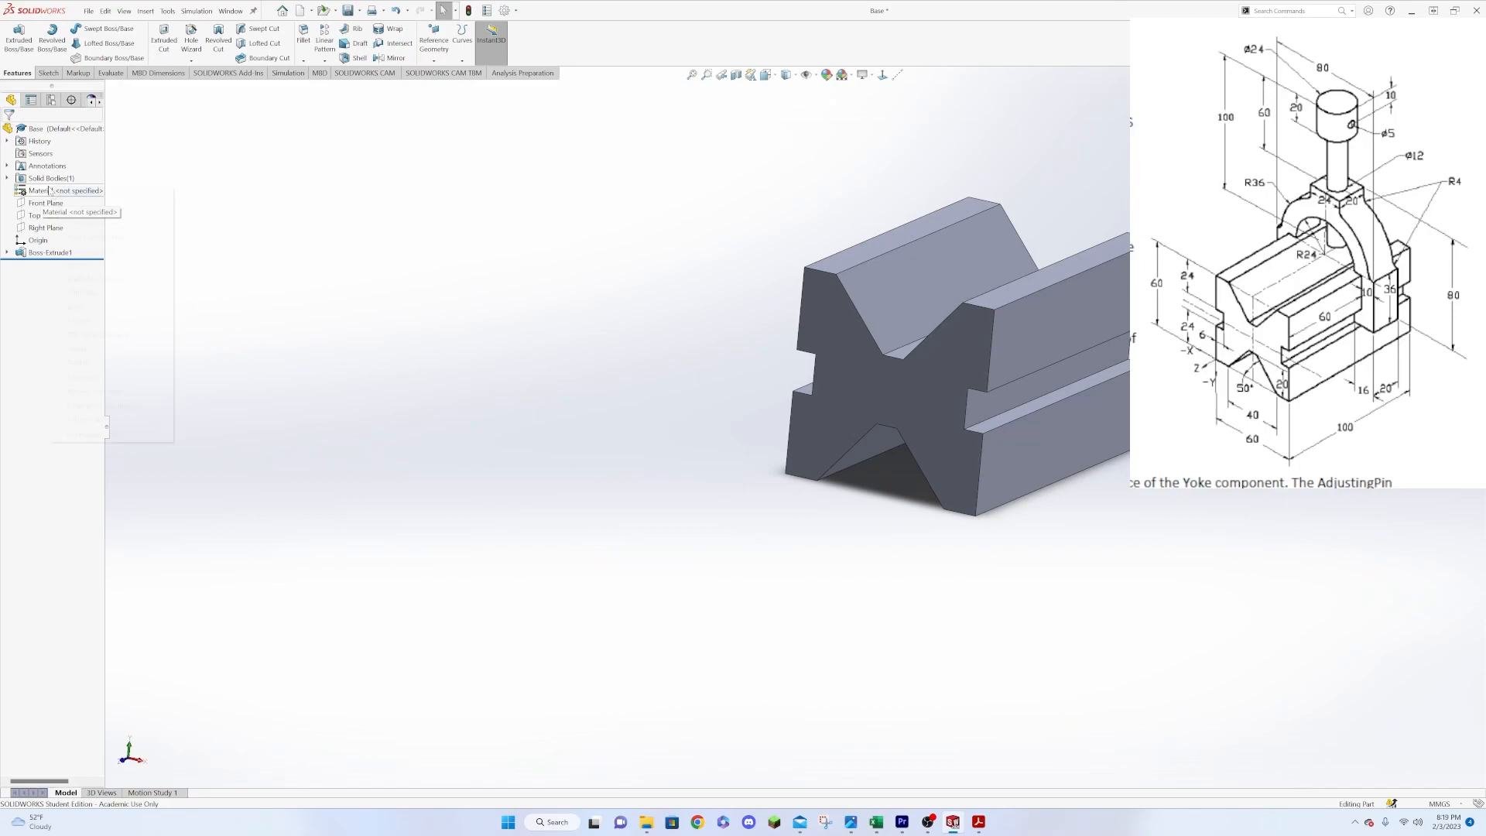
pyautogui.rightClick(52, 190)
pyautogui.click(72, 203)
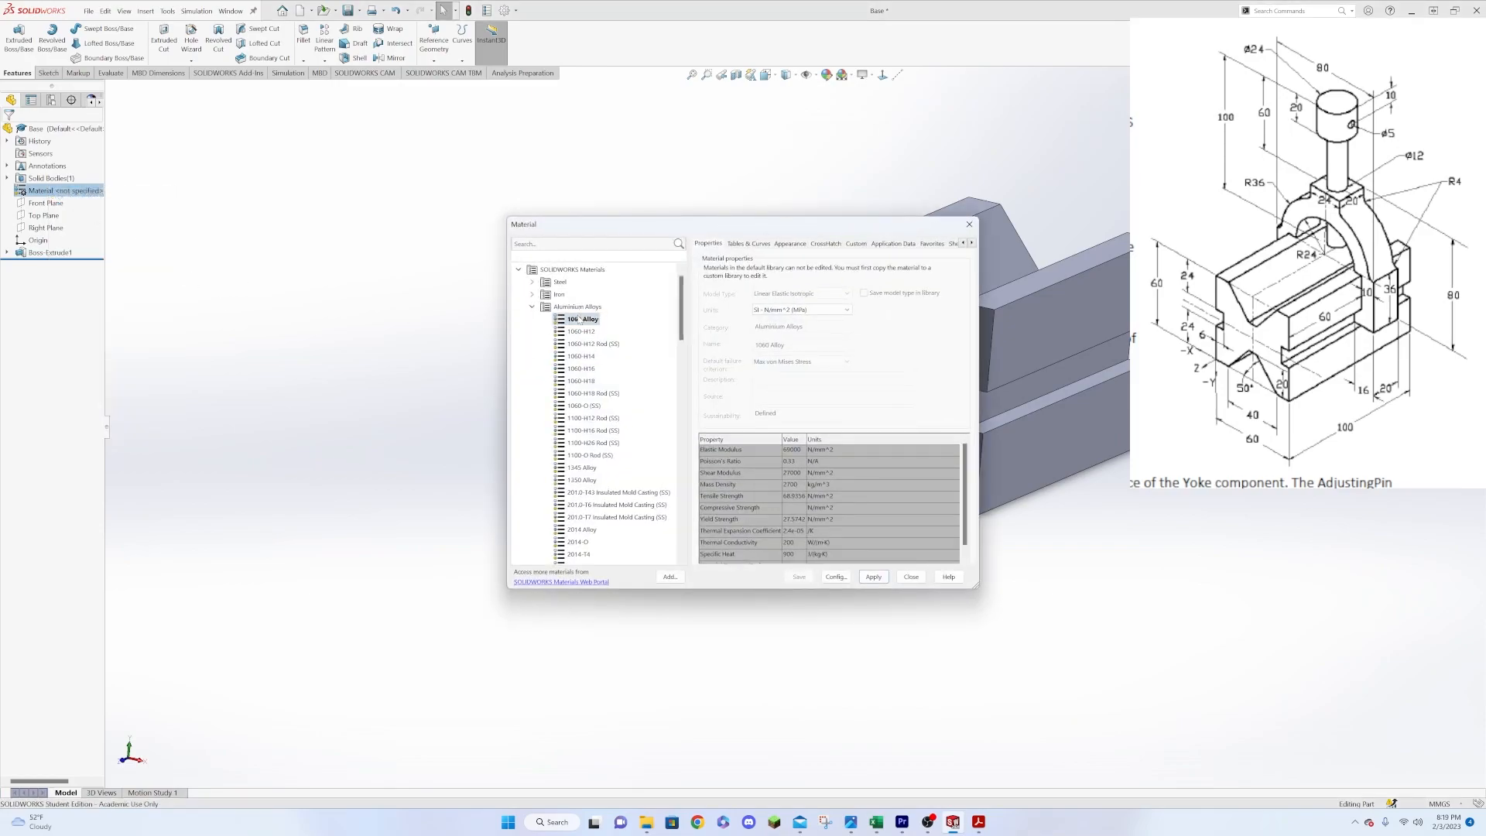
pyautogui.click(873, 577)
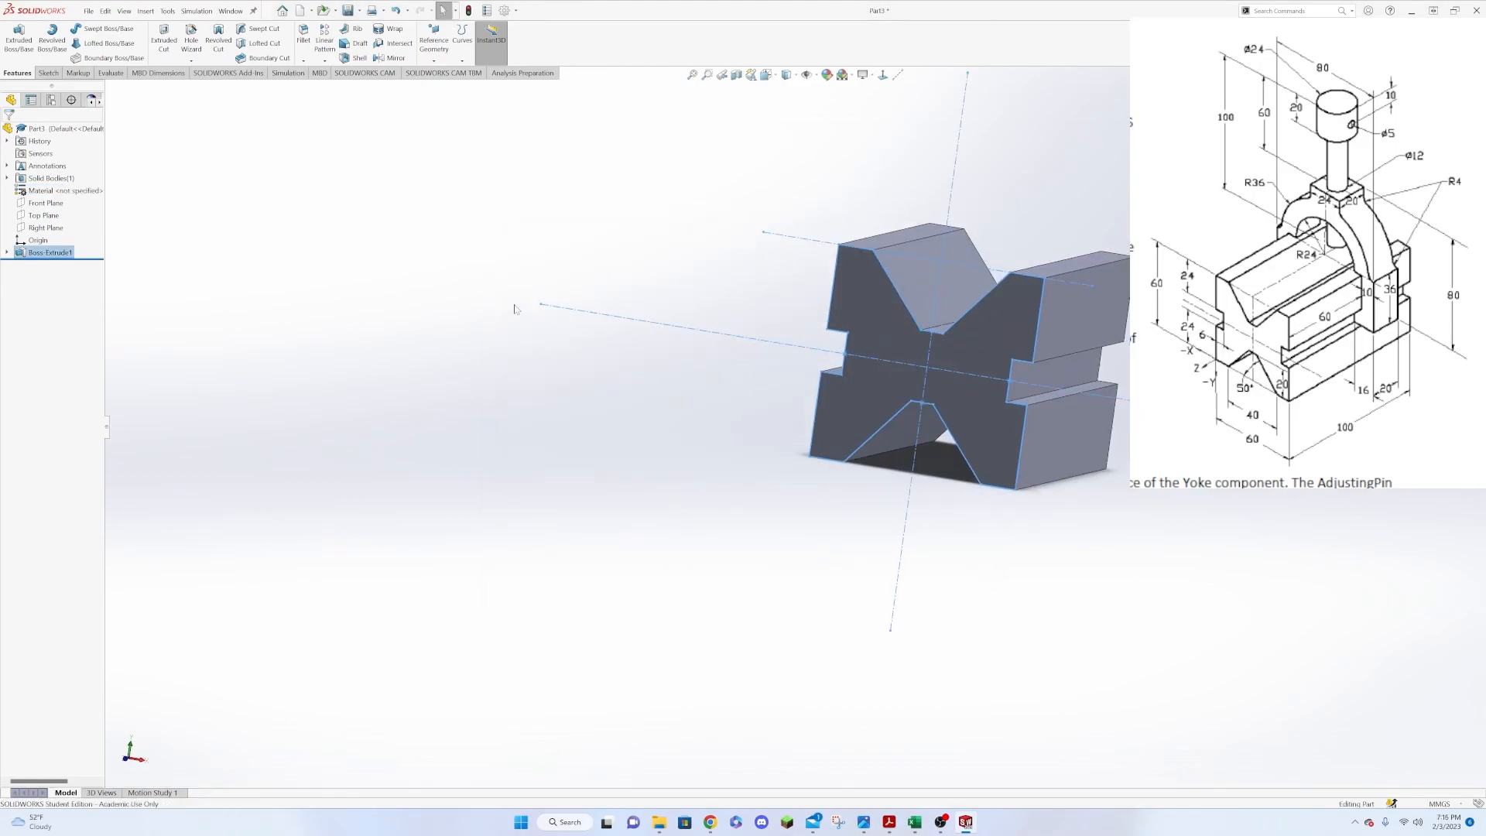
# Save the V-block part as Base in the Example 2 folder.
pyautogui.click(348, 11)
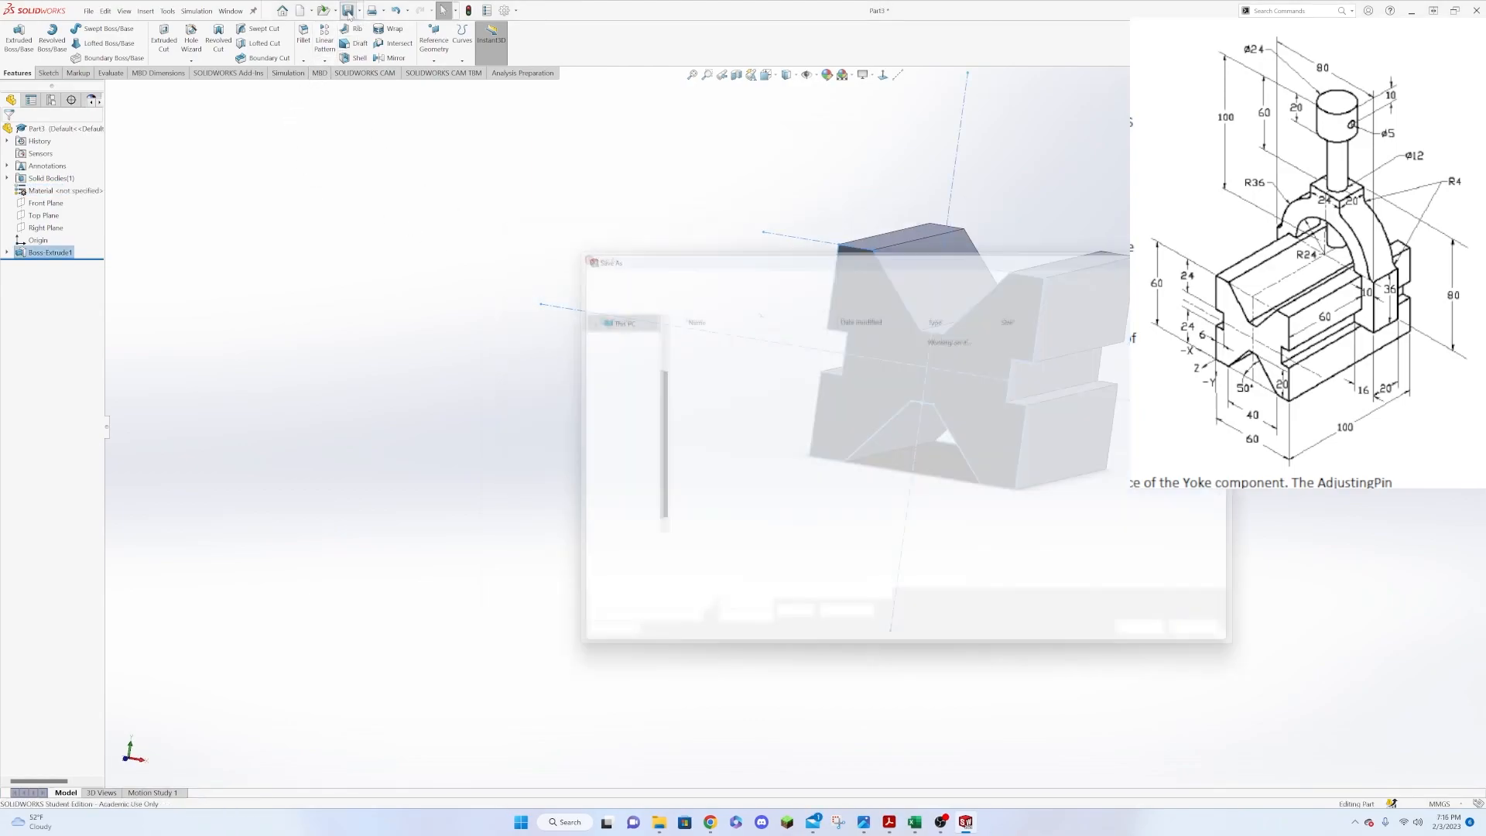
pyautogui.write('Base')
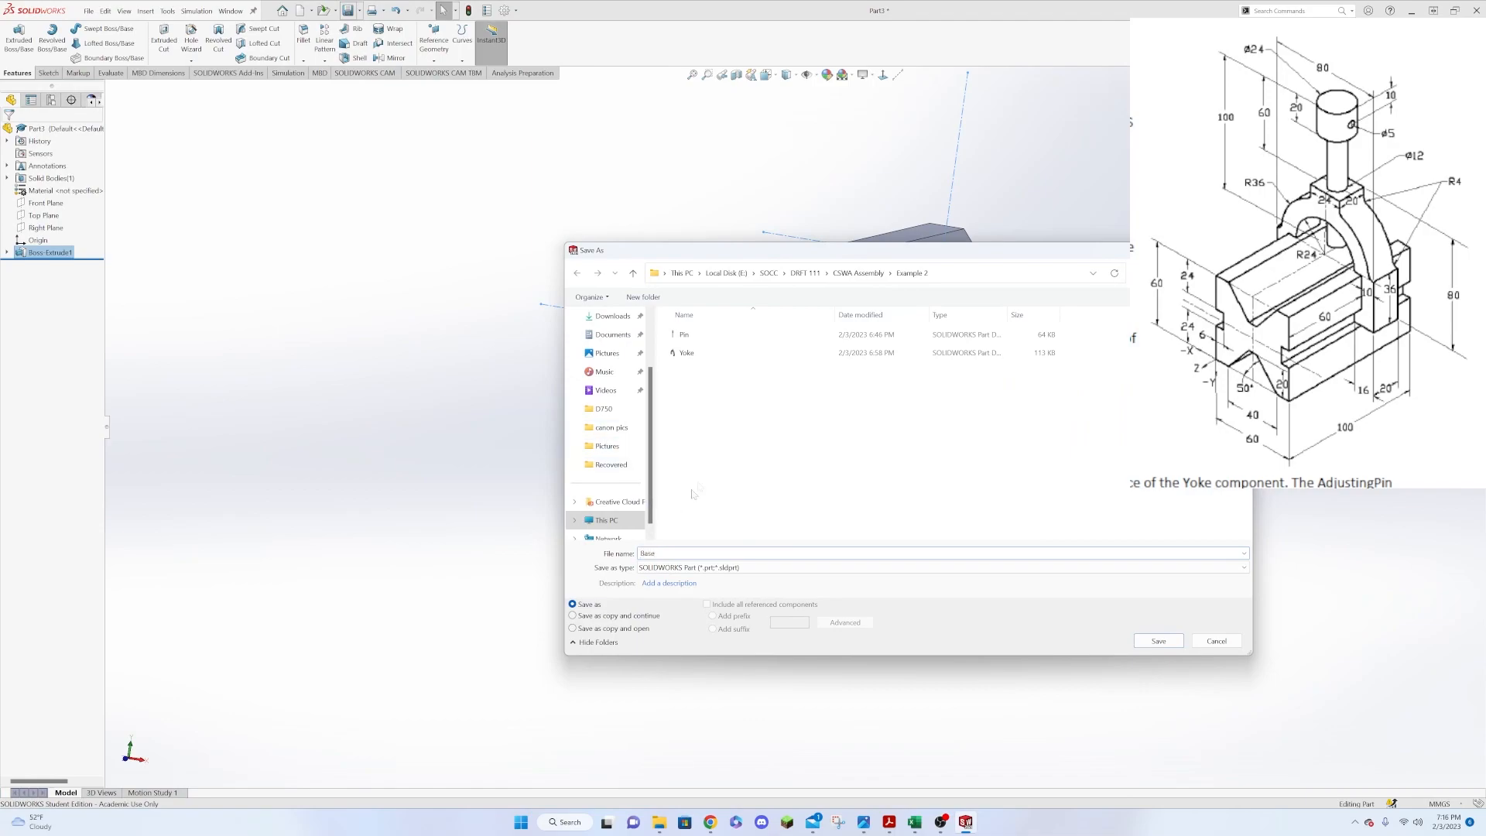
pyautogui.click(1142, 647)
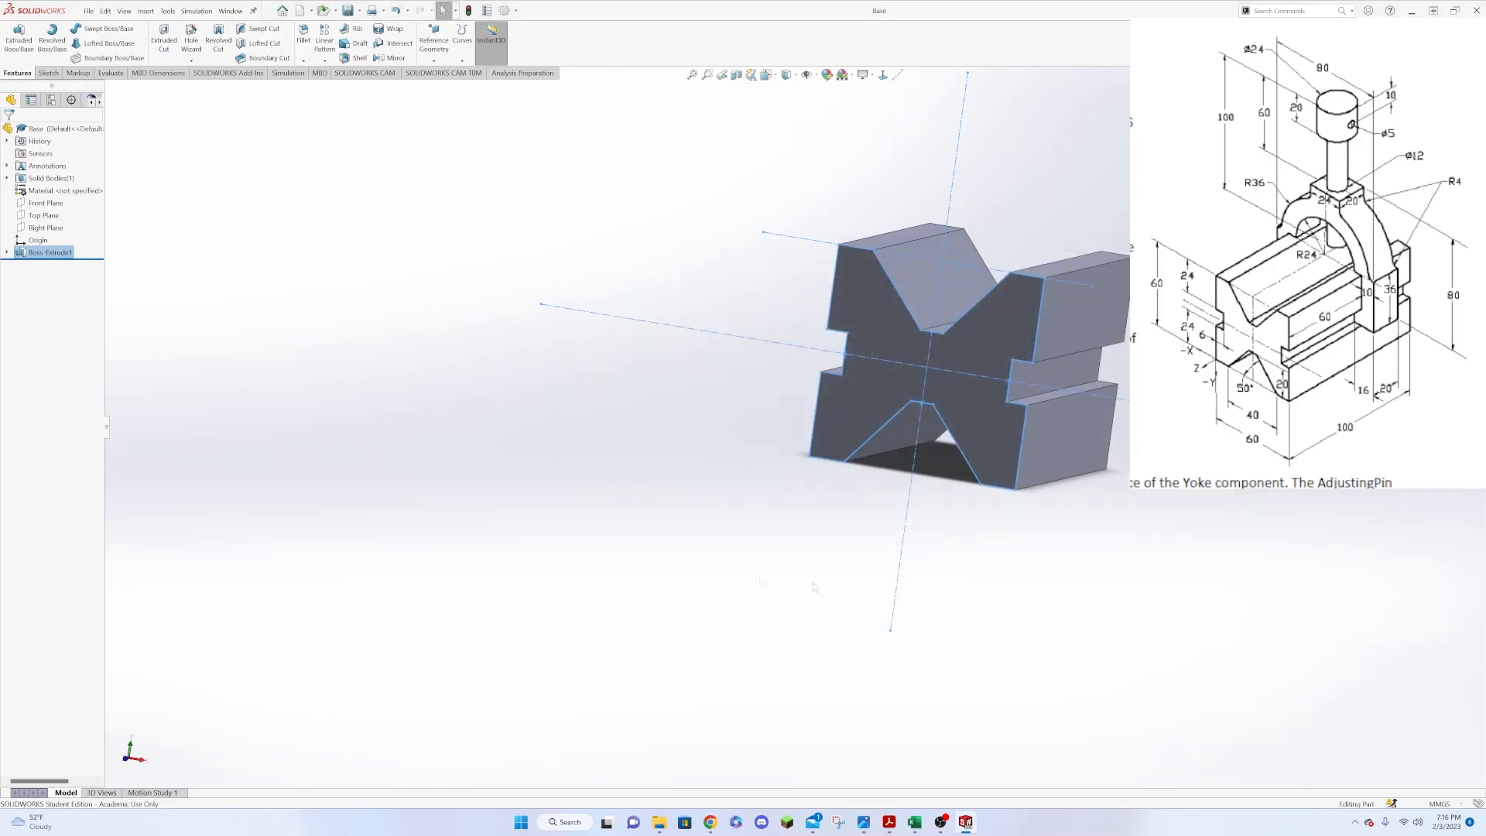
# Create a new assembly from the Base part using the Assembly template and place Base as its first component.
pyautogui.click(311, 11)
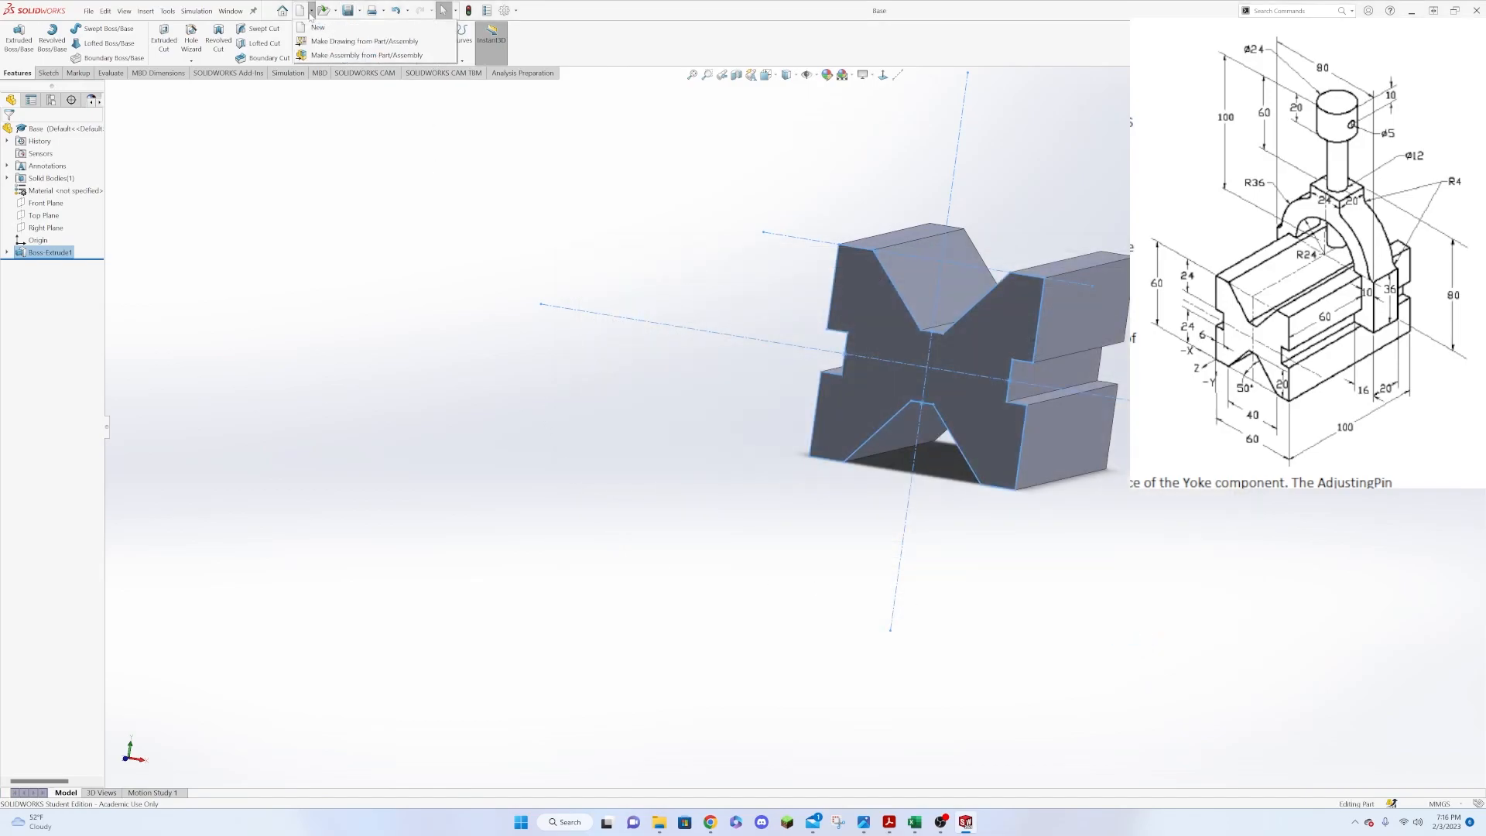
pyautogui.click(320, 56)
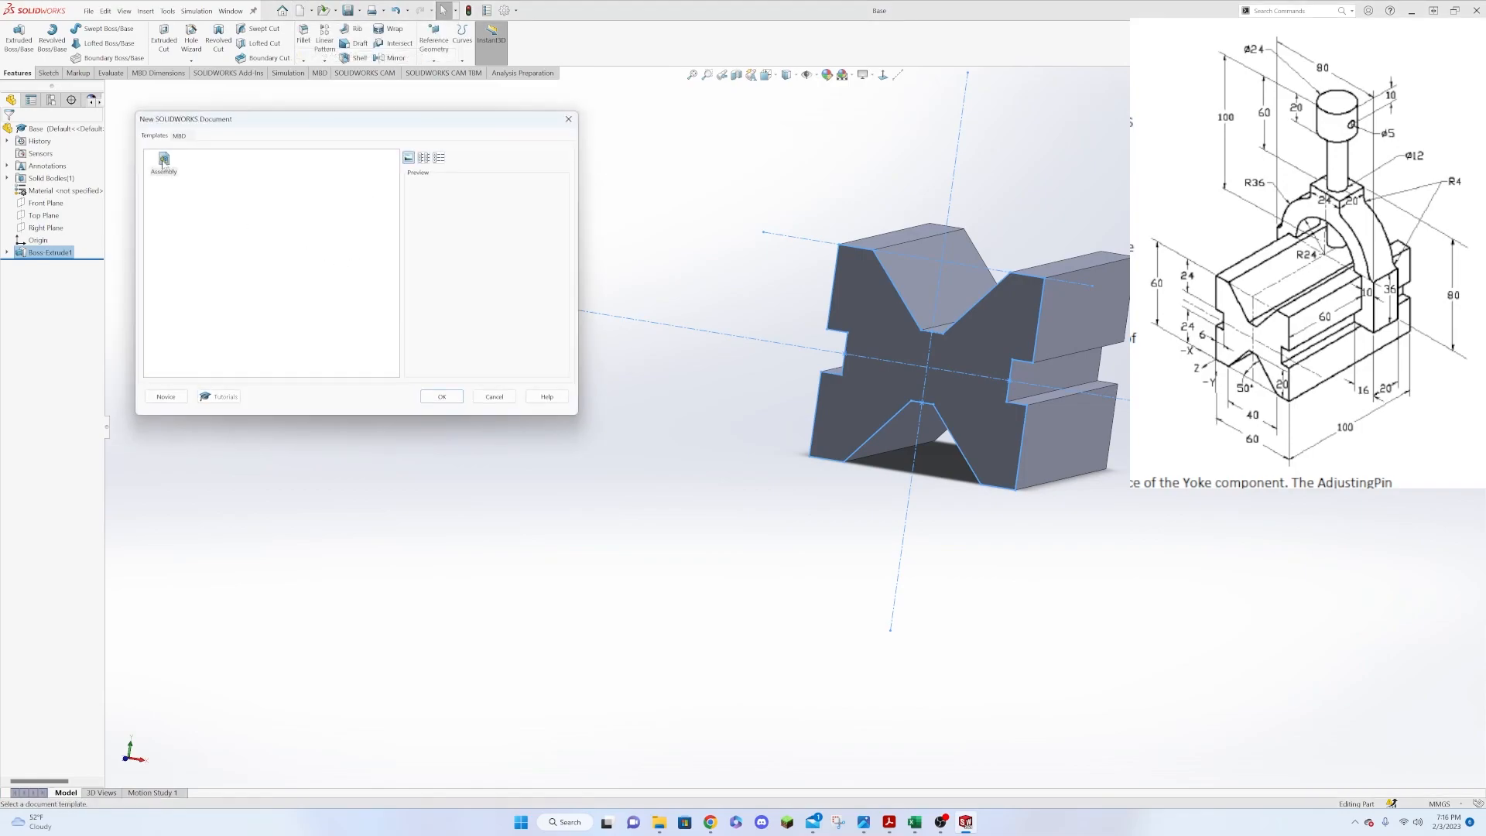
pyautogui.click(442, 397)
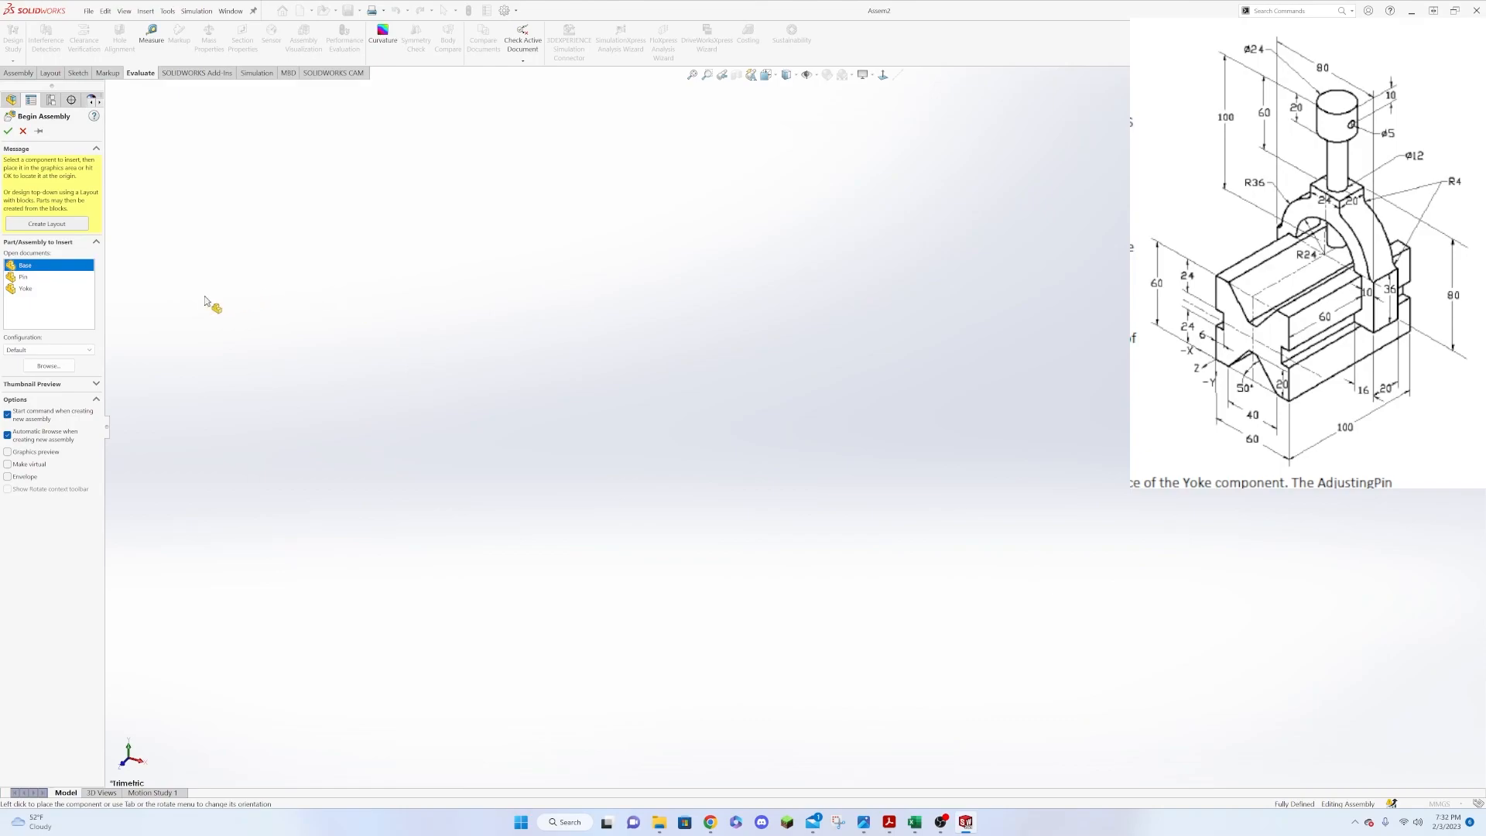
pyautogui.click(59, 267)
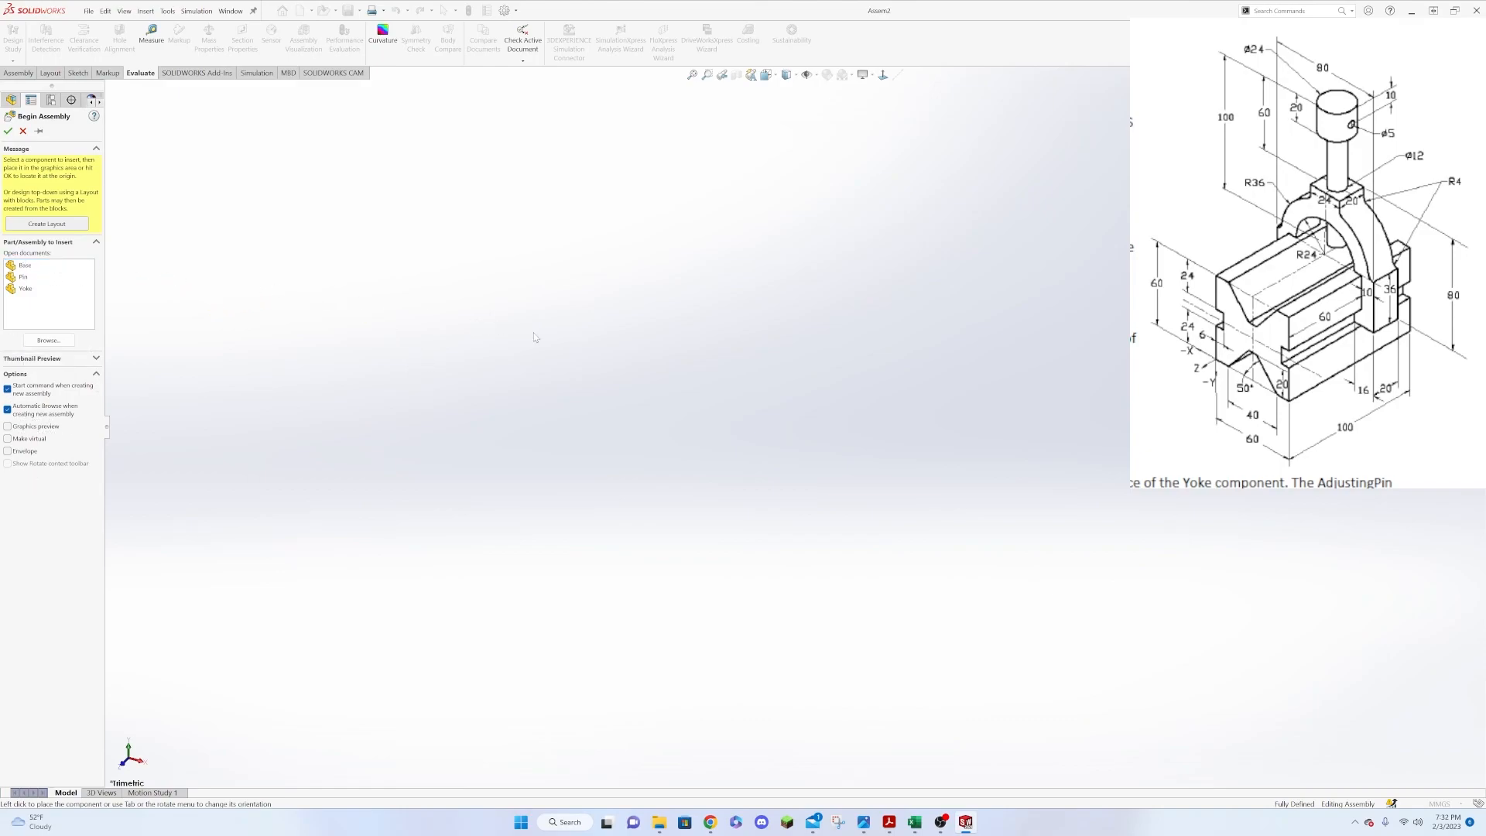
pyautogui.click(31, 265)
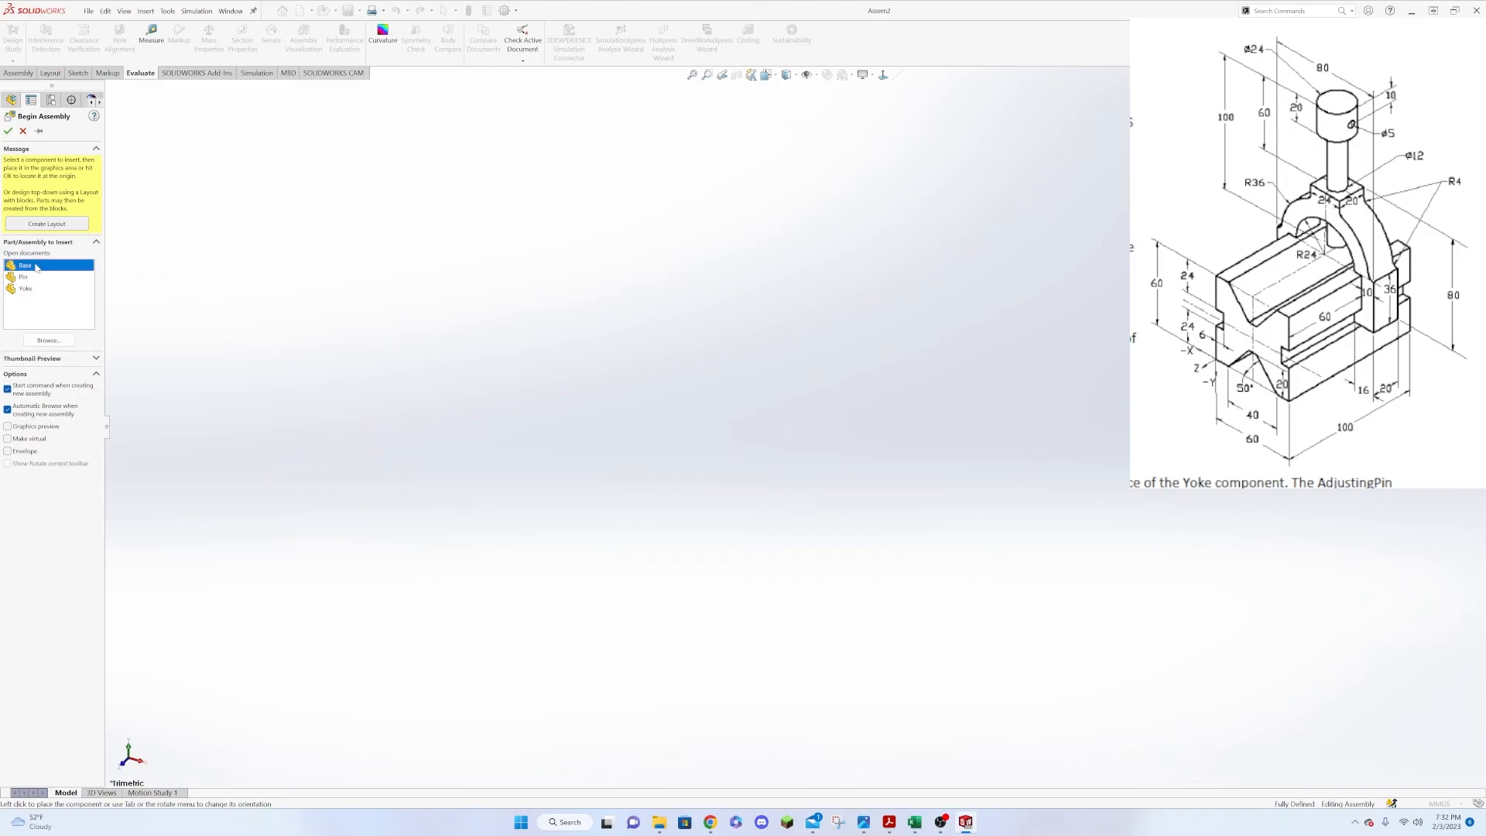
pyautogui.click(688, 410)
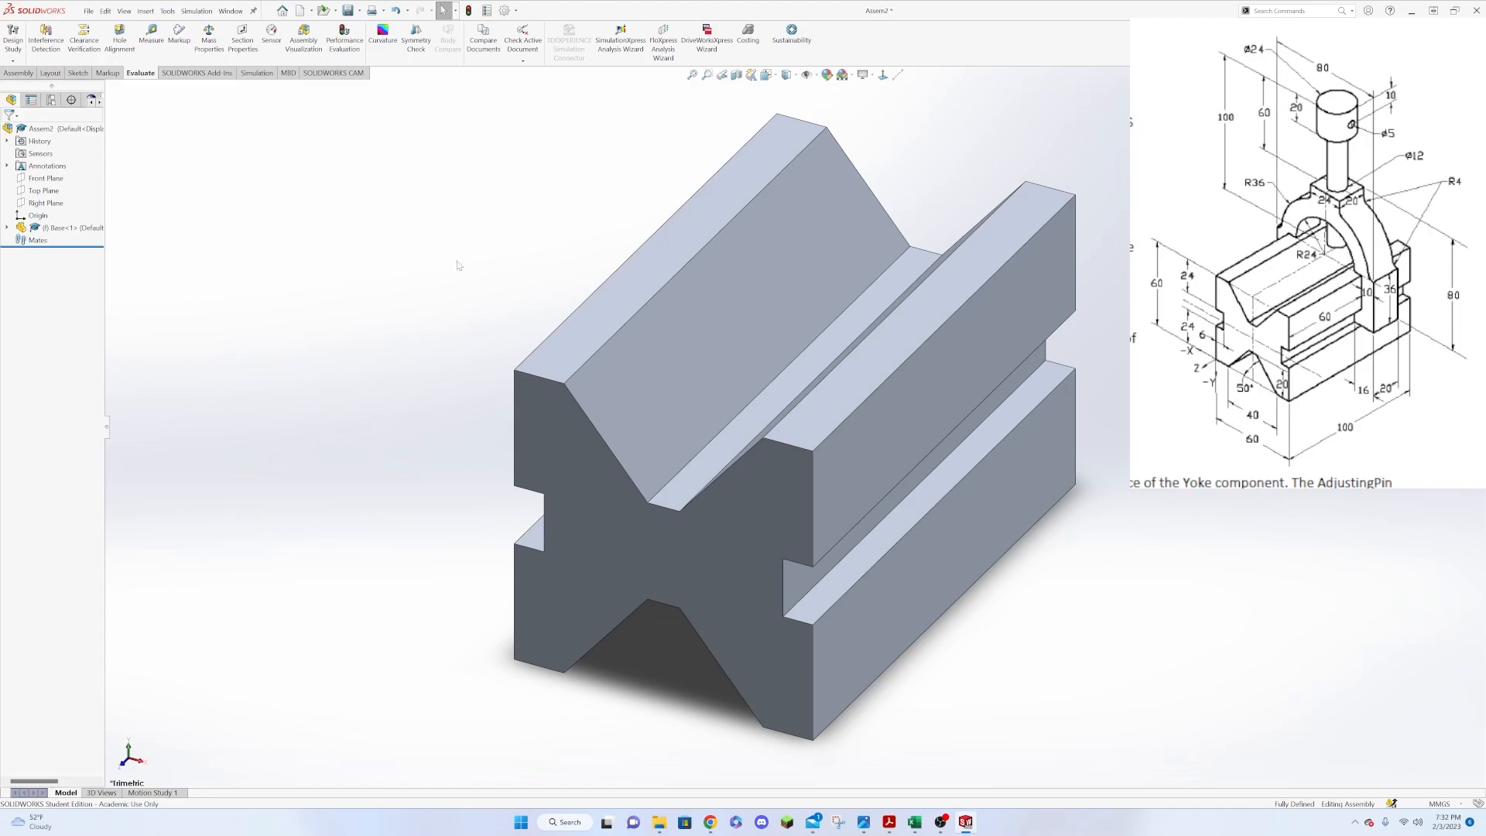
# Float the fixed Base component so it can be positioned with mates.
pyautogui.scroll(1, 600, 515)
pyautogui.scroll(1, 600, 517)
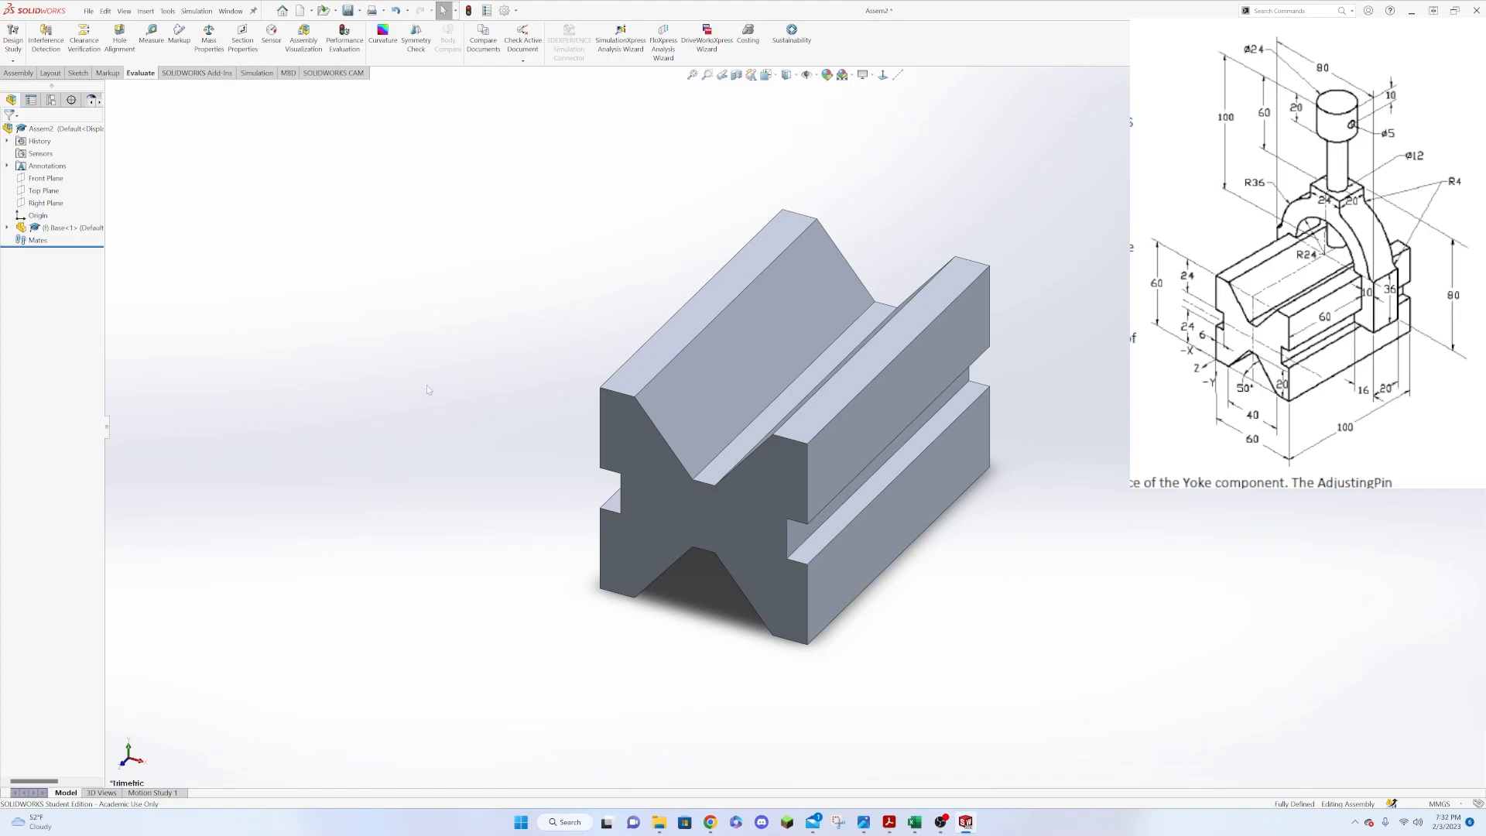
pyautogui.click(662, 492)
pyautogui.rightClick(661, 490)
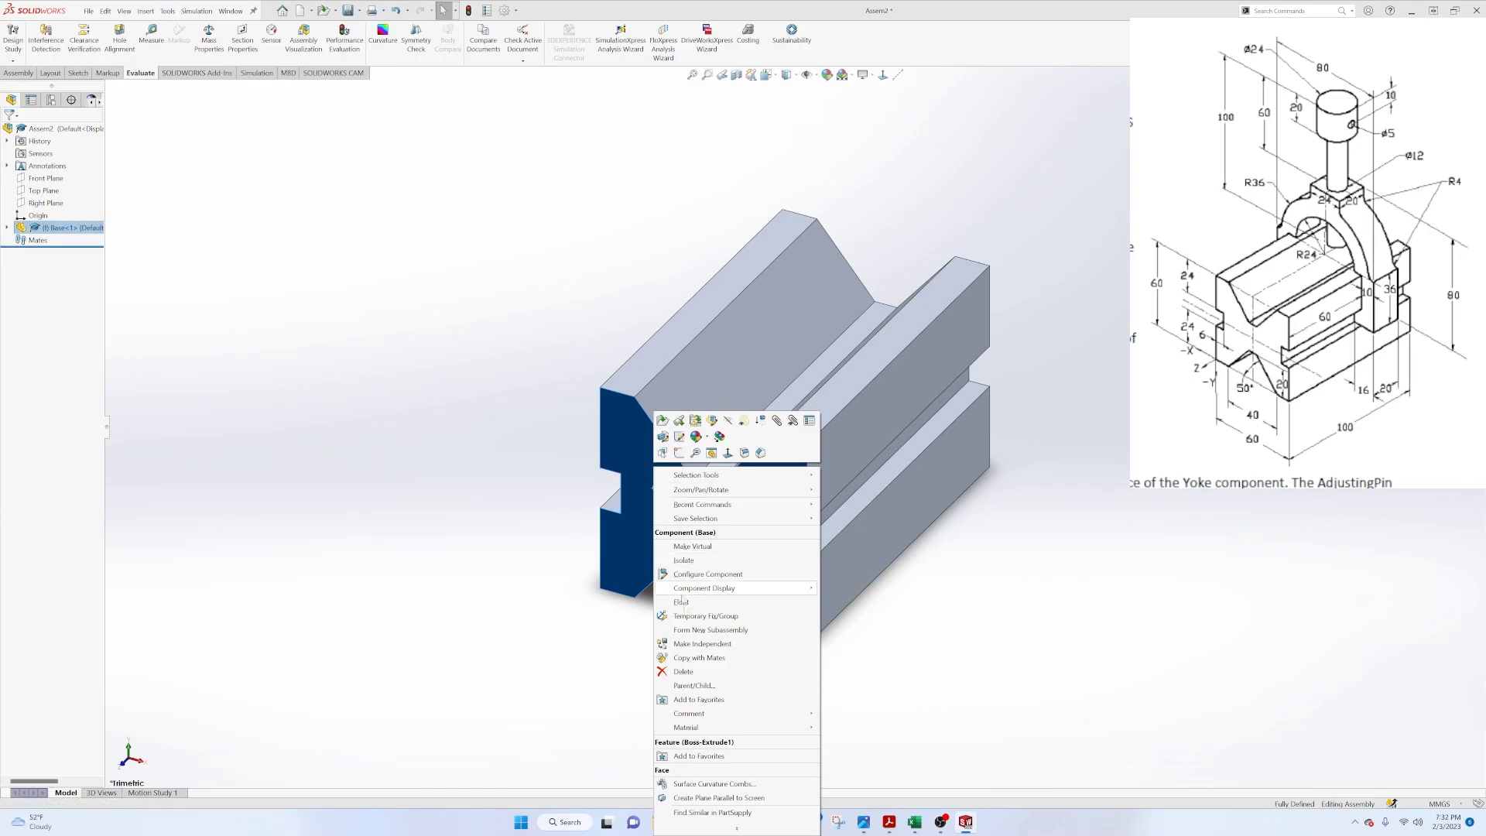
pyautogui.click(717, 600)
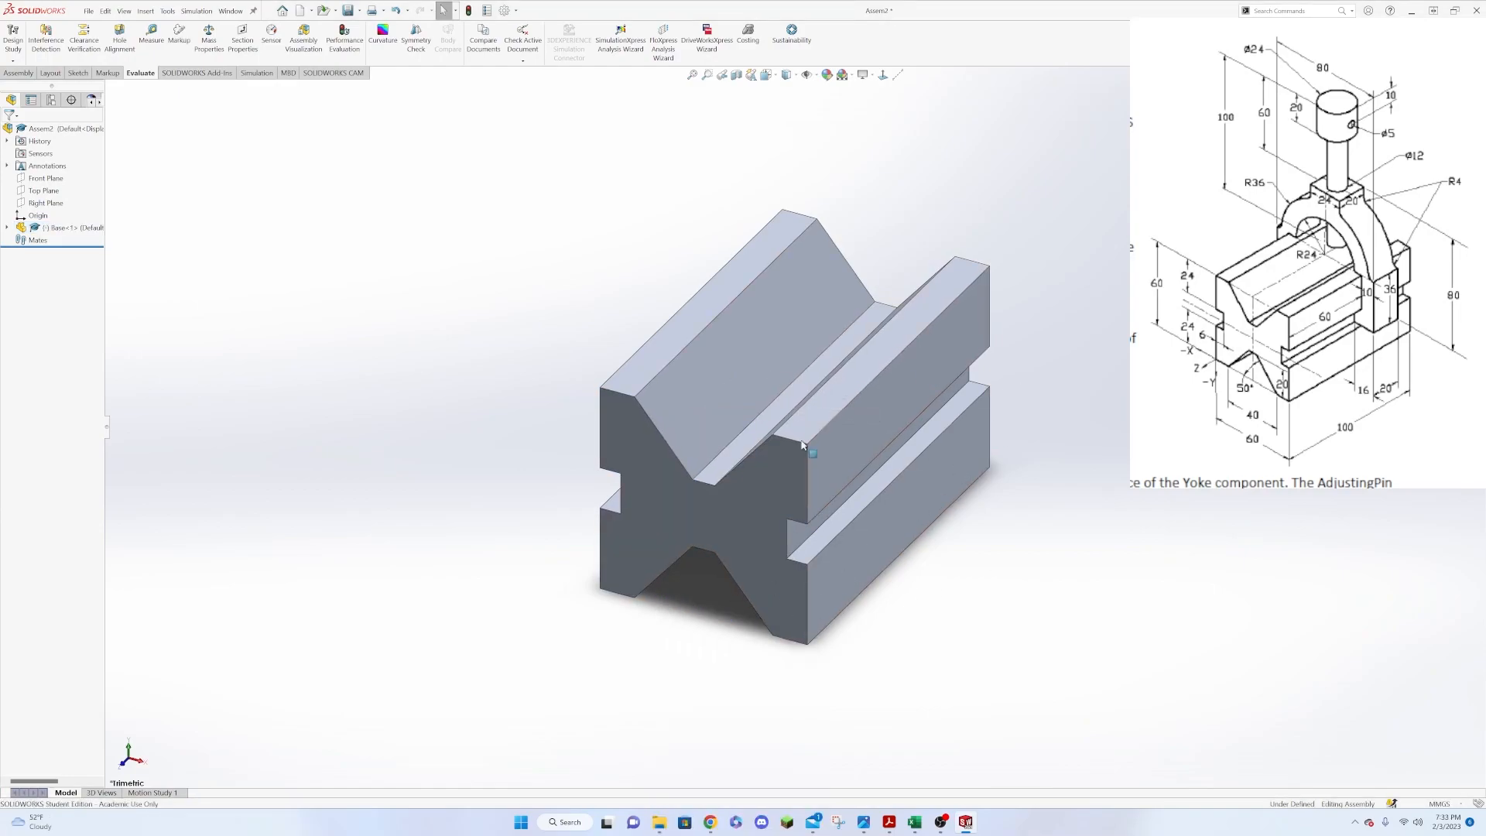
# Add a coincident mate between the assembly origin and the lower left corner of the Base's front face.
pyautogui.click(44, 217)
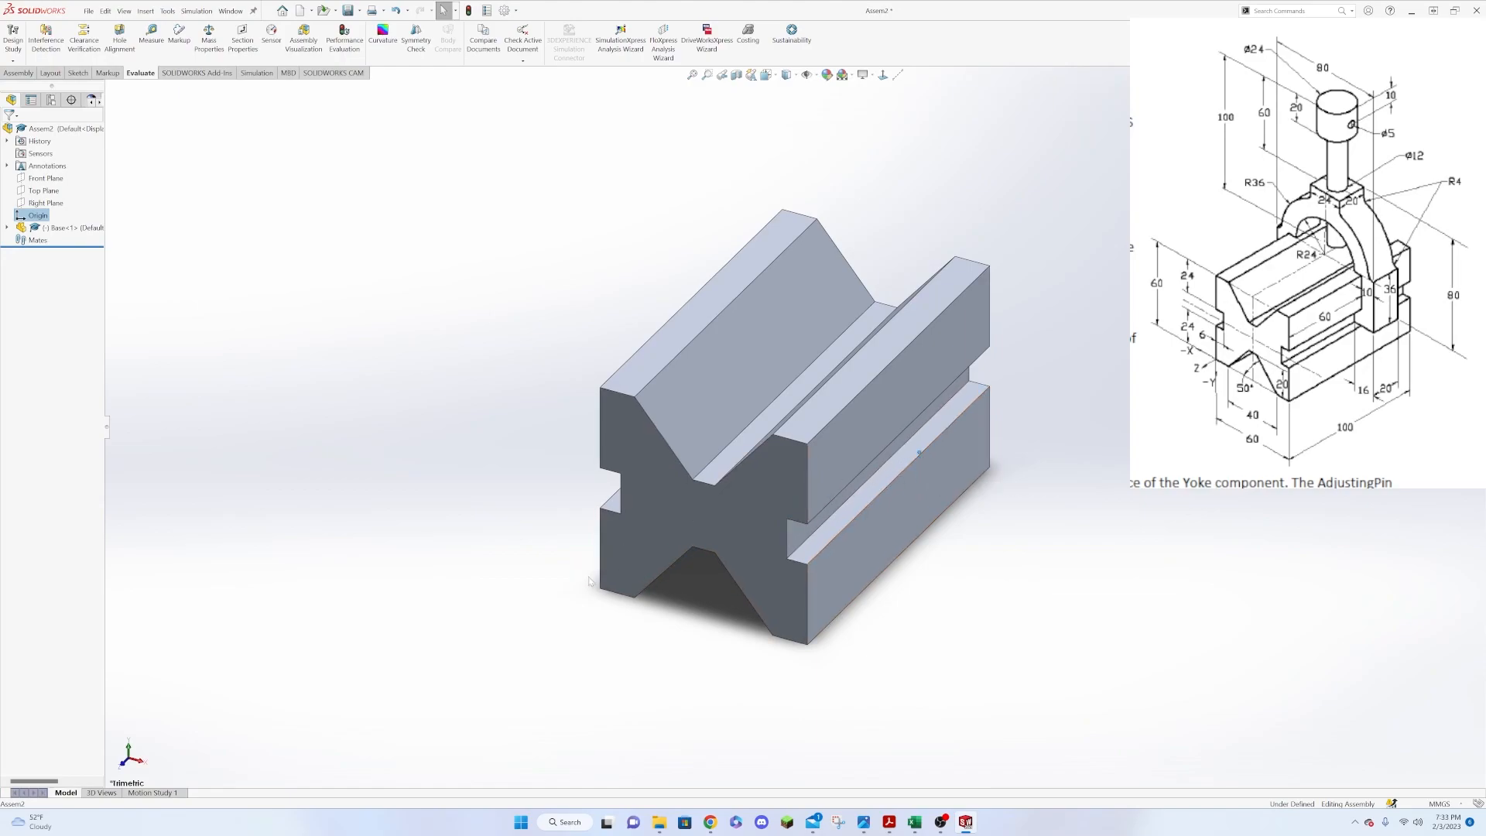
pyautogui.keyDown('ctrl'); pyautogui.click(600, 591); pyautogui.keyUp('ctrl')
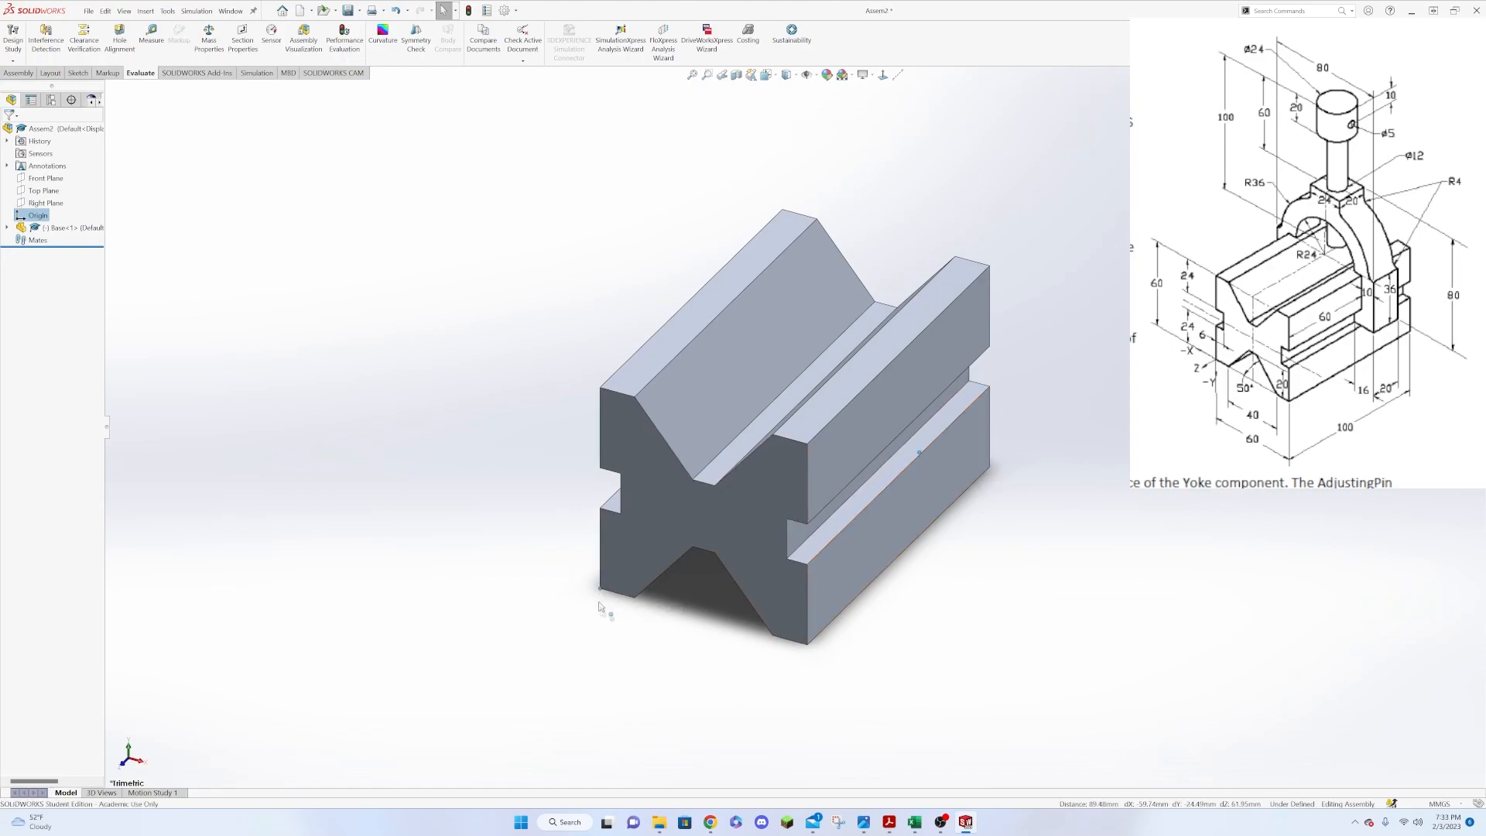
pyautogui.press('ctrl')
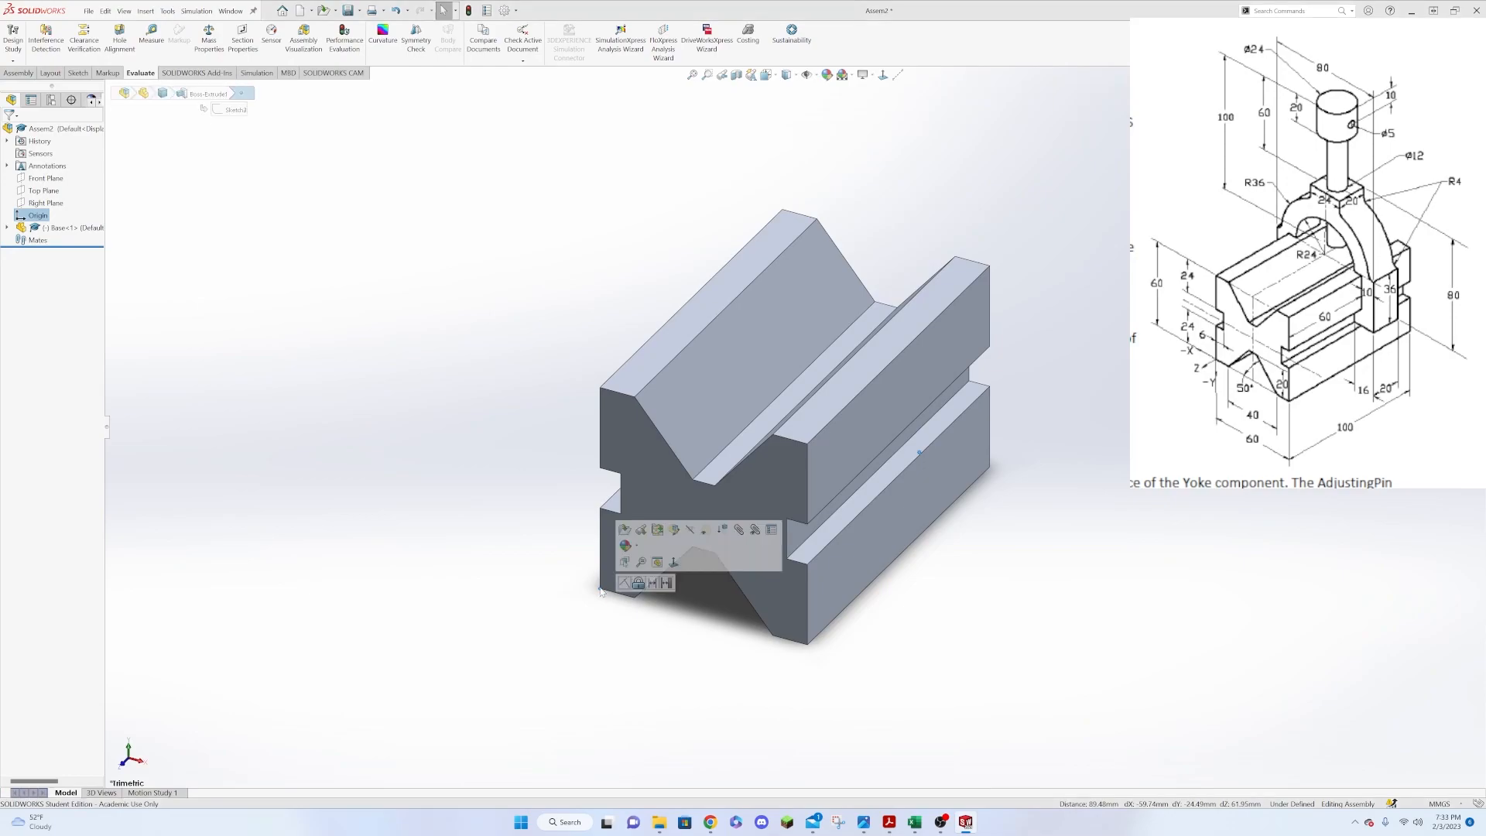
pyautogui.click(625, 583)
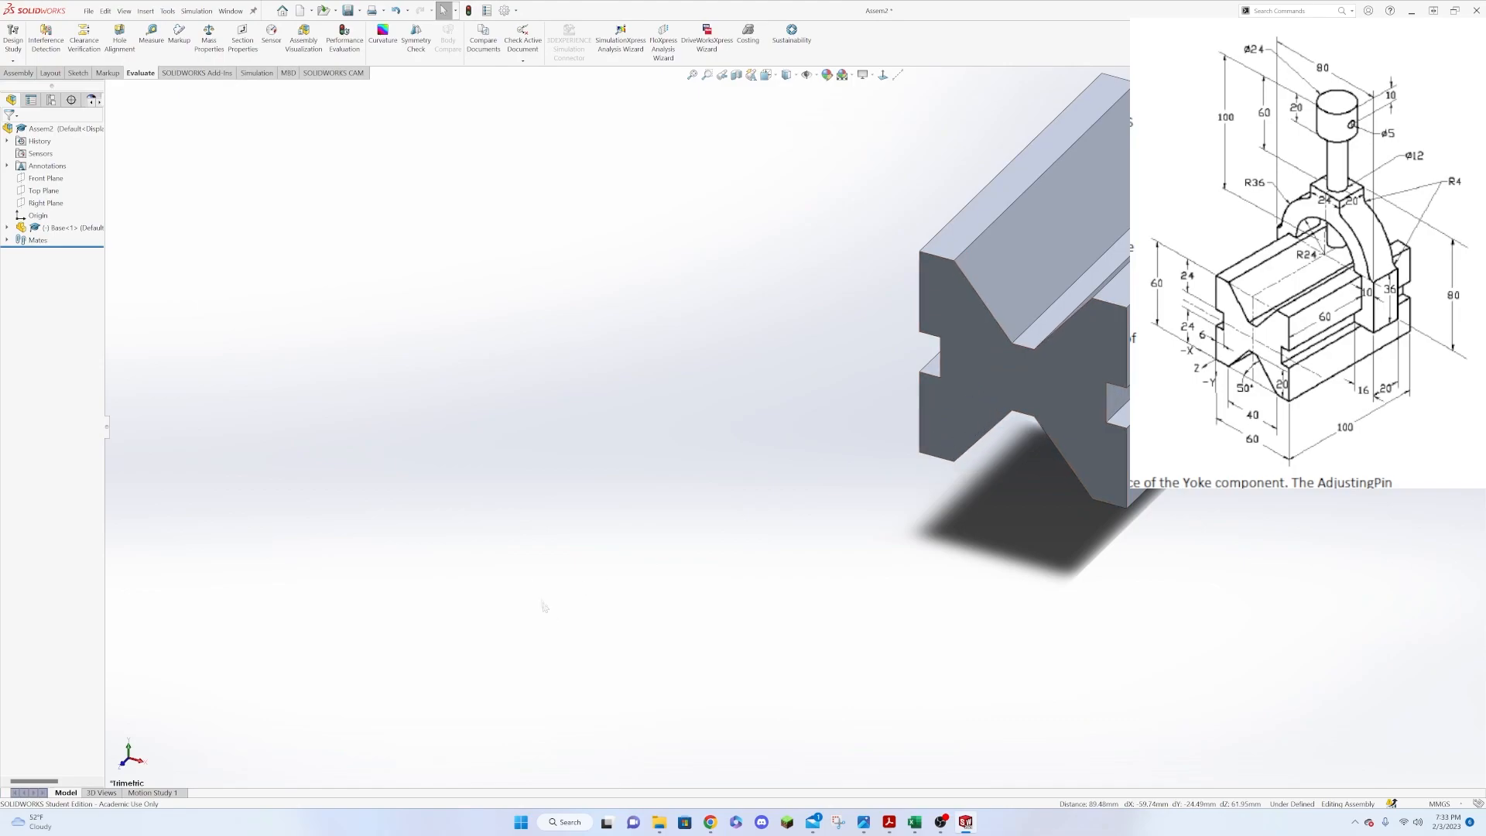
# Mate the Base's front face coincident with the assembly's Front Plane and fix the Base in place.
pyautogui.click(45, 178)
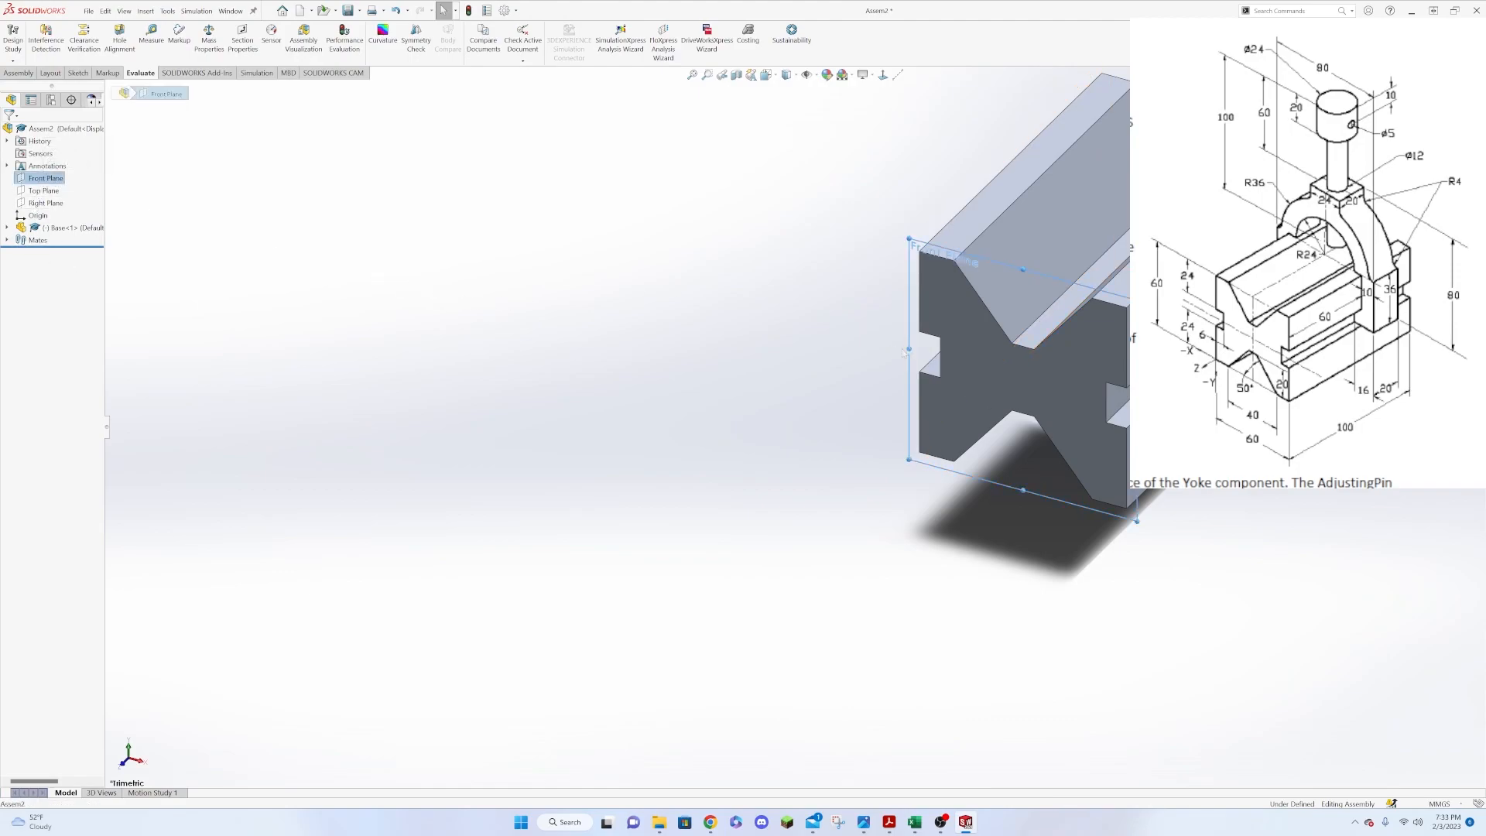
pyautogui.keyDown('ctrl'); pyautogui.click(973, 339); pyautogui.keyUp('ctrl')
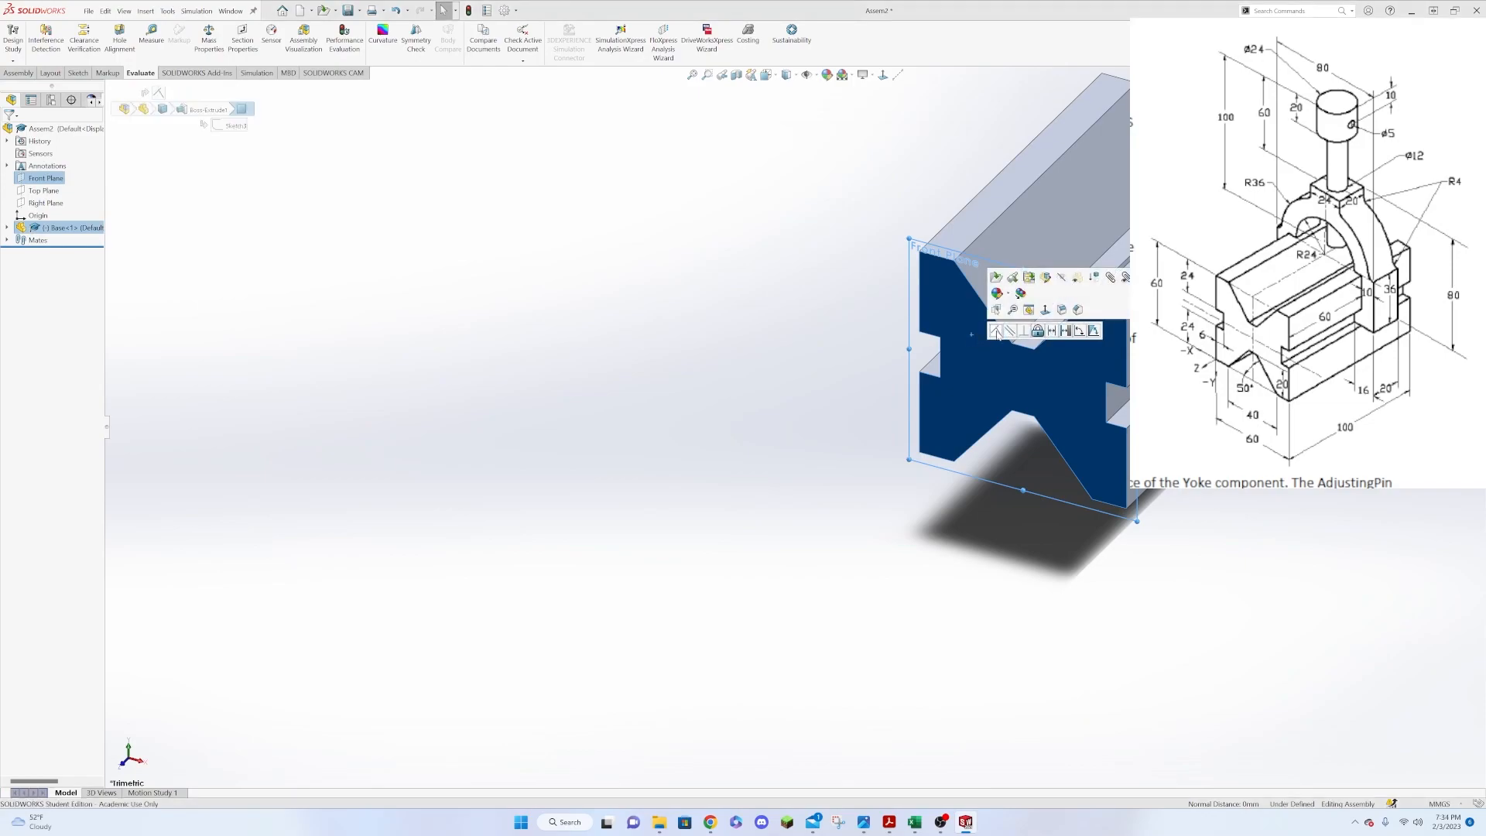
pyautogui.click(996, 331)
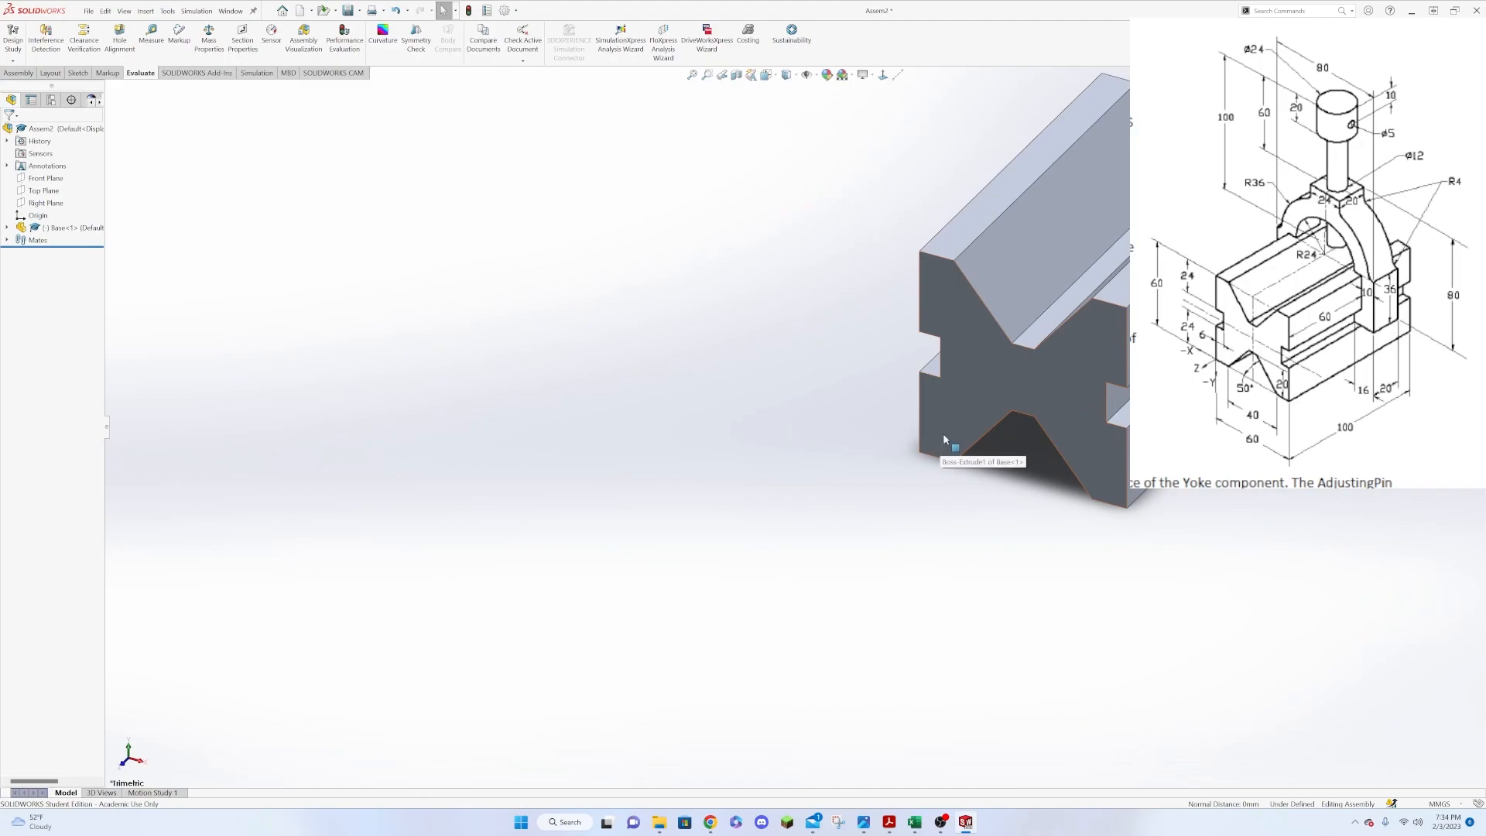
pyautogui.rightClick(1038, 260)
pyautogui.click(1076, 398)
pyautogui.press('f')
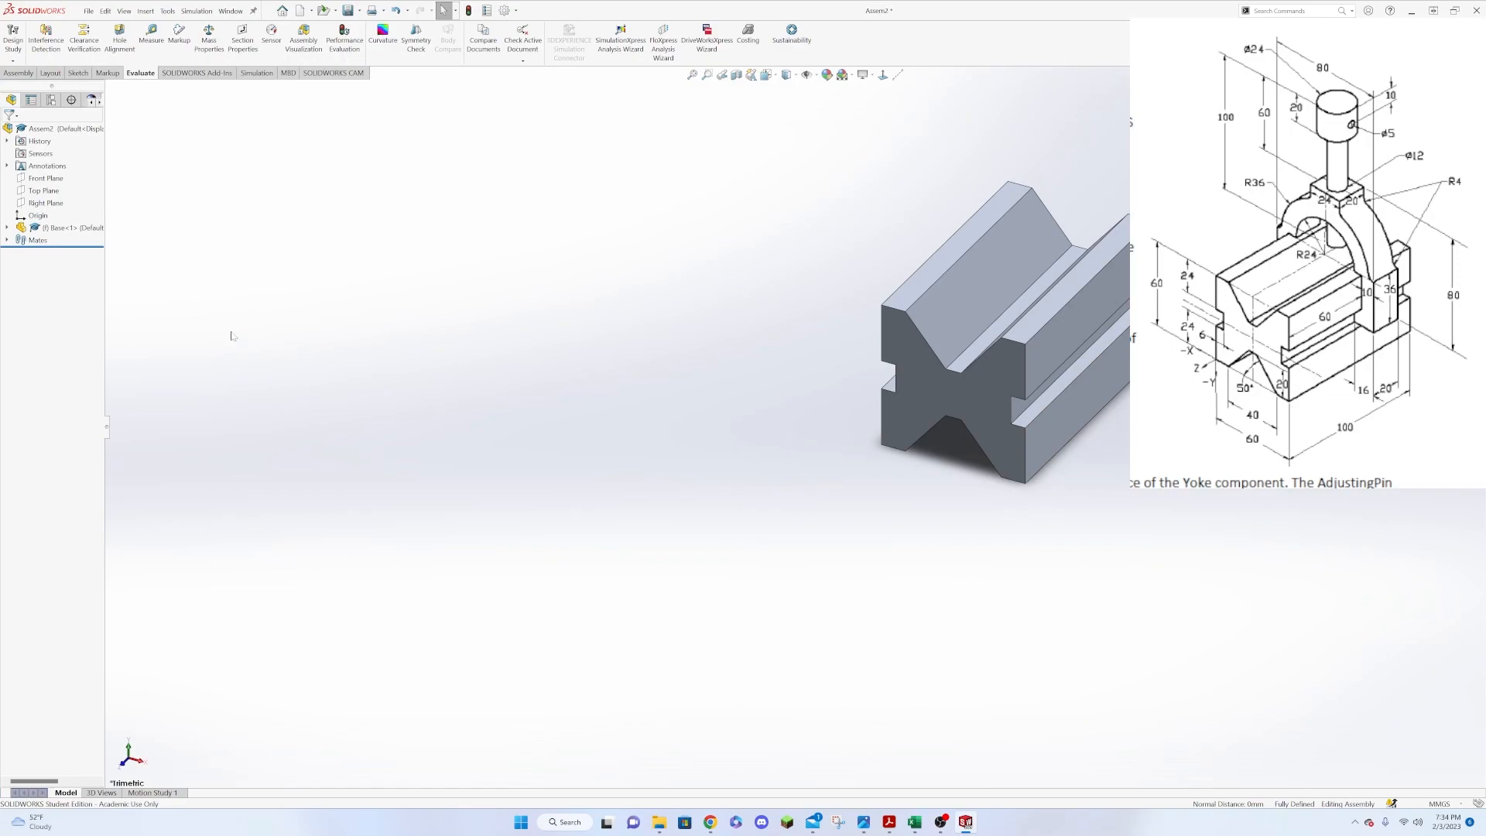
# Insert the Pin and Yoke parts into the assembly, placing both freely beside the Base.
pyautogui.click(19, 73)
pyautogui.click(58, 42)
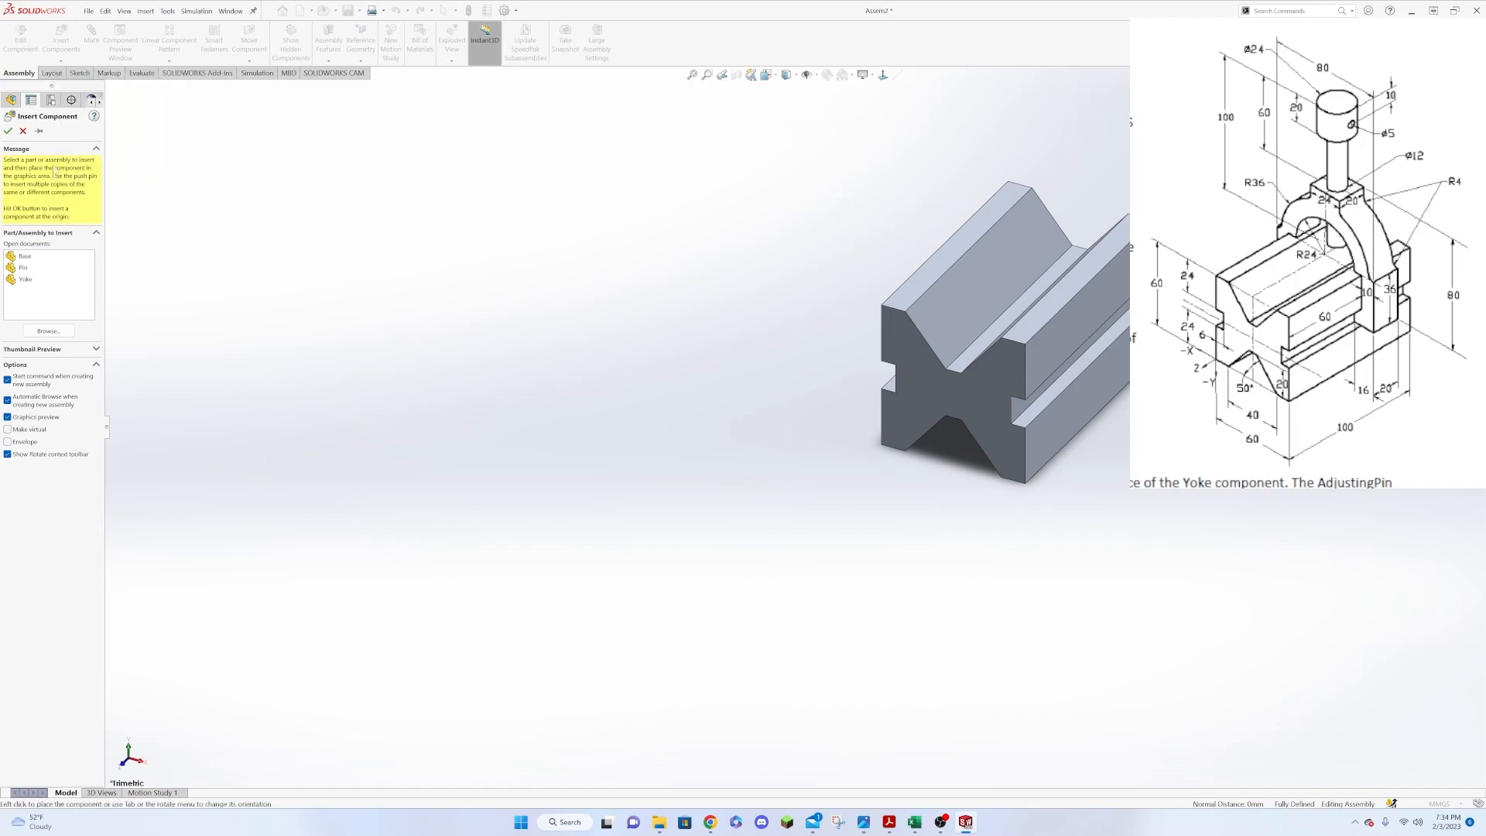
pyautogui.click(21, 267)
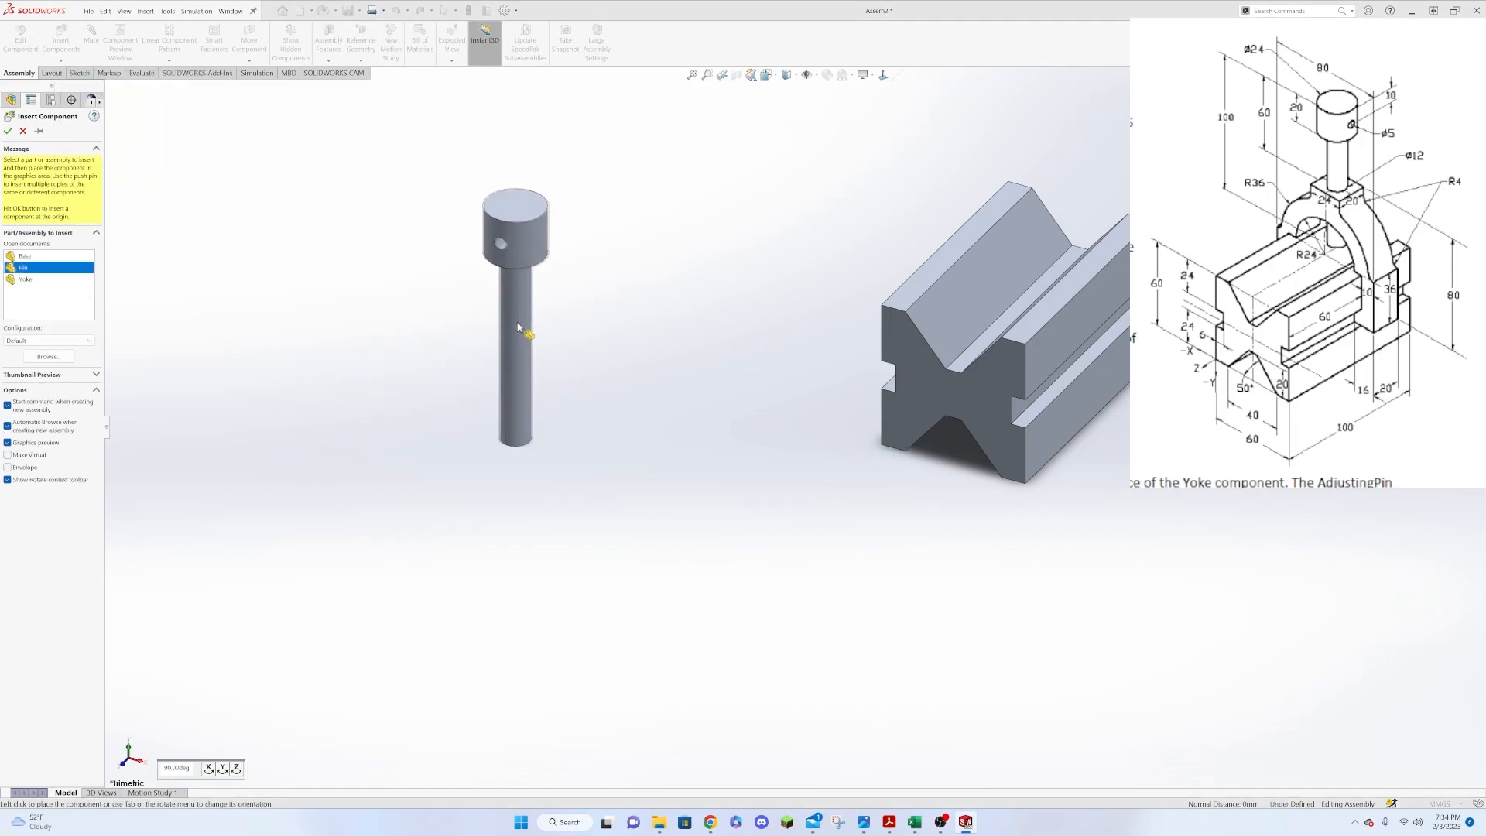
pyautogui.click(393, 297)
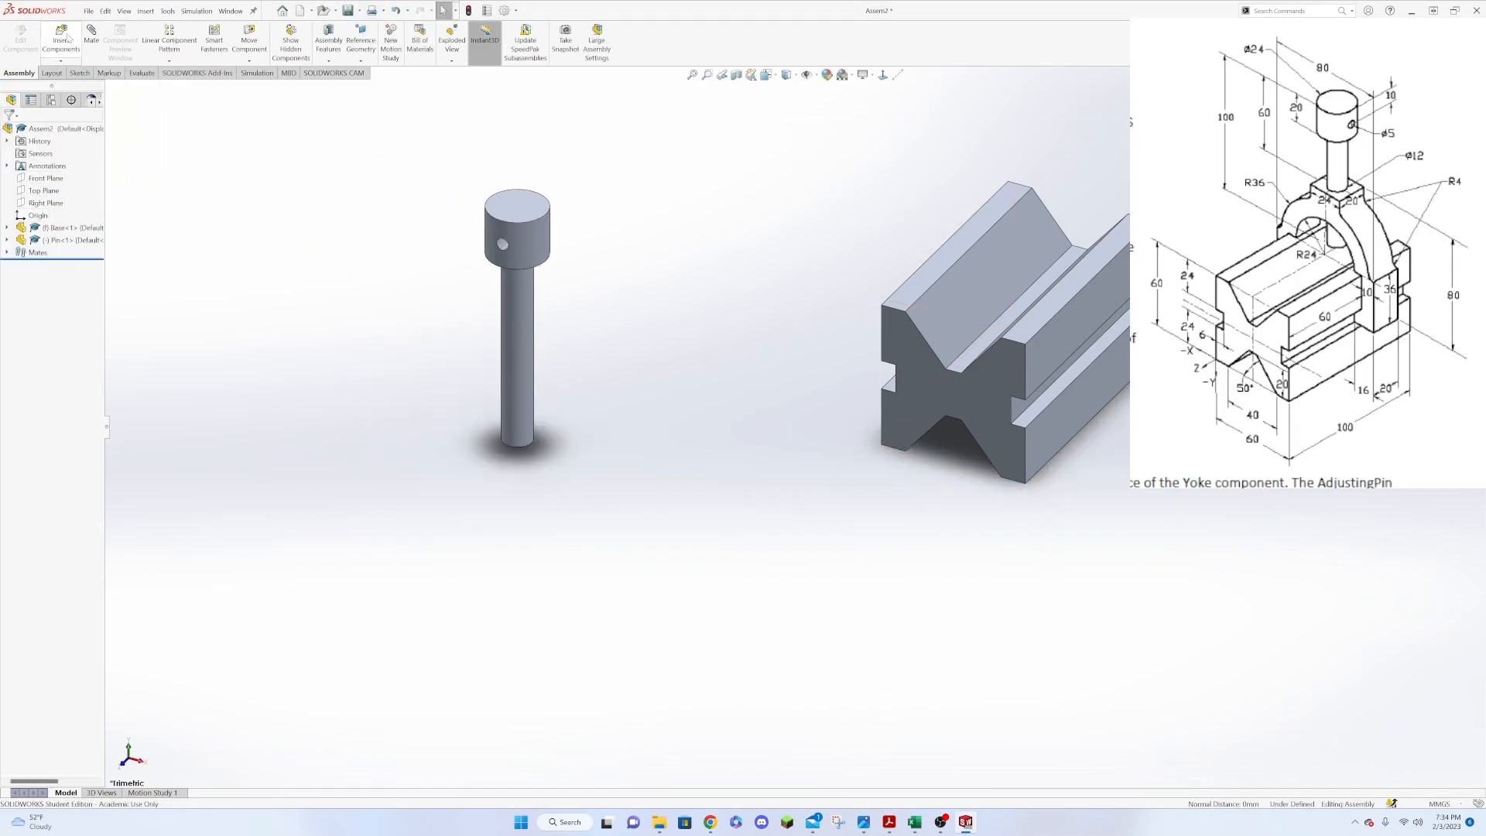
pyautogui.click(26, 280)
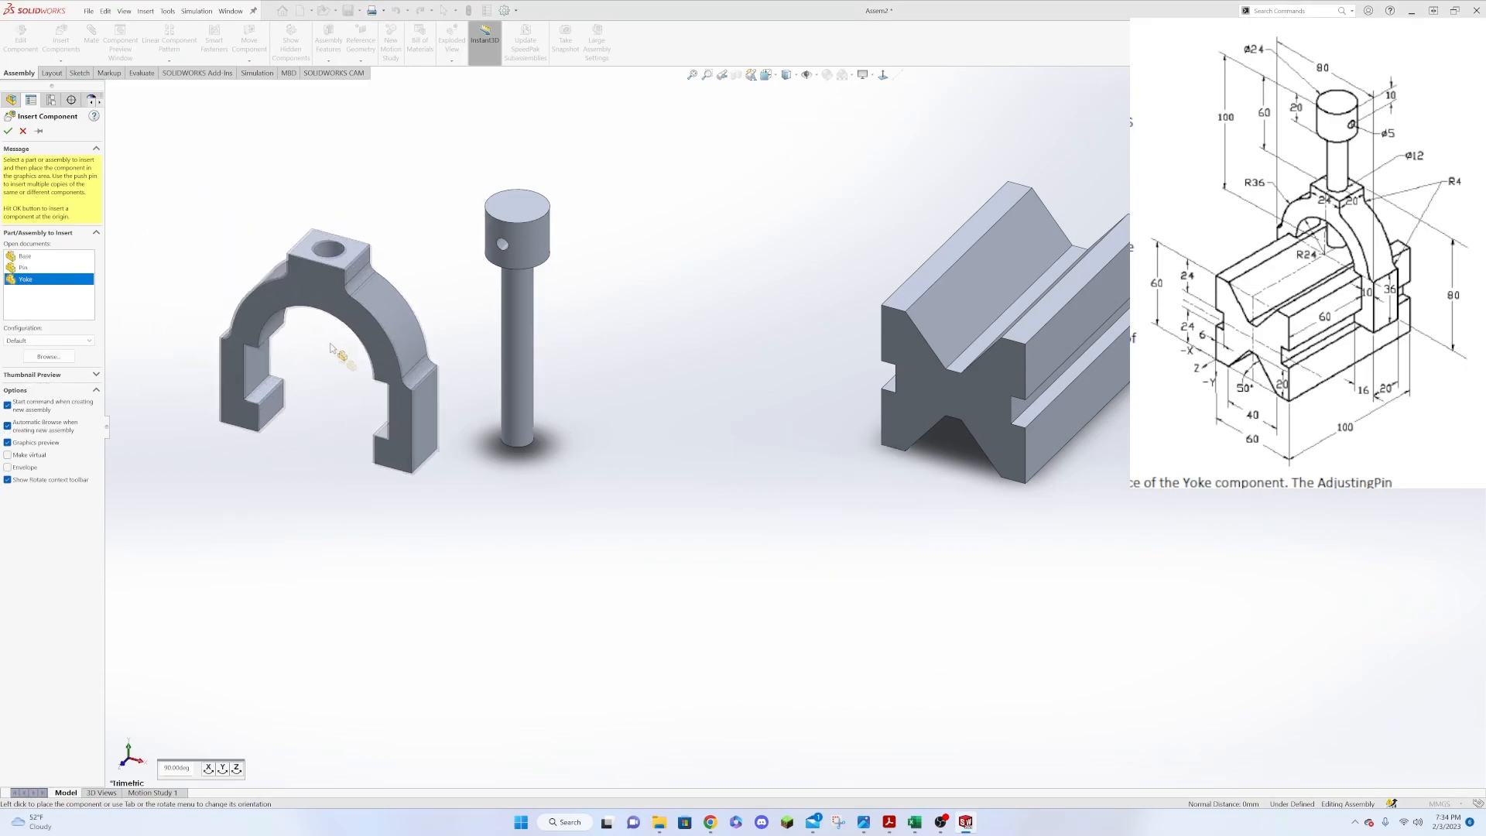
pyautogui.click(345, 451)
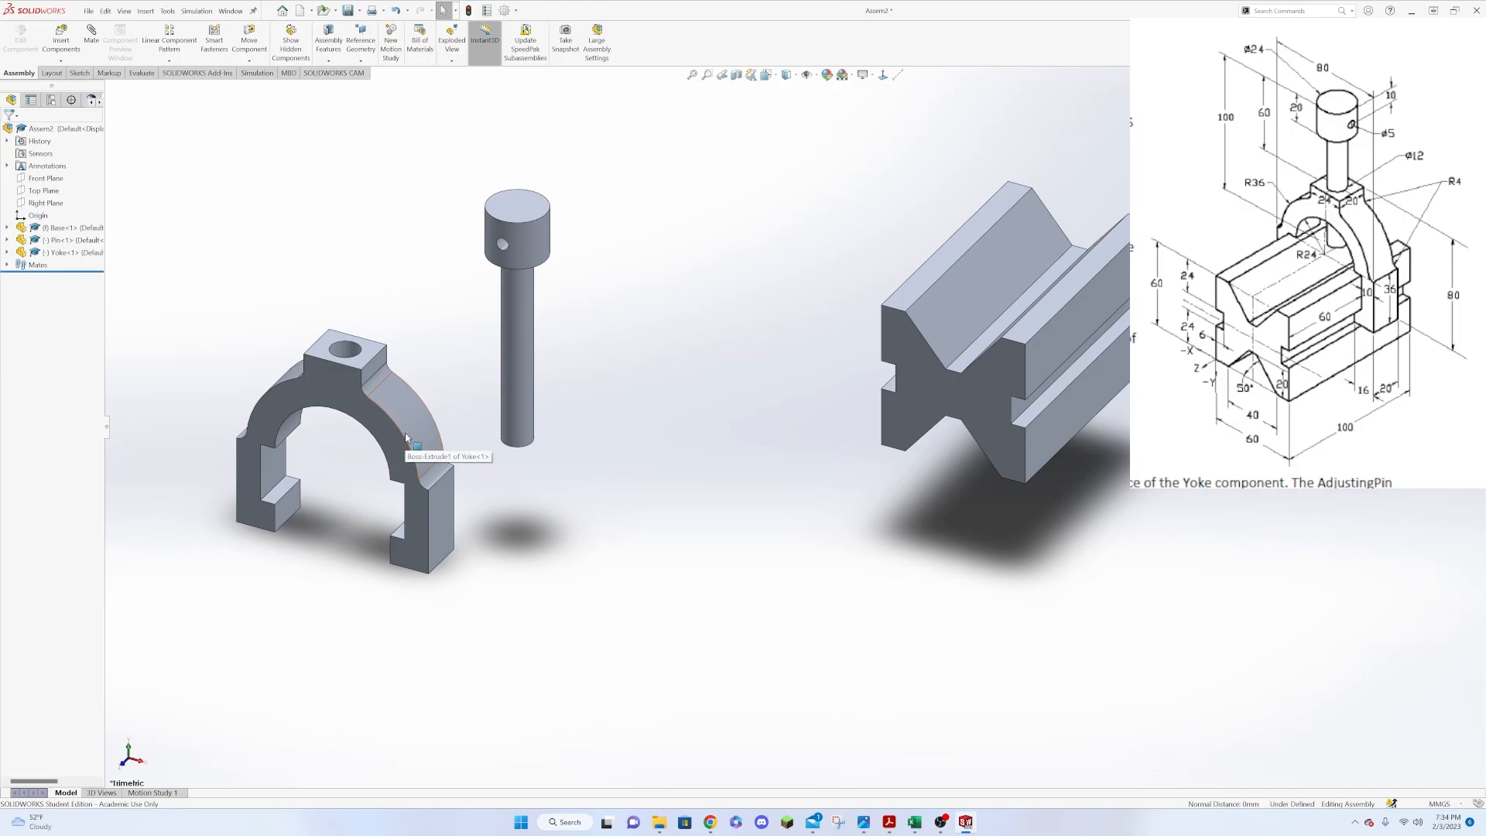
# Add a concentric mate between the Pin's shaft and the hole through the top of the Yoke.
pyautogui.click(523, 371)
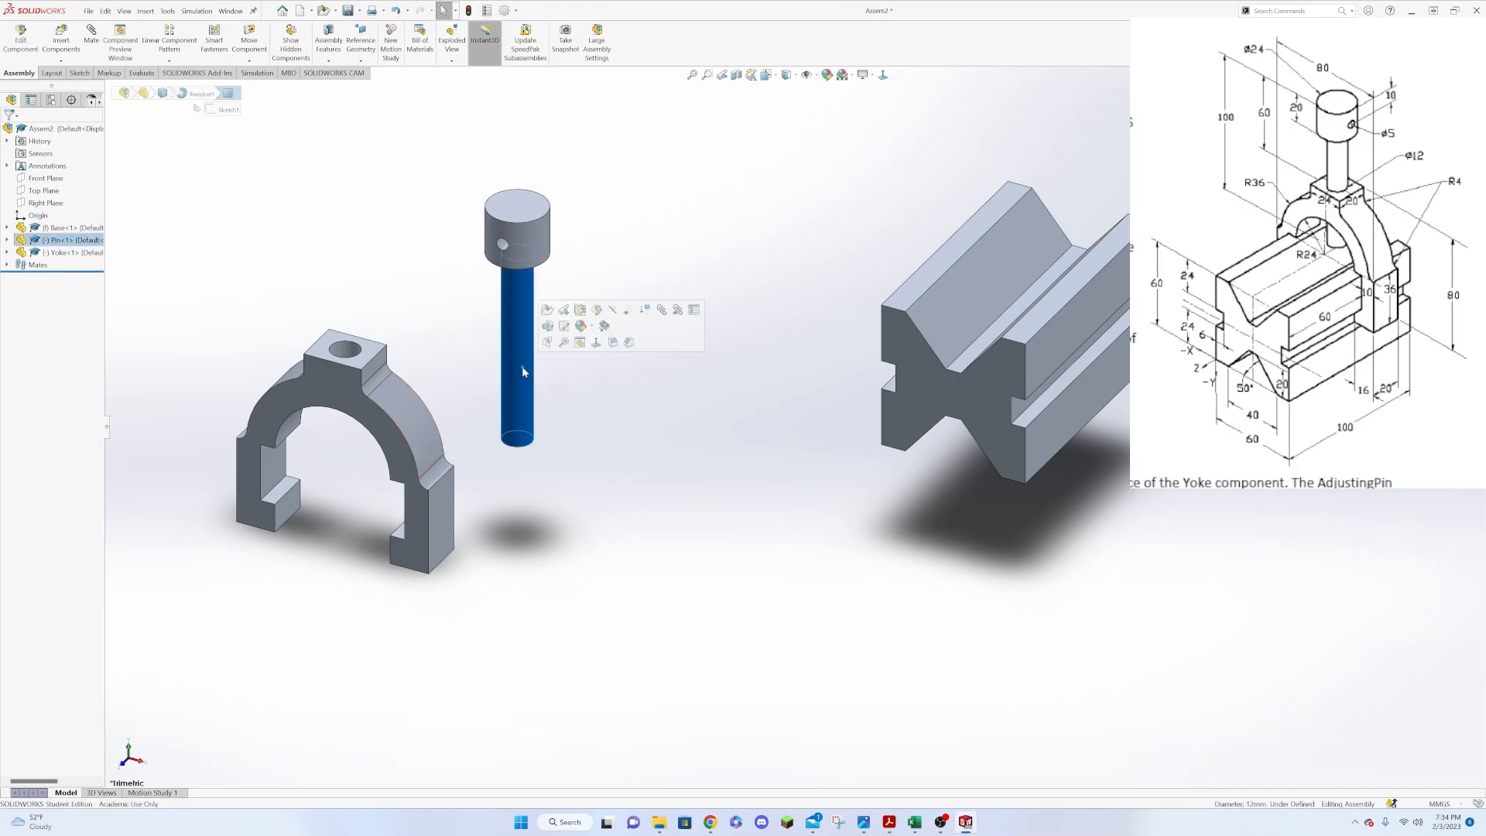
pyautogui.keyDown('ctrl'); pyautogui.click(344, 351); pyautogui.keyUp('ctrl')
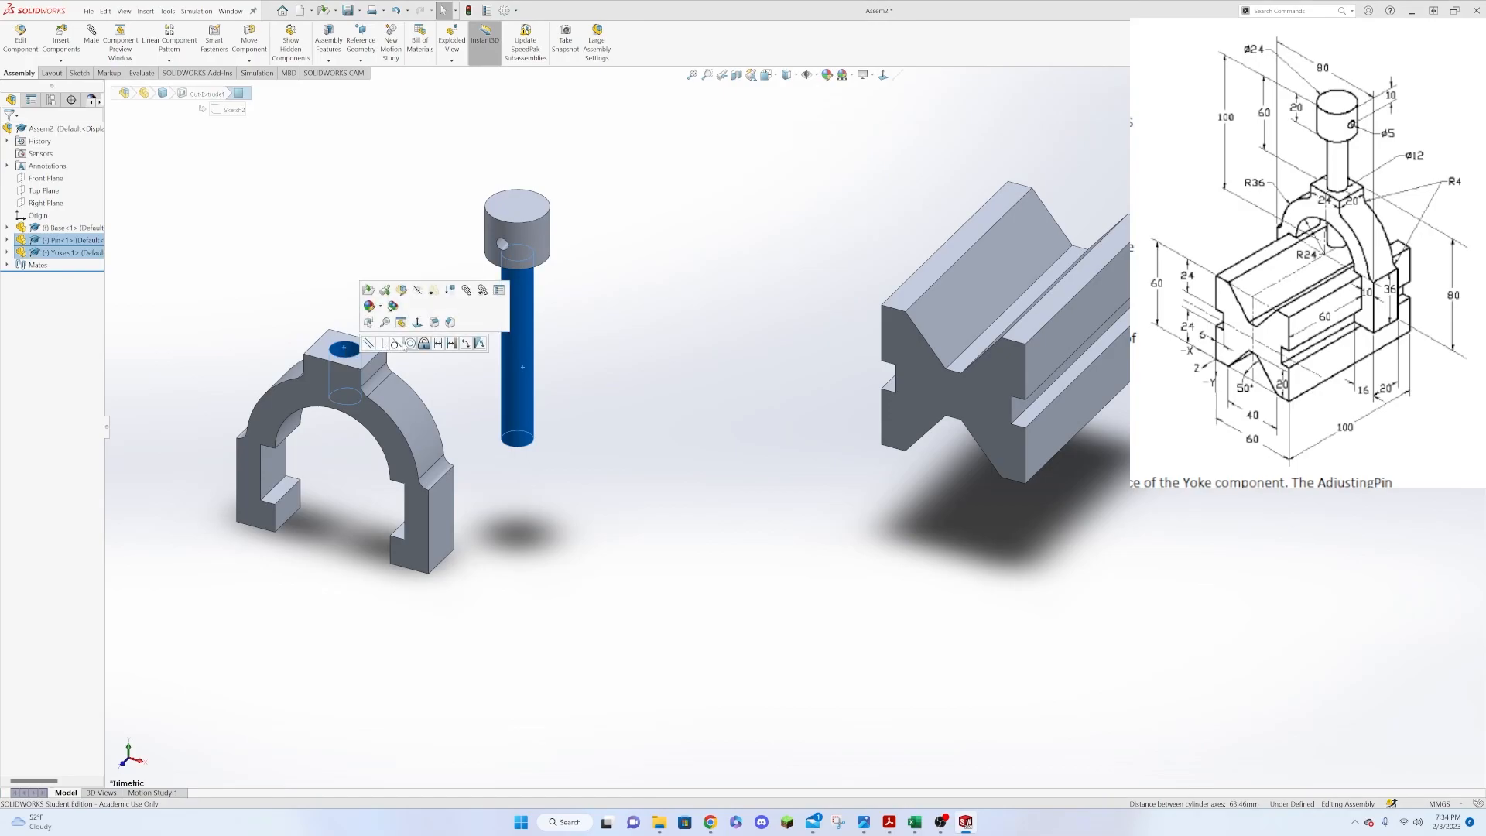
pyautogui.click(409, 344)
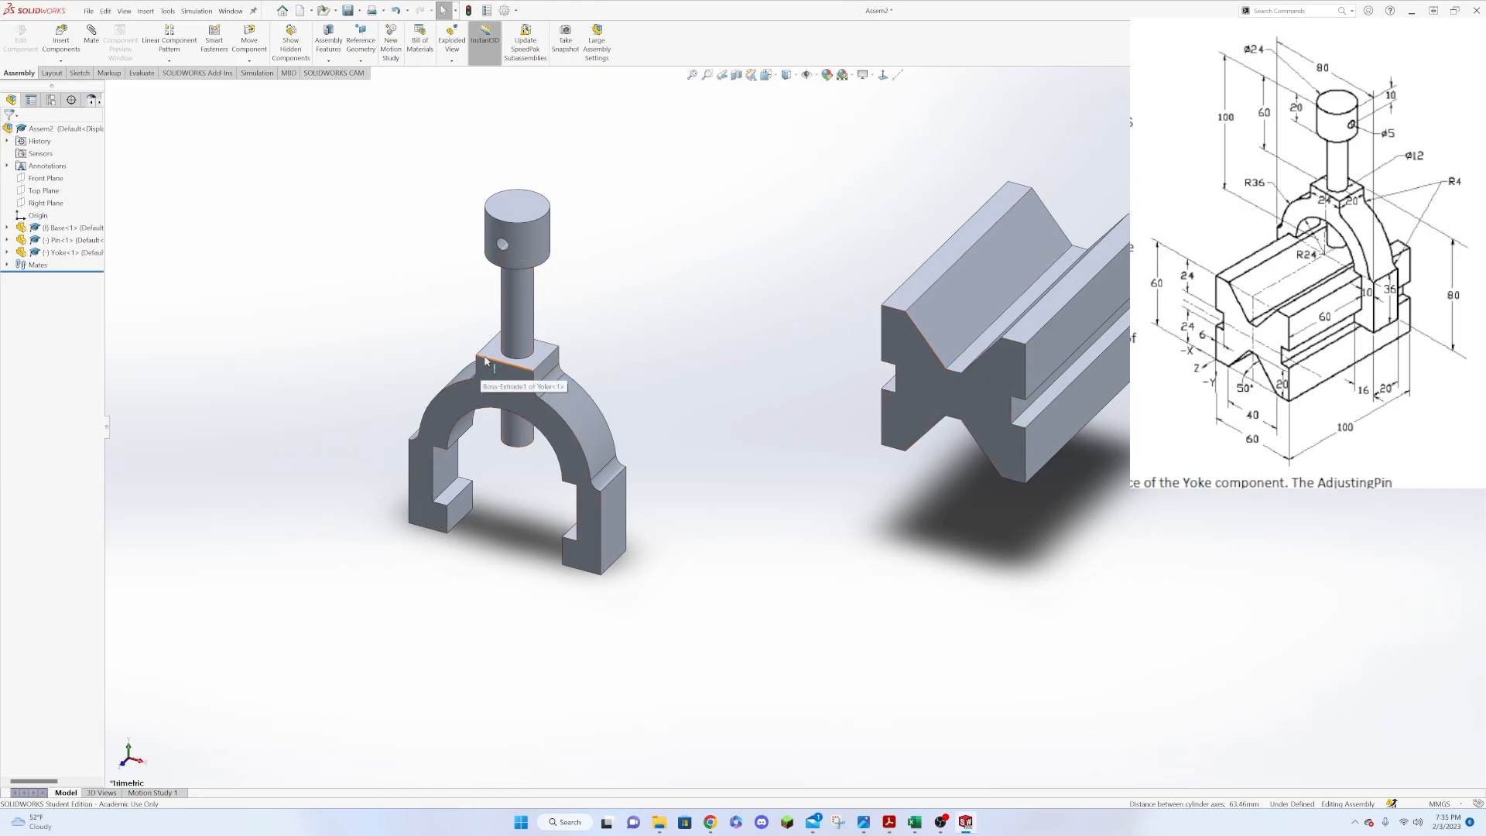
# Add a 40 mm distance mate between the bottom face of the Pin's head and the Yoke's top face.
pyautogui.moveTo(651, 350); pyautogui.dragTo(661, 154, button='middle')
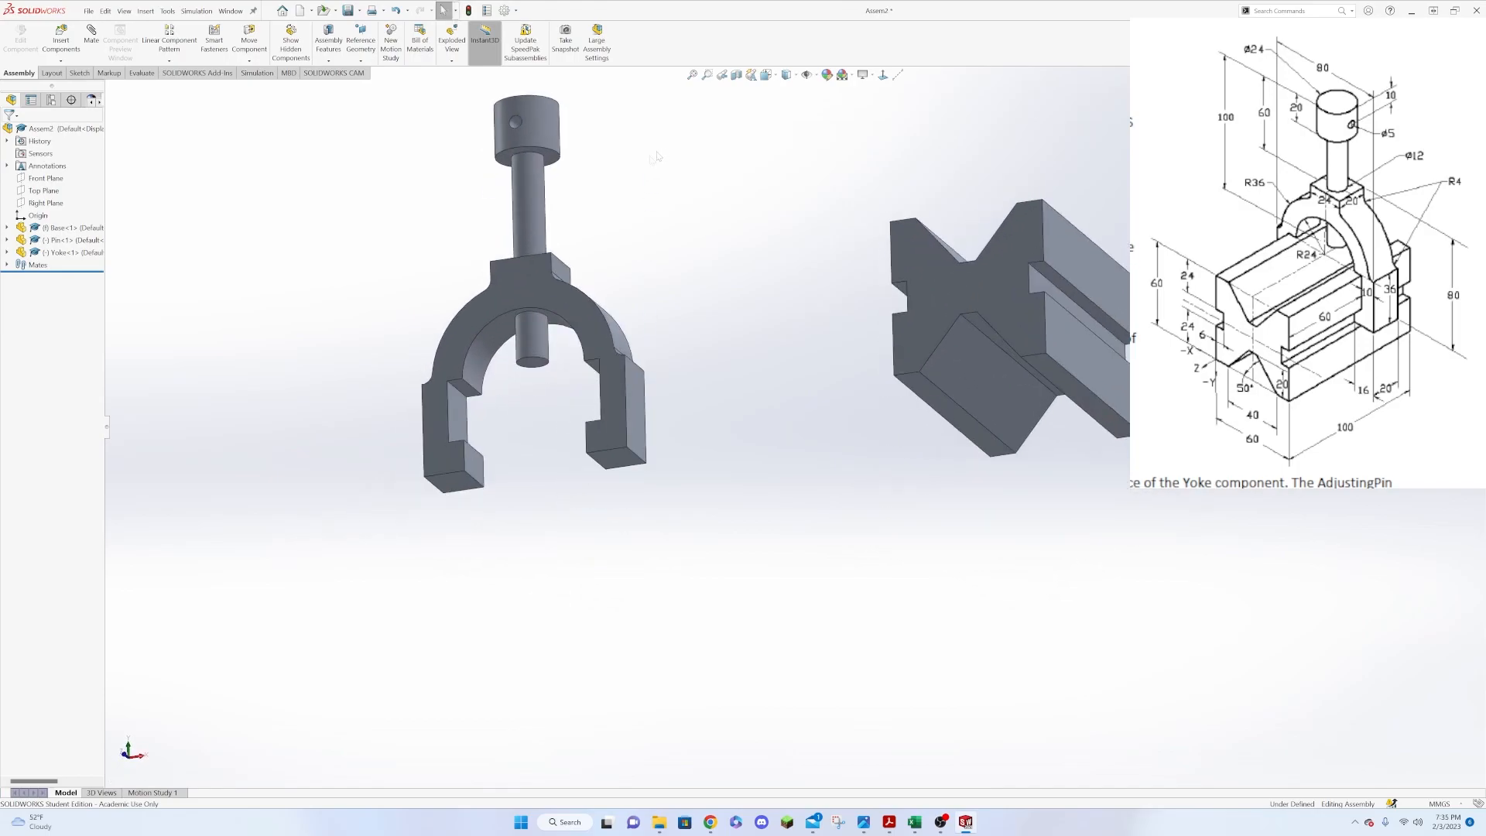
pyautogui.click(554, 160)
pyautogui.moveTo(627, 232); pyautogui.dragTo(731, 430, button='middle')
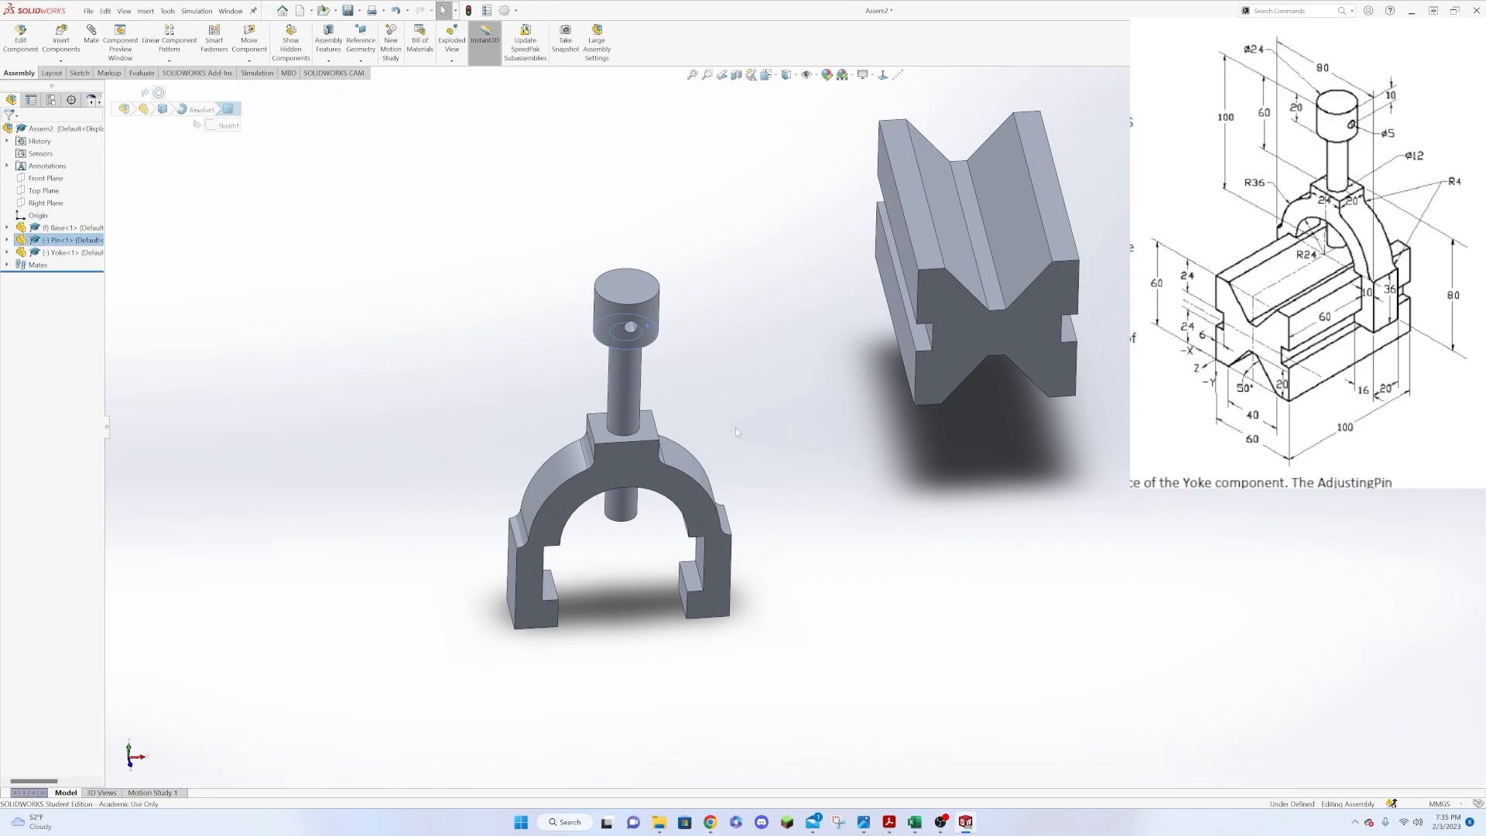
pyautogui.keyDown('ctrl'); pyautogui.click(648, 434); pyautogui.keyUp('ctrl')
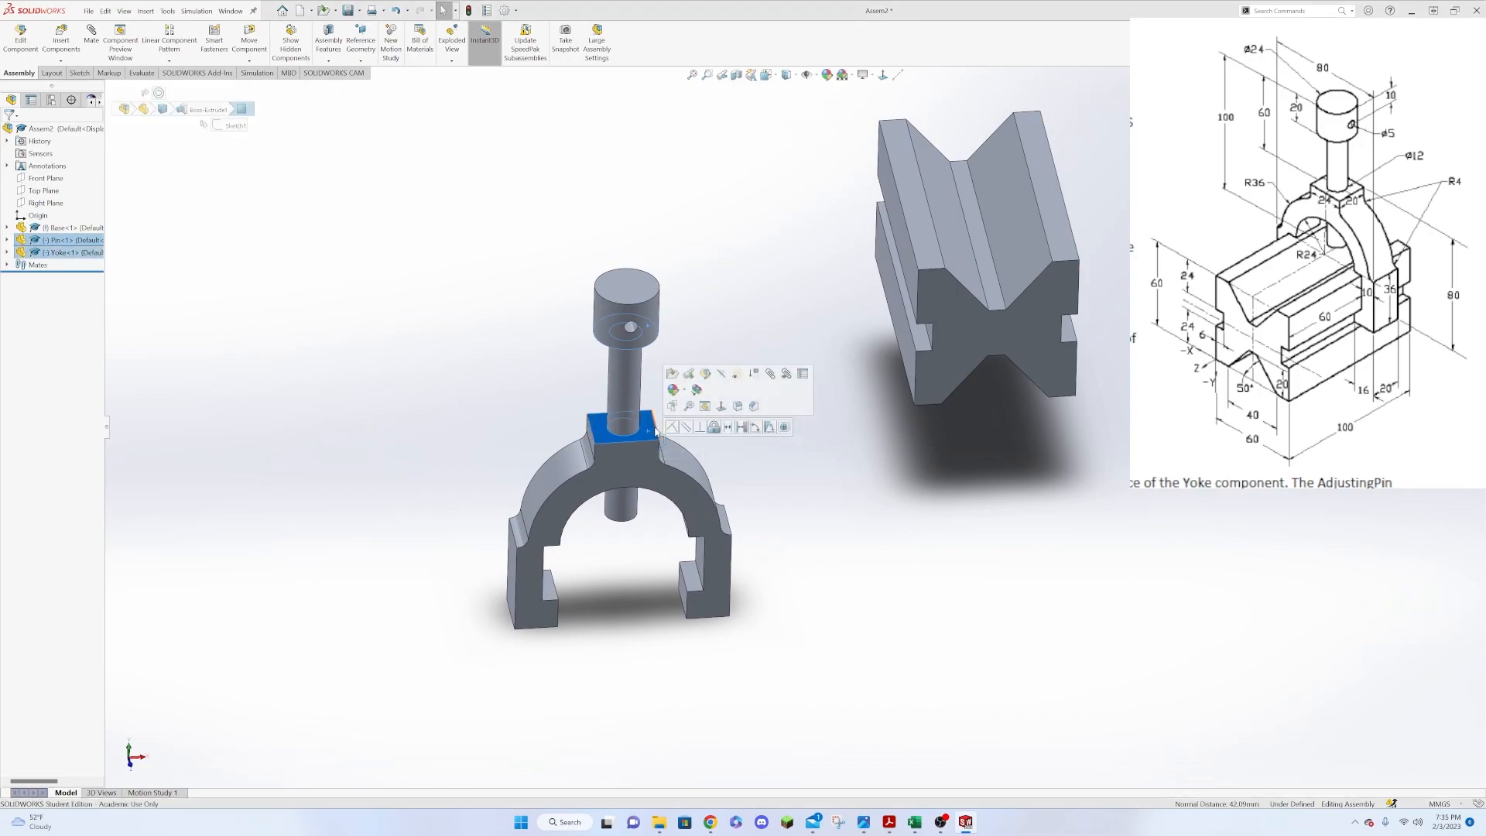
pyautogui.click(728, 427)
pyautogui.write('40')
pyautogui.press('Return')
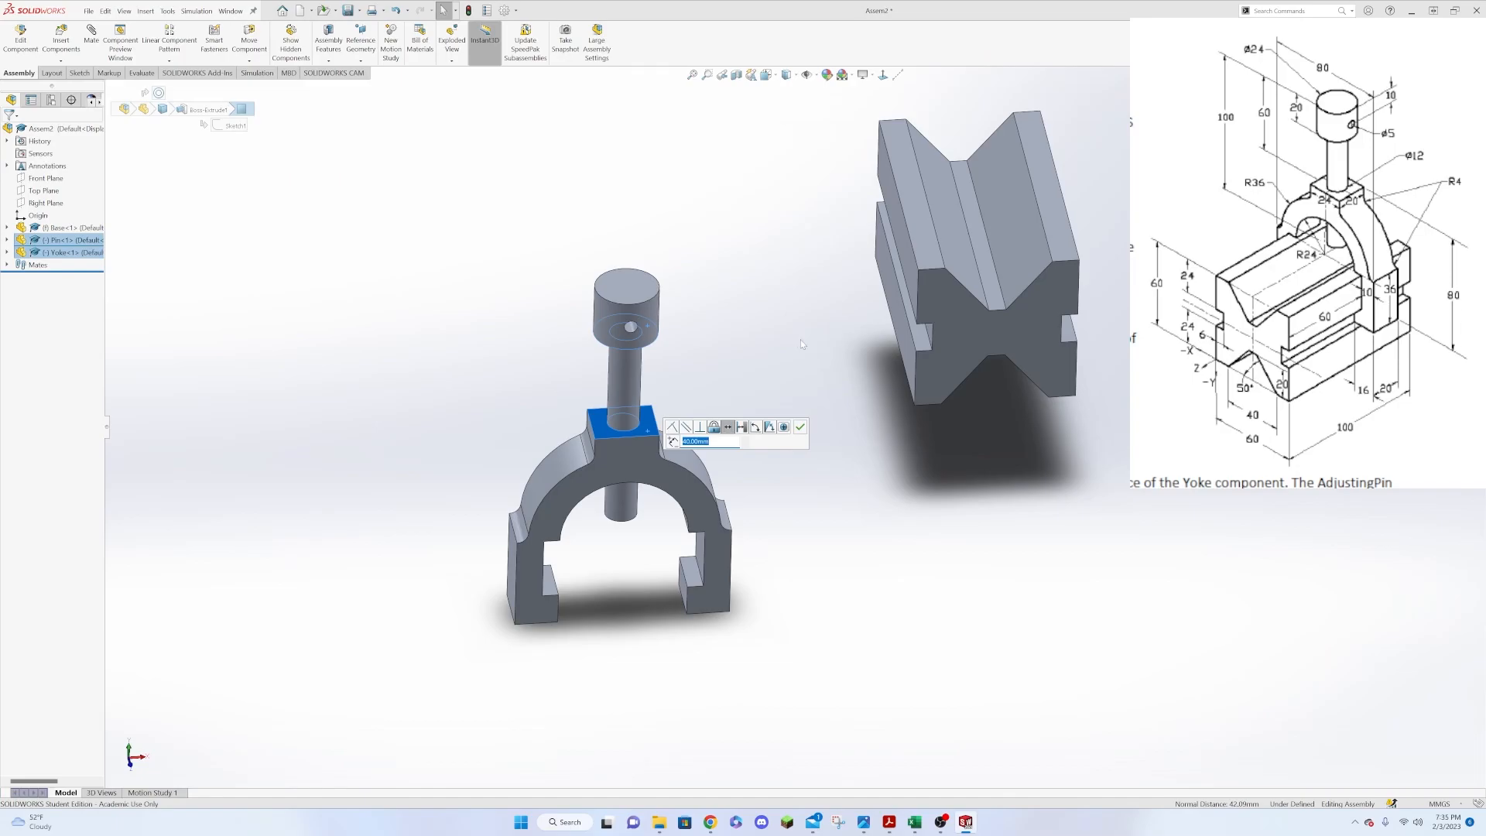
pyautogui.click(750, 333)
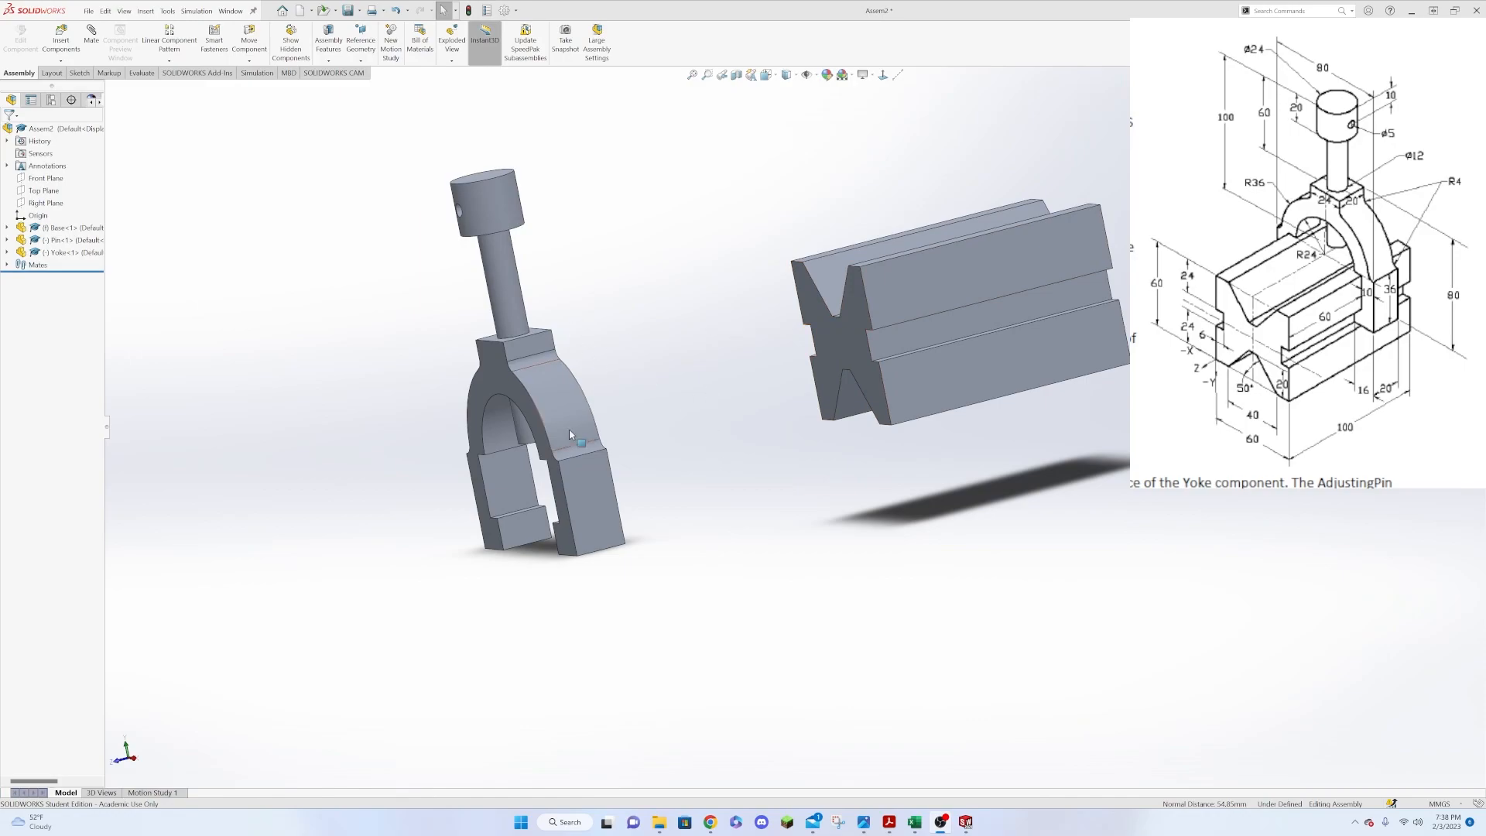
# Mate the inner face of the Yoke's right leg coincident with the upper outer side face of the Base.
pyautogui.moveTo(743, 591); pyautogui.dragTo(902, 583, button='middle')
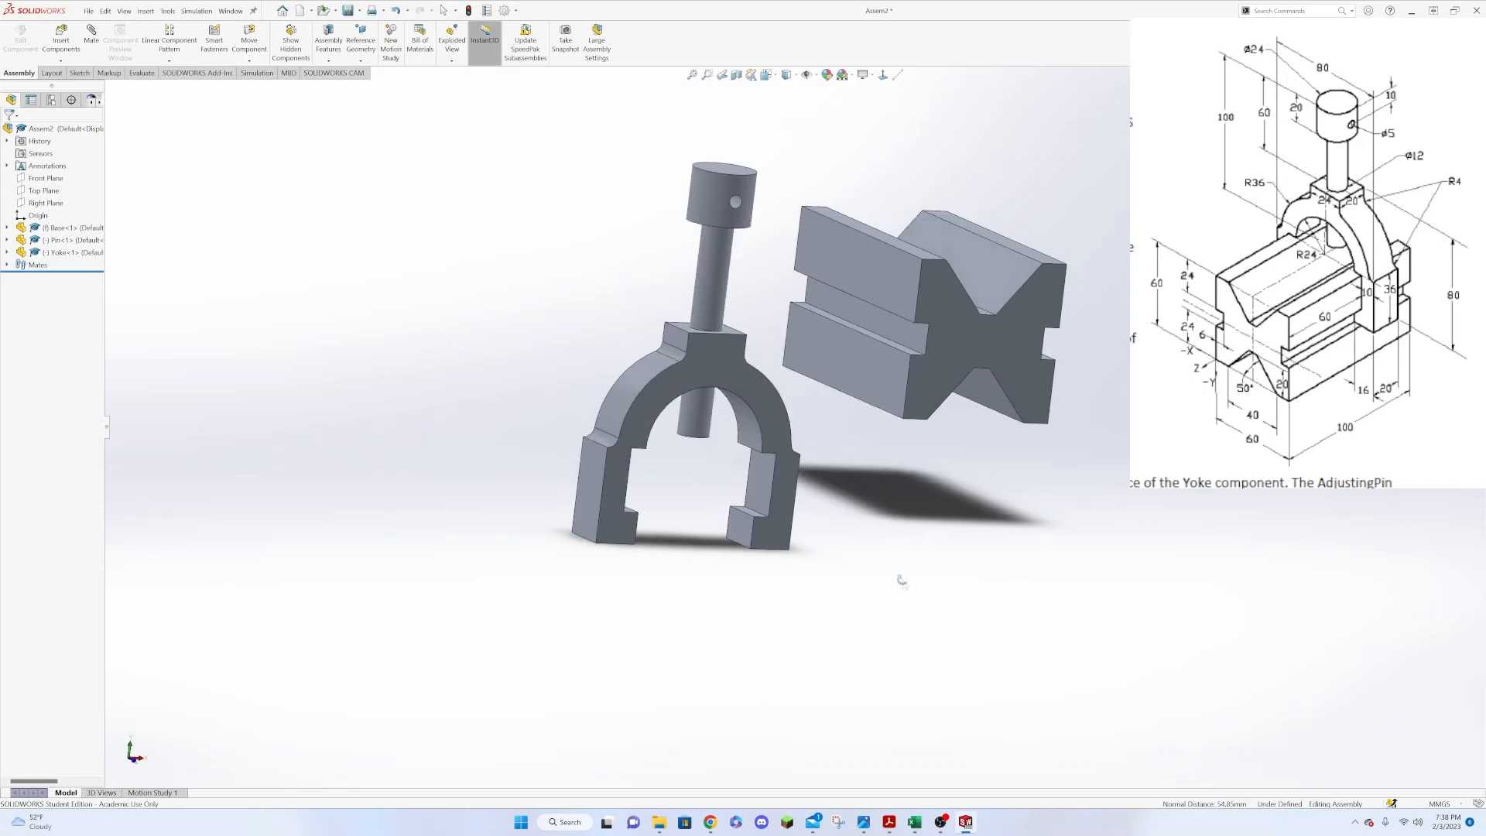
pyautogui.click(761, 487)
pyautogui.moveTo(1026, 515); pyautogui.dragTo(774, 526, button='middle')
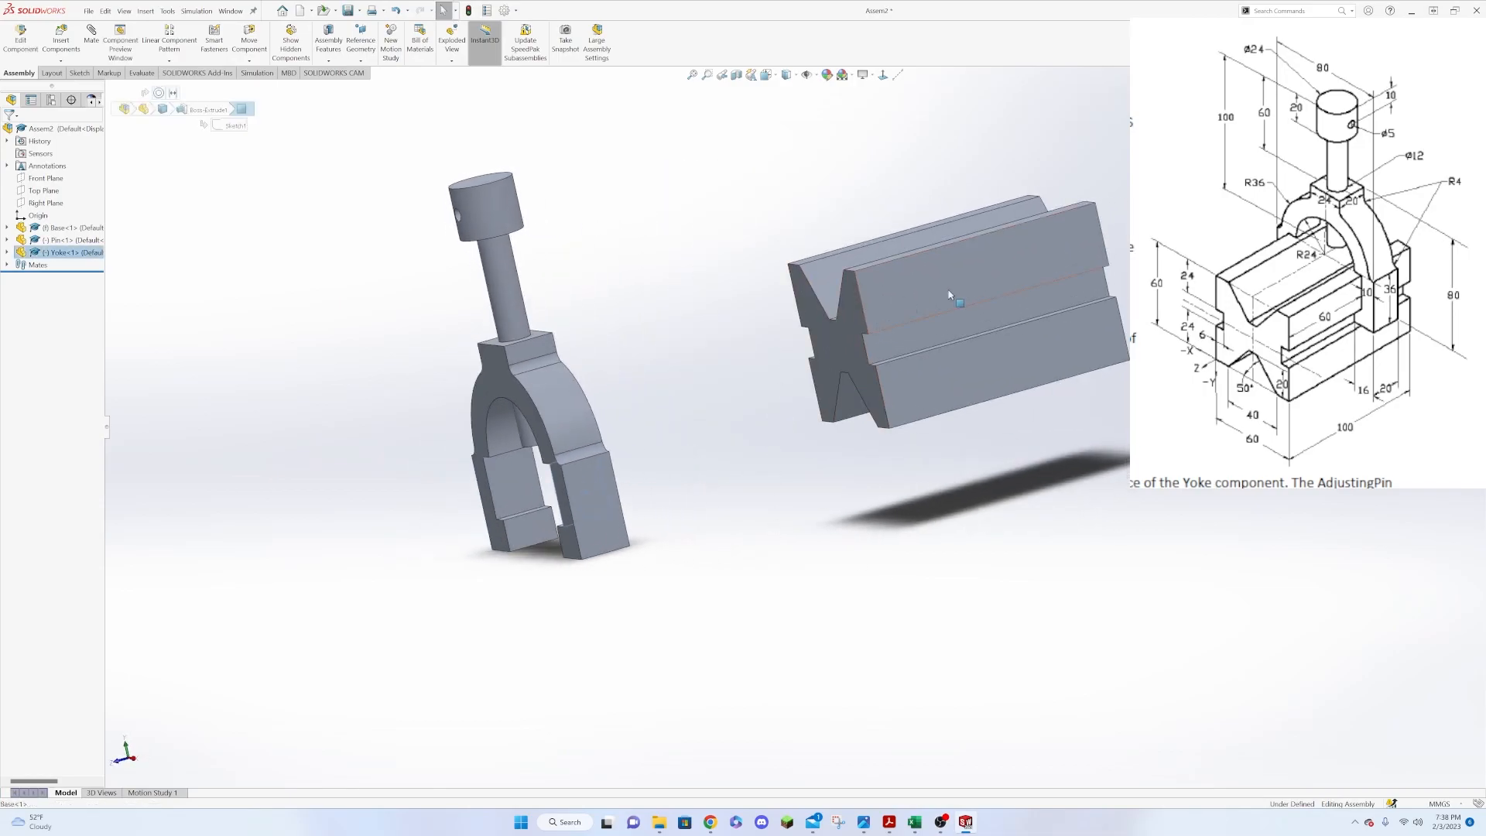
pyautogui.click(947, 290)
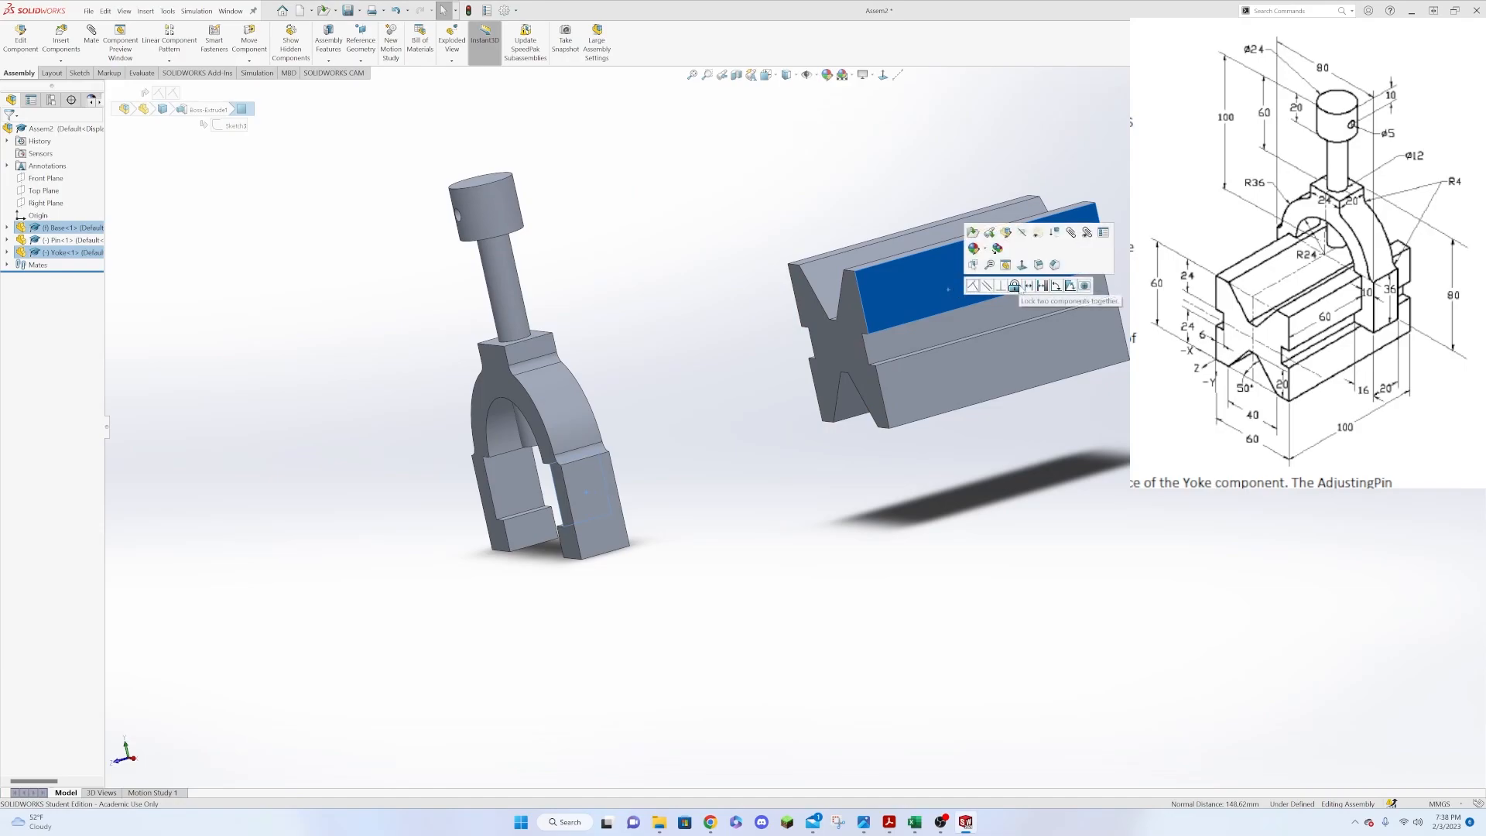
pyautogui.click(973, 286)
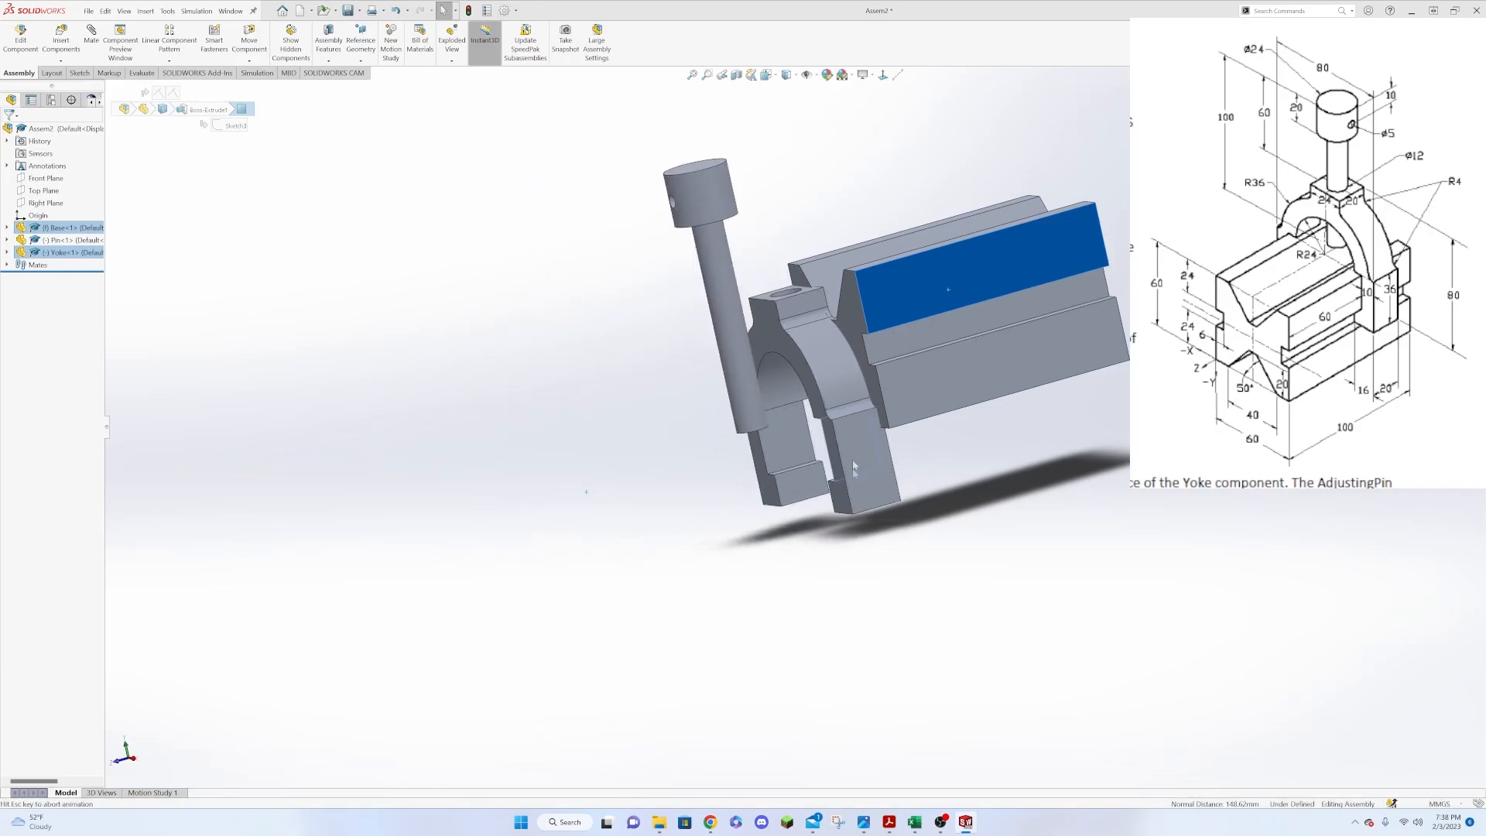
# Mate the top face of the Yoke's right hook coincident with the upper face of the Base's right side channel.
pyautogui.moveTo(844, 660); pyautogui.dragTo(919, 542, button='middle')
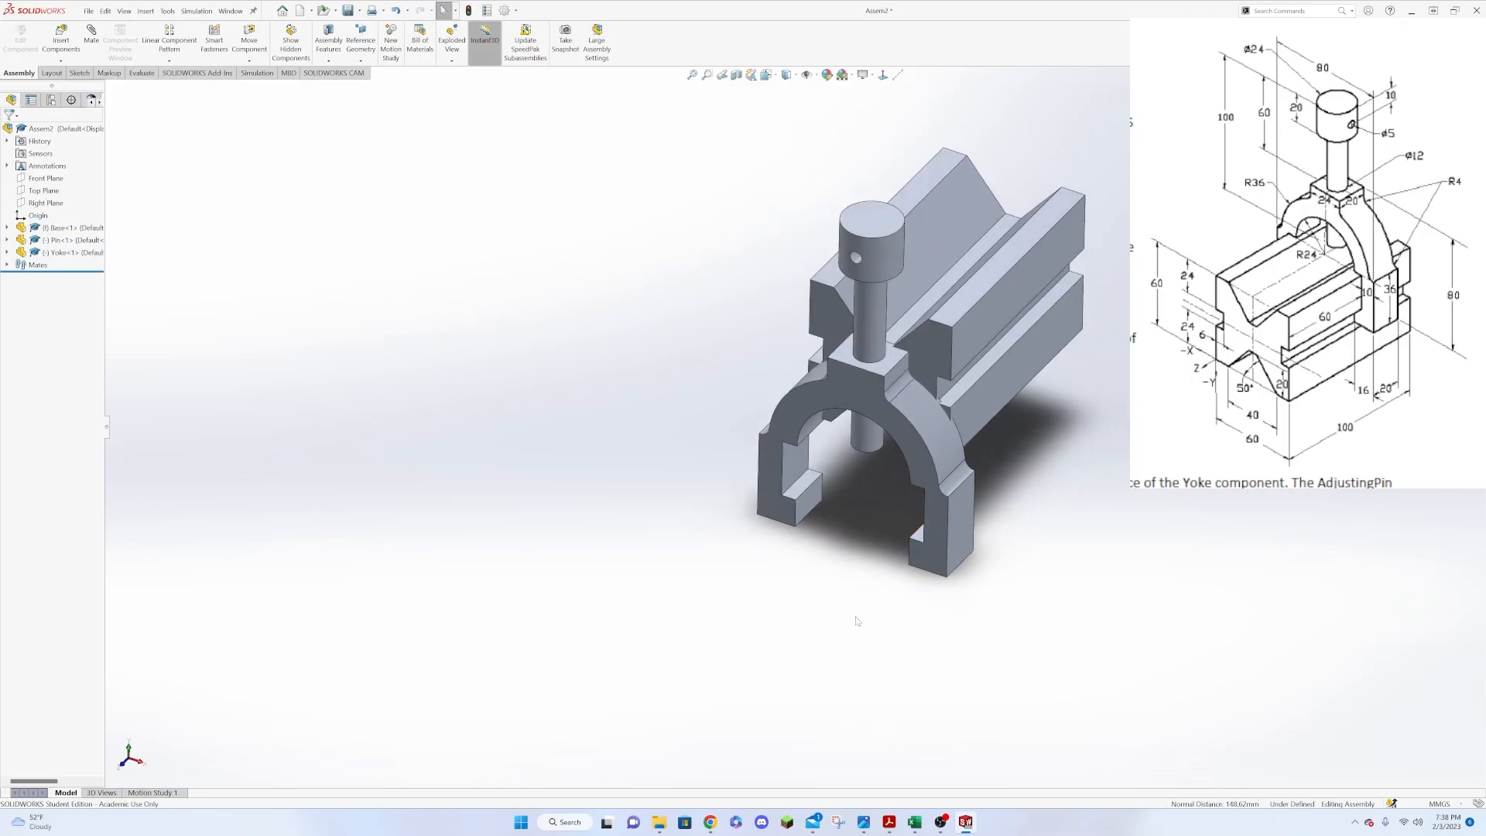
pyautogui.click(918, 534)
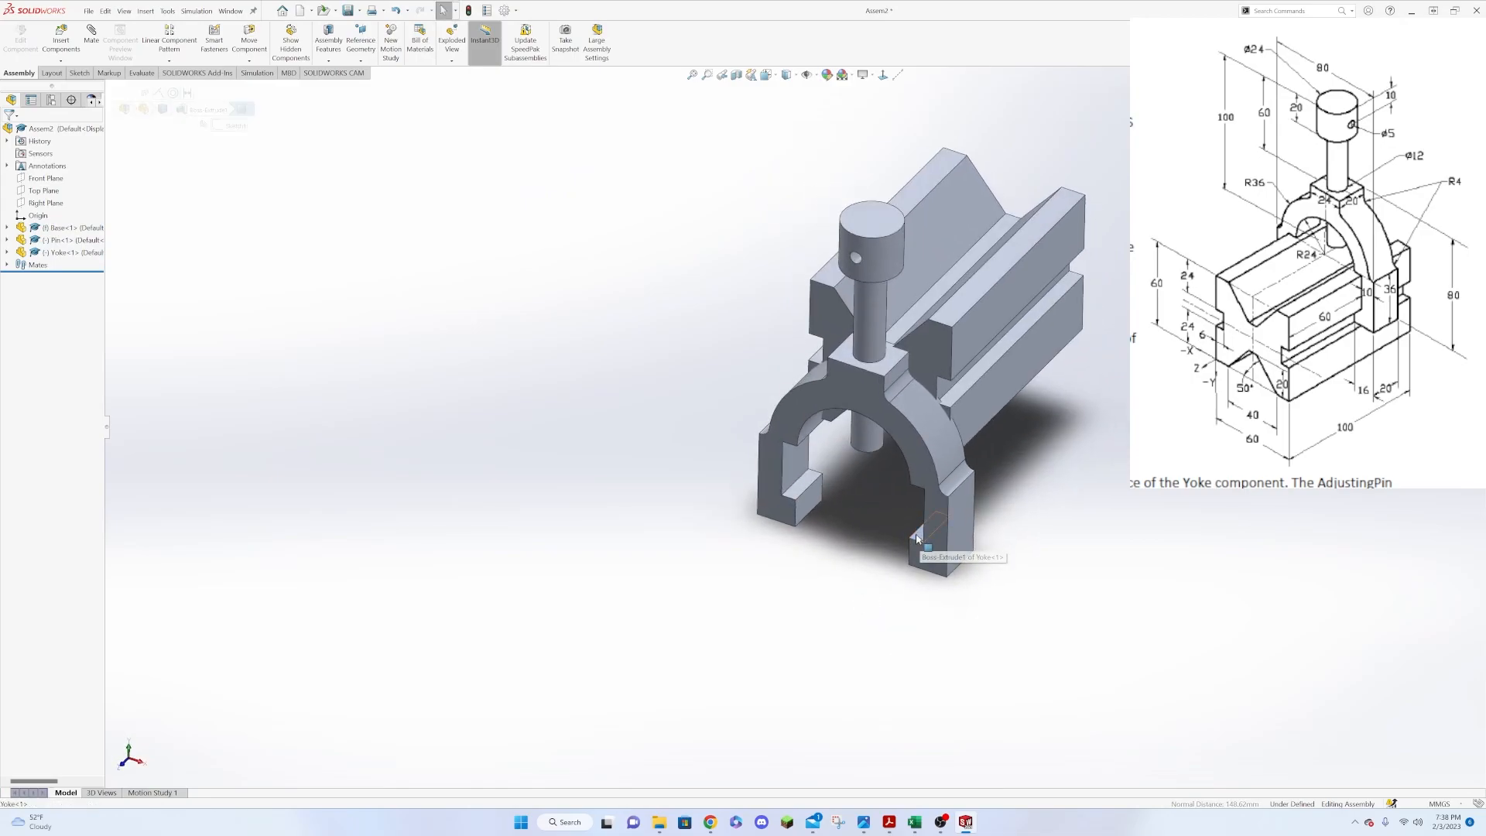
pyautogui.moveTo(1041, 568); pyautogui.dragTo(1080, 333, button='middle')
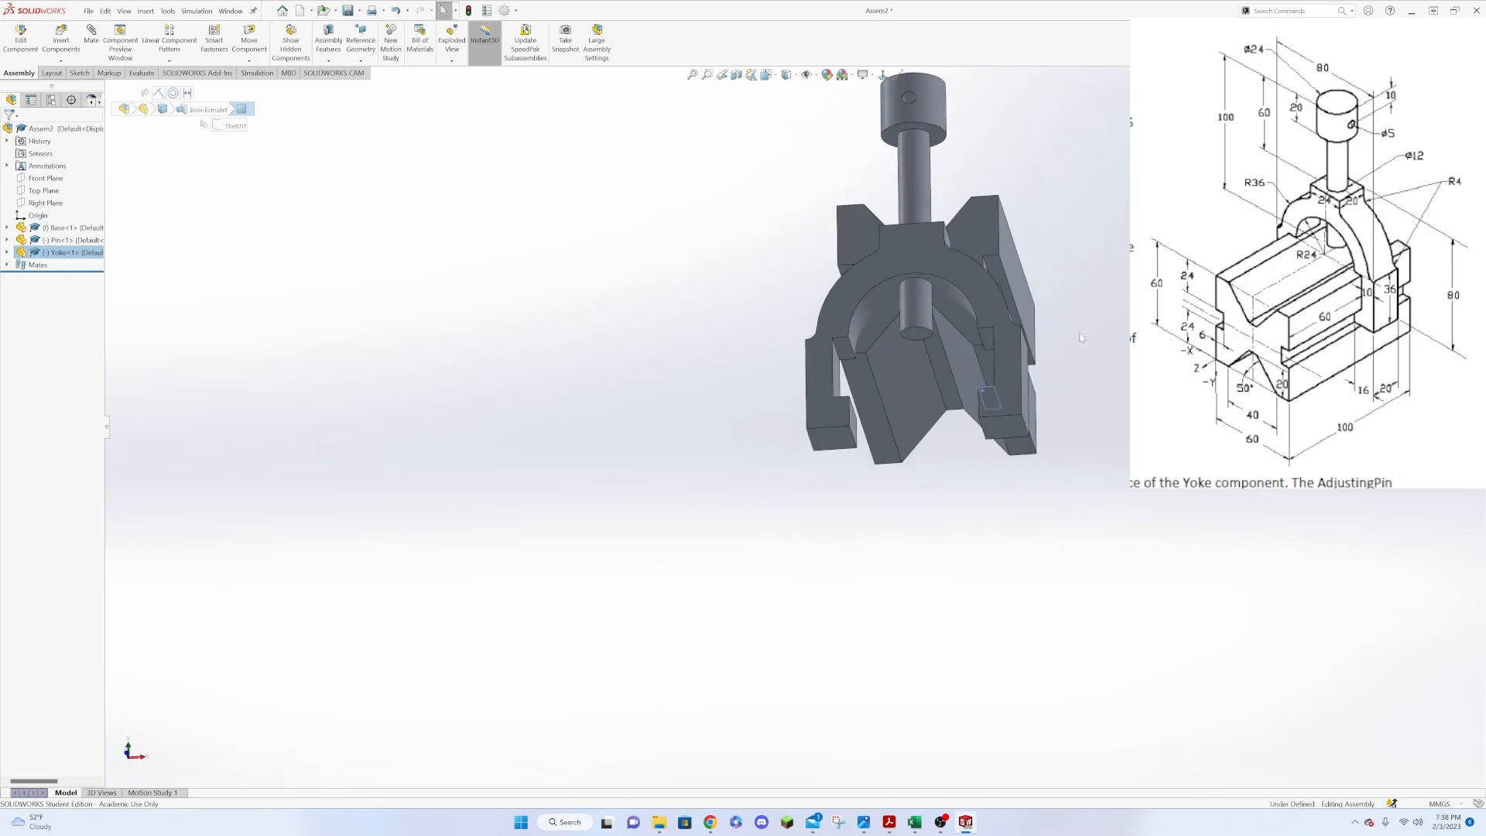
pyautogui.keyDown('ctrl'); pyautogui.click(997, 271); pyautogui.keyUp('ctrl')
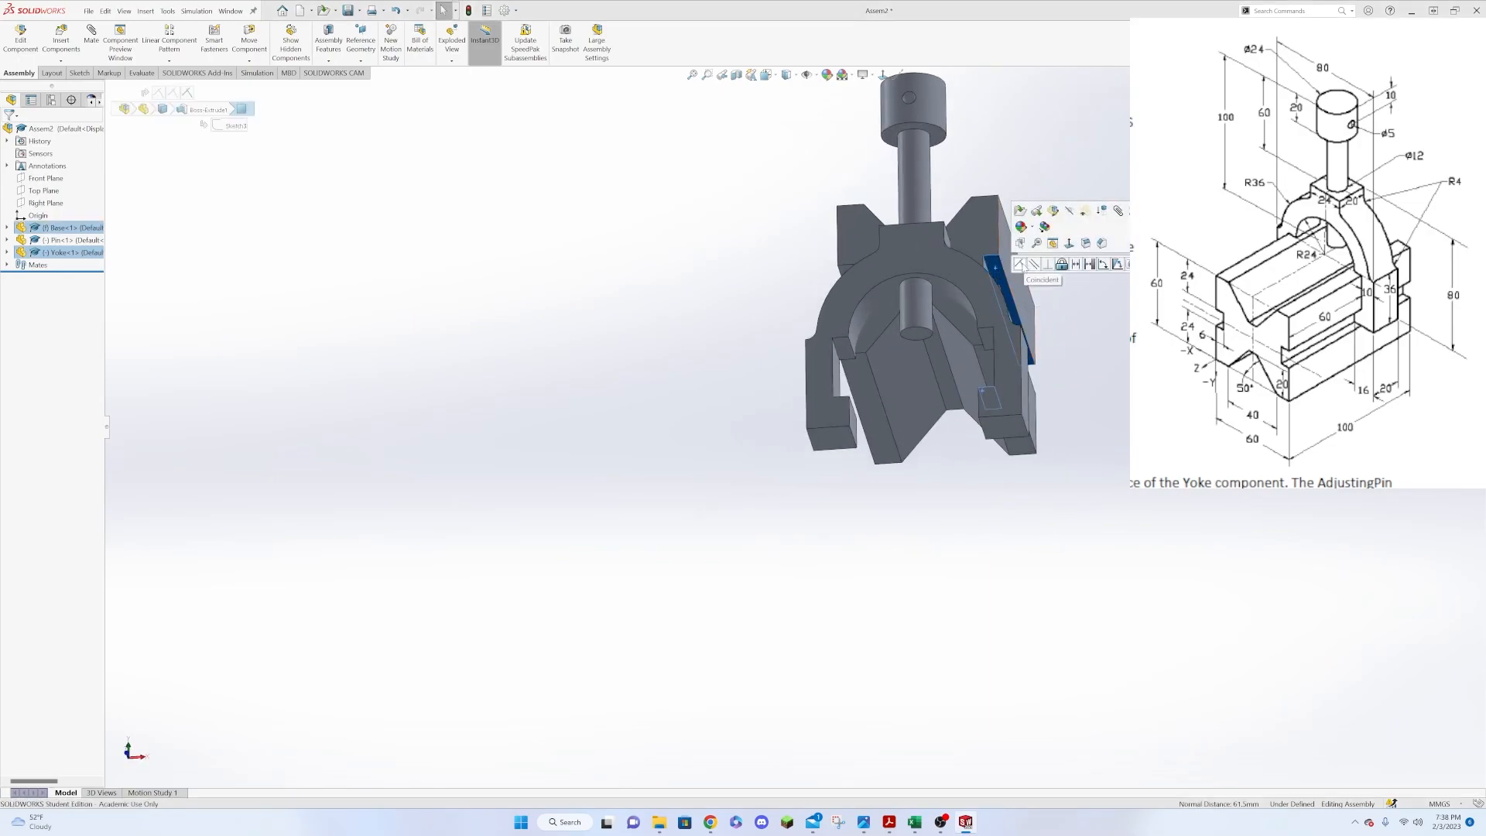
pyautogui.click(1019, 264)
# Slide the Yoke back along the Base and add a 60 mm distance mate between their front faces.
pyautogui.moveTo(1033, 466); pyautogui.dragTo(968, 657, button='middle')
pyautogui.moveTo(827, 469); pyautogui.dragTo(961, 385)
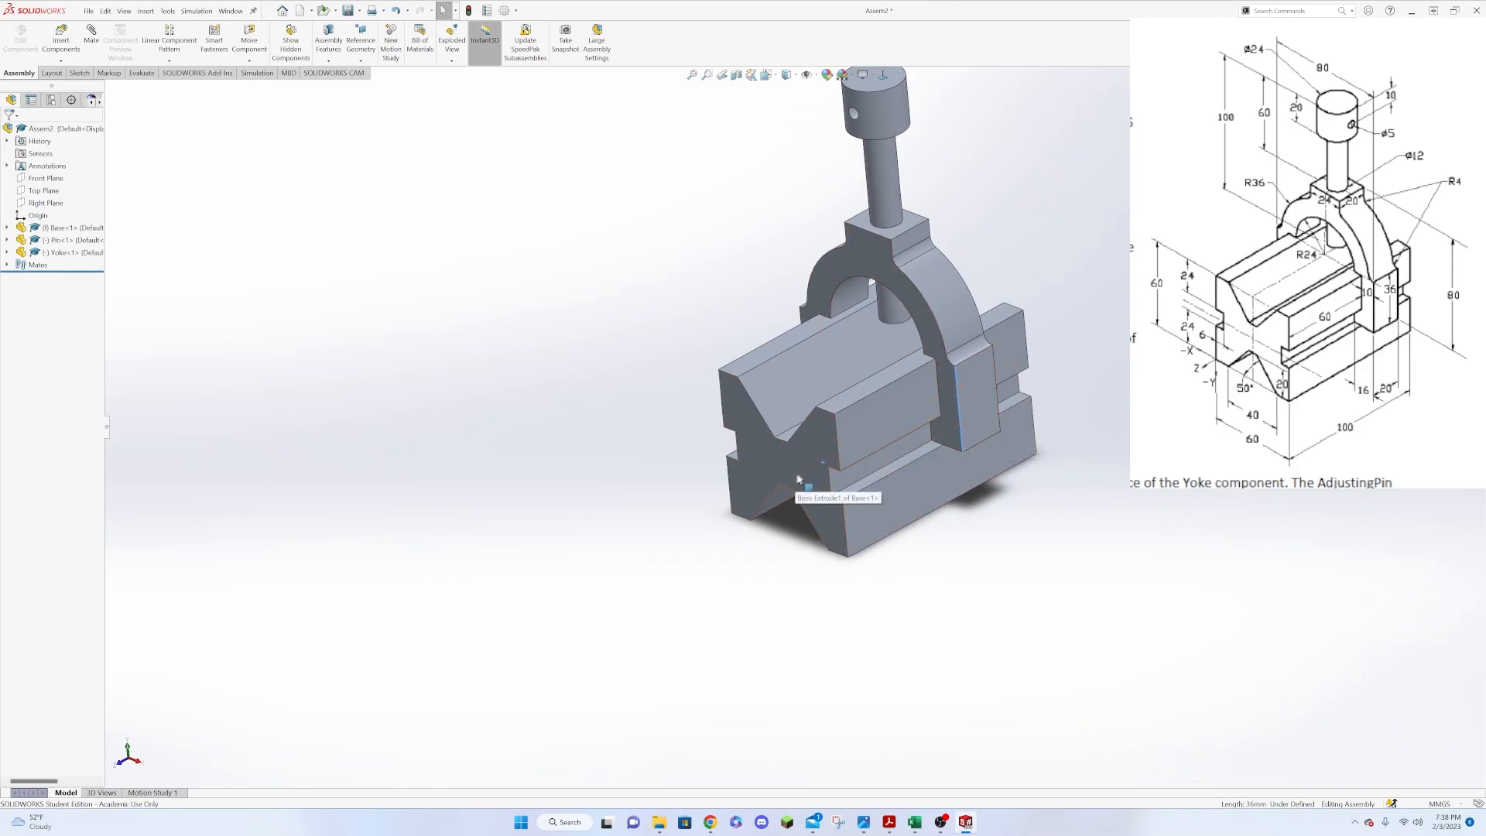
pyautogui.click(944, 436)
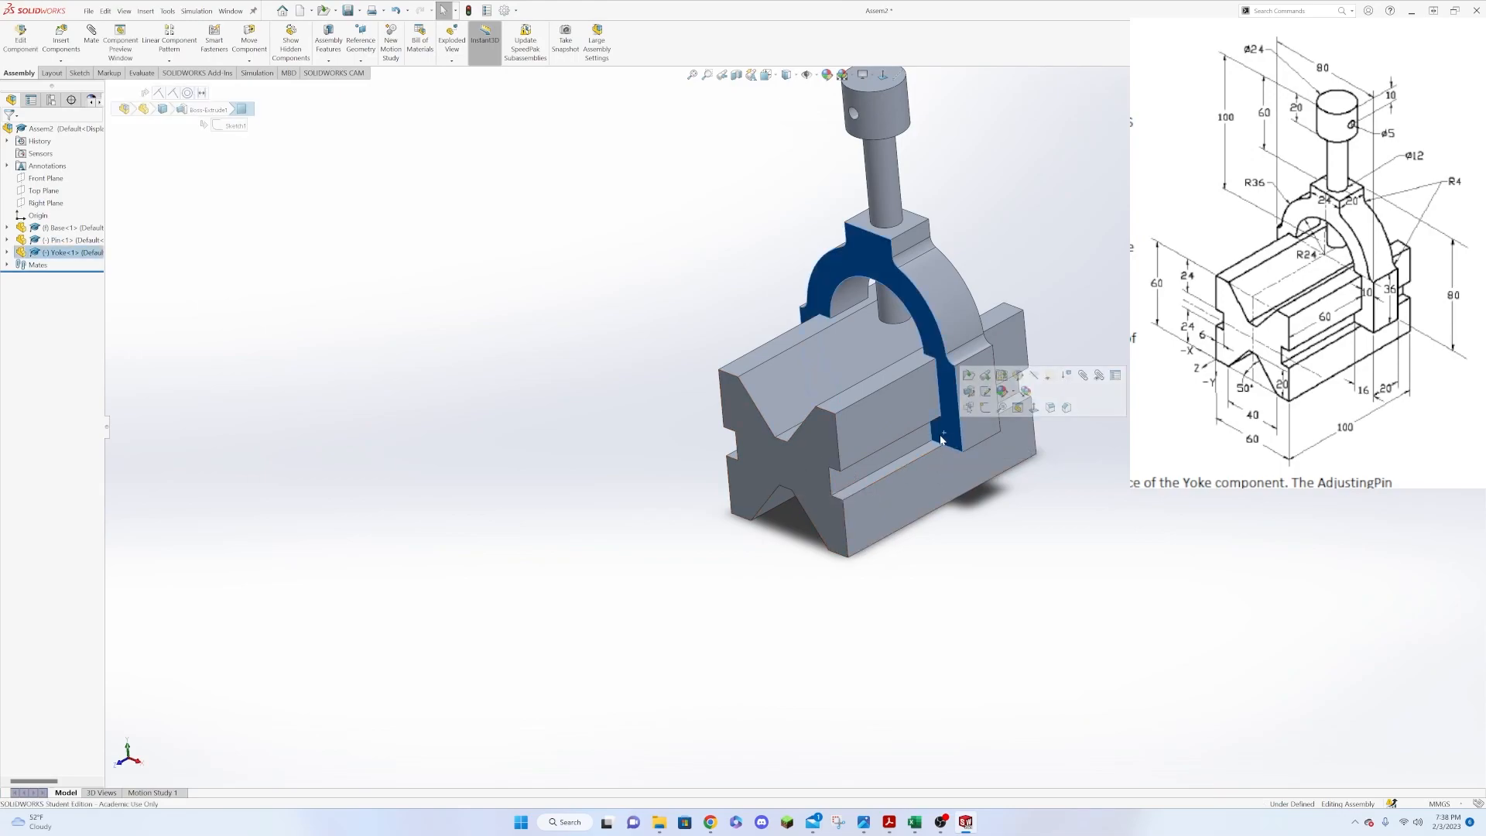
pyautogui.keyDown('ctrl'); pyautogui.click(817, 466); pyautogui.keyUp('ctrl')
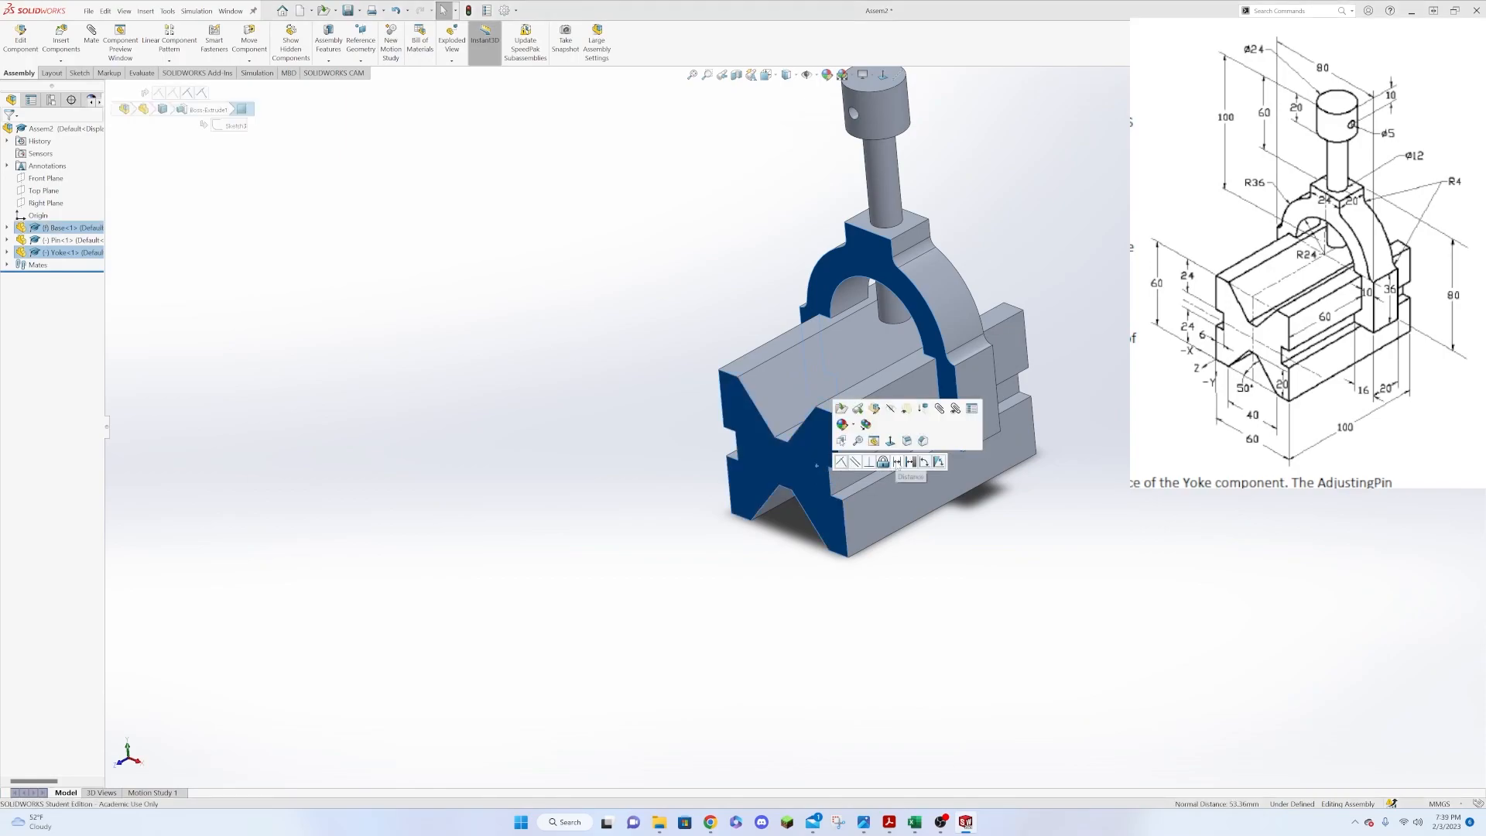
pyautogui.click(898, 463)
pyautogui.write('60')
pyautogui.press('Return')
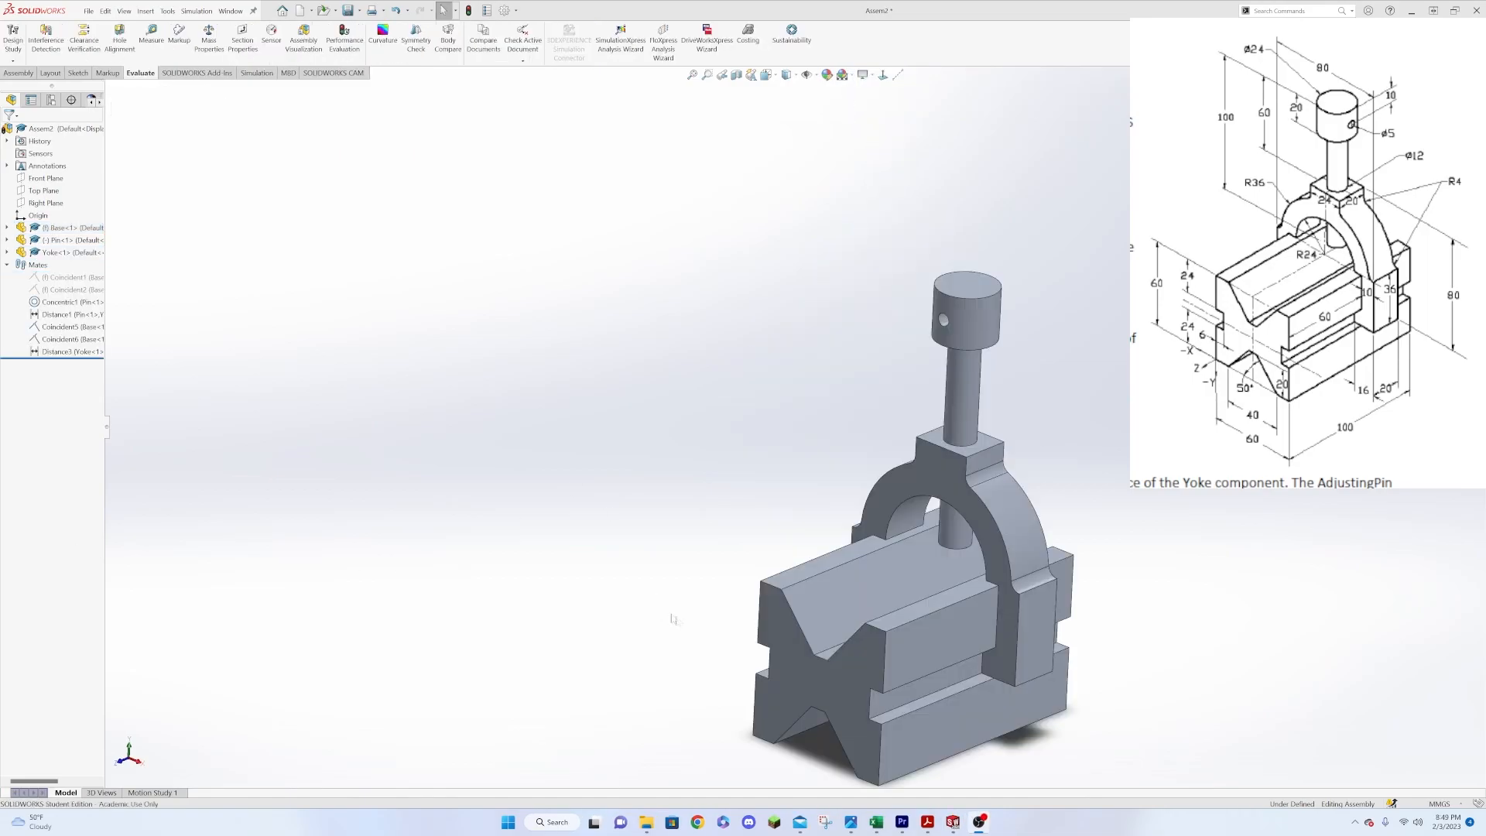
# Add a perpendicular mate between the Pin's cross hole and the right side edge of the Yoke's top face.
pyautogui.moveTo(795, 672); pyautogui.dragTo(788, 647)
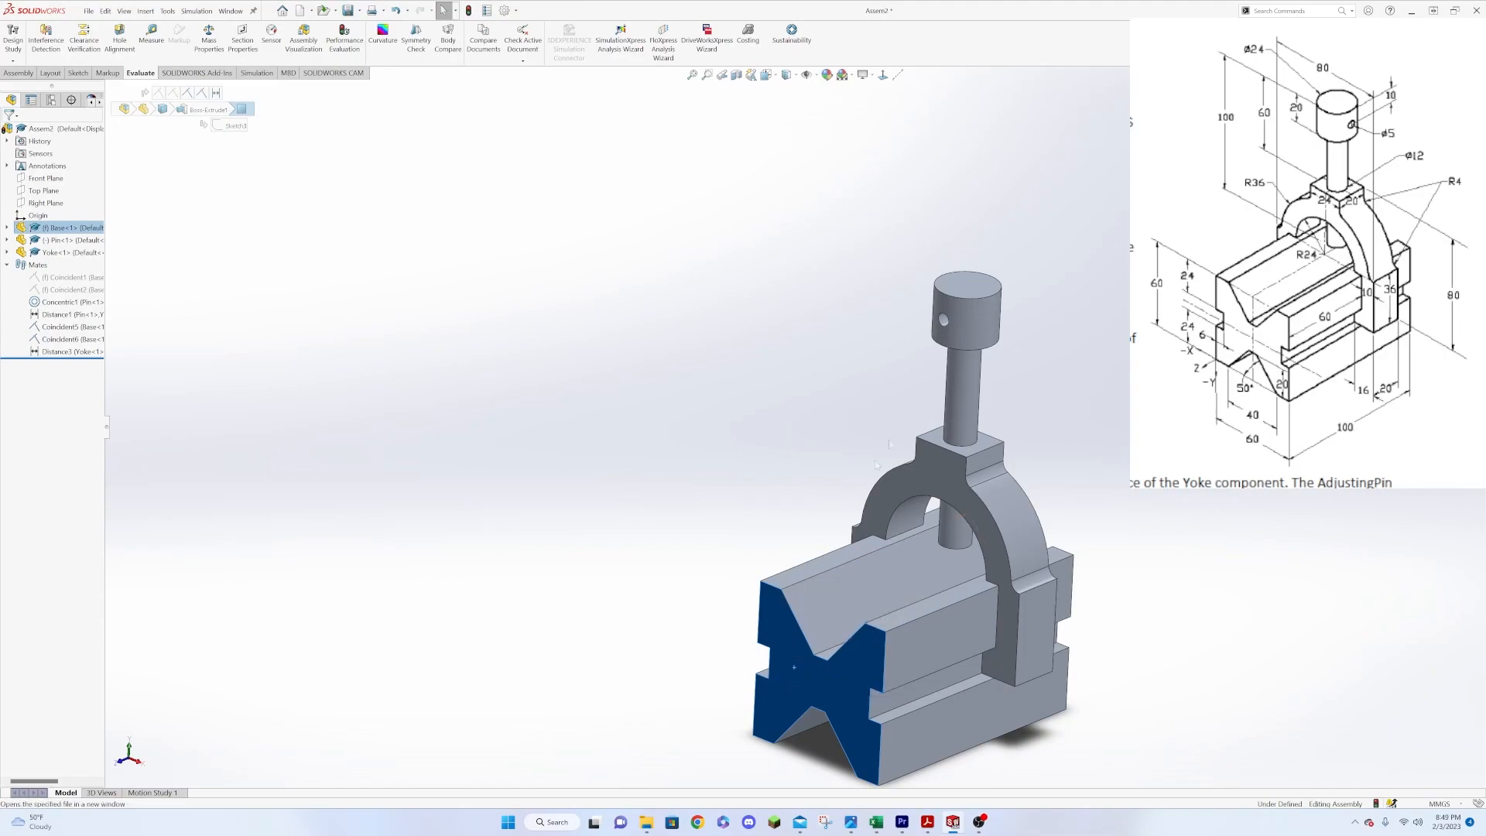
pyautogui.moveTo(781, 612); pyautogui.dragTo(782, 610)
pyautogui.click(945, 319)
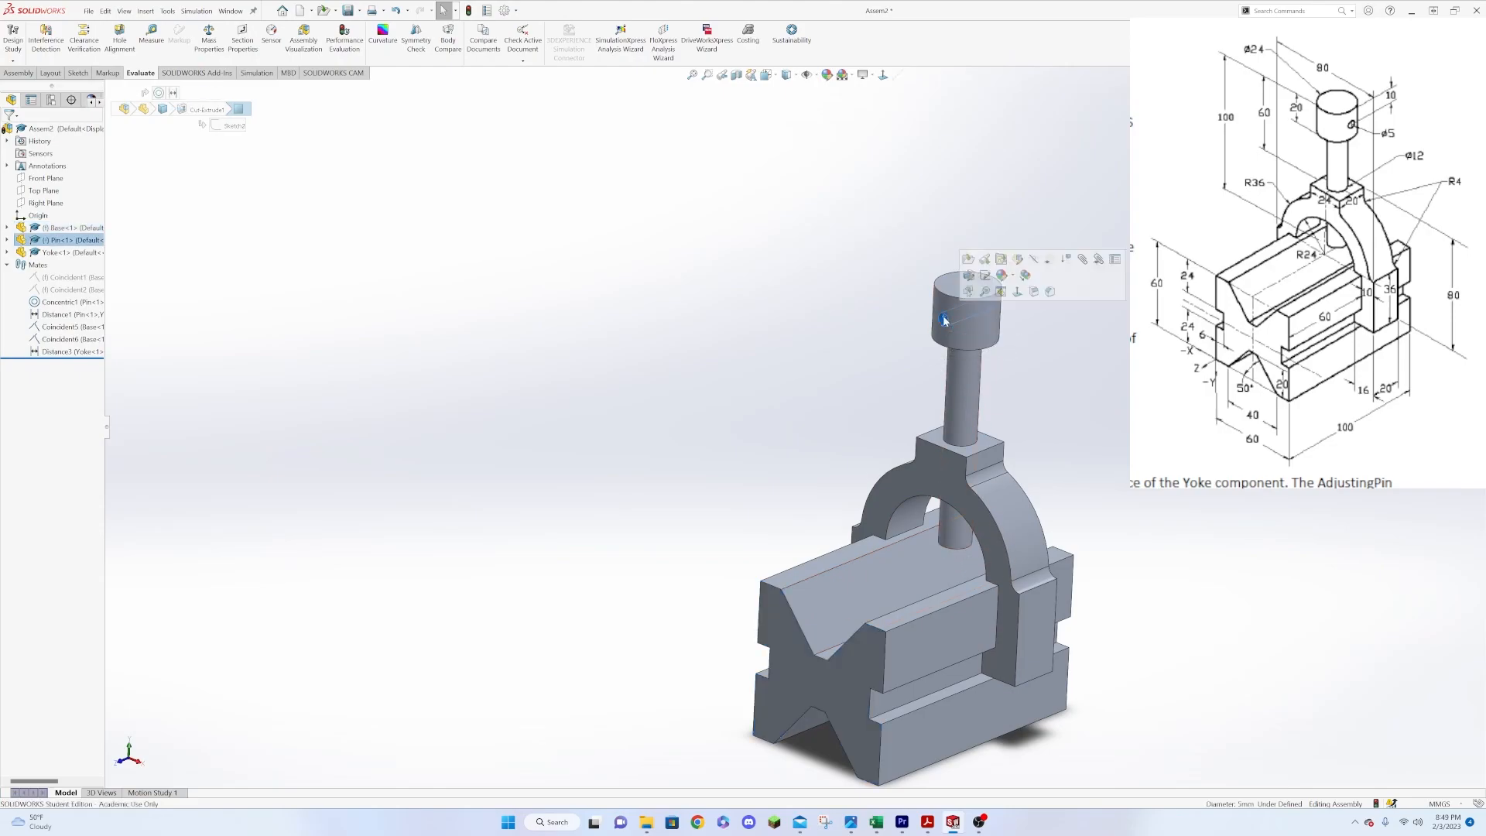
pyautogui.keyDown('ctrl'); pyautogui.click(984, 455); pyautogui.keyUp('ctrl')
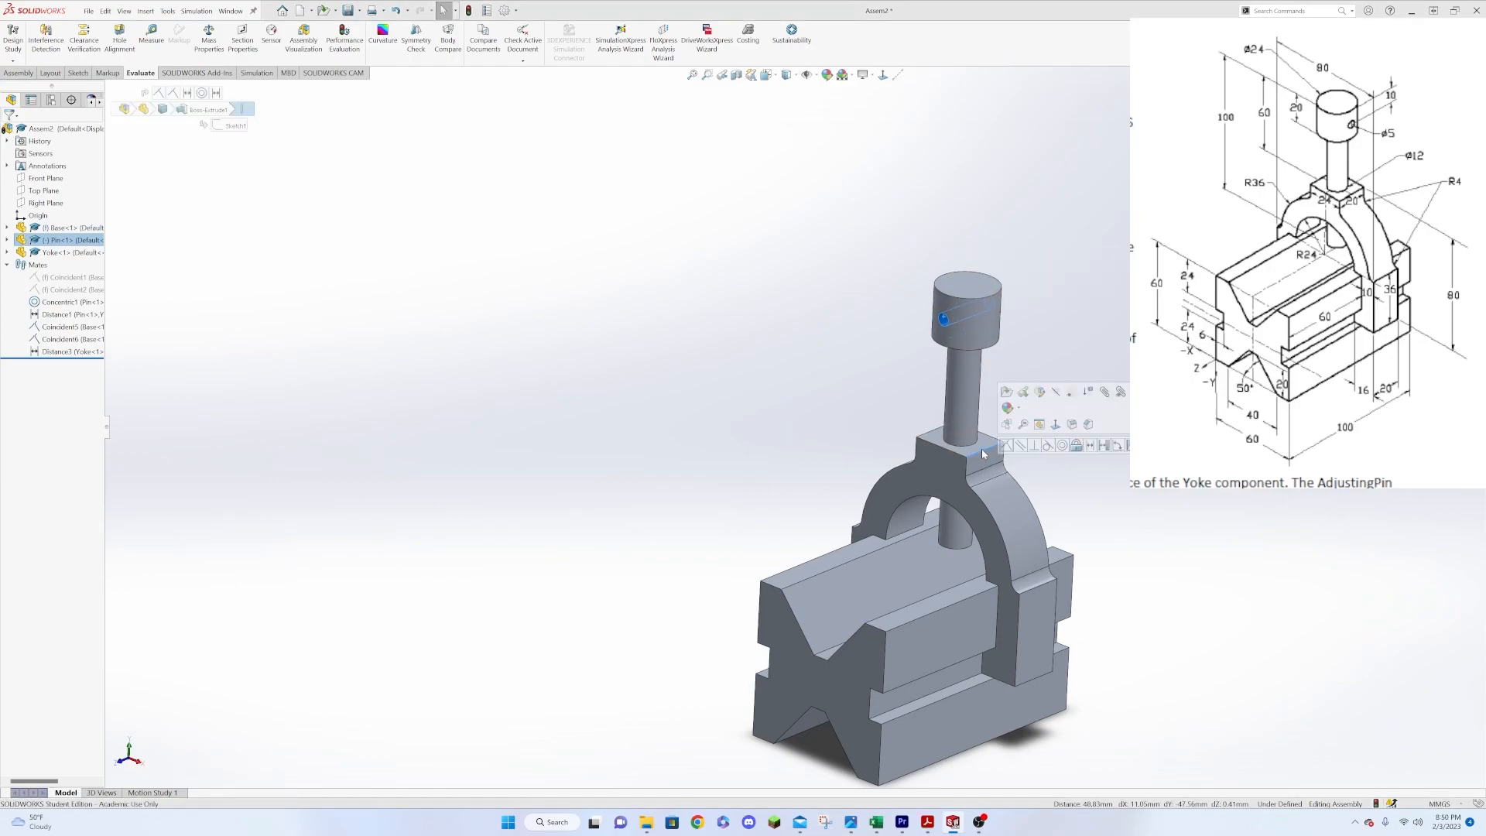
pyautogui.click(1022, 446)
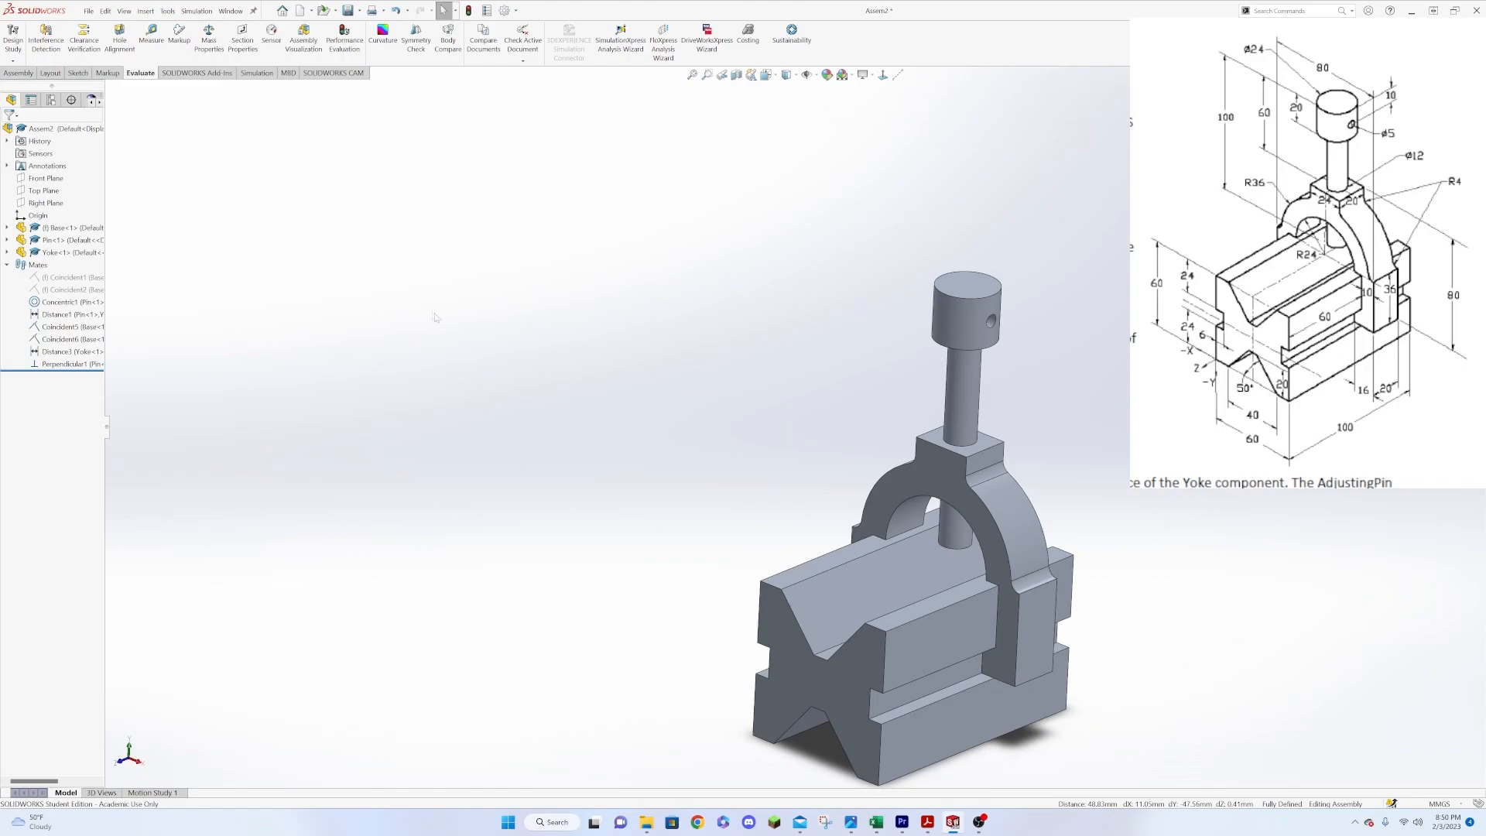
# Evaluate the assembly's mass properties and check the center of mass against the Question 5 answer choices in the Acrobat exam PDF.
pyautogui.click(209, 43)
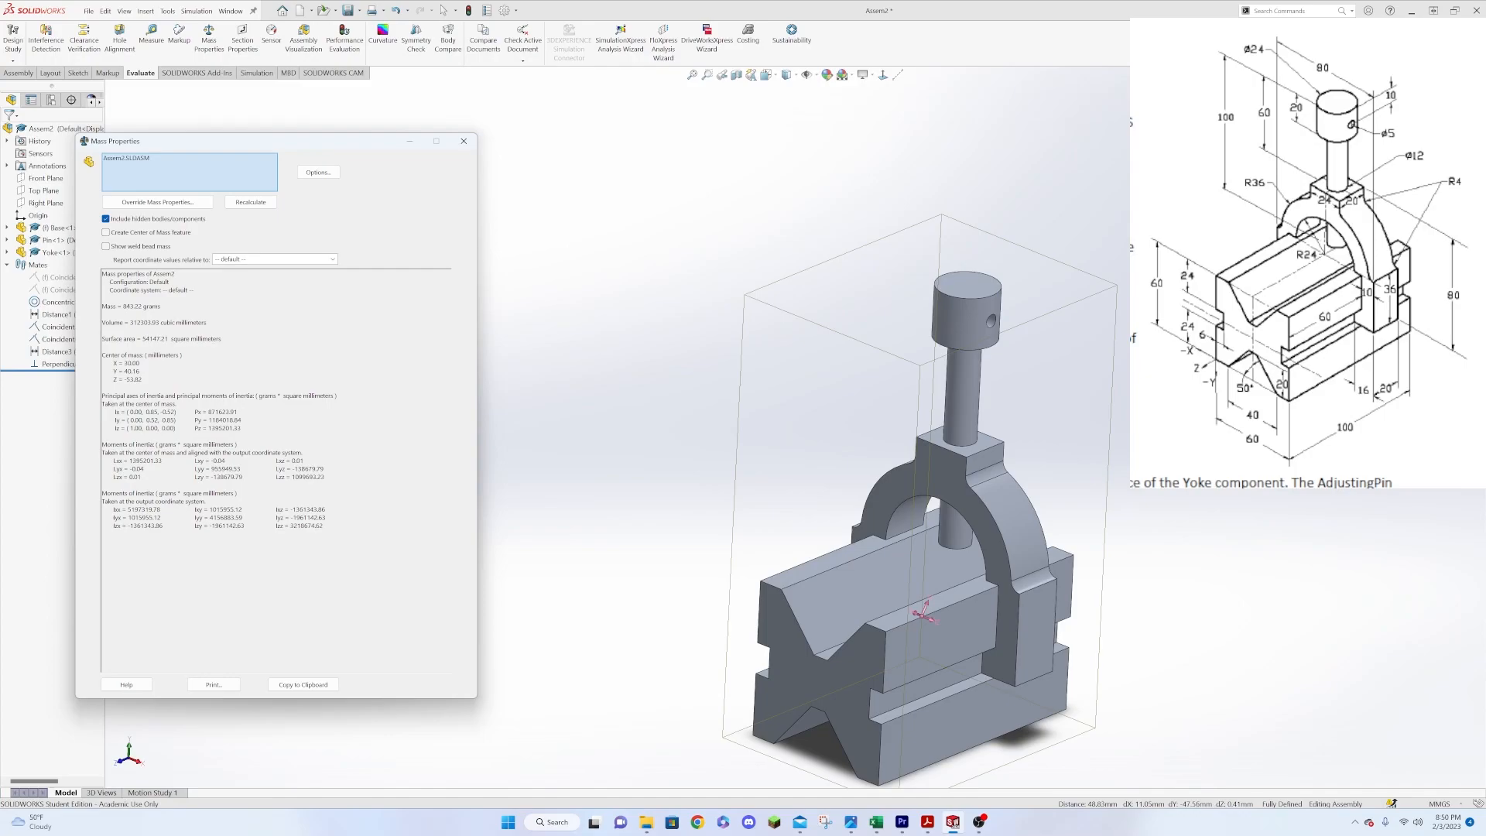
pyautogui.click(926, 824)
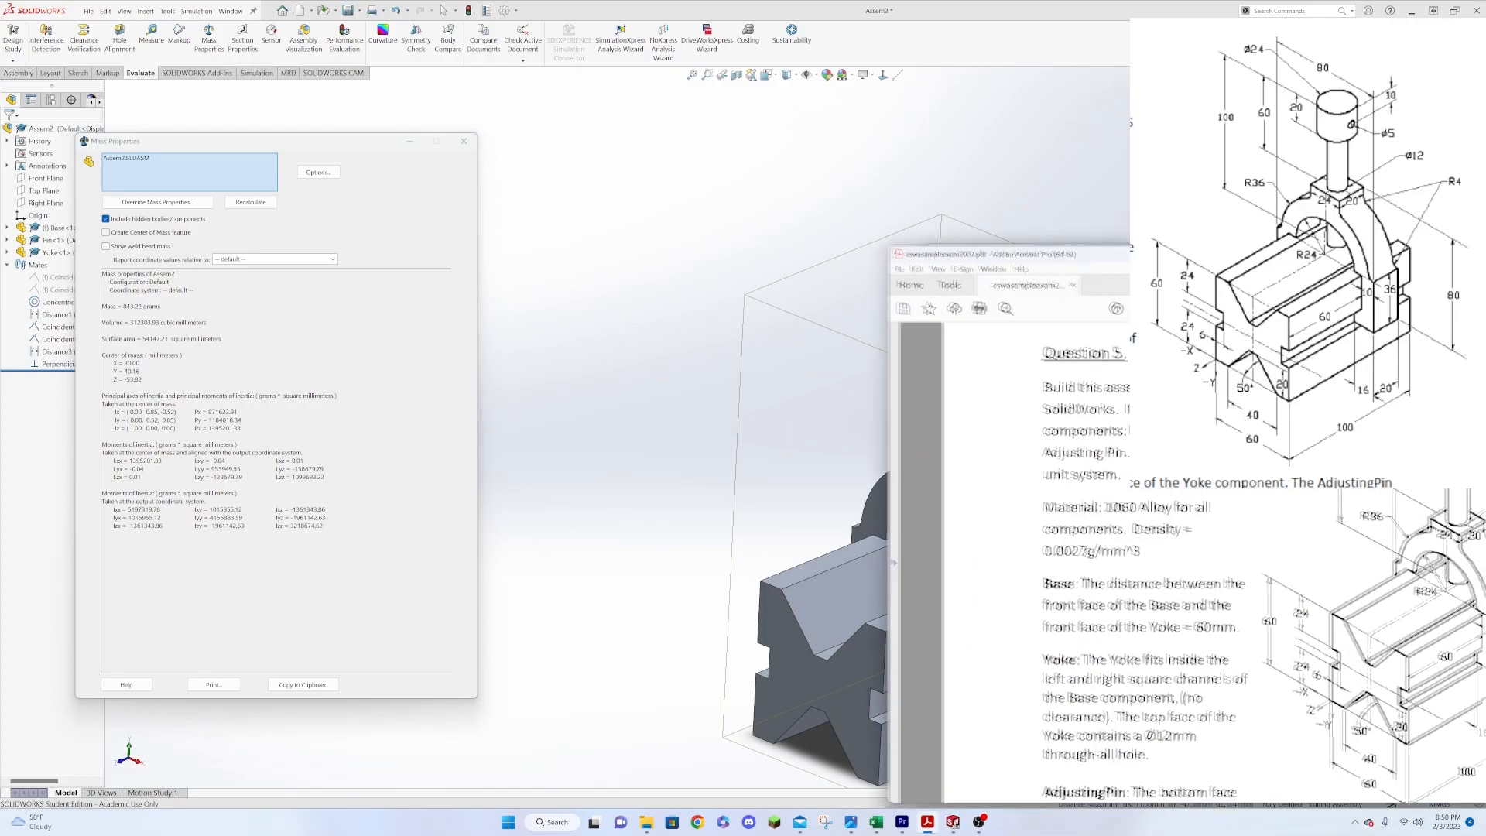
pyautogui.moveTo(1164, 158); pyautogui.dragTo(1111, 93)
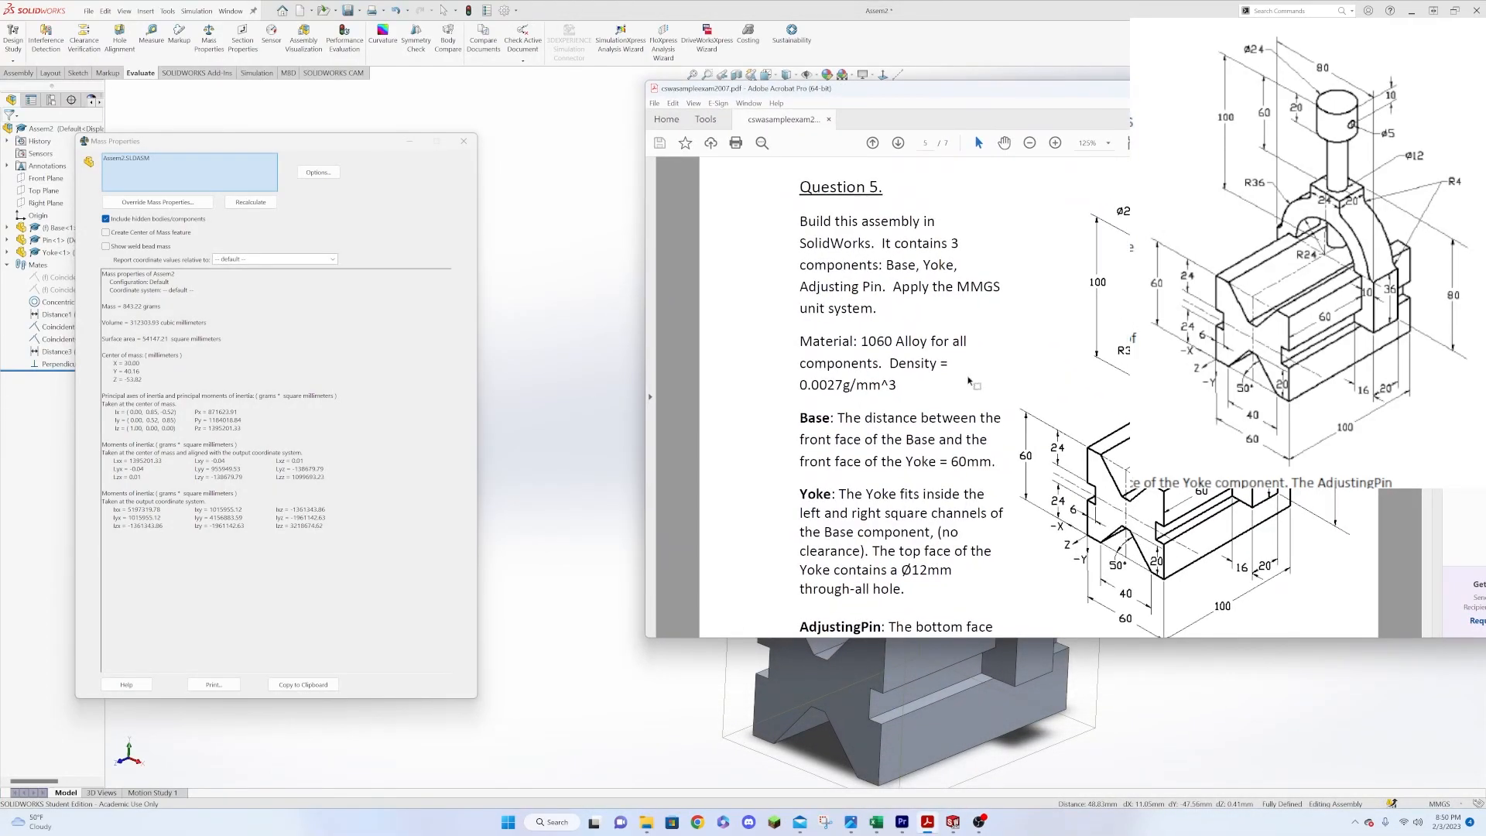
pyautogui.scroll(-5, 1006, 497)
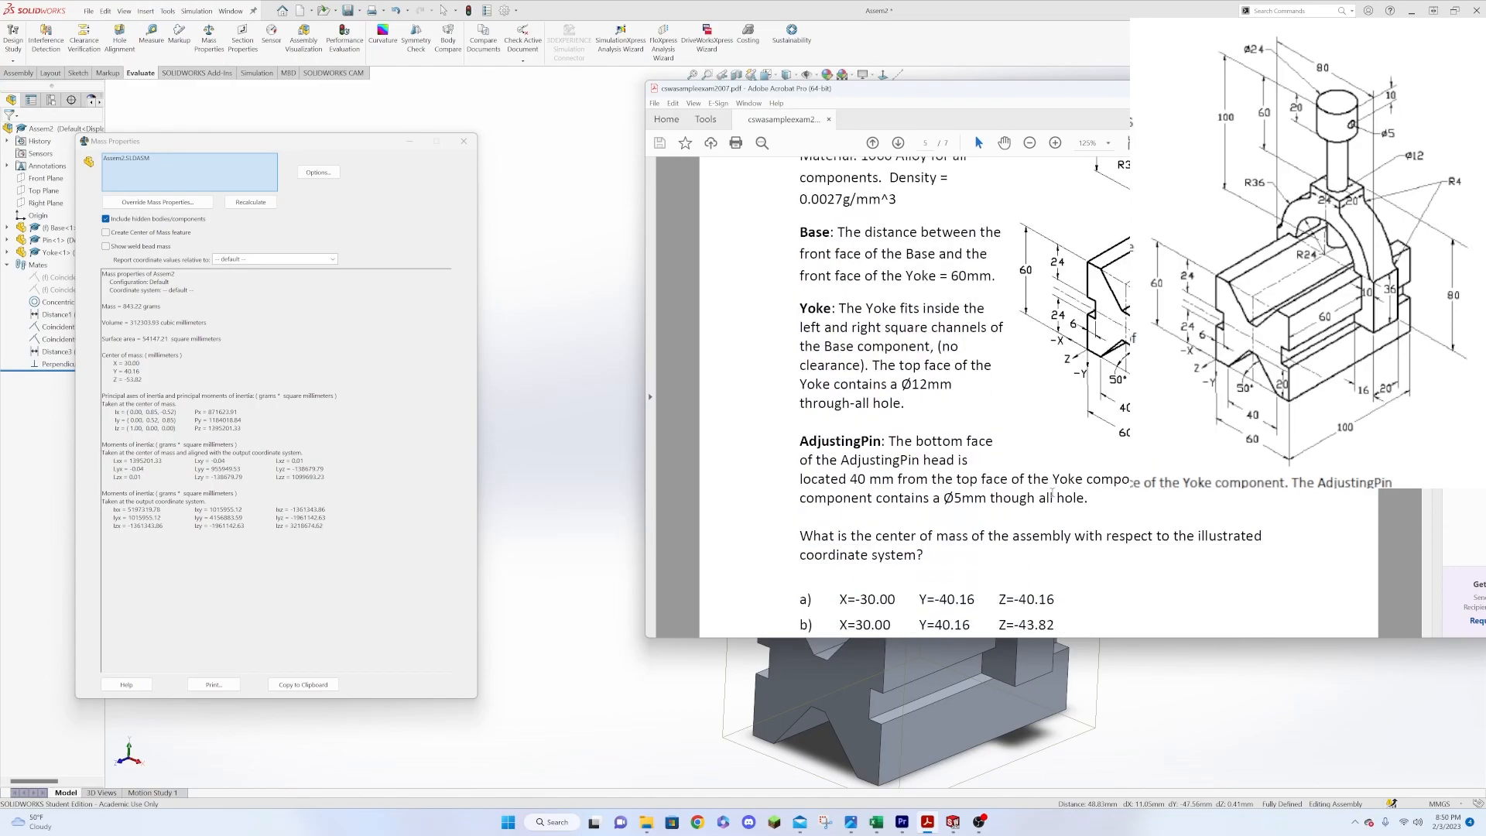